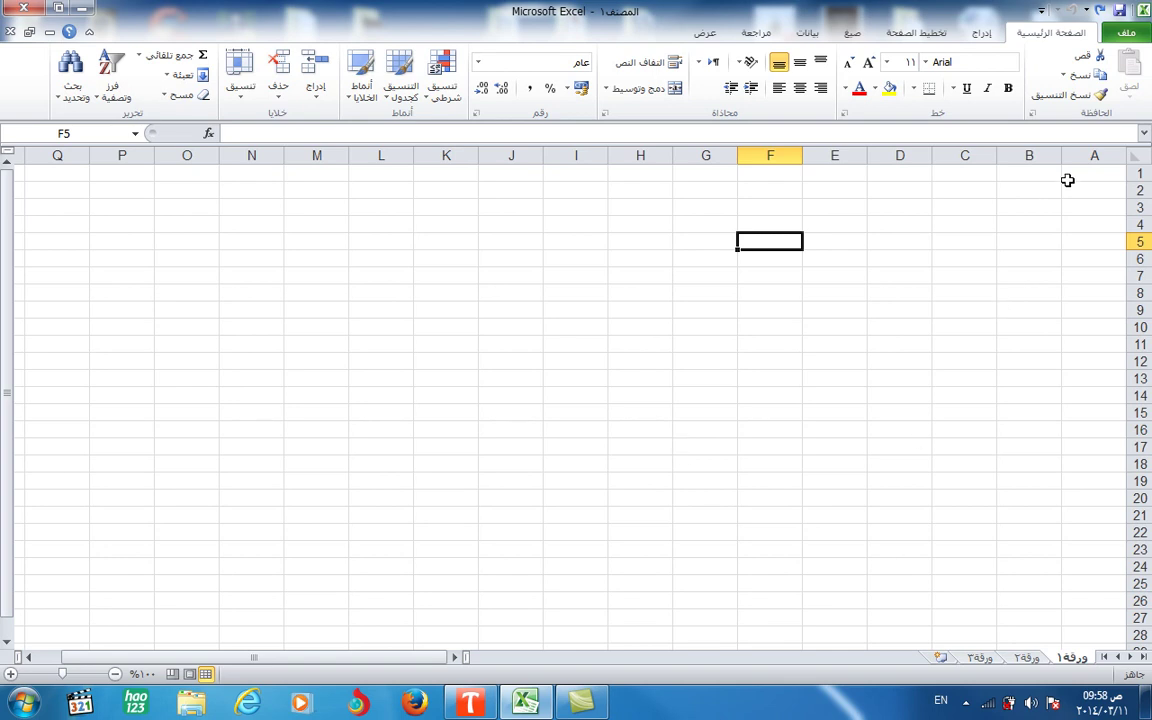
Enter 24.456 in A1 and =round(a1;0) in A2, which shows 24
{"action": "left_click", "coordinate": [1086, 175]}
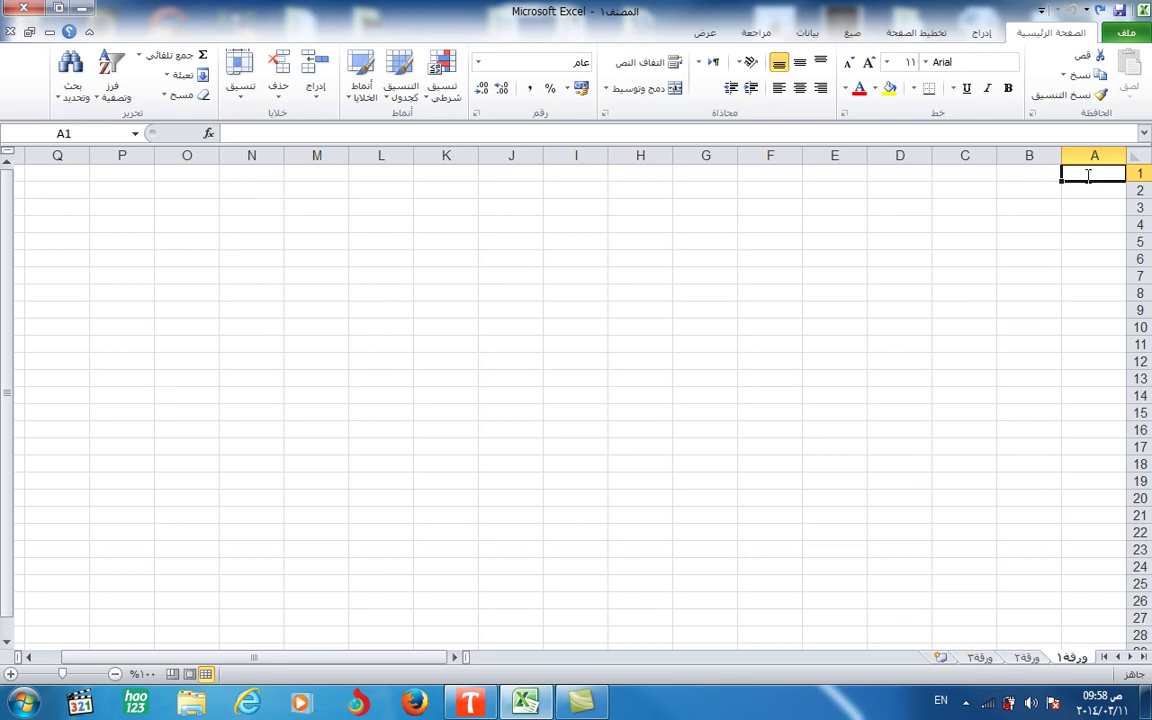
{"action": "type", "text": "24."}
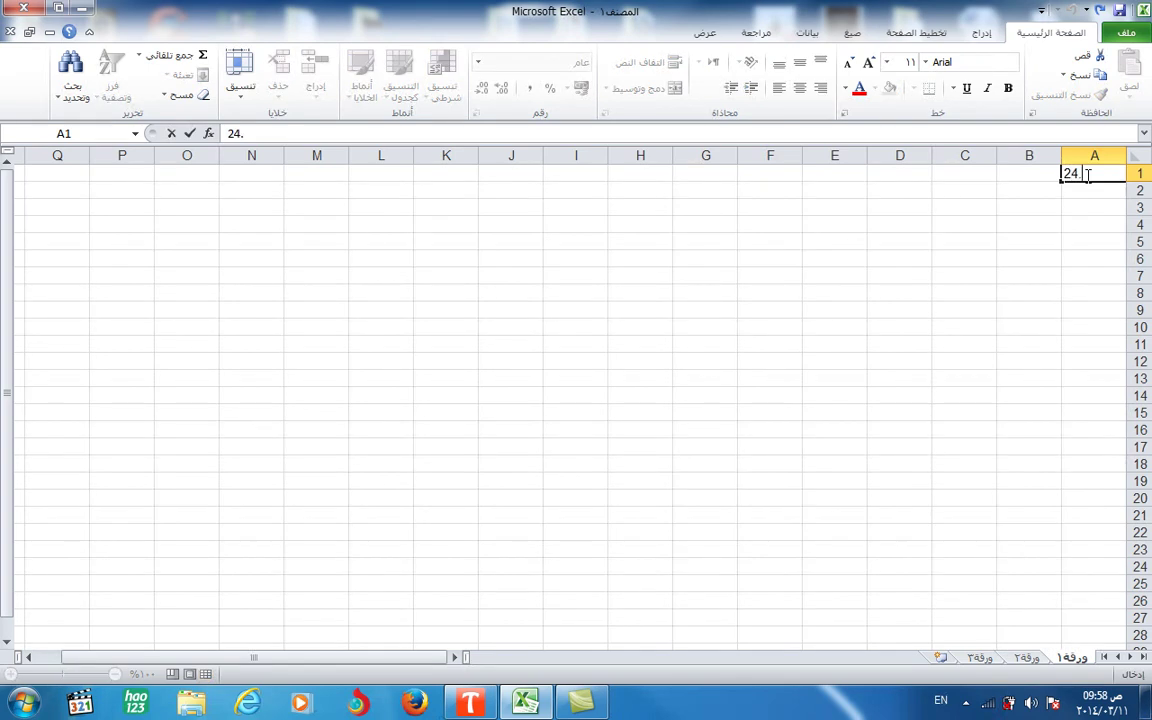
{"action": "type", "text": "45"}
{"action": "type", "text": "6"}
{"action": "key", "text": "Return"}
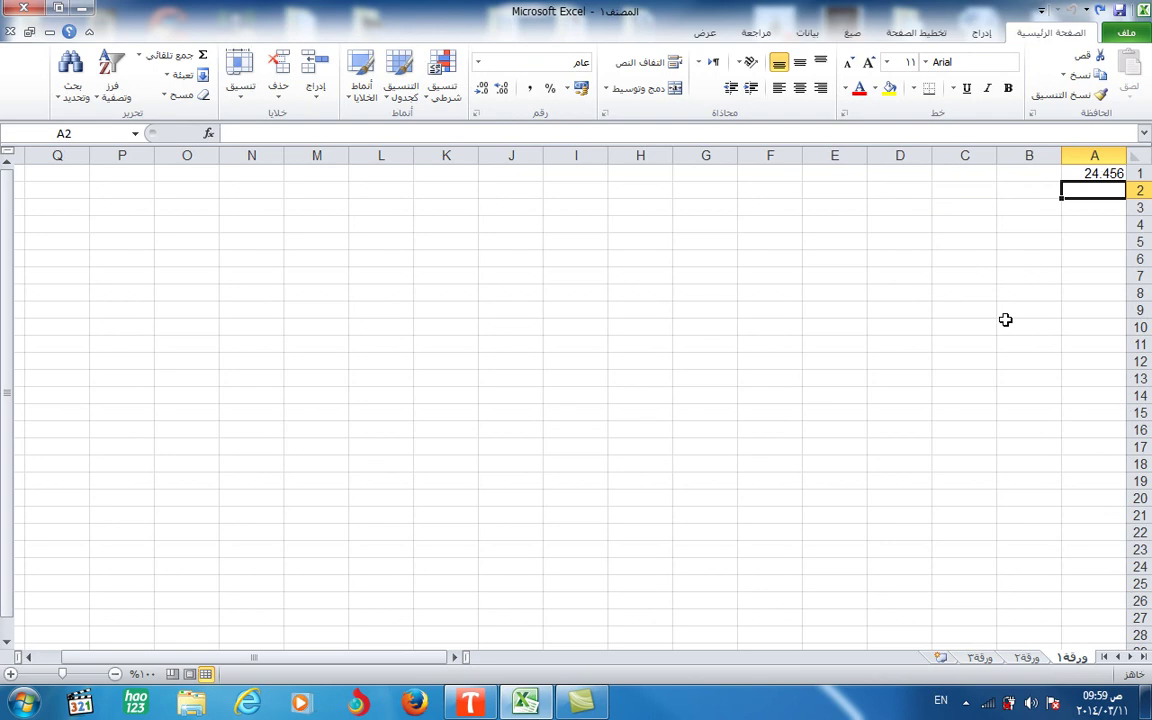
{"action": "type", "text": "="}
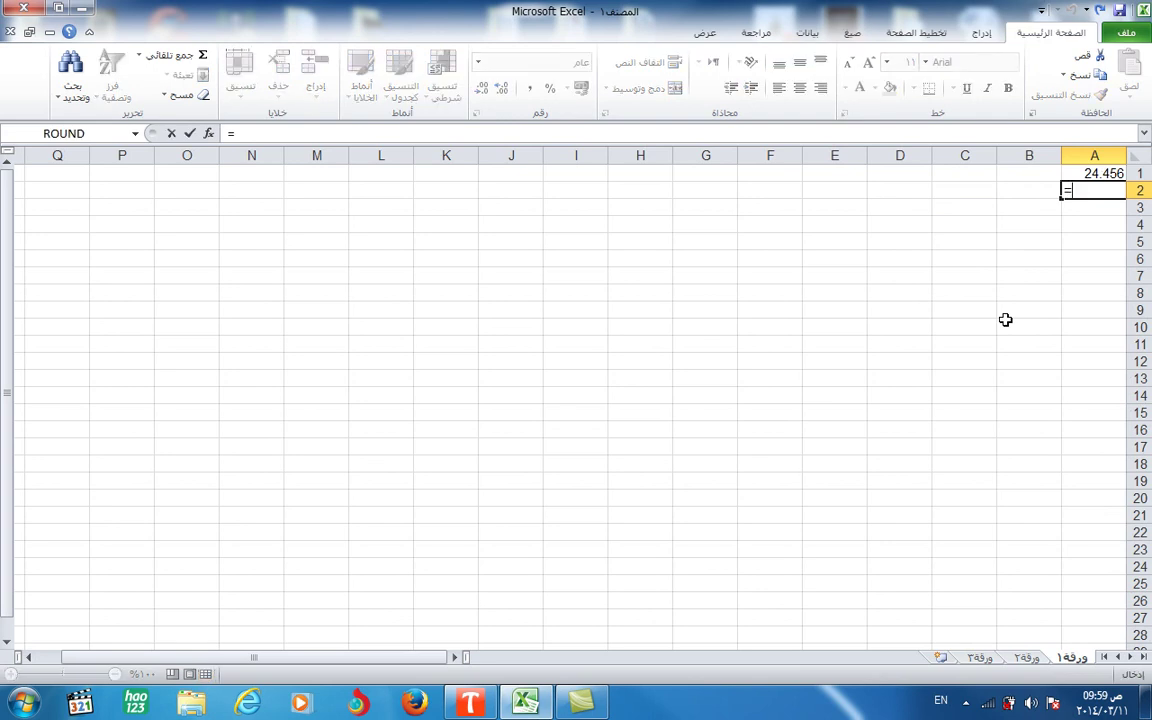
{"action": "type", "text": "round"}
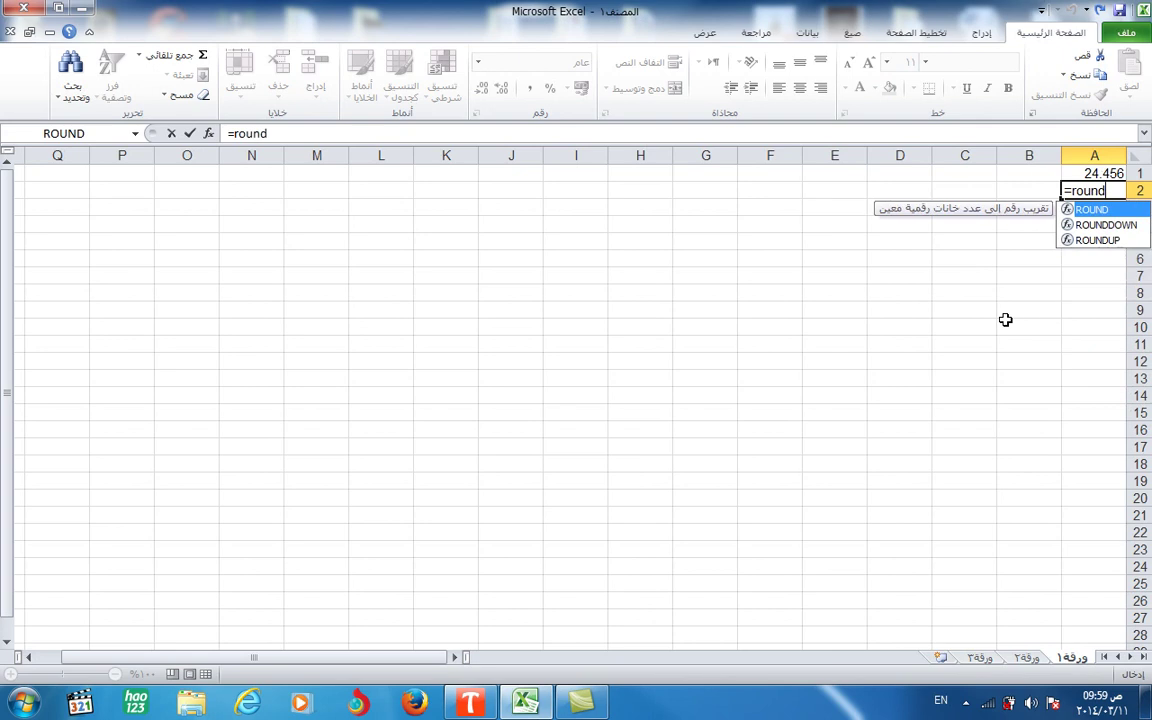
{"action": "type", "text": "("}
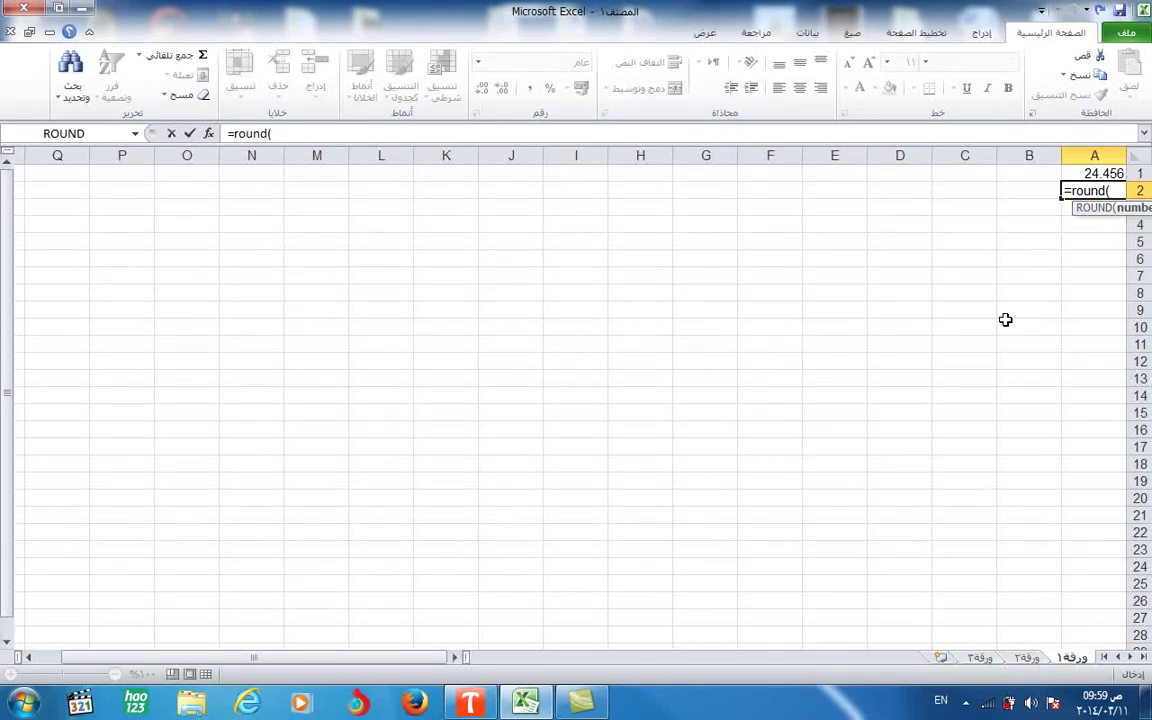
{"action": "type", "text": "a"}
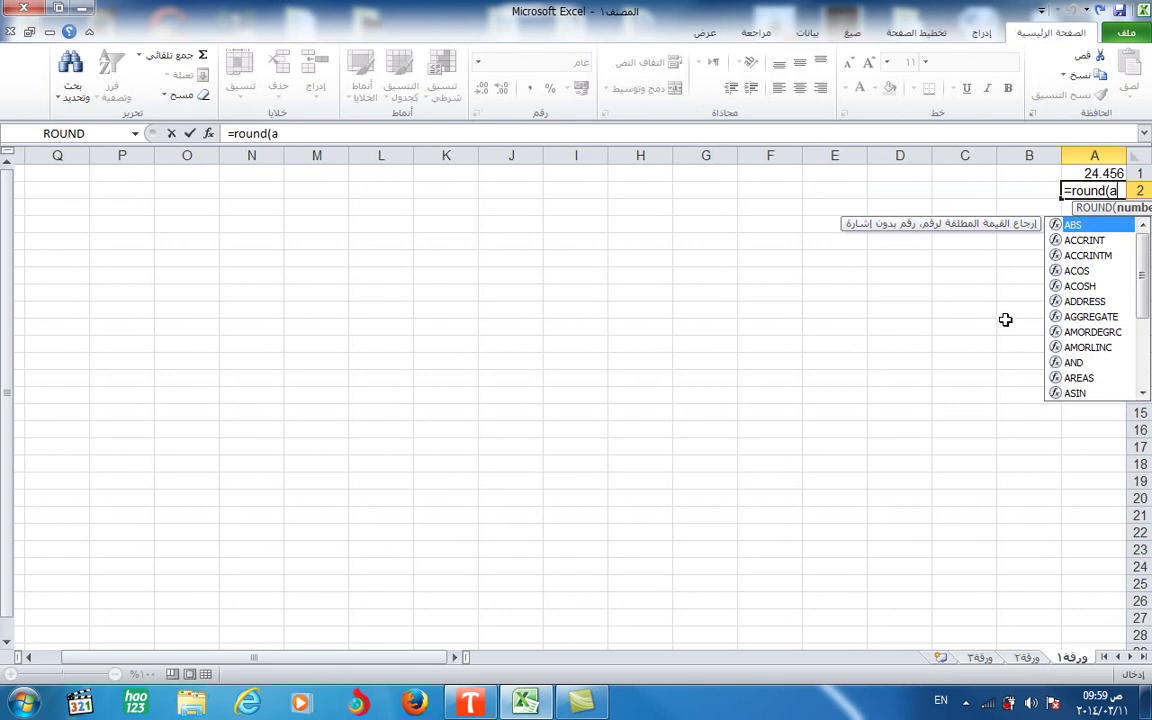
{"action": "type", "text": "1"}
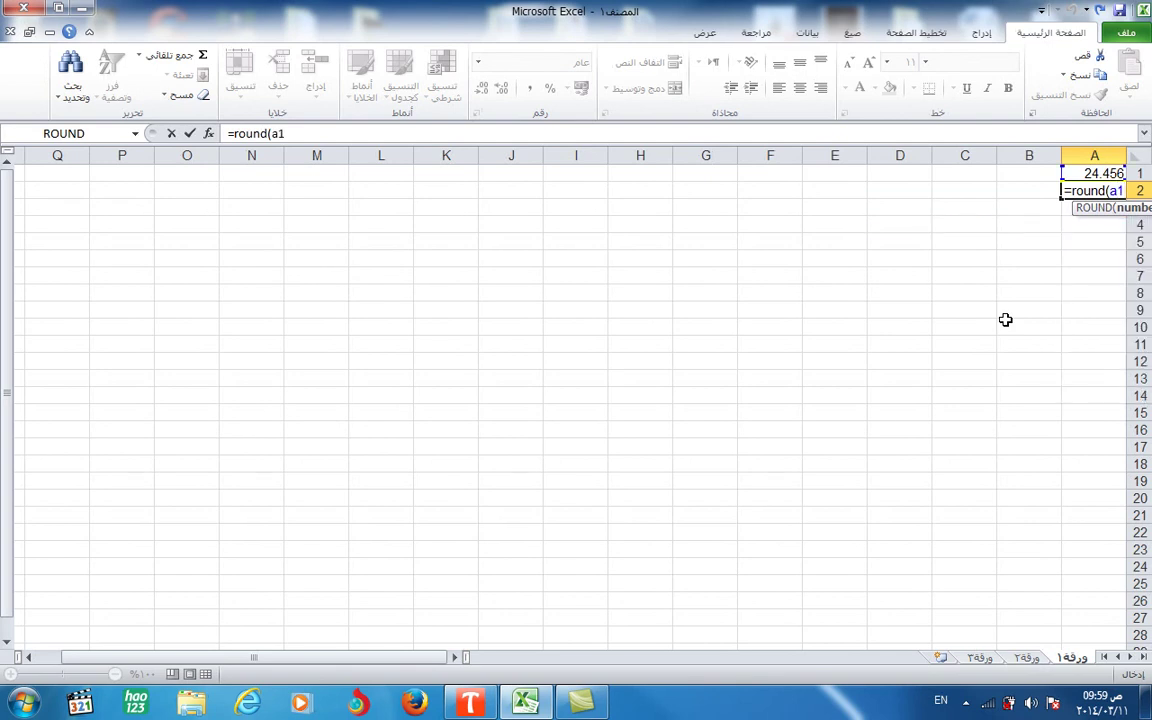
{"action": "type", "text": ";"}
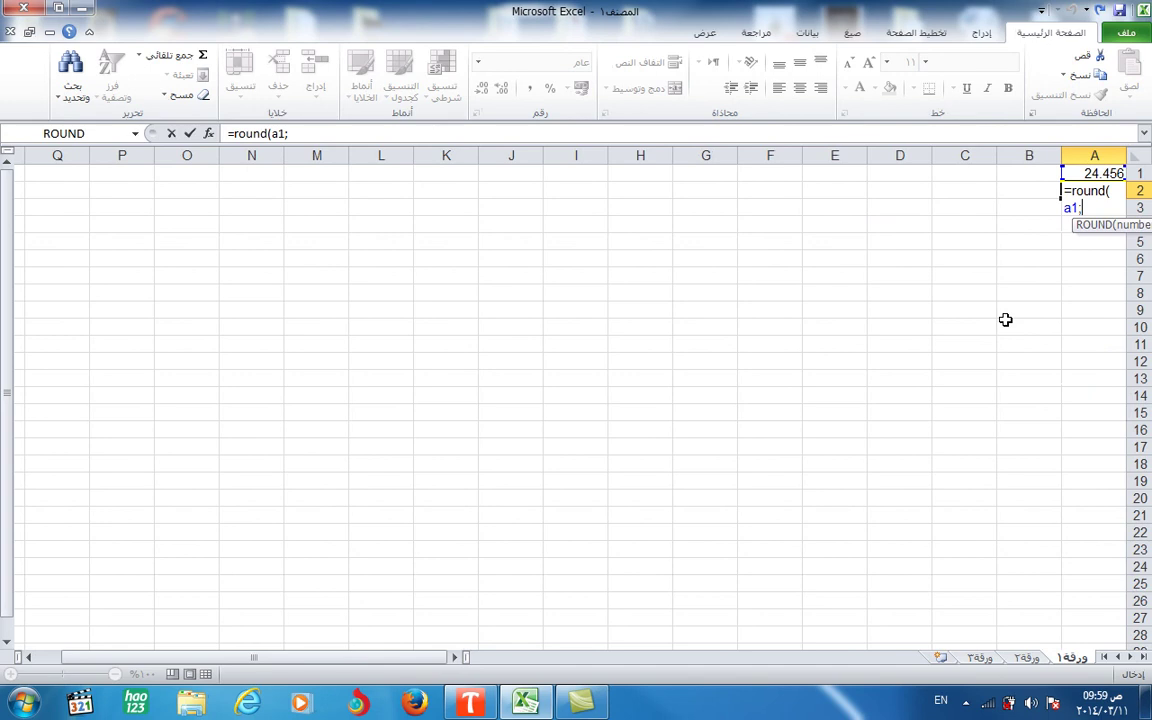
{"action": "type", "text": "0"}
{"action": "type", "text": ")"}
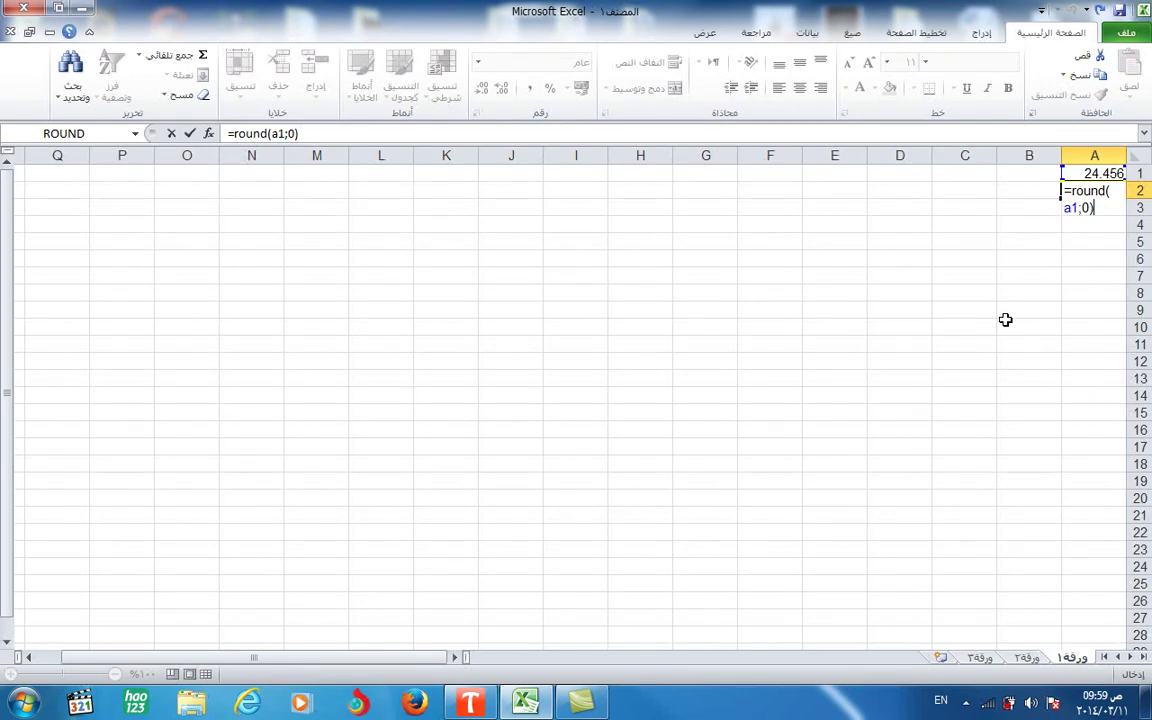
{"action": "key", "text": "Return"}
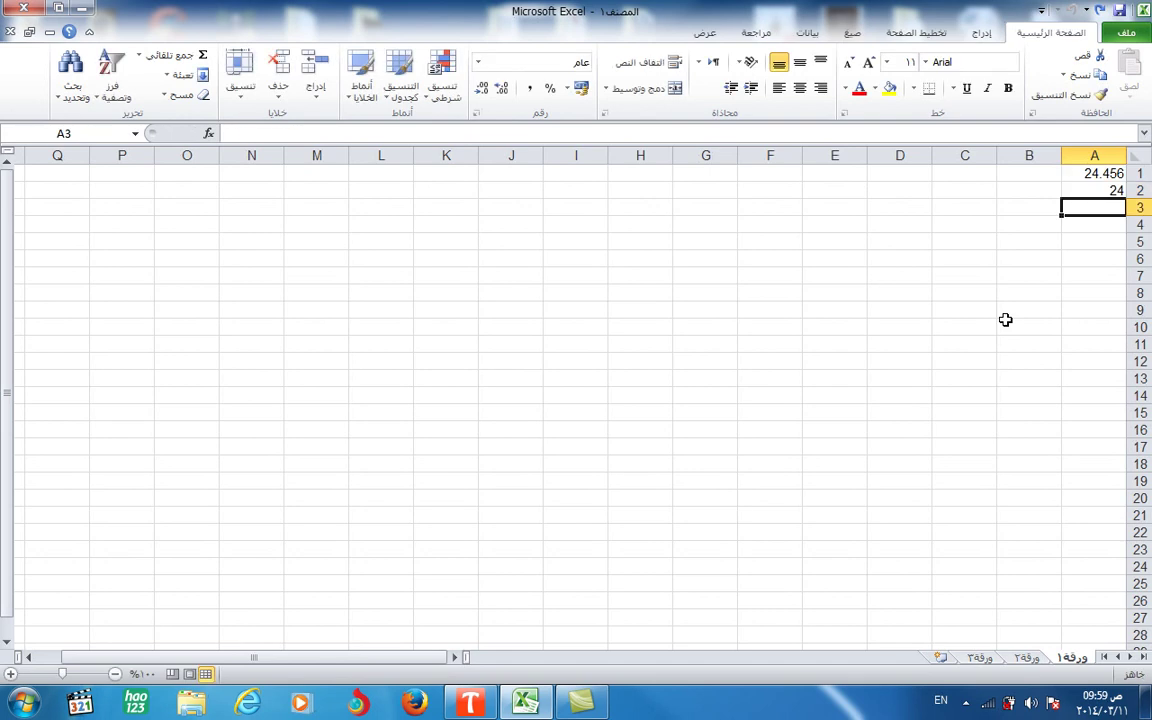
Add =round(a1;1) in A3 and =round(a1;2) in A4, showing 24.5 and 24.46
{"action": "type", "text": "="}
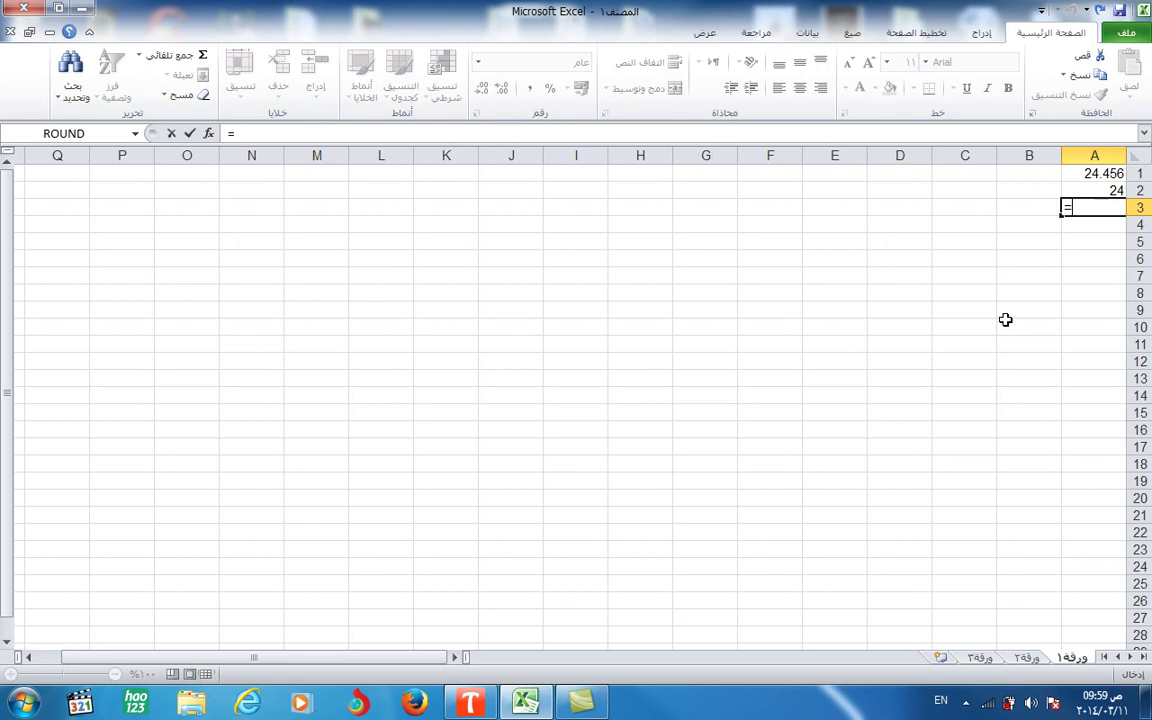
{"action": "type", "text": "round"}
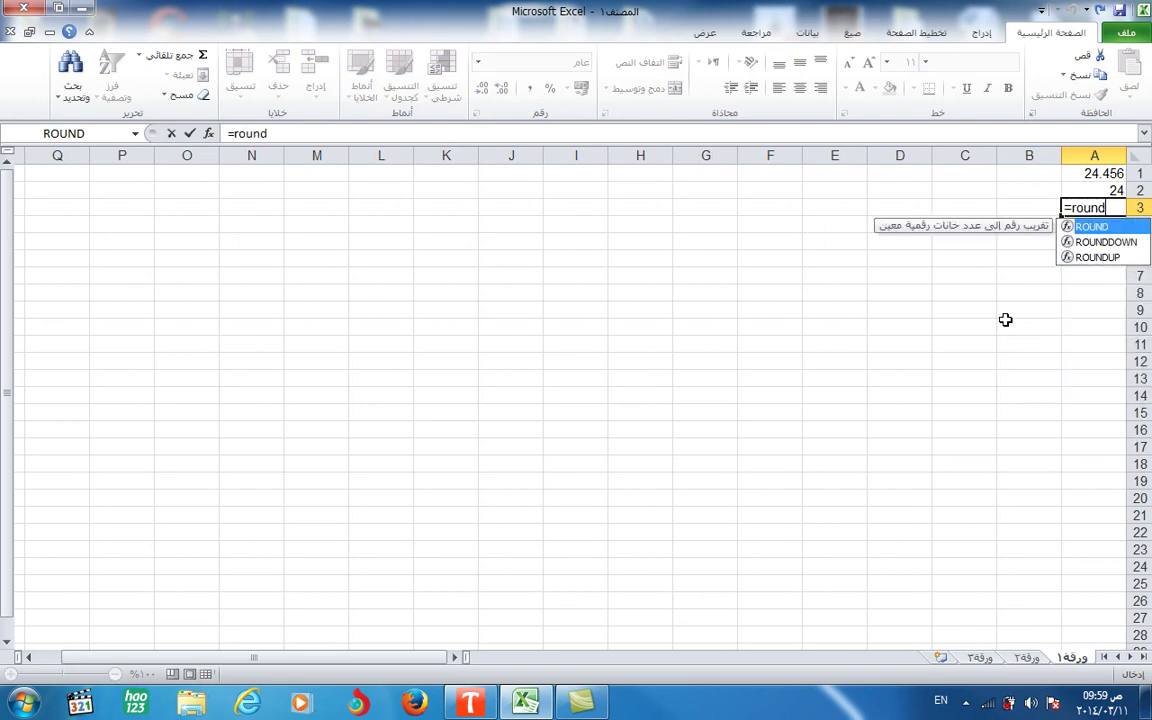
{"action": "type", "text": "(a"}
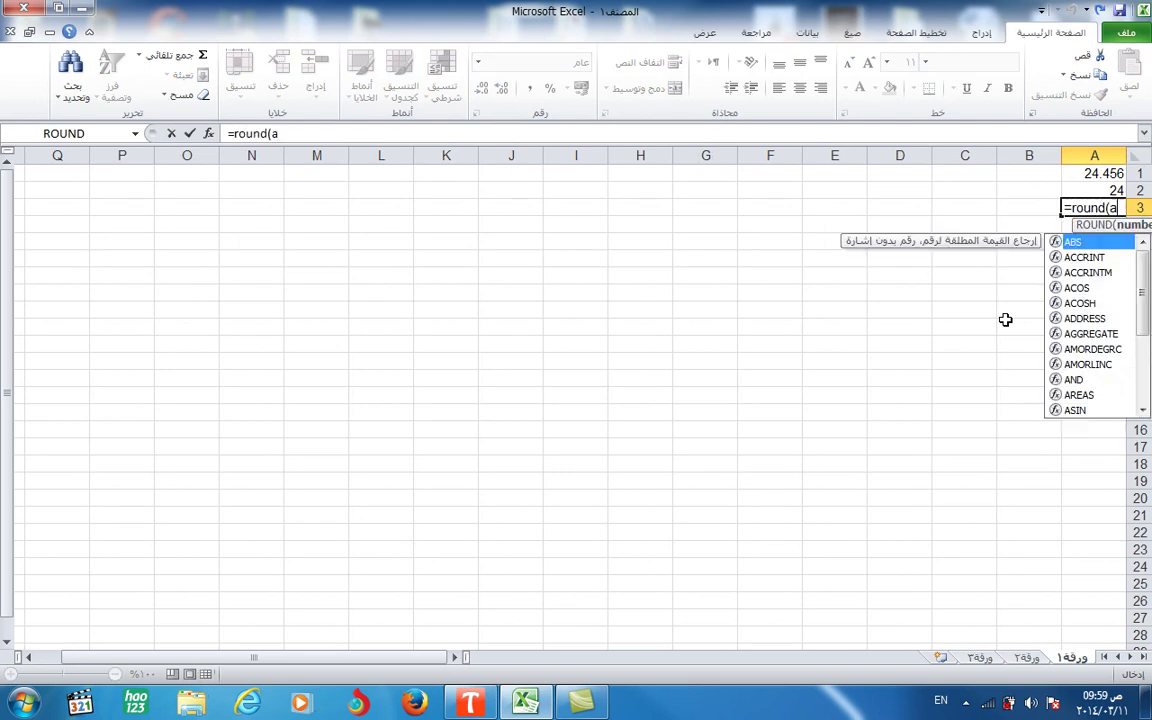
{"action": "type", "text": "1;"}
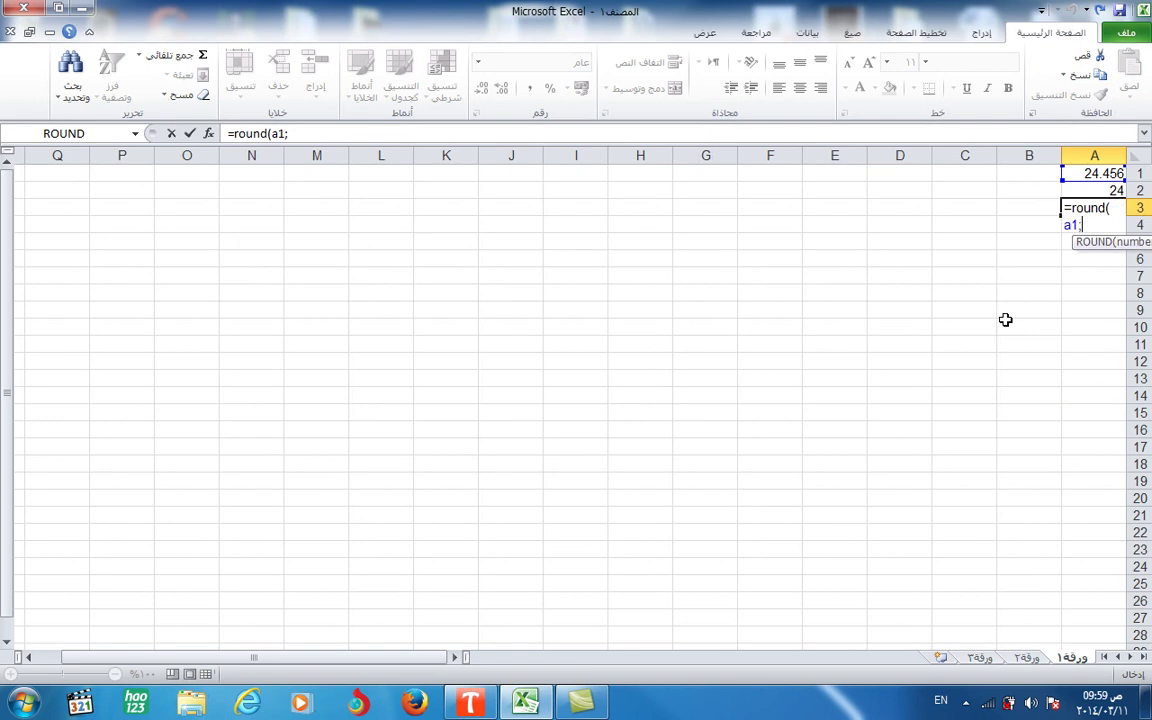
{"action": "type", "text": "1"}
{"action": "type", "text": ")"}
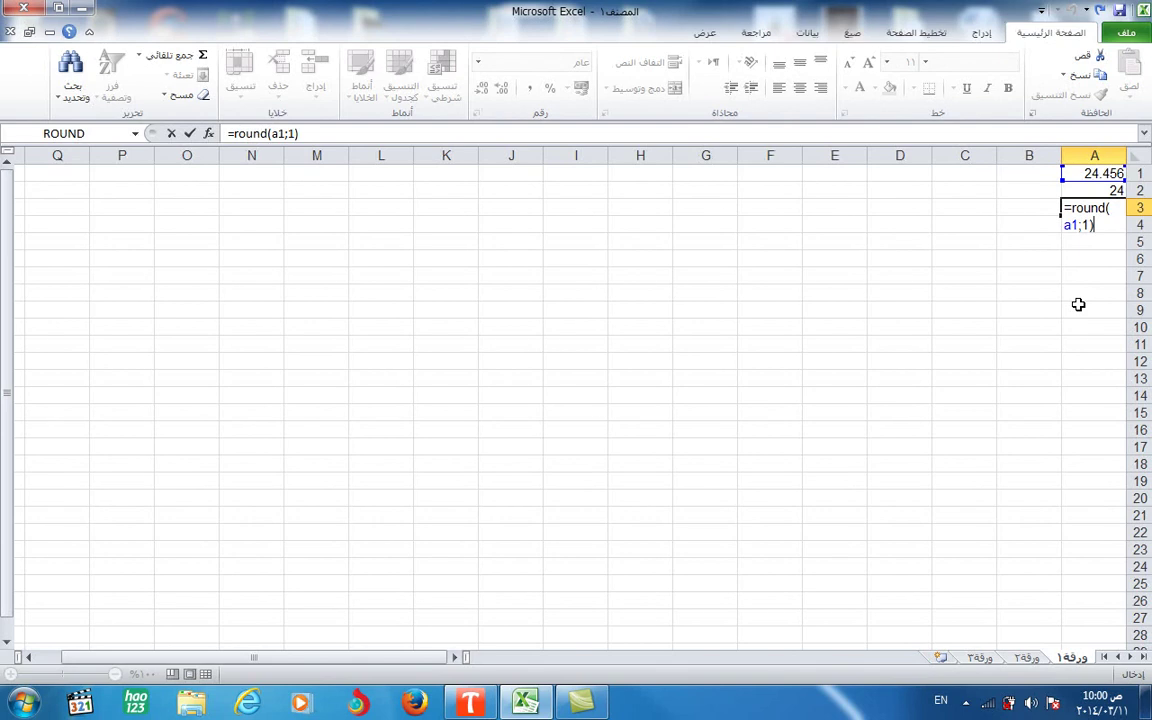
{"action": "key", "text": "Return"}
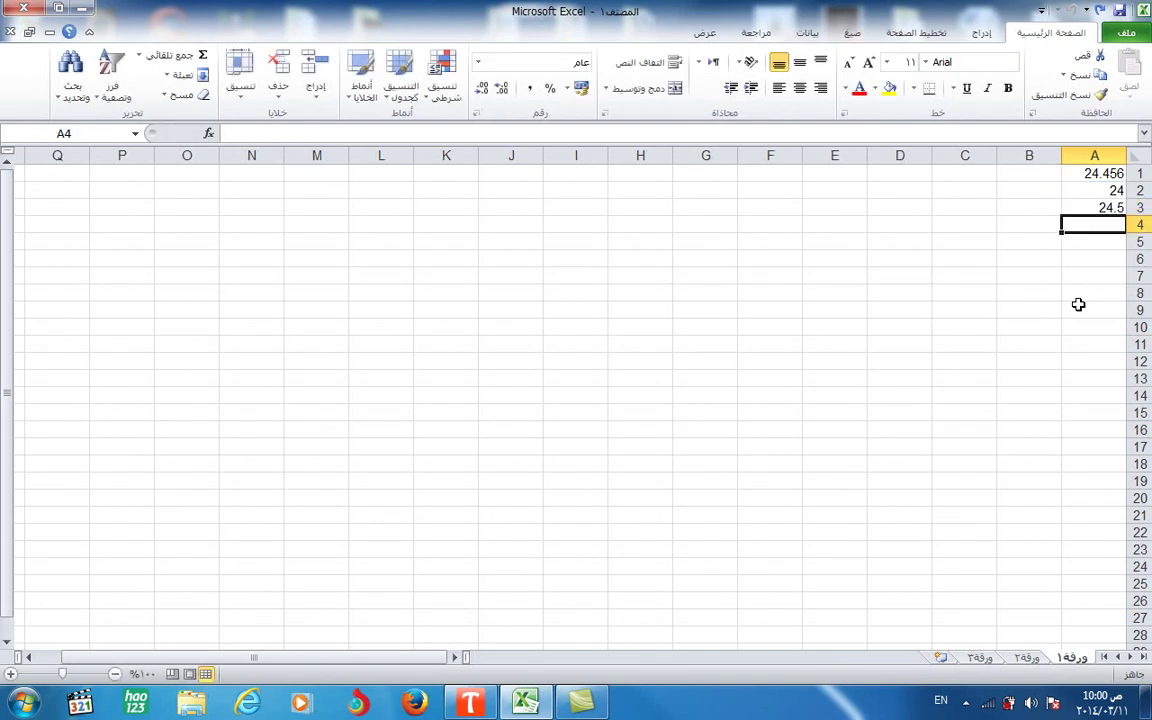
{"action": "type", "text": "="}
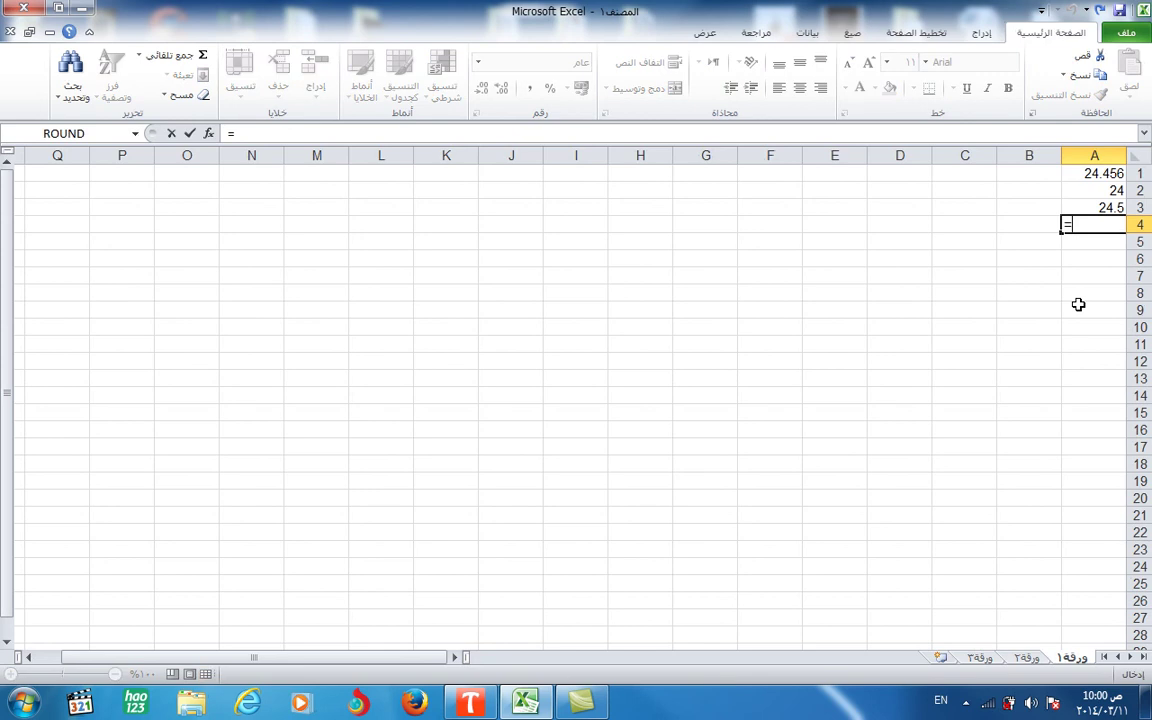
{"action": "type", "text": "round"}
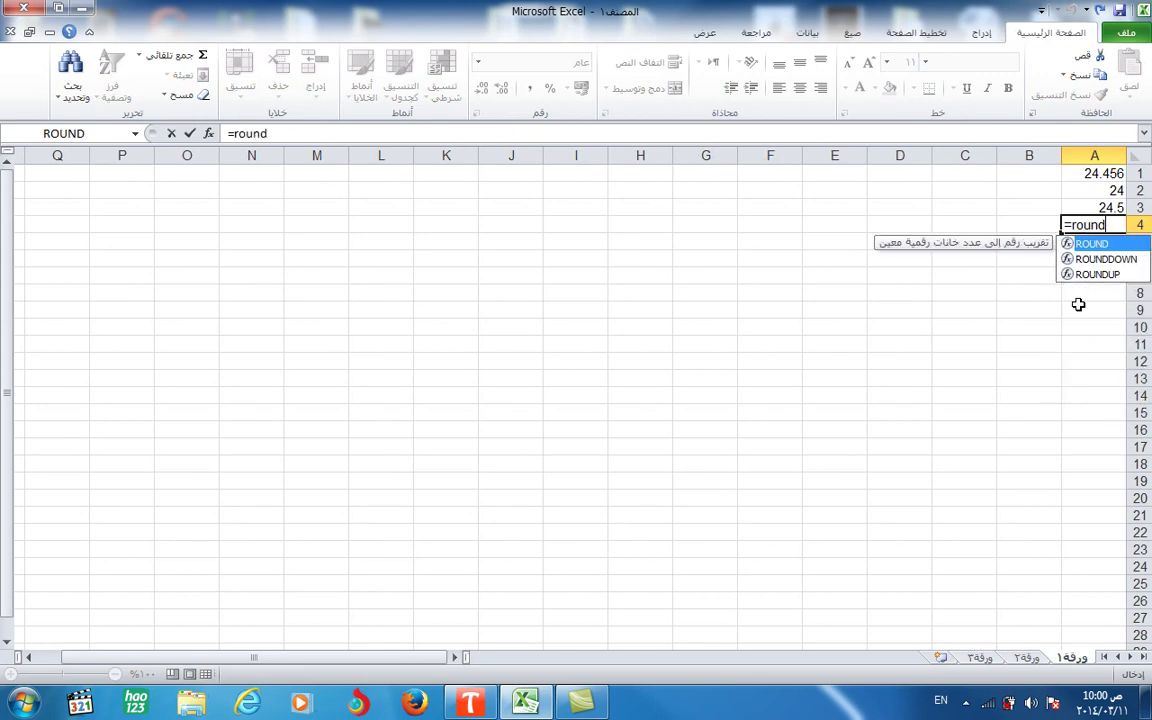
{"action": "type", "text": "(a1"}
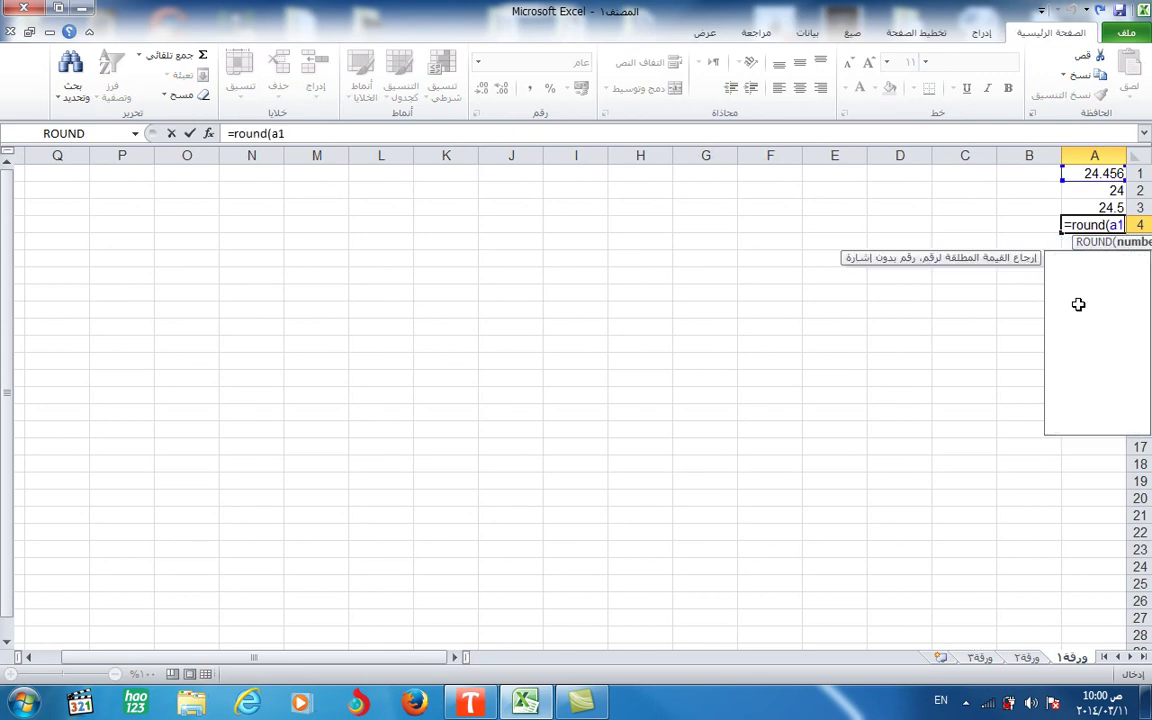
{"action": "type", "text": ";"}
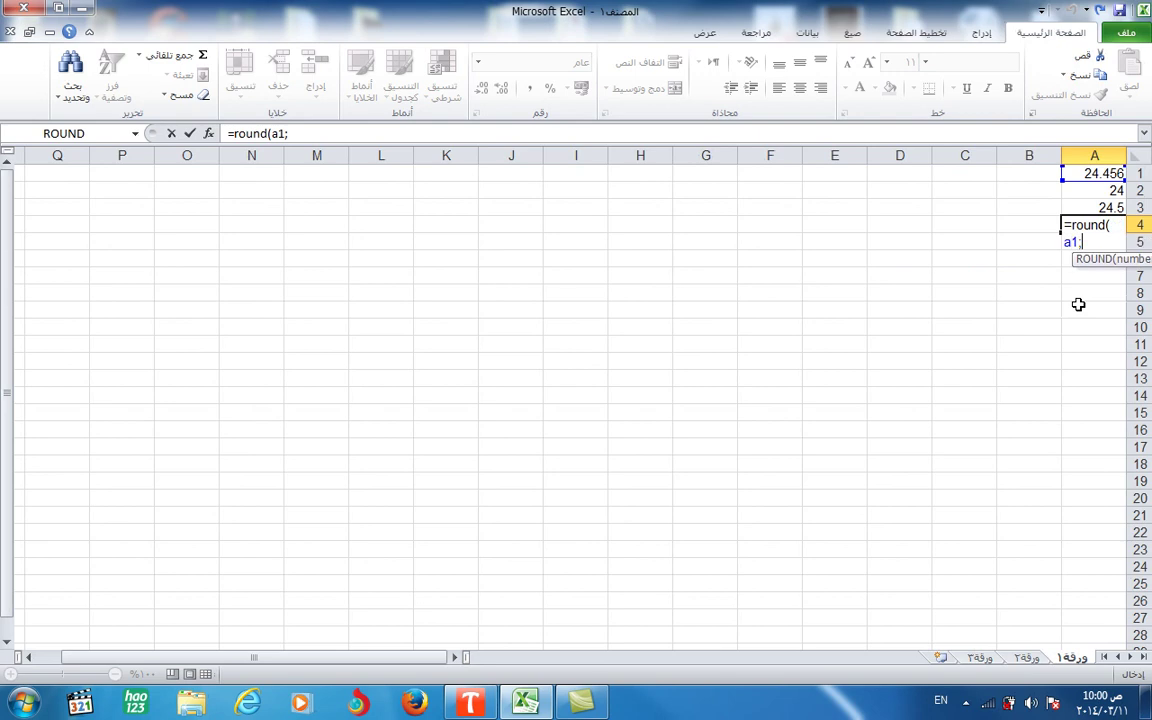
{"action": "type", "text": "2"}
{"action": "type", "text": ")"}
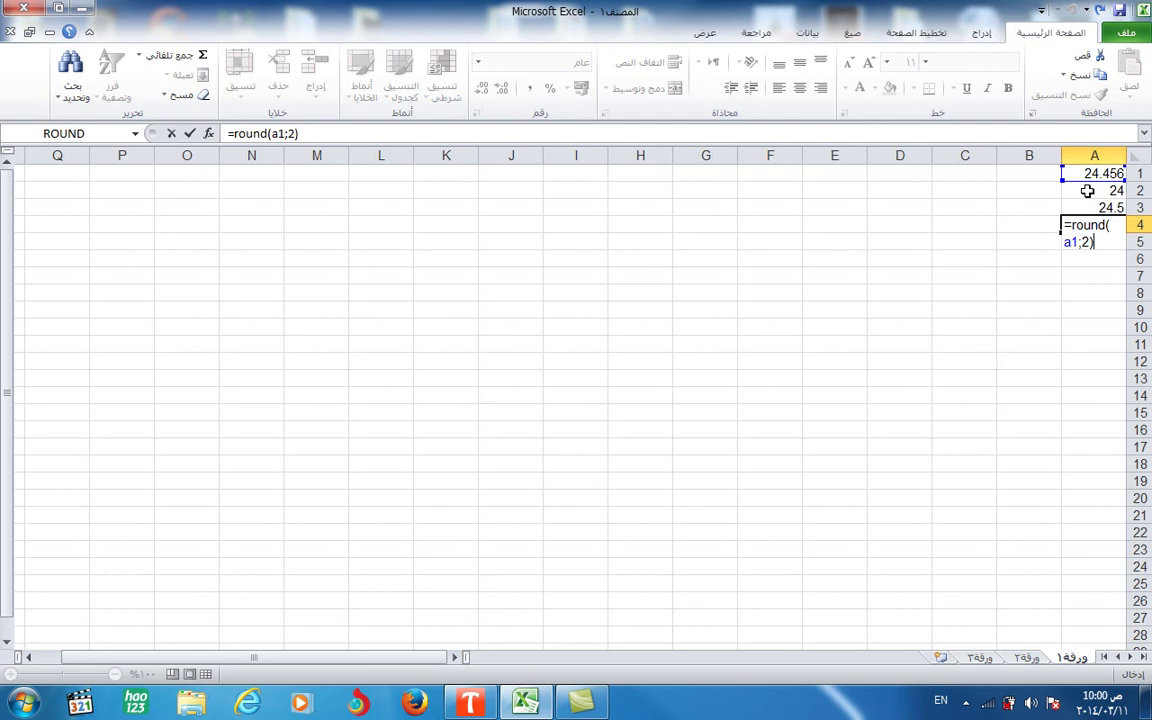
{"action": "key", "text": "Return"}
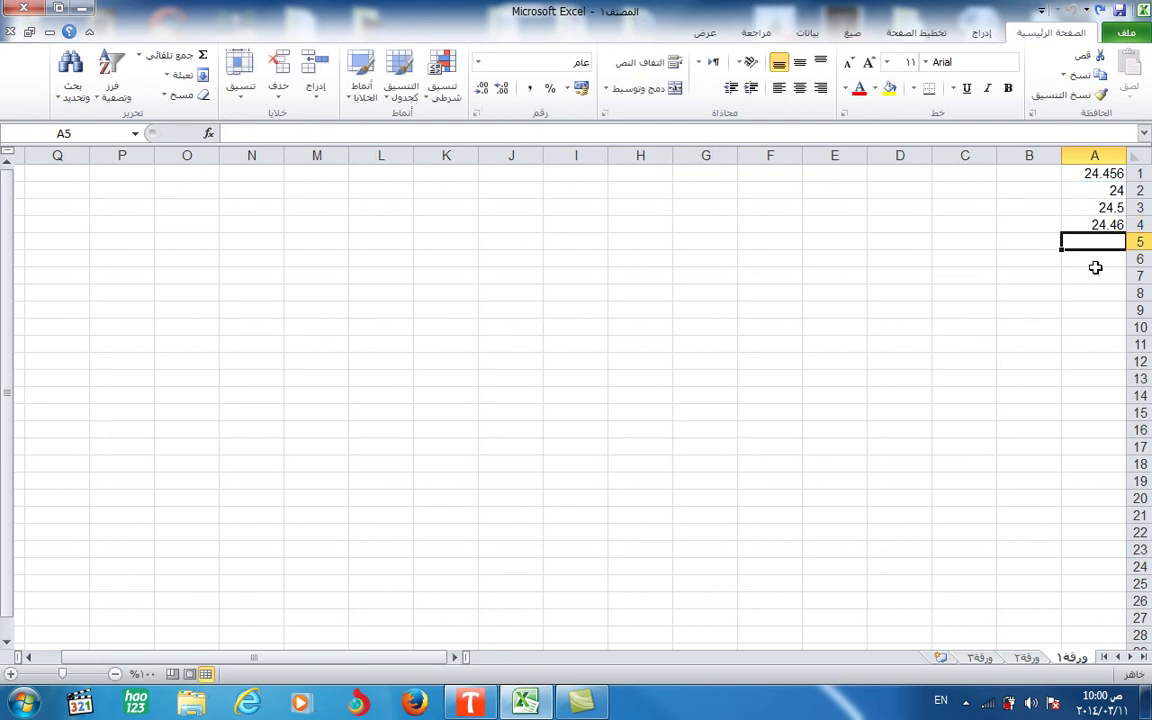
{"action": "left_click", "coordinate": [1097, 272]}
Build =ROUND(A1;1) in B1 through the Insert Function dialog, with Num_digits 1, showing 24.5
{"action": "left_click", "coordinate": [1028, 175]}
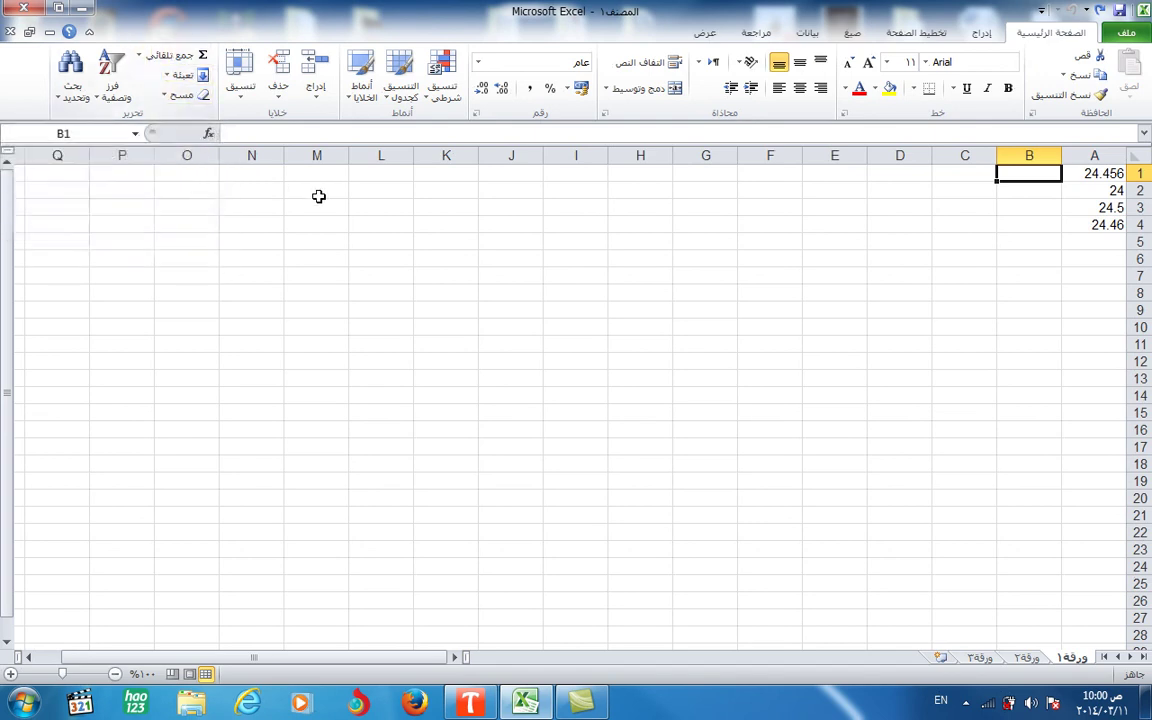
{"action": "left_click", "coordinate": [209, 135]}
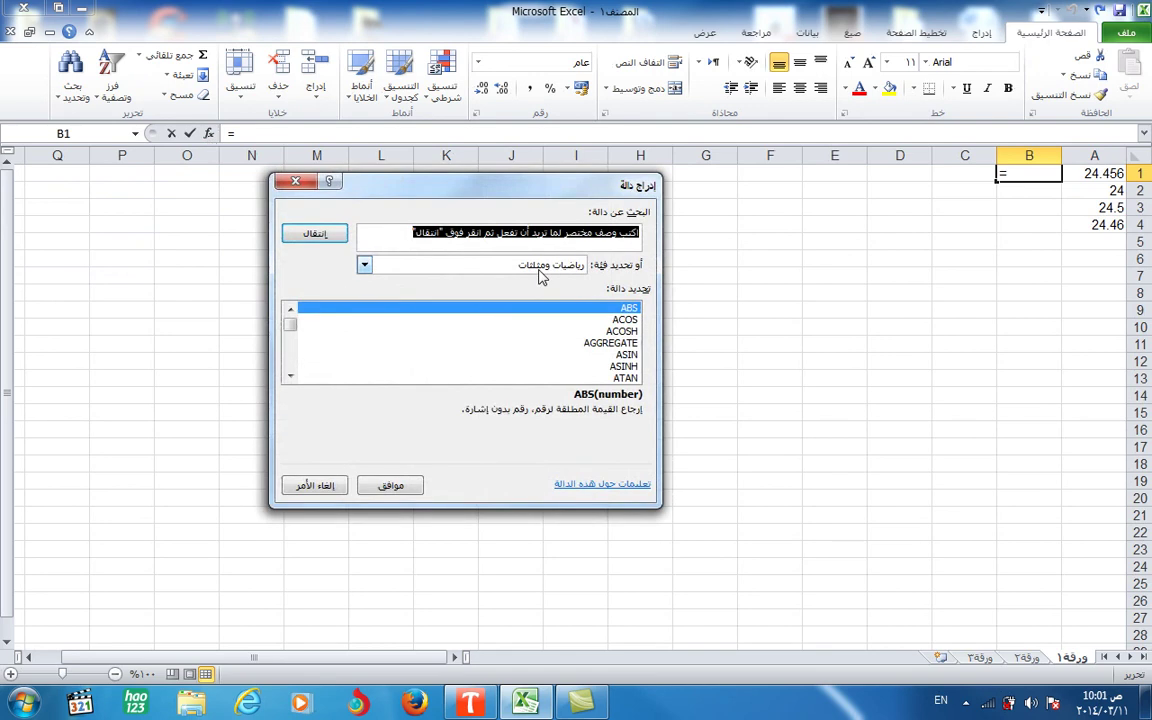
{"action": "left_click", "coordinate": [620, 344]}
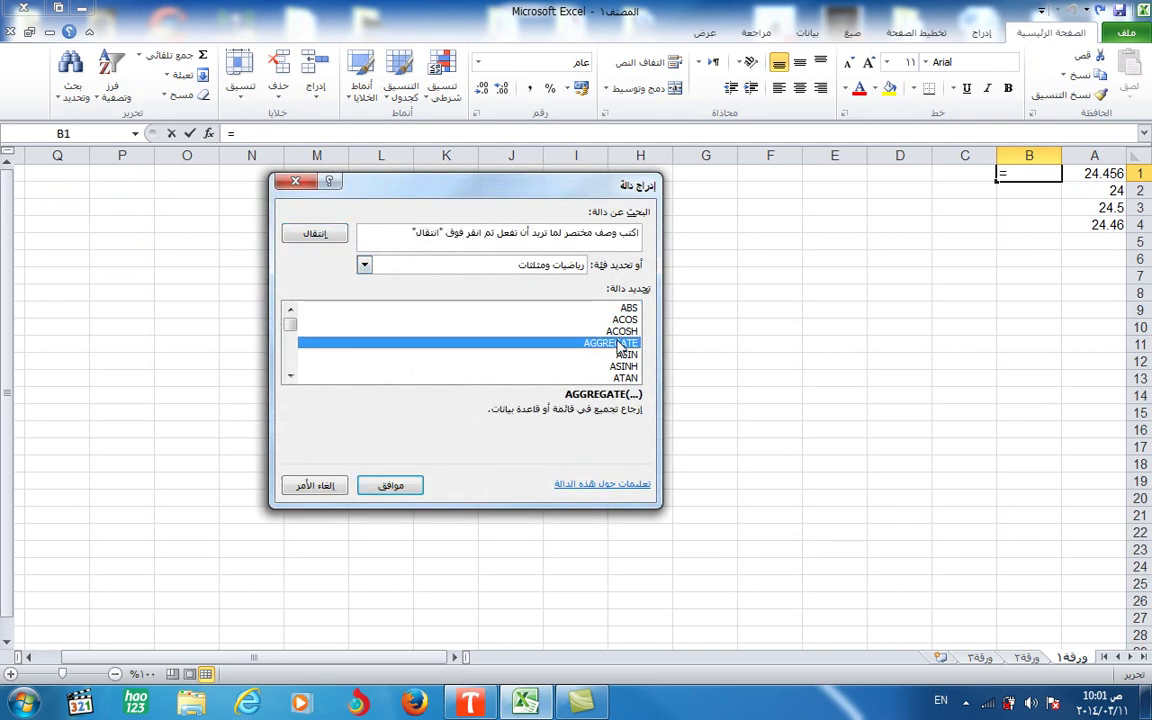
{"action": "key", "text": "r"}
{"action": "key", "text": "Down"}
{"action": "key", "text": "Down"}
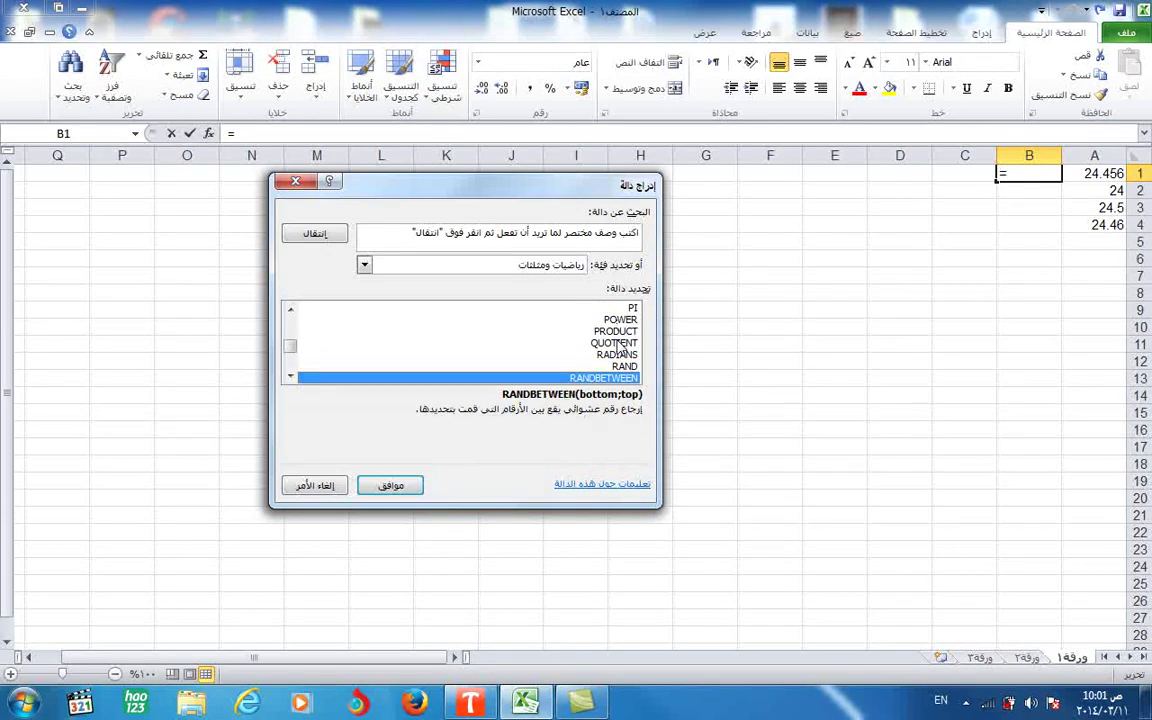
{"action": "key", "text": "Down"}
{"action": "key", "text": "Down"}
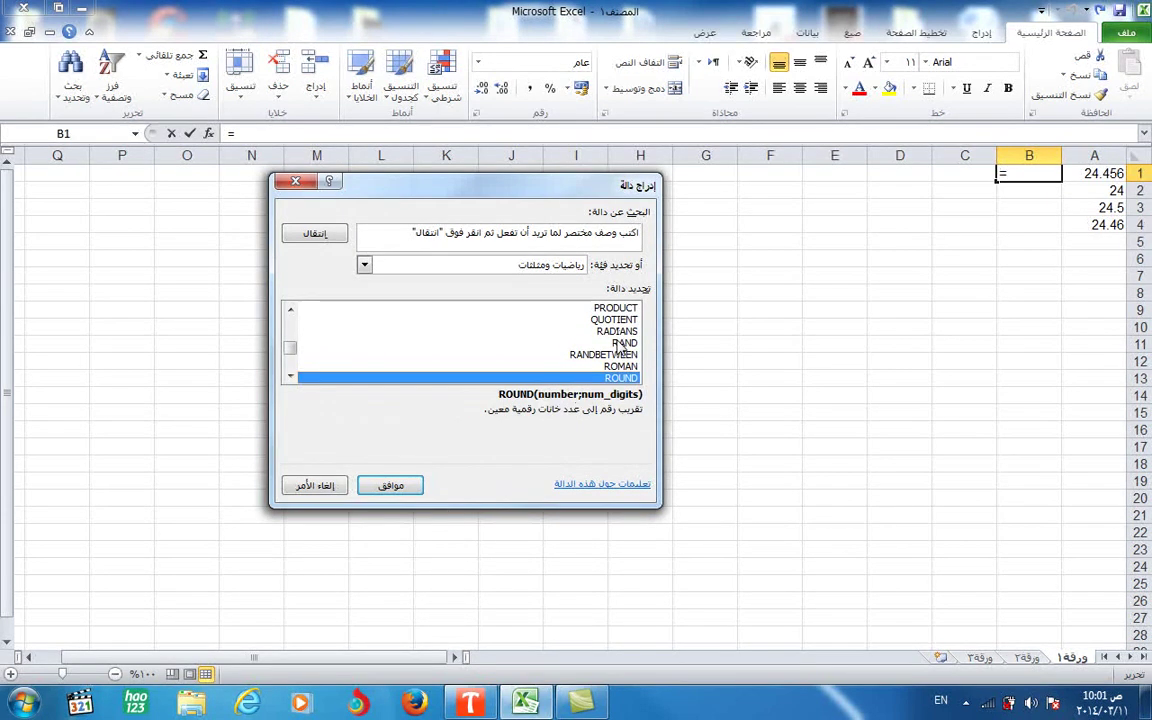
{"action": "left_click", "coordinate": [405, 486]}
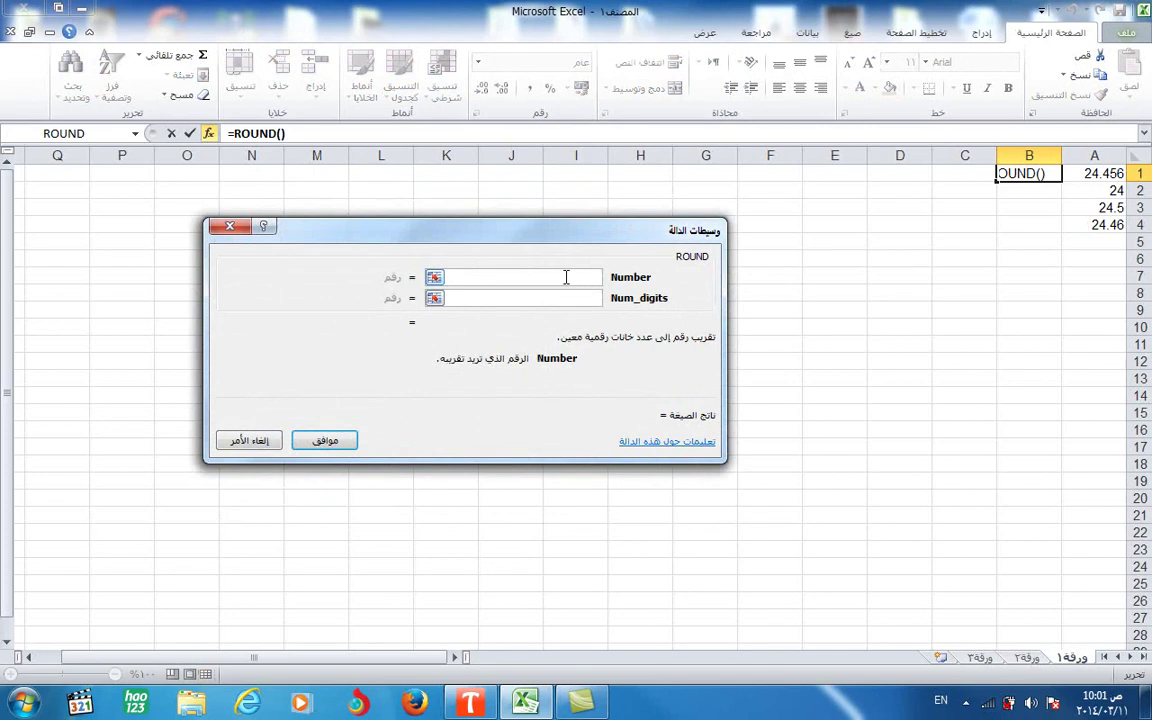
{"action": "left_click", "coordinate": [1100, 175]}
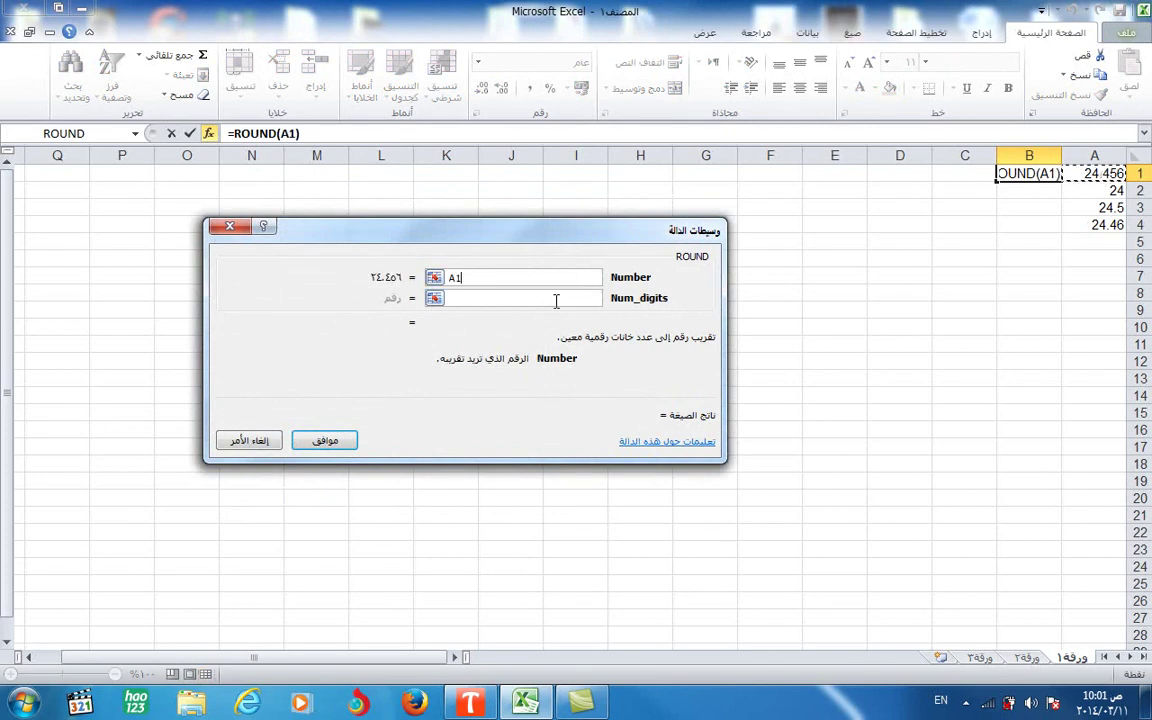
{"action": "left_click", "coordinate": [556, 299]}
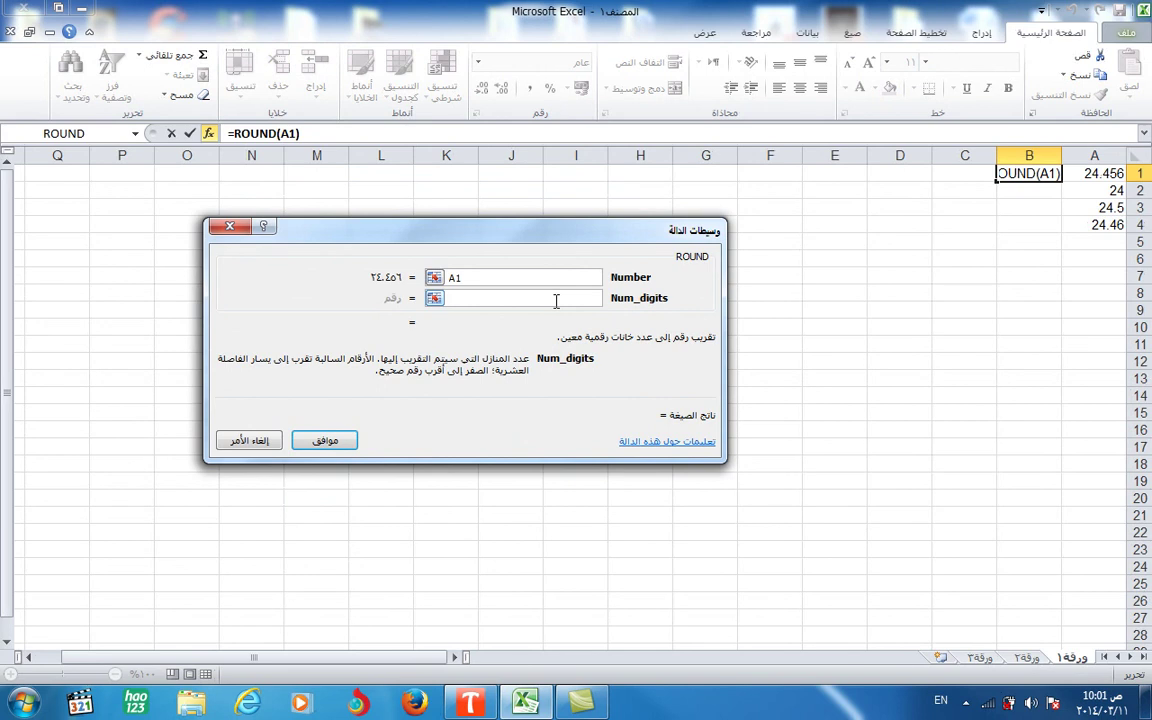
{"action": "type", "text": "1"}
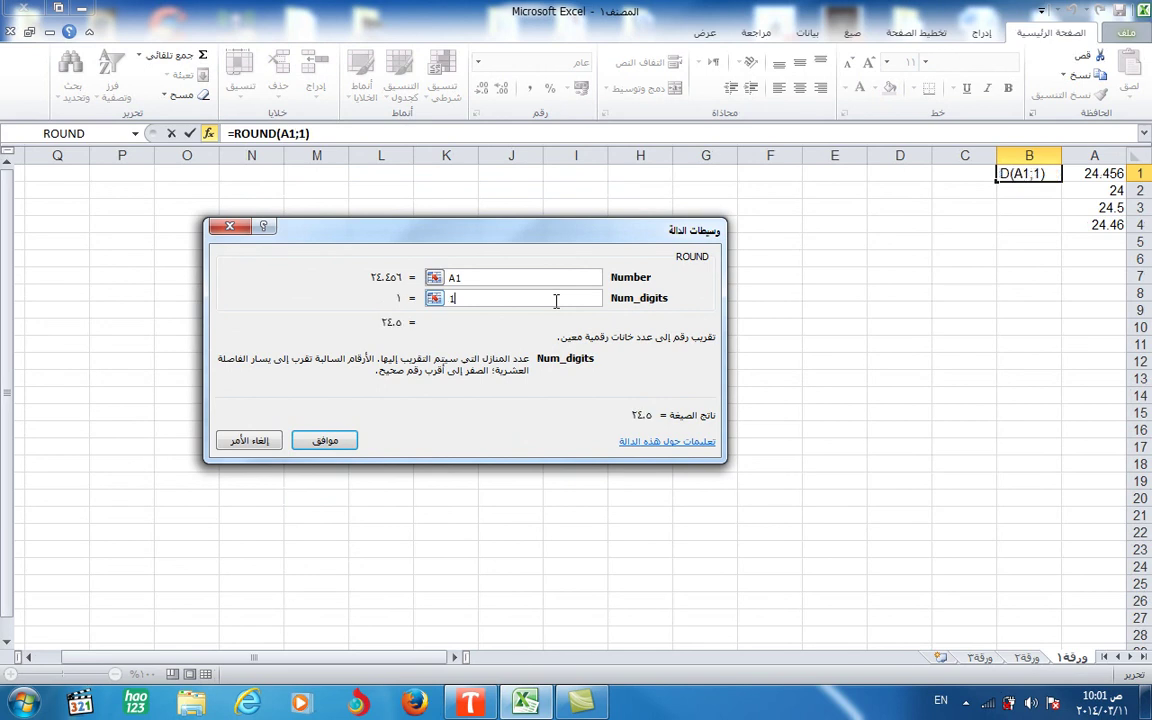
{"action": "left_click", "coordinate": [326, 441]}
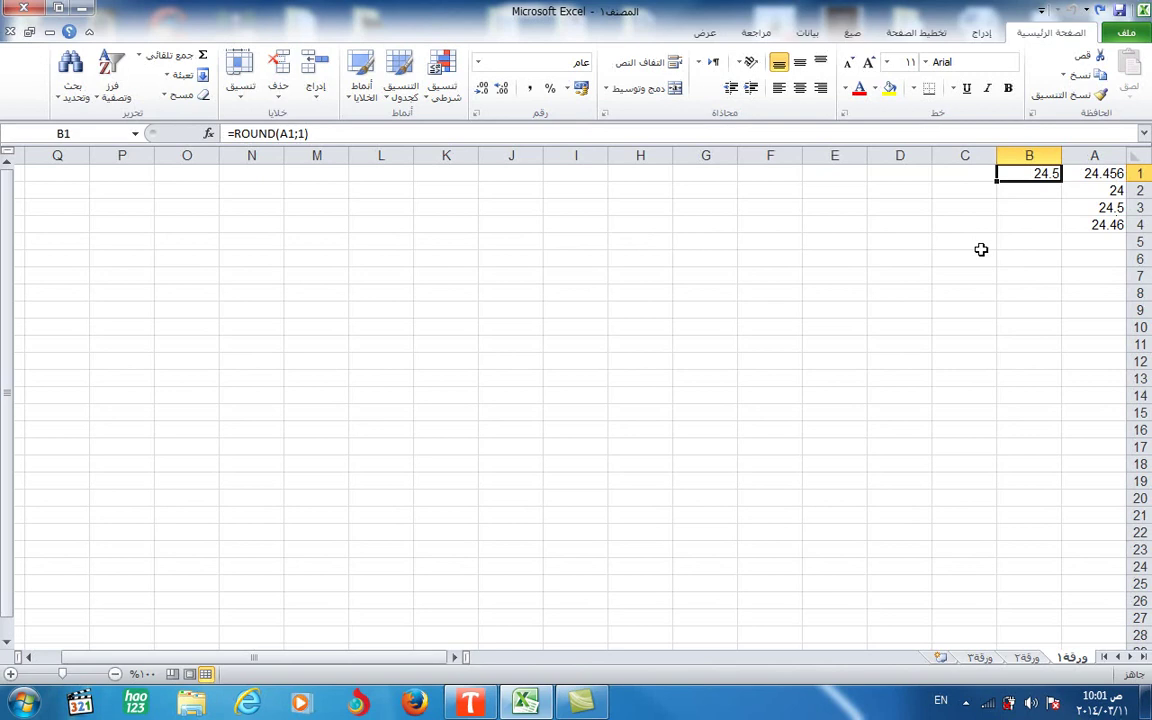
Enter -20 in C1 and =abs(c1) in C2, which returns 20
{"action": "left_click", "coordinate": [958, 178]}
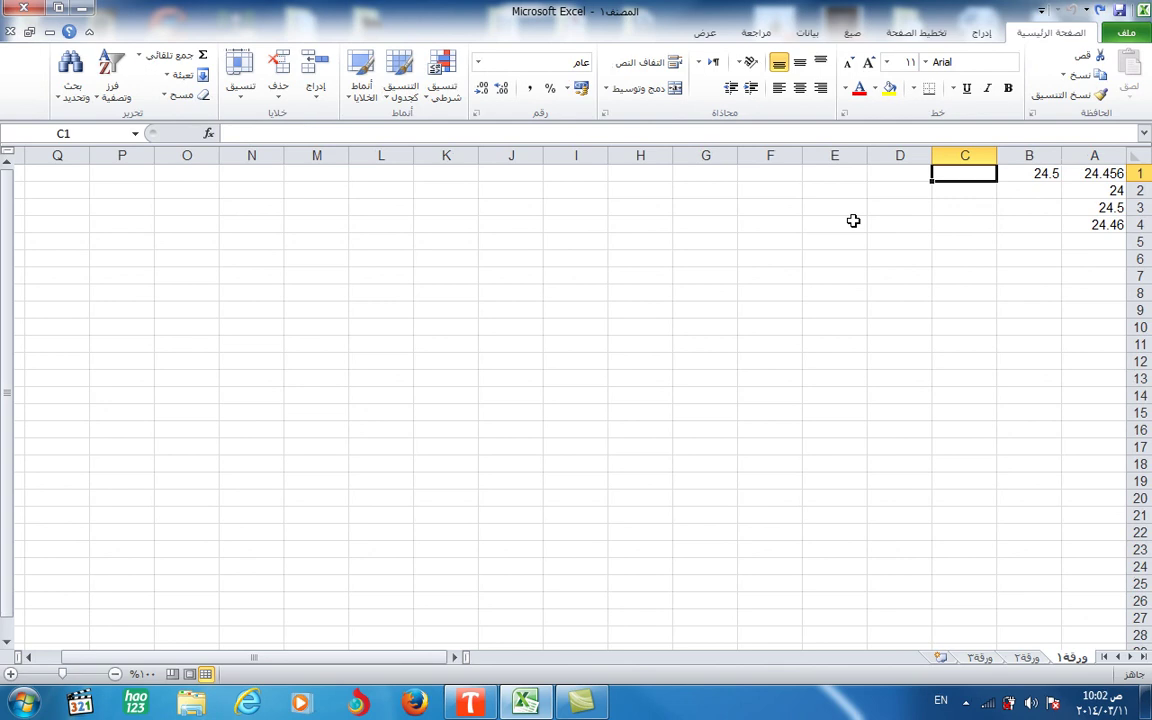
{"action": "type", "text": "-20"}
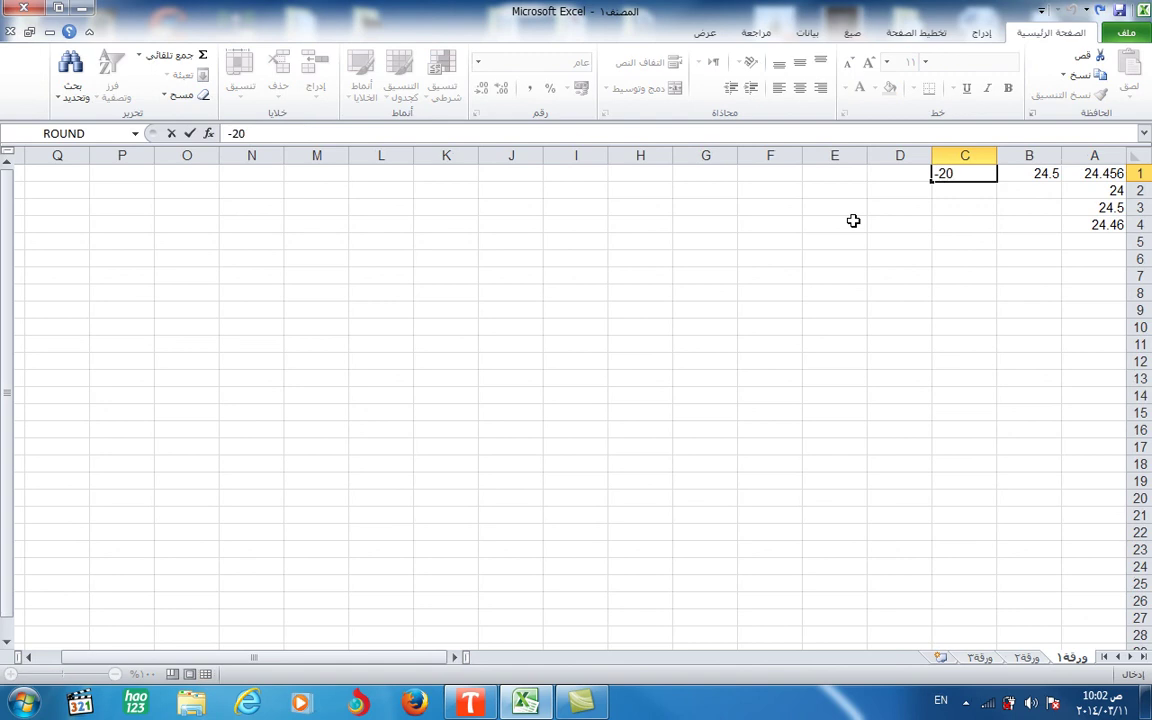
{"action": "left_click", "coordinate": [950, 190]}
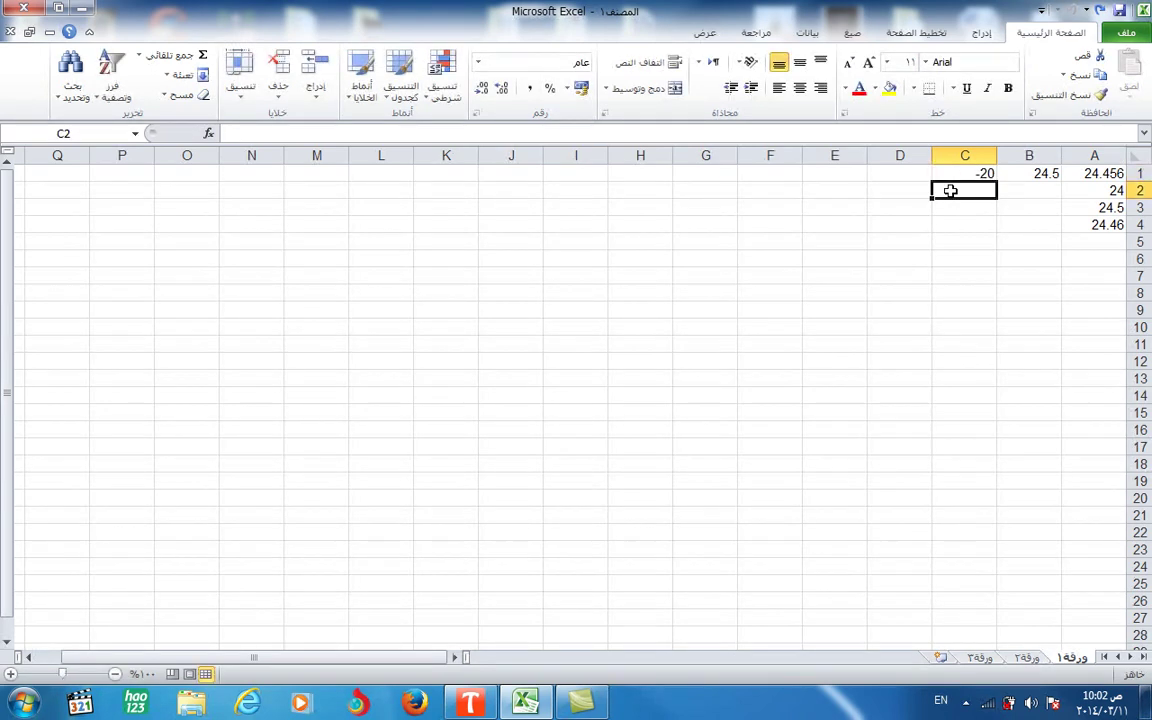
{"action": "type", "text": "=a"}
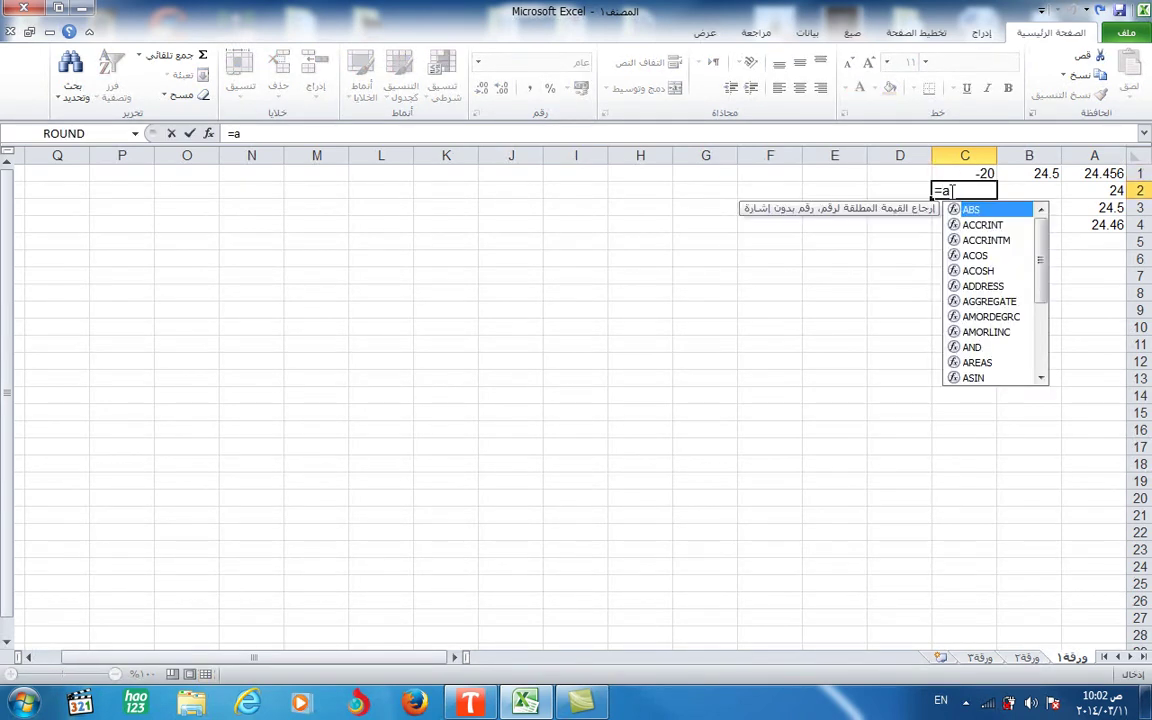
{"action": "type", "text": "bs("}
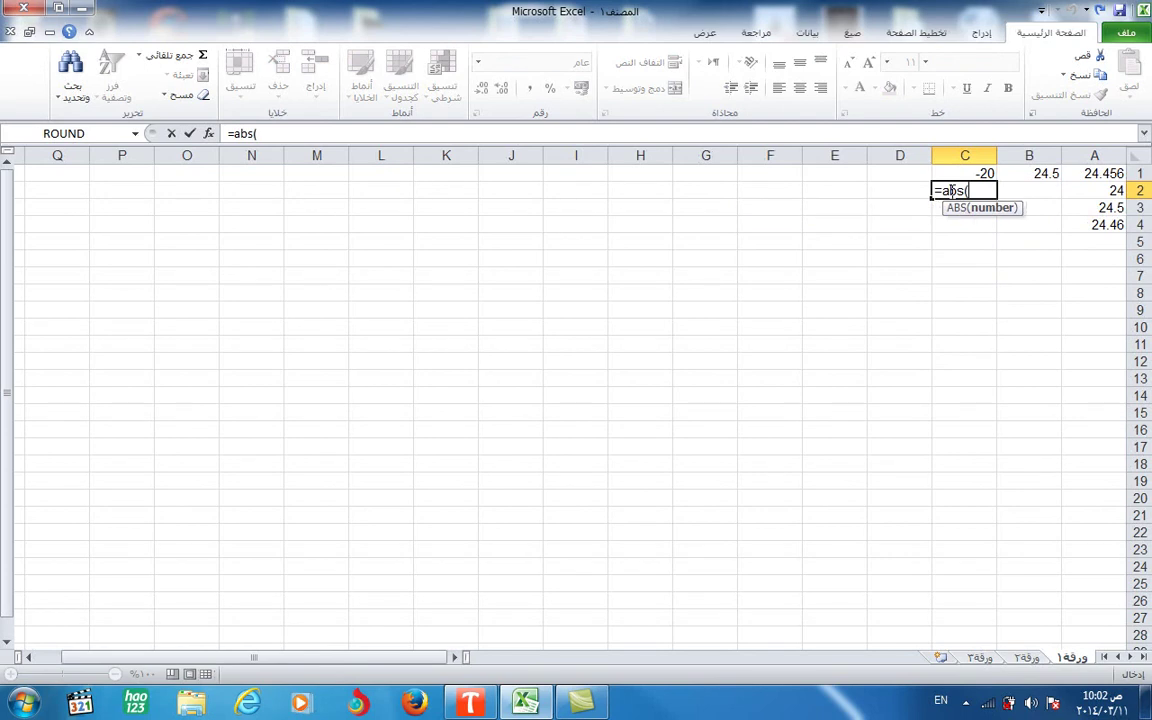
{"action": "type", "text": "c1"}
{"action": "type", "text": ")"}
{"action": "key", "text": "Return"}
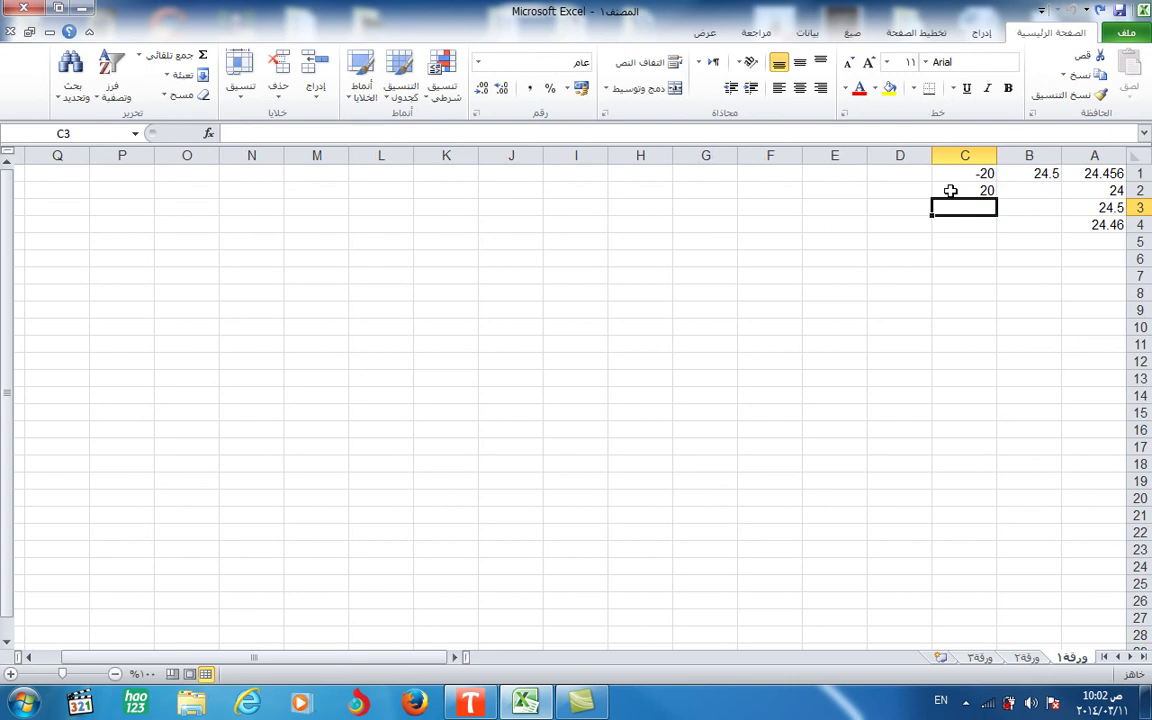
{"action": "left_click", "coordinate": [950, 190]}
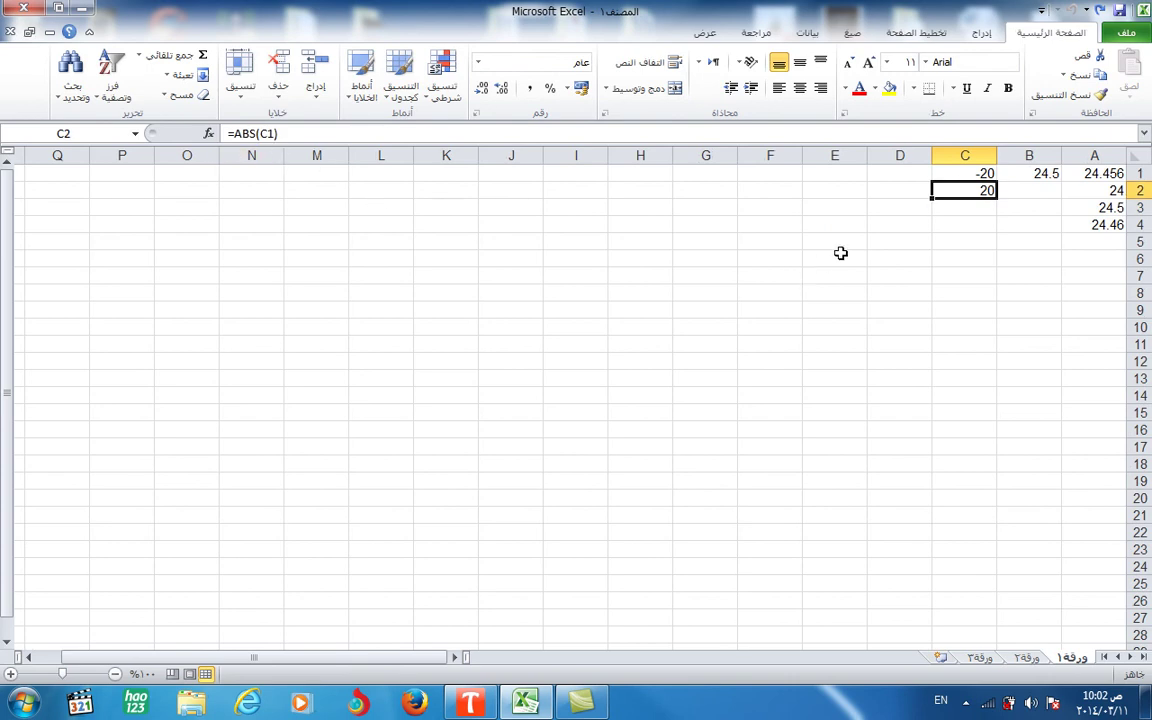
{"action": "left_click", "coordinate": [961, 208]}
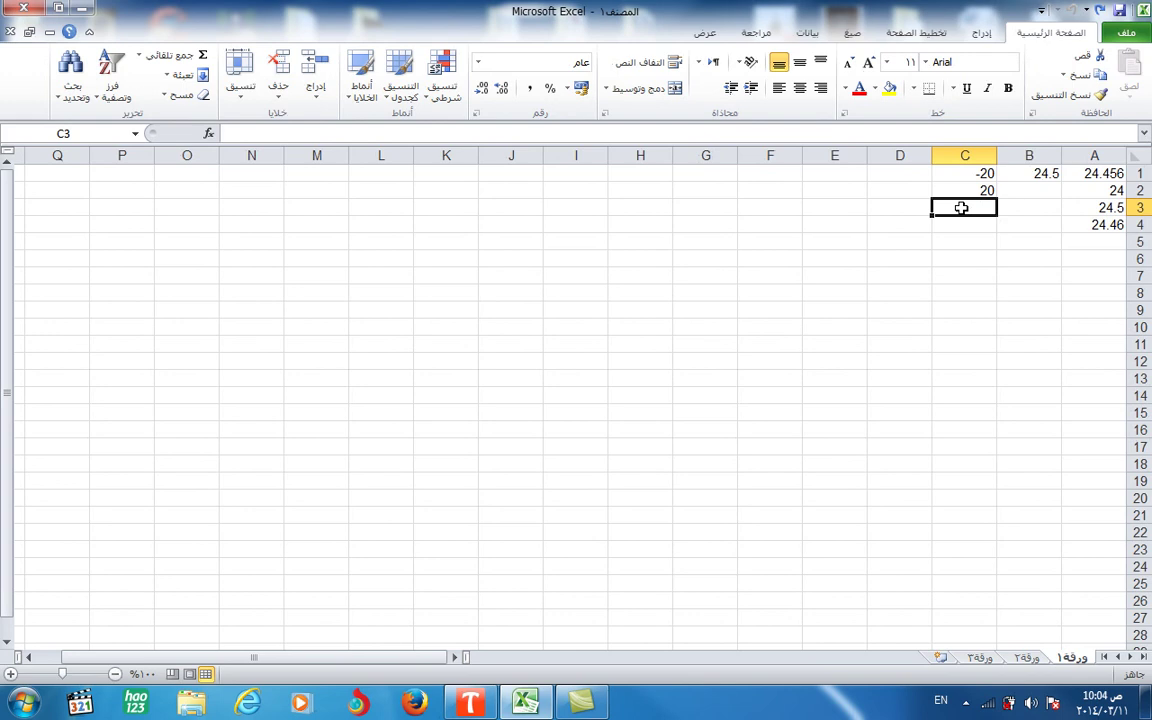
Put 123.456 in C3 and =INT(C3) in C5 to get the whole number 123
{"action": "type", "text": "12.456"}
{"action": "key", "text": "Return"}
{"action": "key", "text": "Return"}
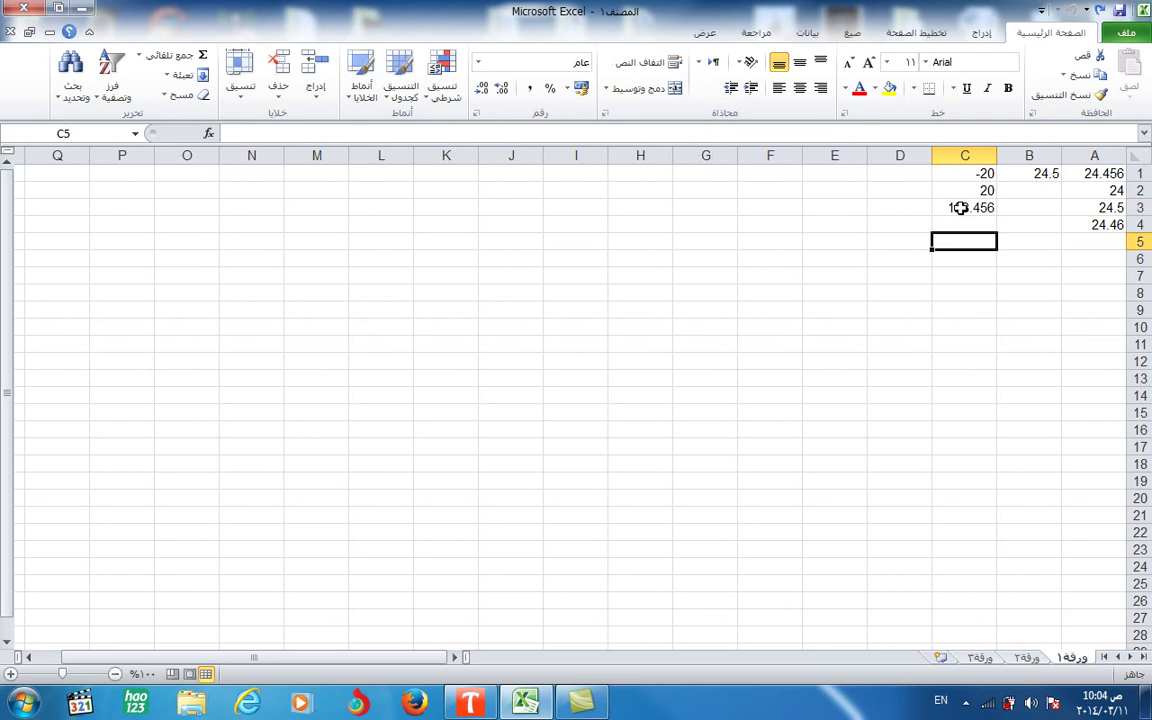
{"action": "type", "text": "=int"}
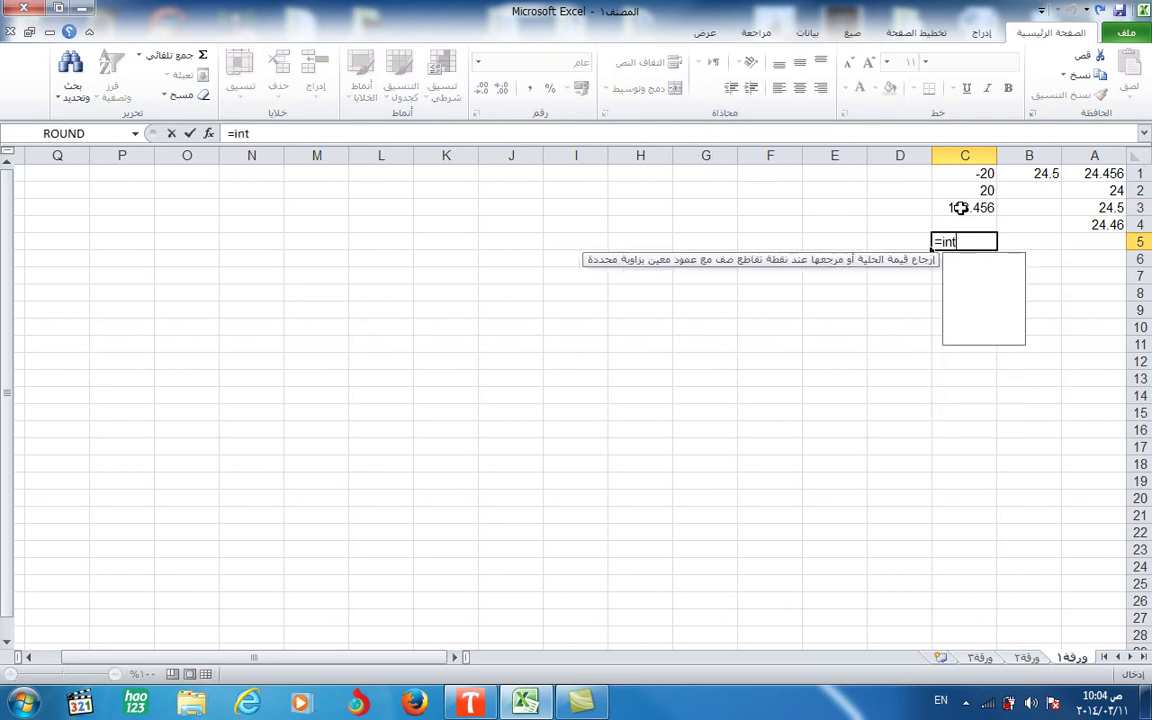
{"action": "type", "text": "("}
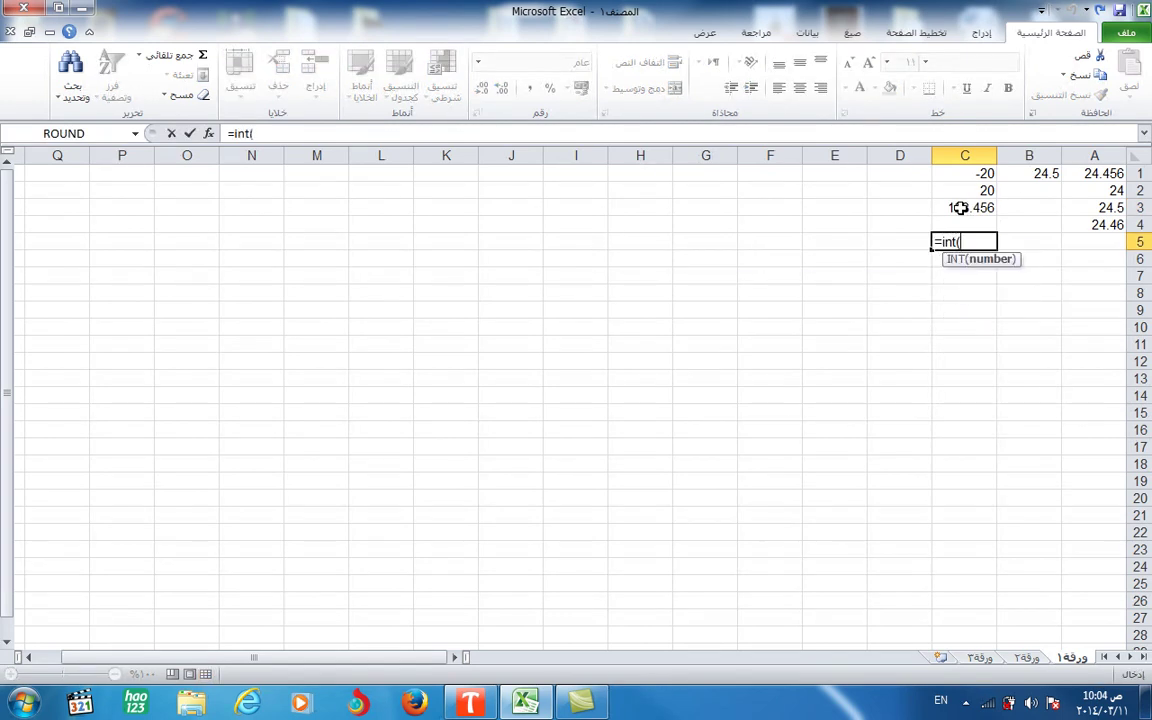
{"action": "left_click", "coordinate": [959, 208]}
{"action": "type", "text": ")"}
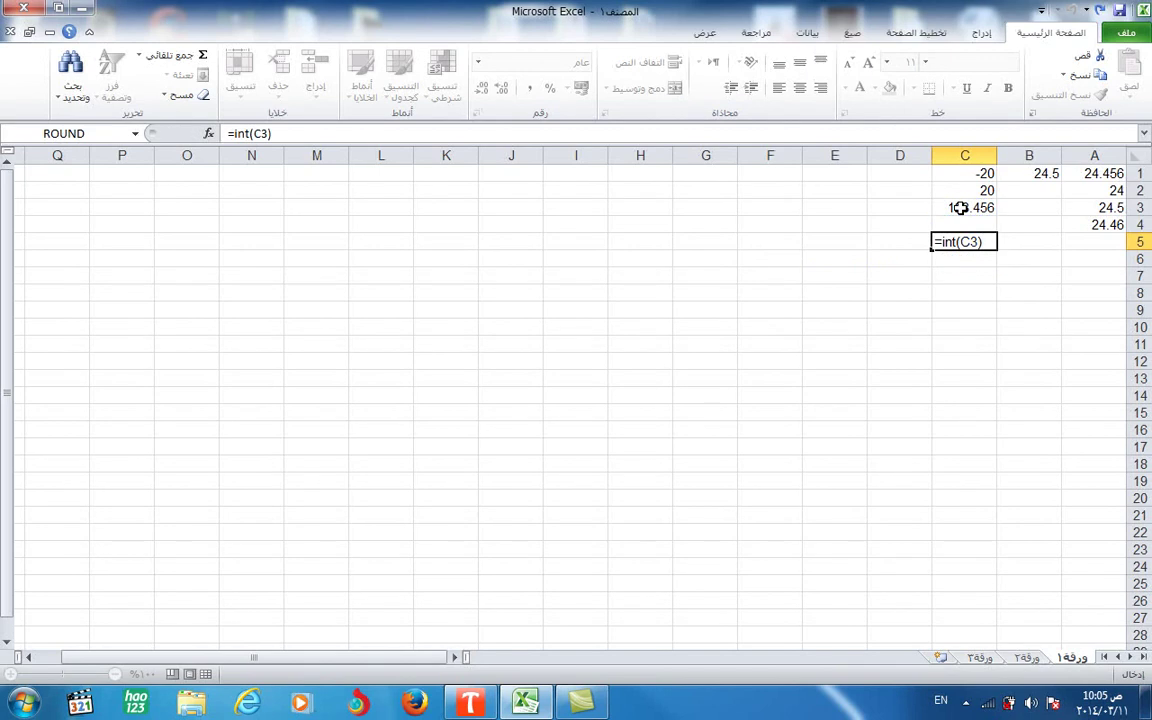
{"action": "key", "text": "Return"}
{"action": "left_click", "coordinate": [970, 243]}
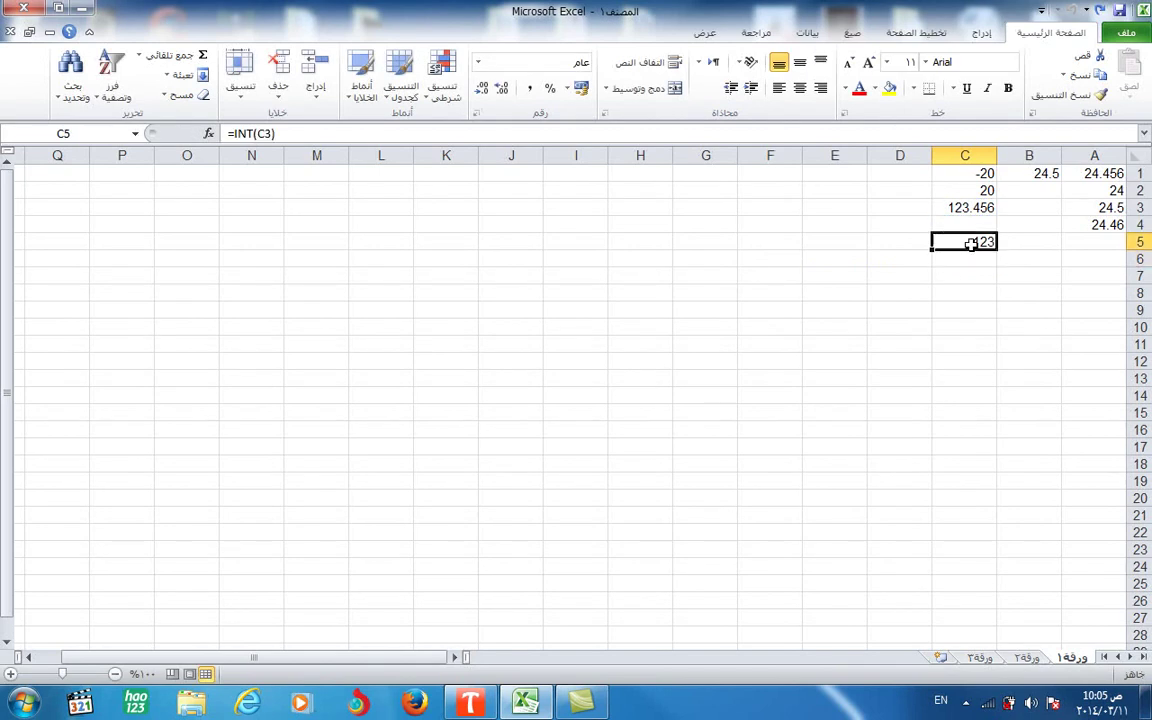
{"action": "left_click", "coordinate": [905, 225]}
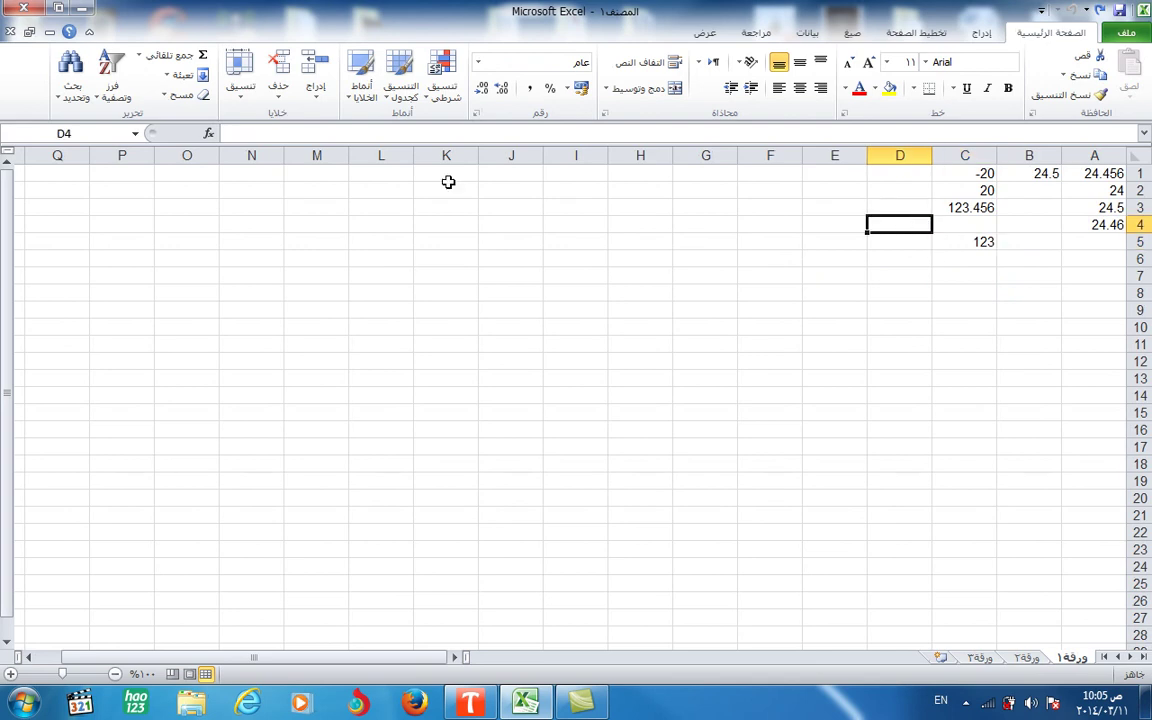
Insert INT from the Math & Trig category into D4 with C3 as its Number
{"action": "left_click", "coordinate": [208, 133]}
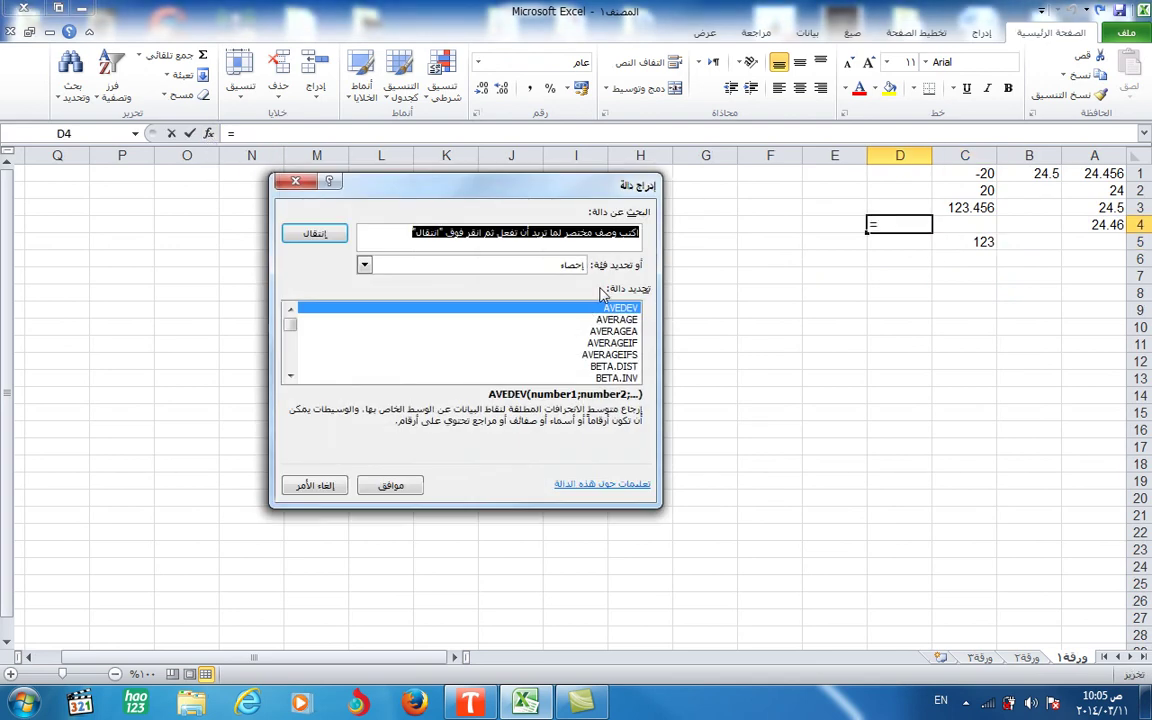
{"action": "left_click", "coordinate": [540, 265]}
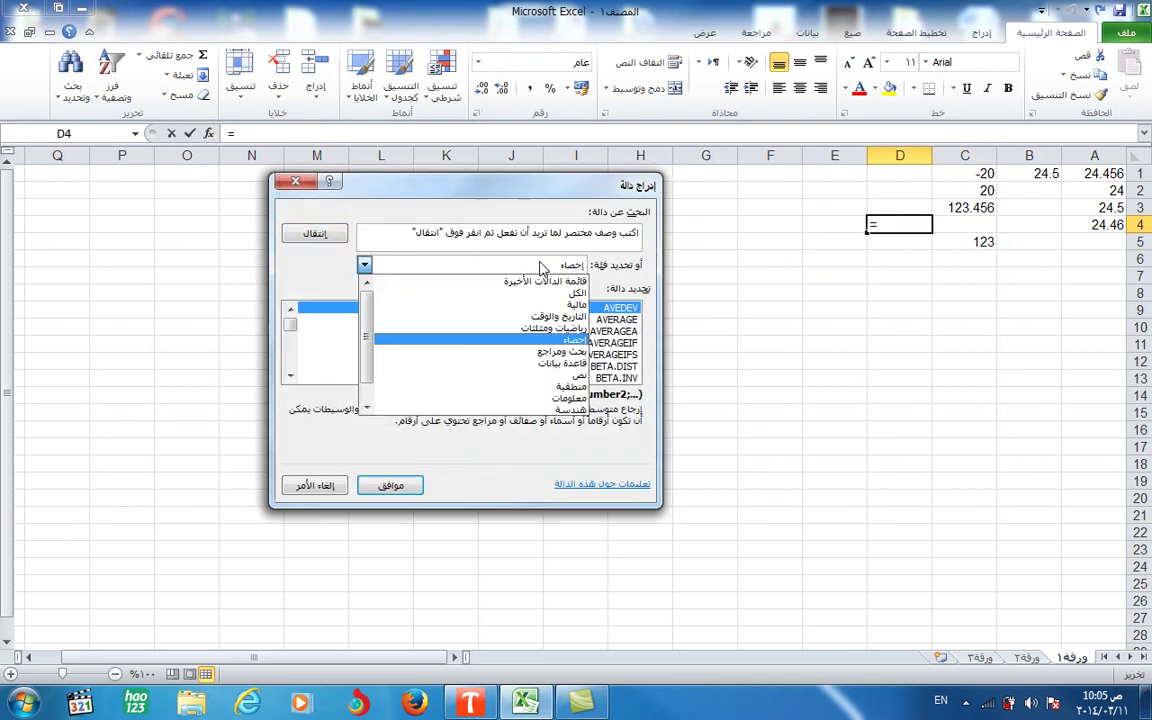
{"action": "left_click", "coordinate": [552, 329]}
{"action": "left_click", "coordinate": [617, 355]}
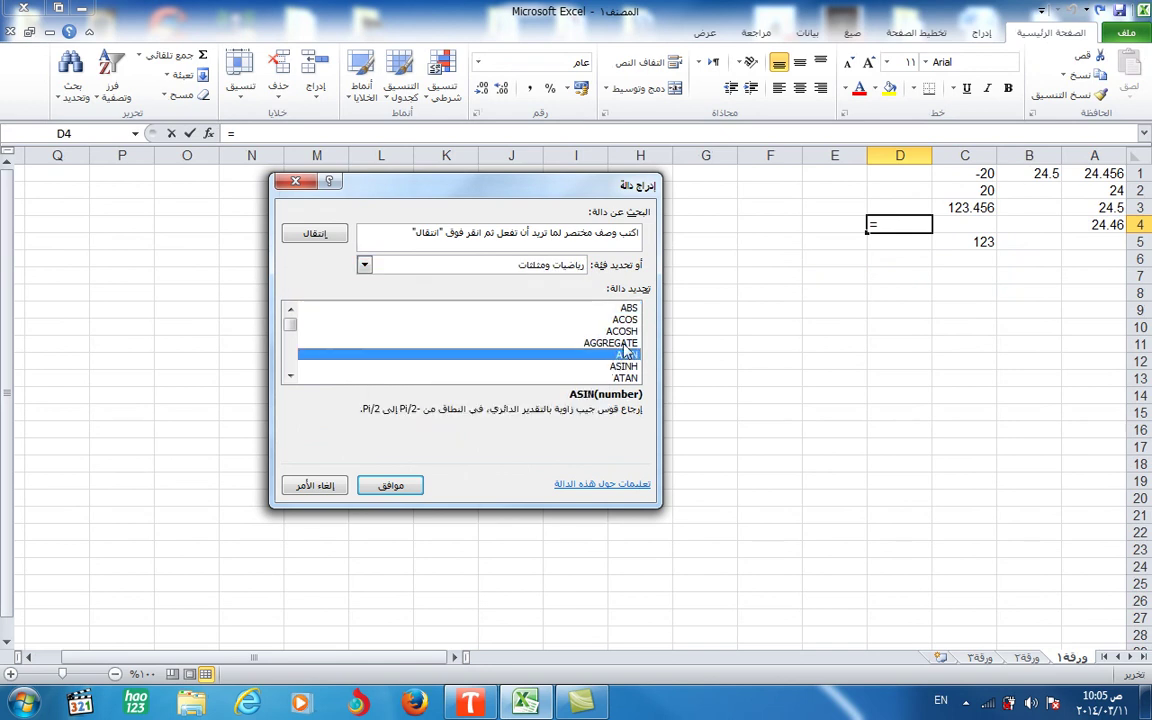
{"action": "key", "text": "i"}
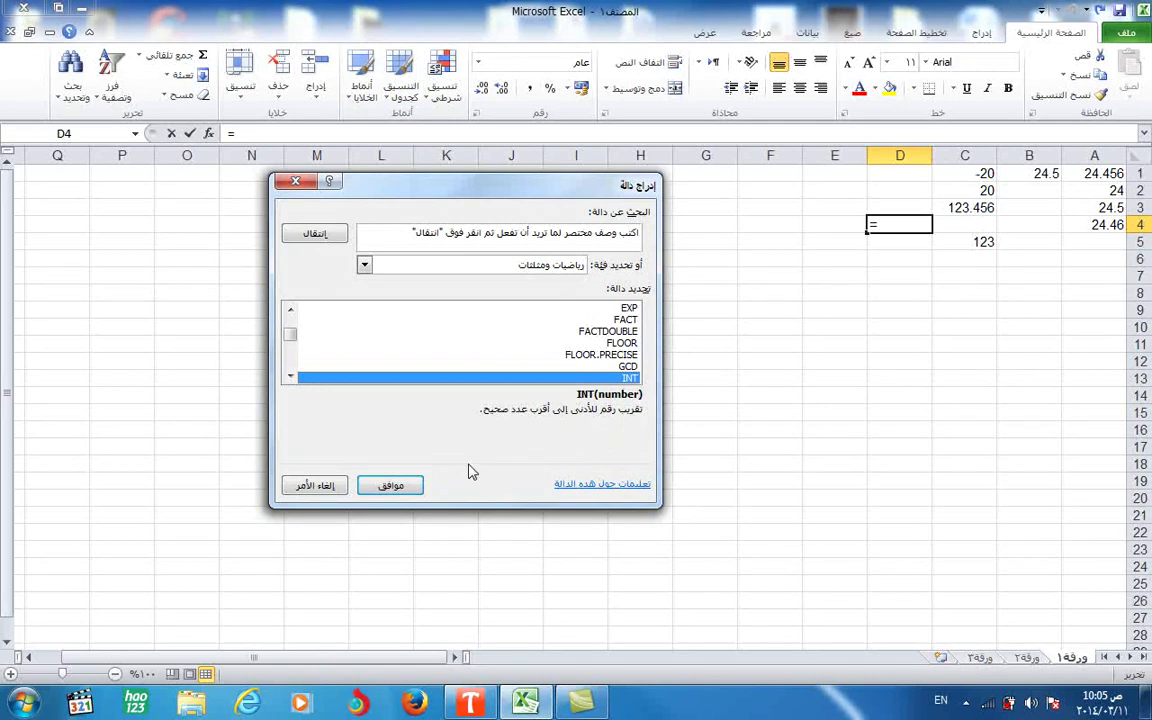
{"action": "left_click", "coordinate": [393, 484]}
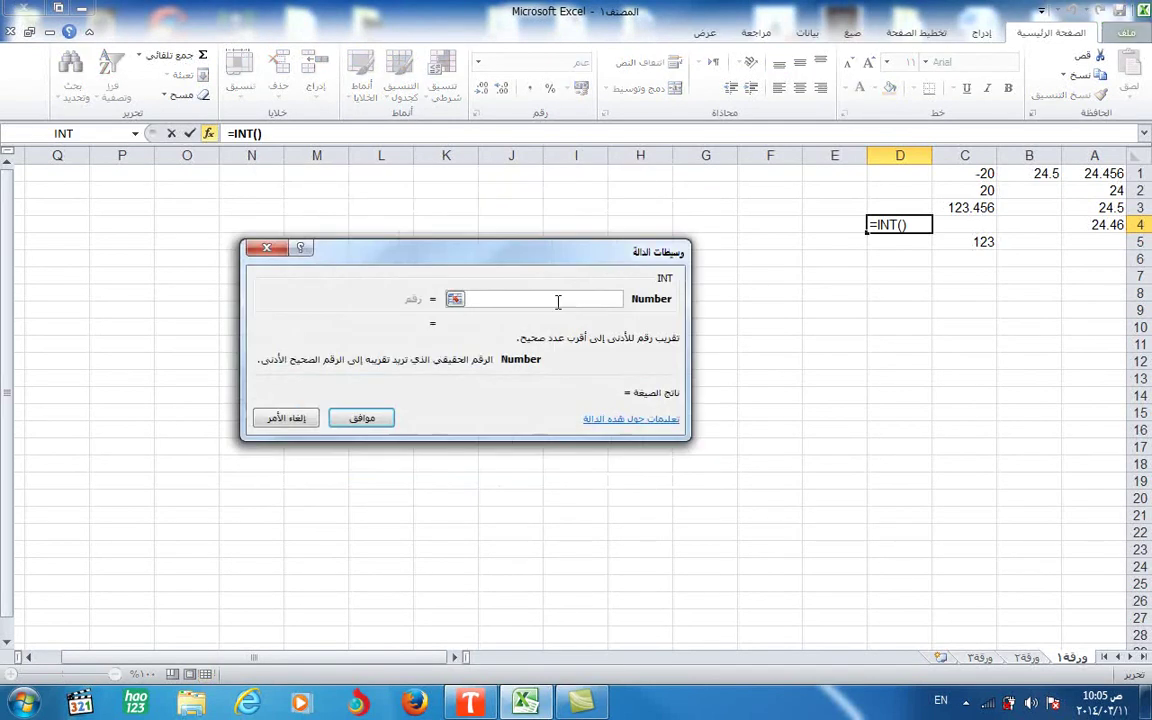
{"action": "left_click", "coordinate": [965, 210]}
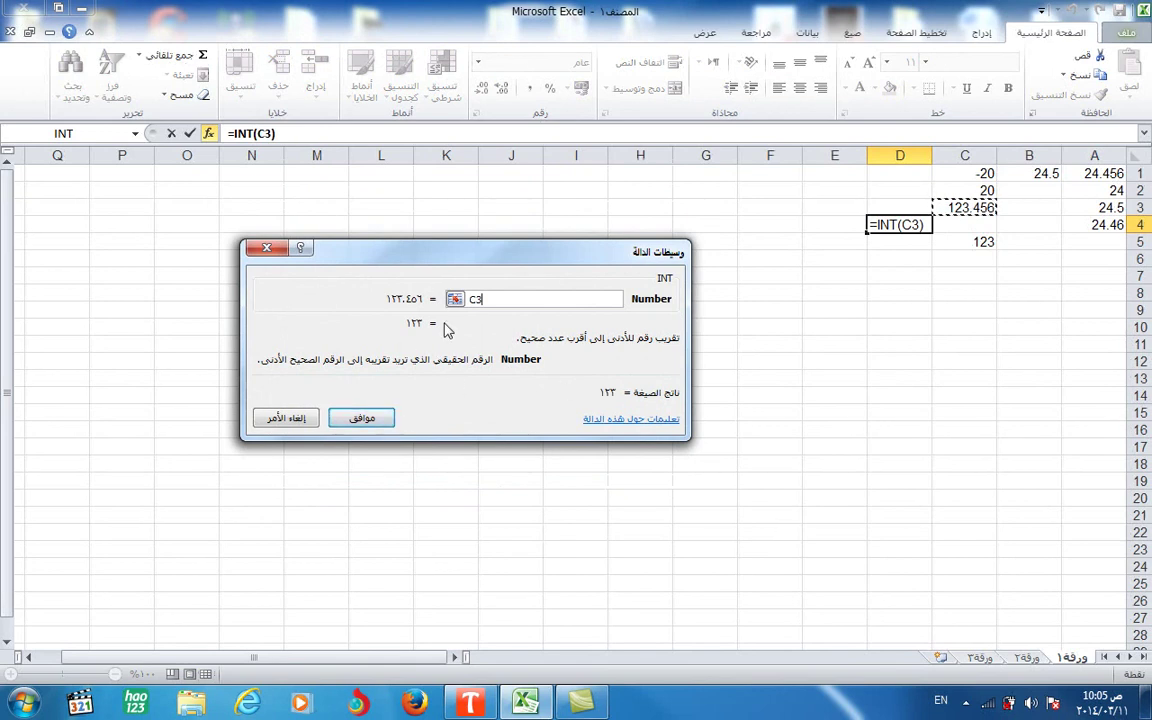
{"action": "left_click", "coordinate": [373, 426]}
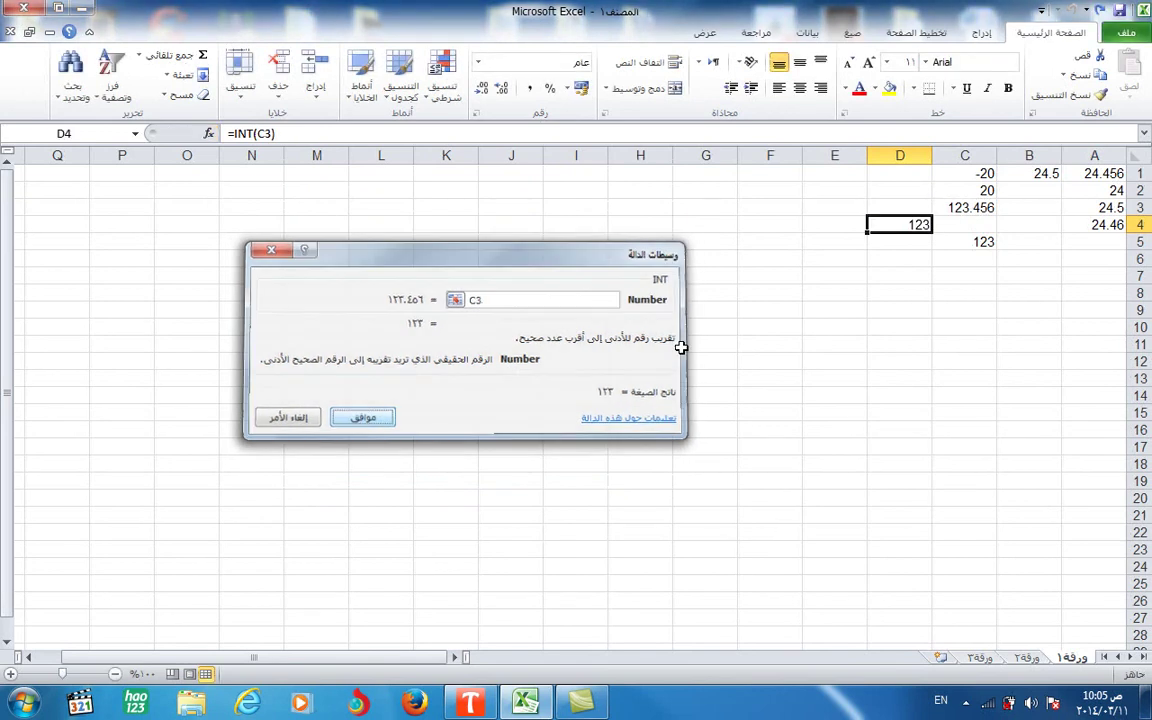
{"action": "left_click", "coordinate": [901, 259]}
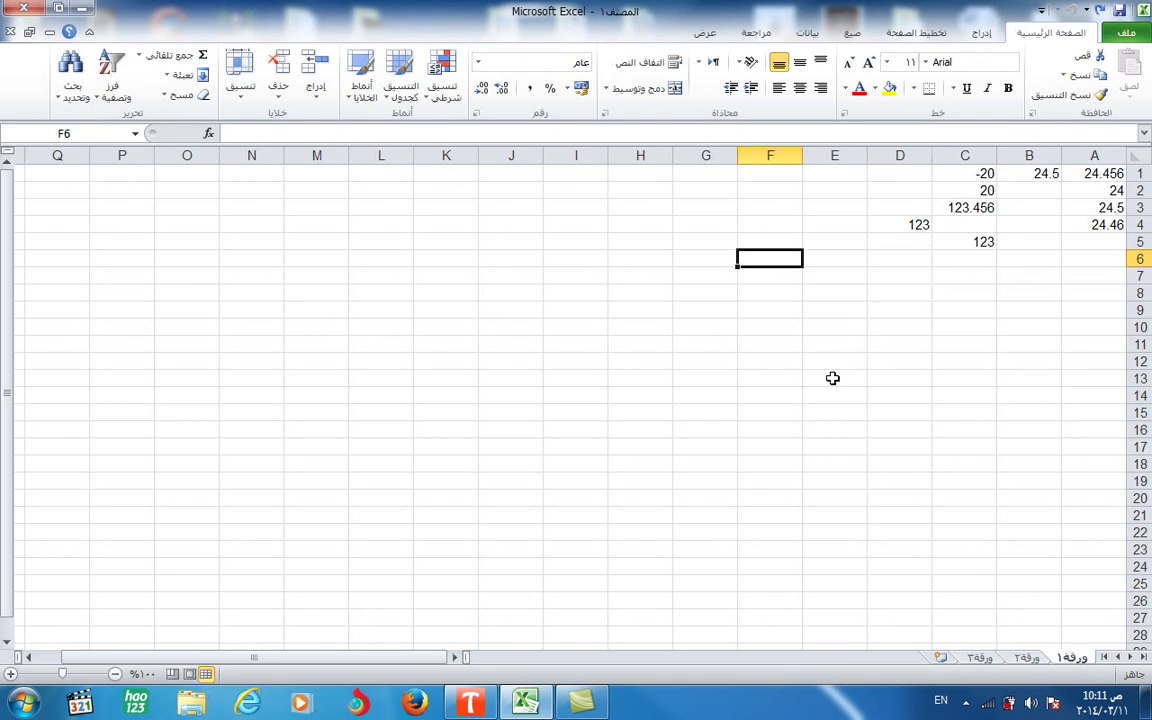
Enter =9/5 in F1, giving 1.8
{"action": "left_click", "coordinate": [763, 177]}
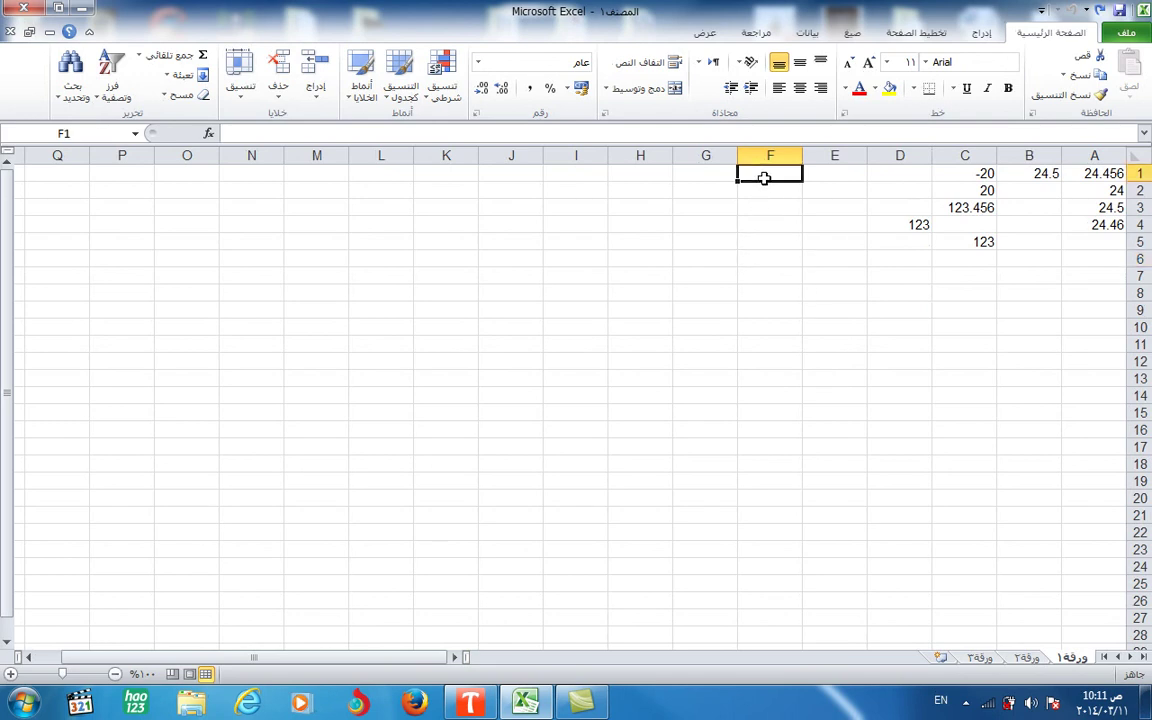
{"action": "type", "text": "=9"}
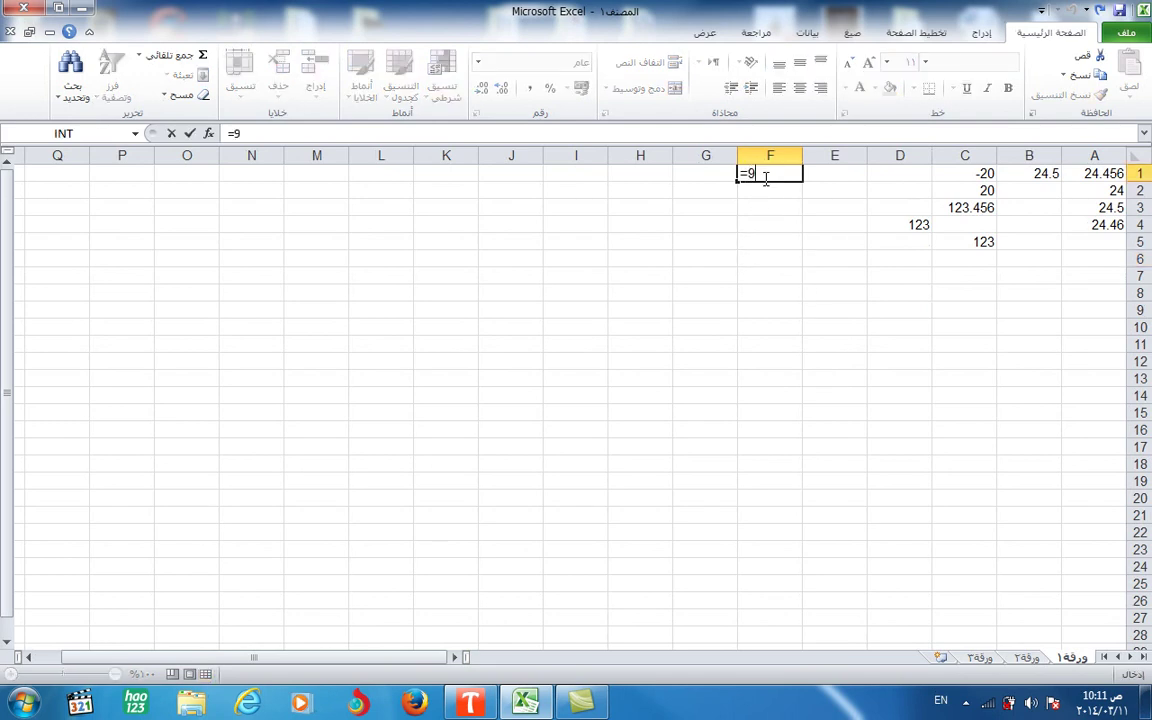
{"action": "type", "text": "/5"}
{"action": "key", "text": "Return"}
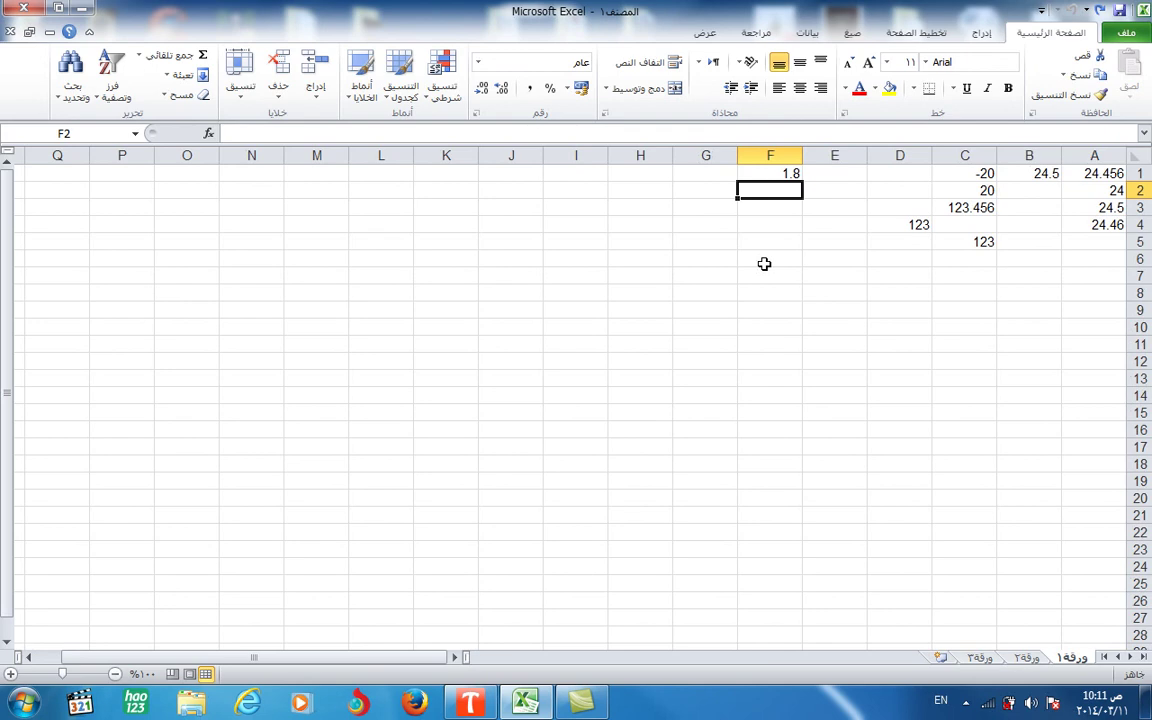
Enter 9 in G1 and 5 in G2
{"action": "left_click", "coordinate": [708, 174]}
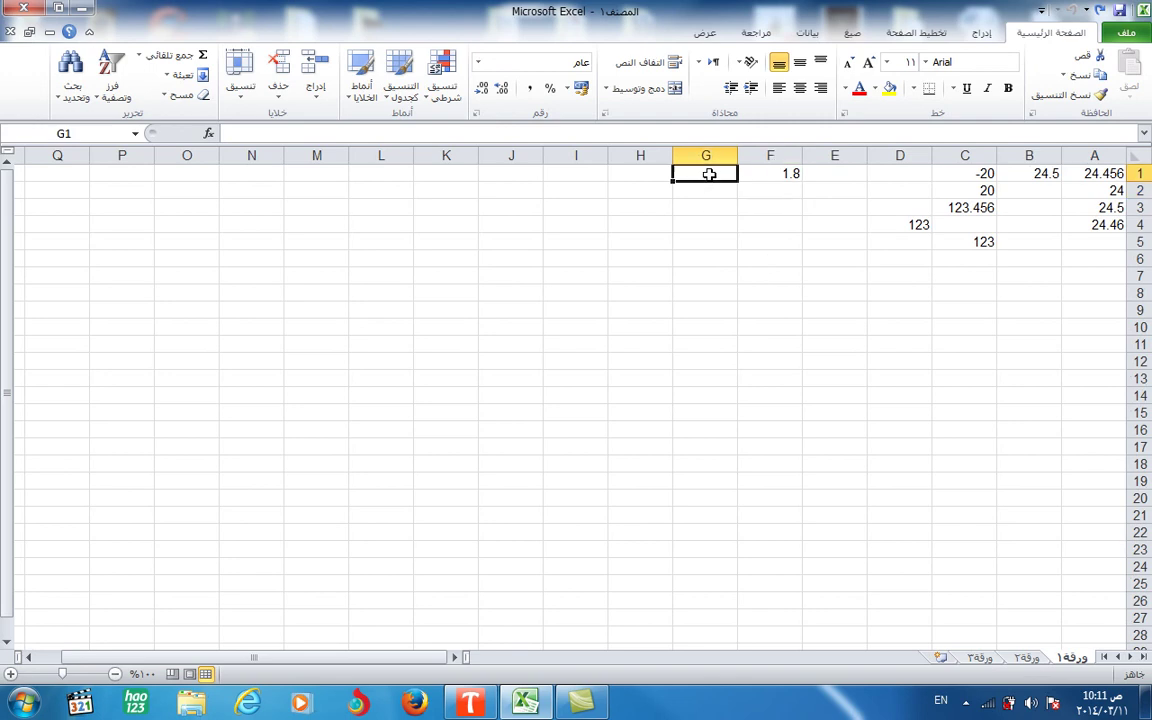
{"action": "type", "text": "9"}
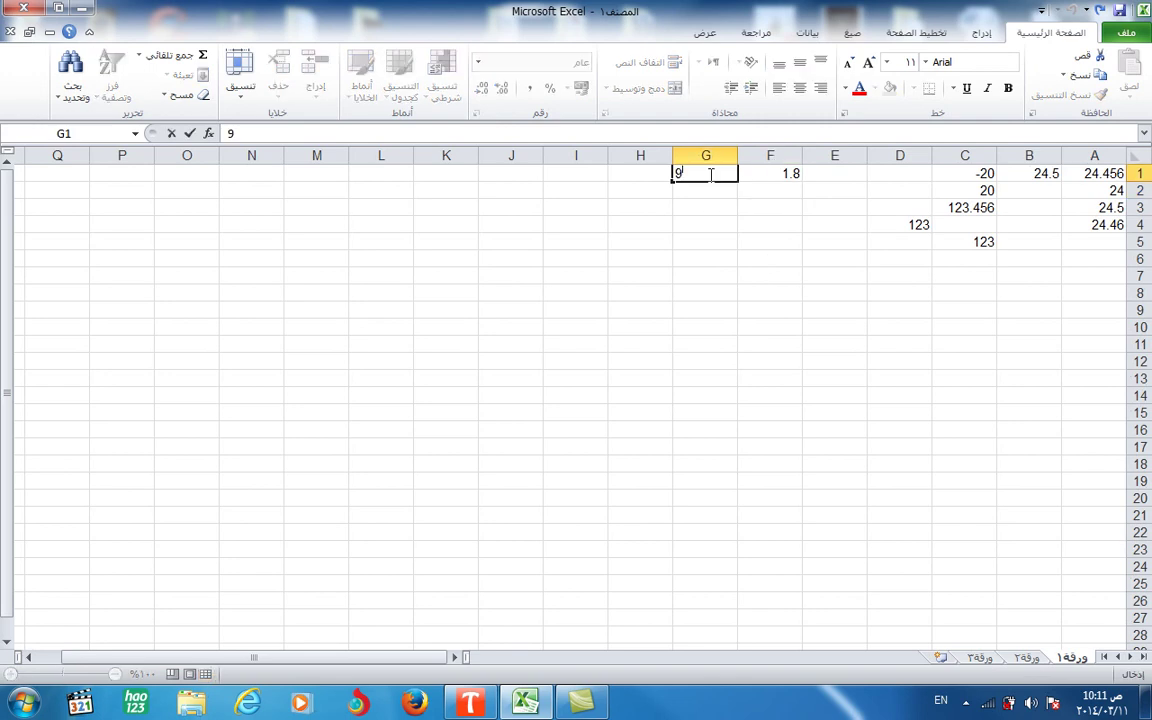
{"action": "left_click", "coordinate": [706, 193]}
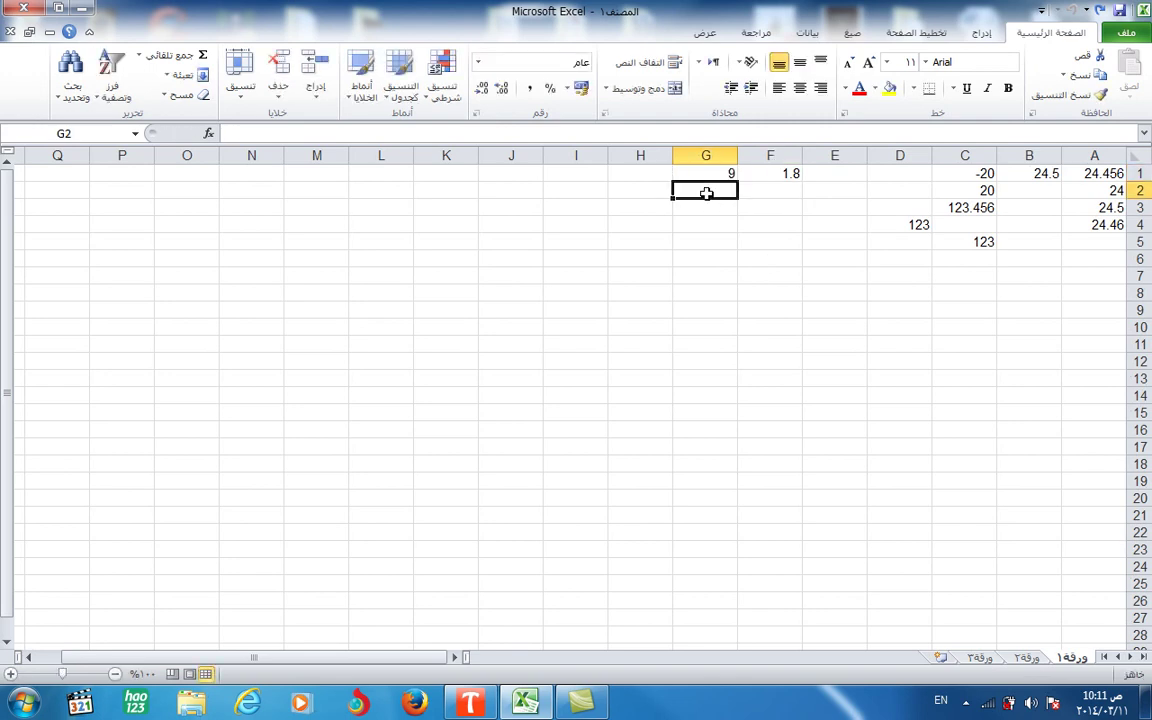
{"action": "type", "text": "5"}
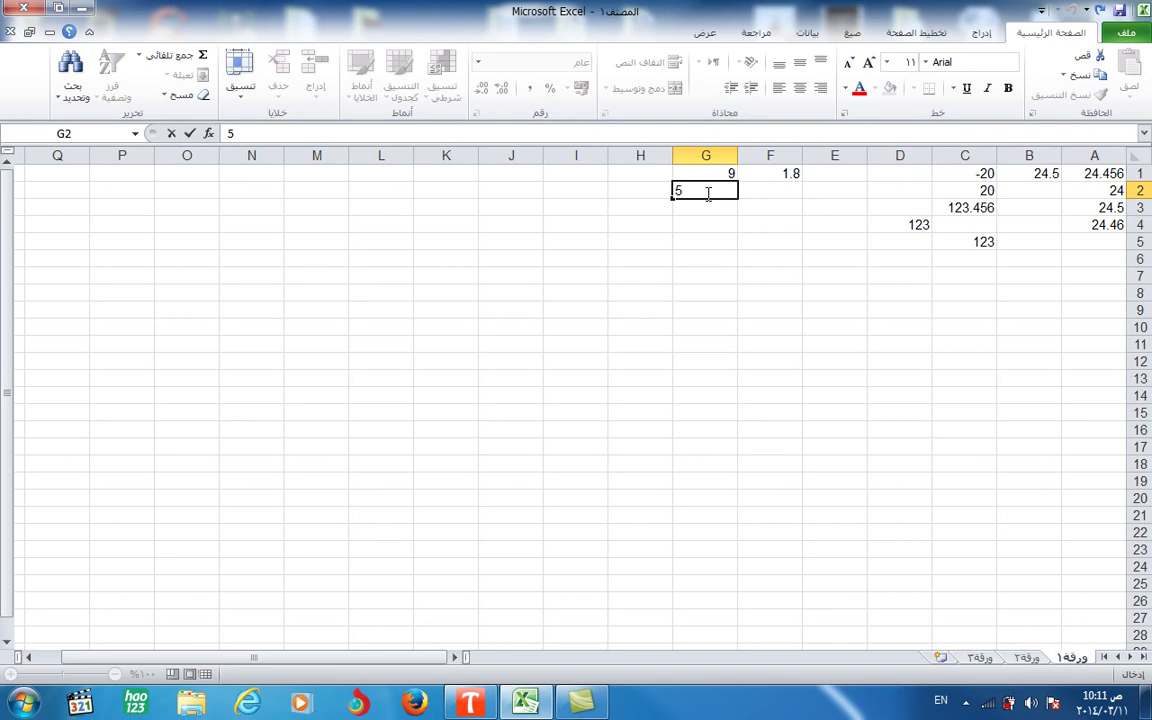
{"action": "left_click", "coordinate": [699, 209]}
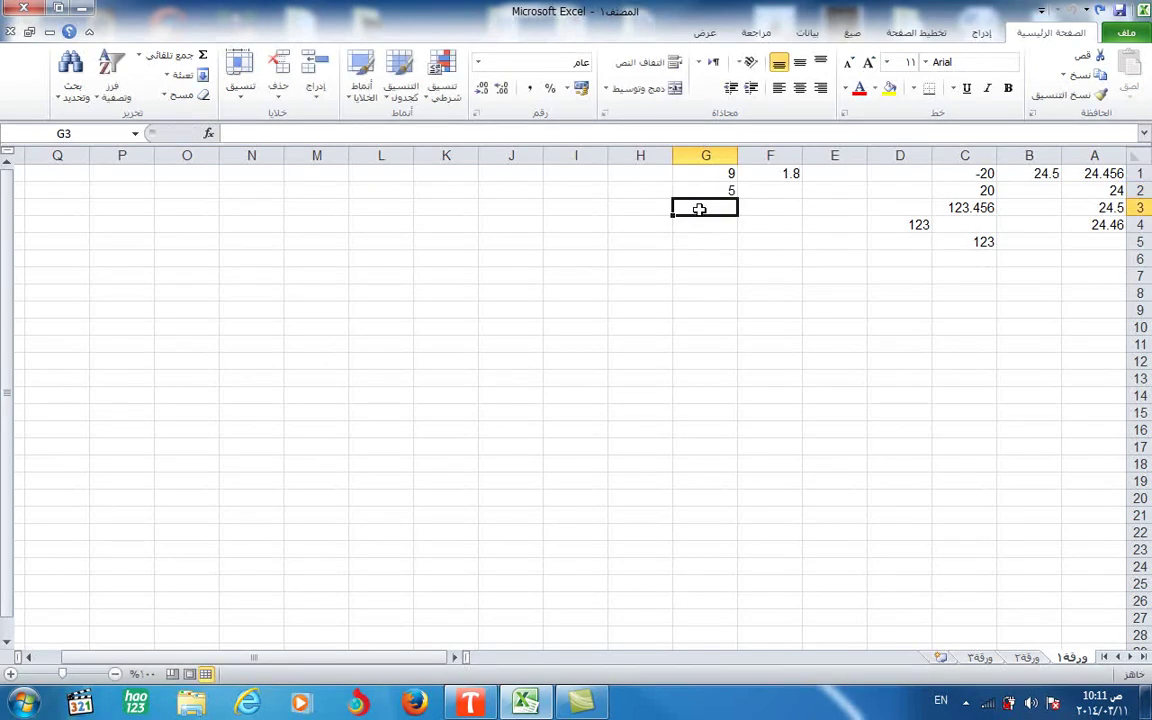
In G3 enter =mod(G1;G2), returning the remainder 4
{"action": "type", "text": "="}
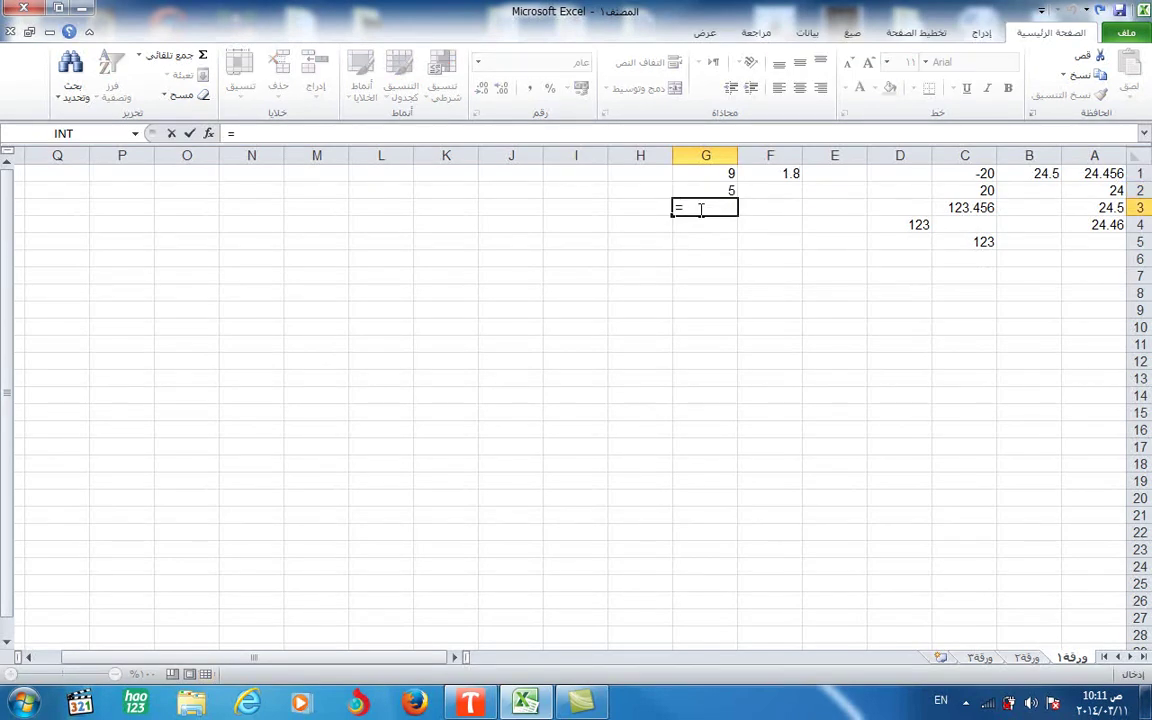
{"action": "type", "text": "mo"}
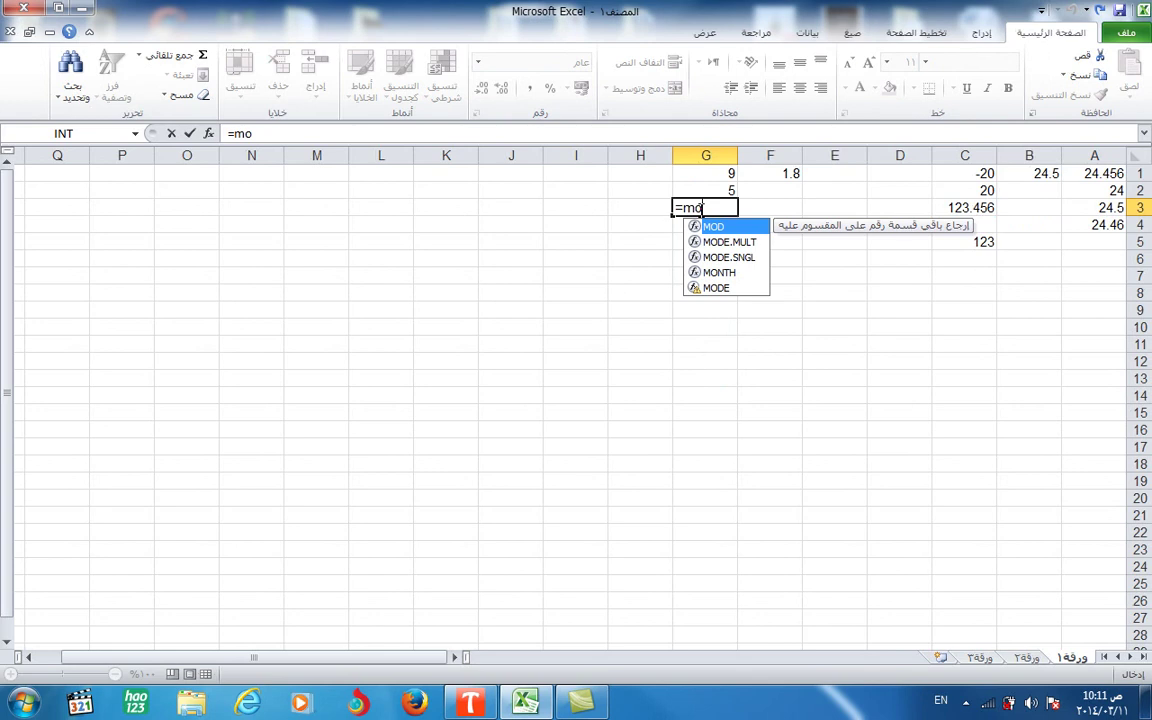
{"action": "type", "text": "d("}
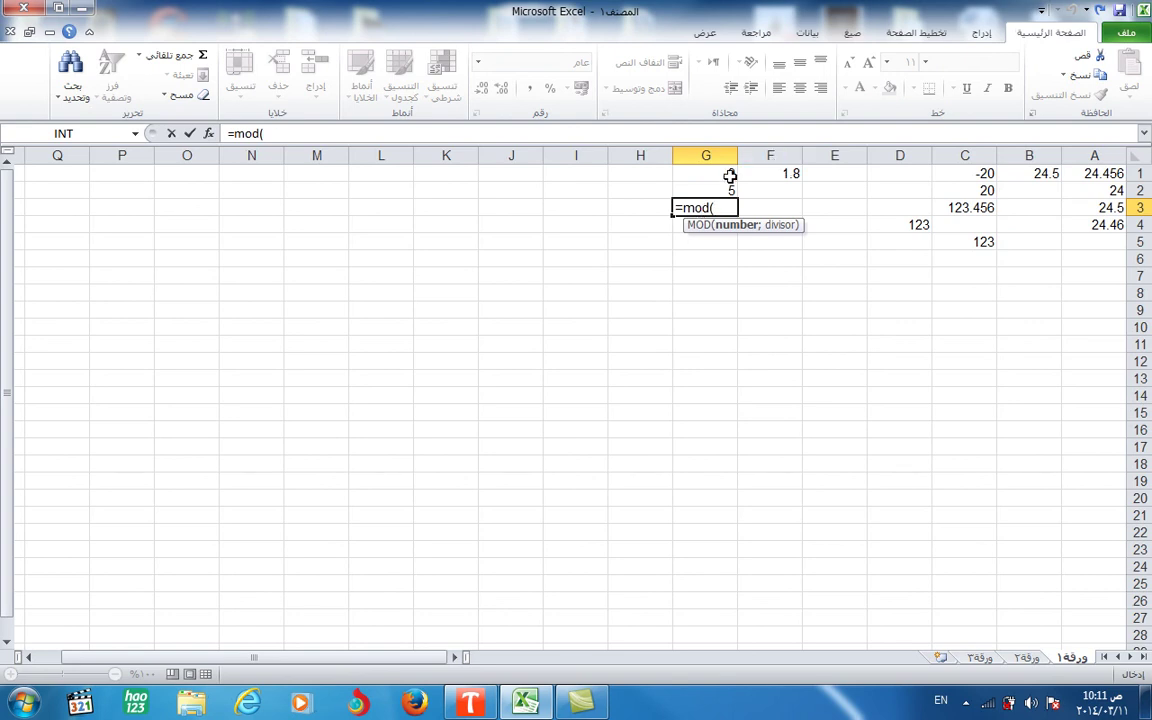
{"action": "left_click", "coordinate": [731, 176]}
{"action": "type", "text": ";"}
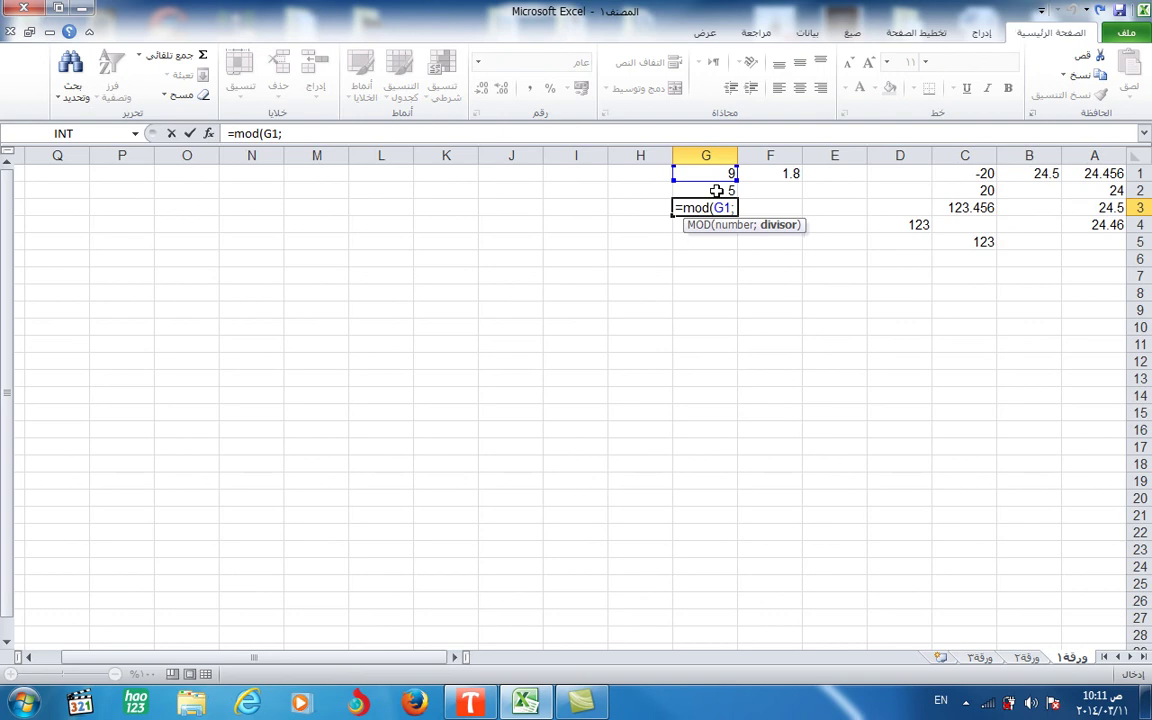
{"action": "left_click", "coordinate": [717, 190]}
{"action": "type", "text": ")"}
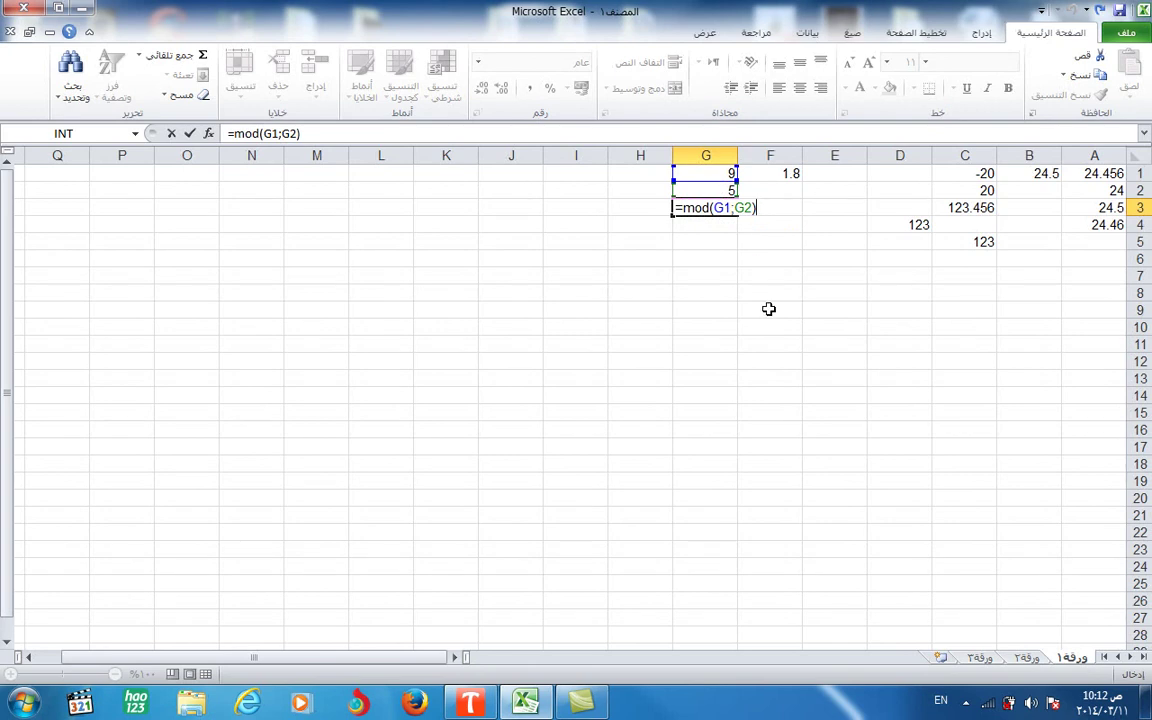
{"action": "key", "text": "Return"}
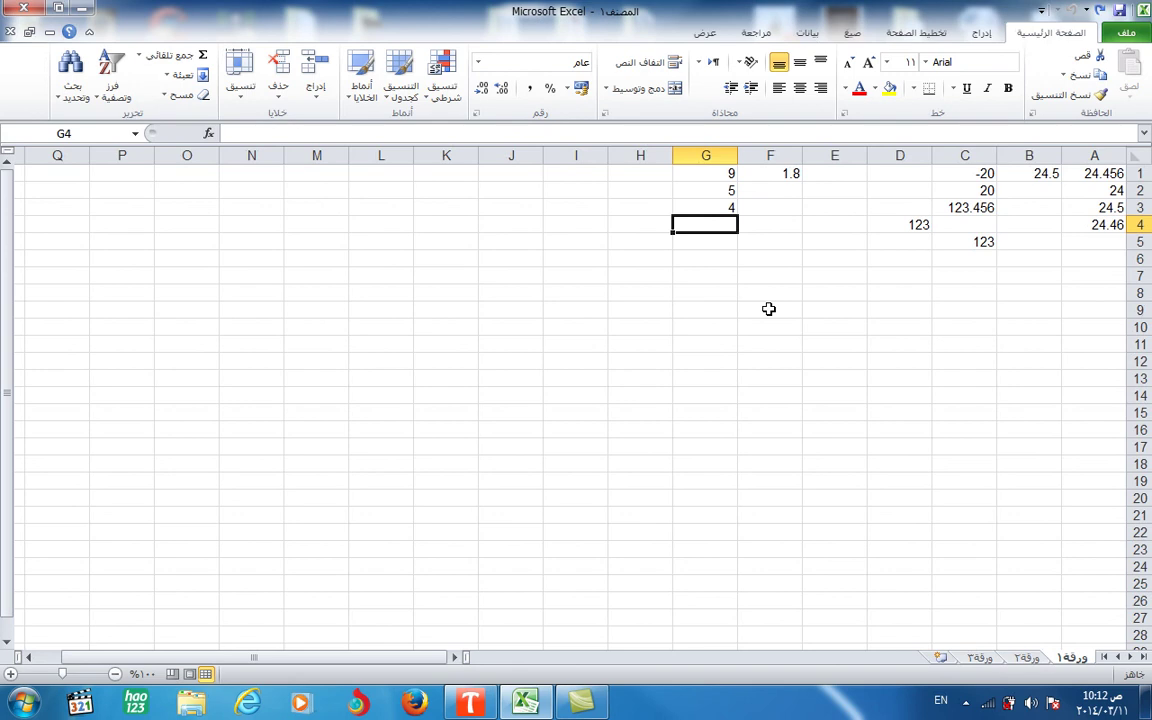
{"action": "left_click", "coordinate": [209, 137]}
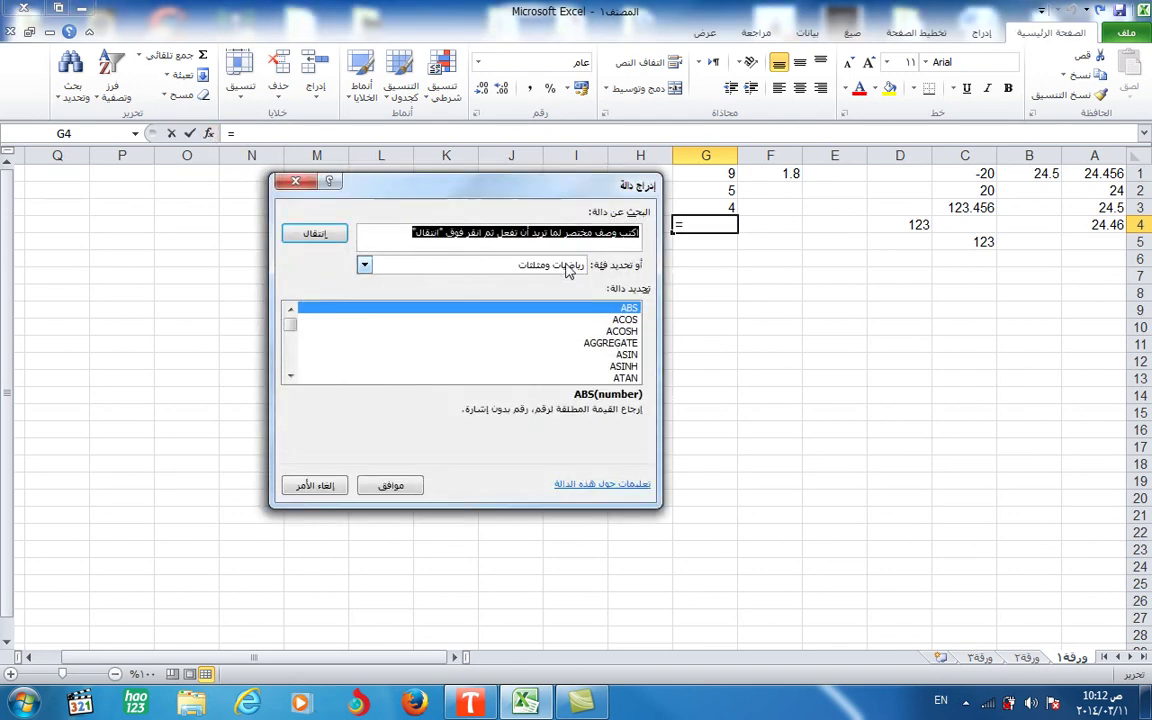
{"action": "left_click", "coordinate": [608, 346]}
{"action": "key", "text": "m"}
{"action": "key", "text": "i"}
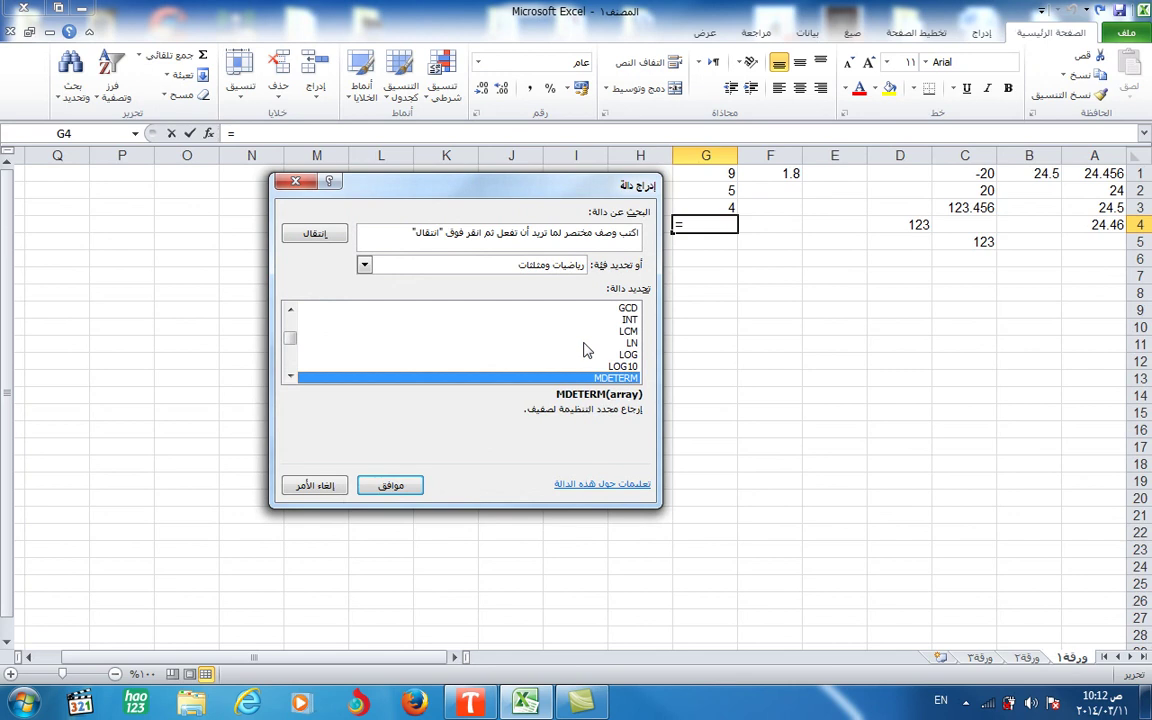
{"action": "key", "text": "Down"}
{"action": "key", "text": "Down"}
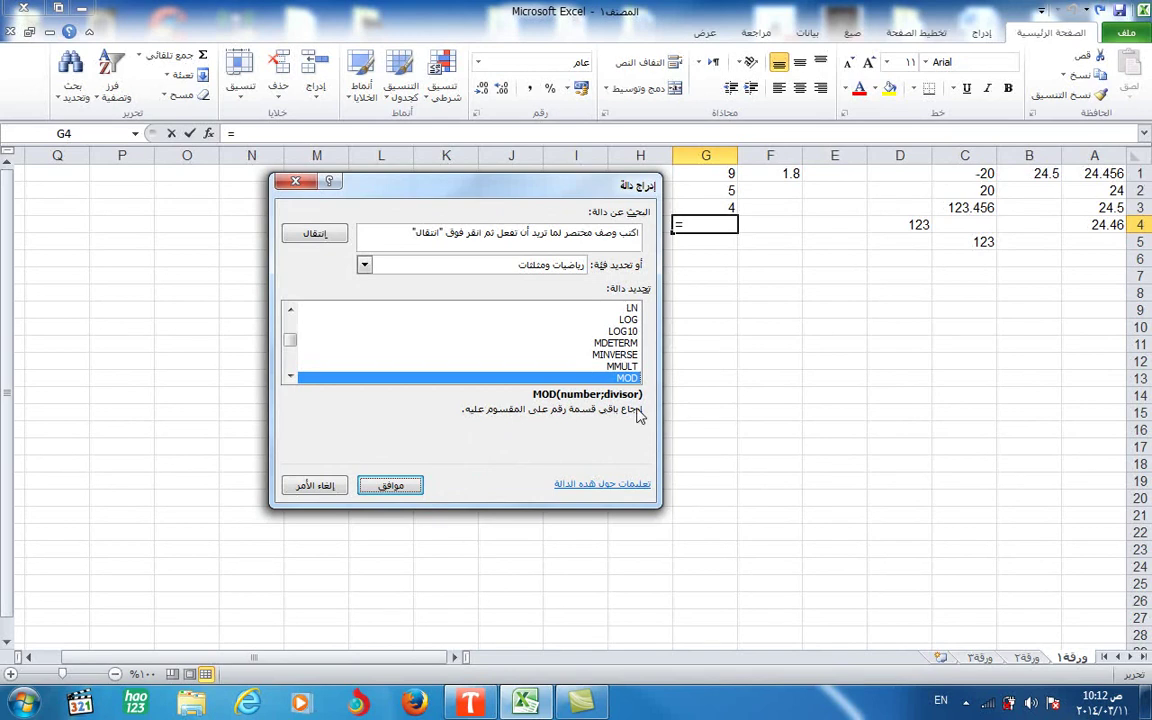
{"action": "left_click", "coordinate": [392, 486]}
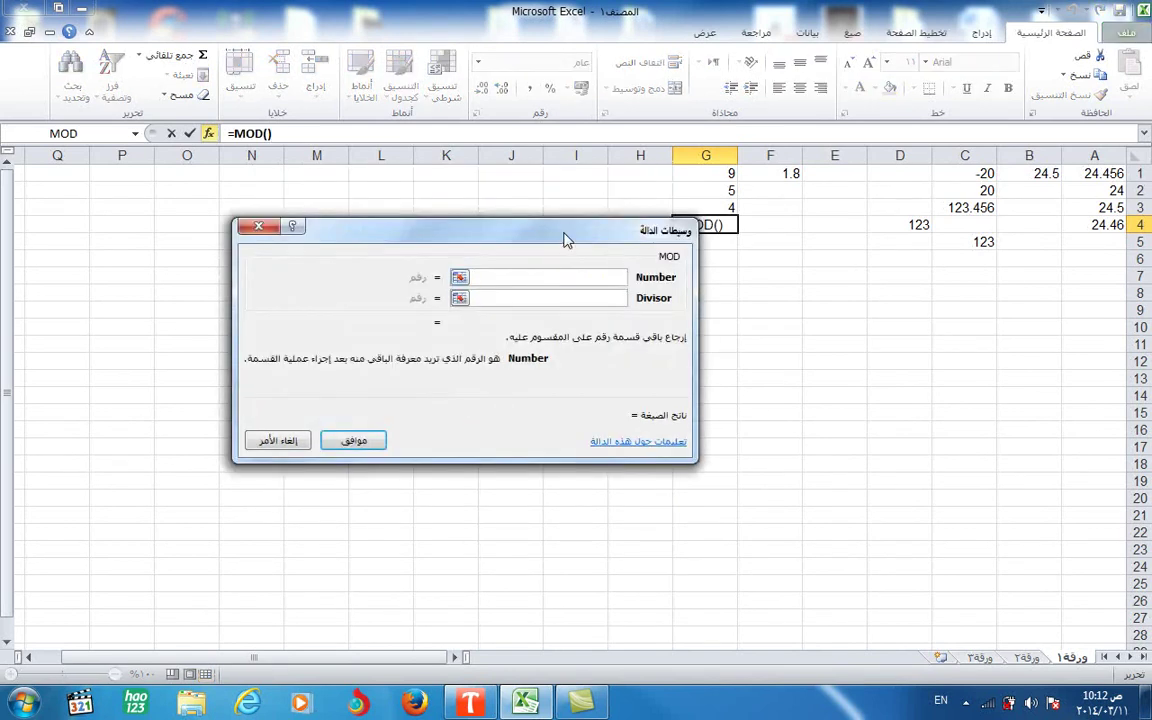
{"action": "left_click_drag", "start_coordinate": [563, 244], "coordinate": [545, 296]}
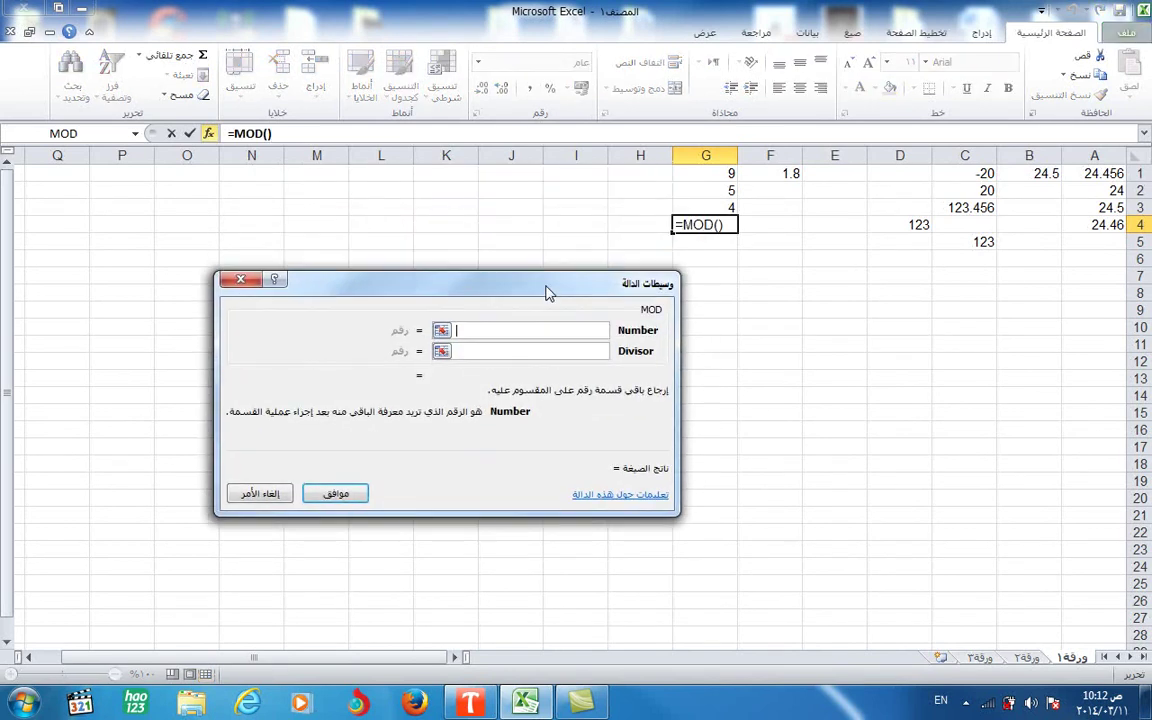
{"action": "left_click", "coordinate": [725, 175]}
{"action": "left_click", "coordinate": [539, 352]}
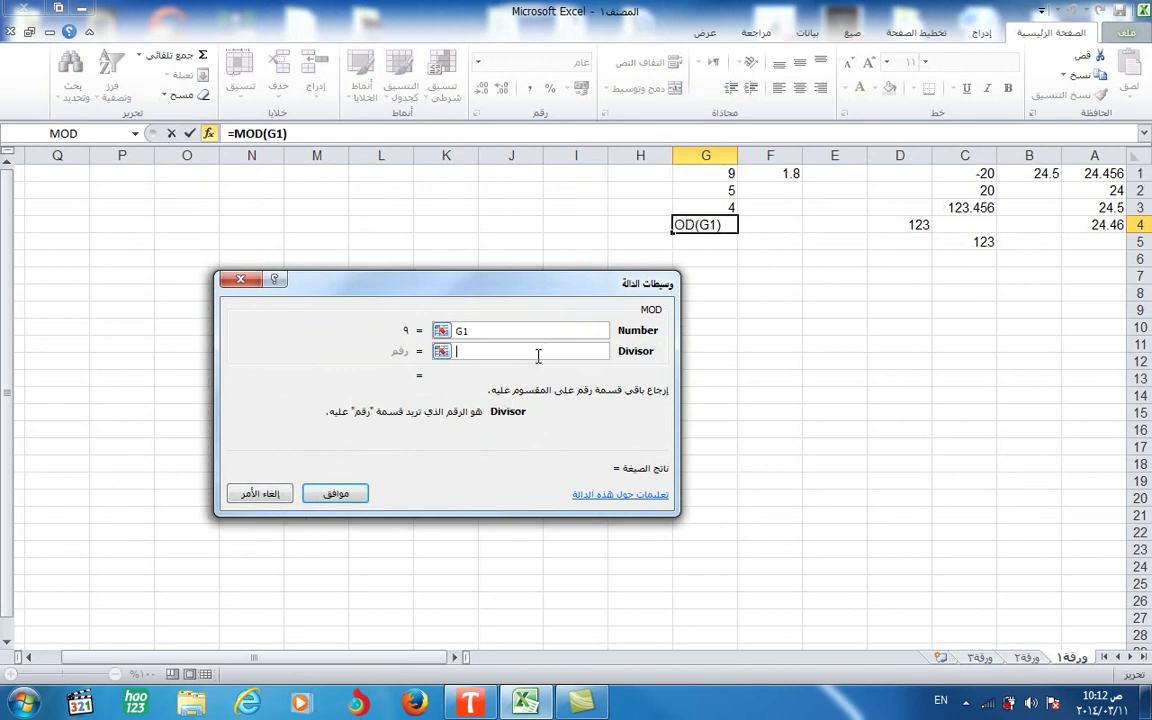
{"action": "left_click", "coordinate": [710, 199]}
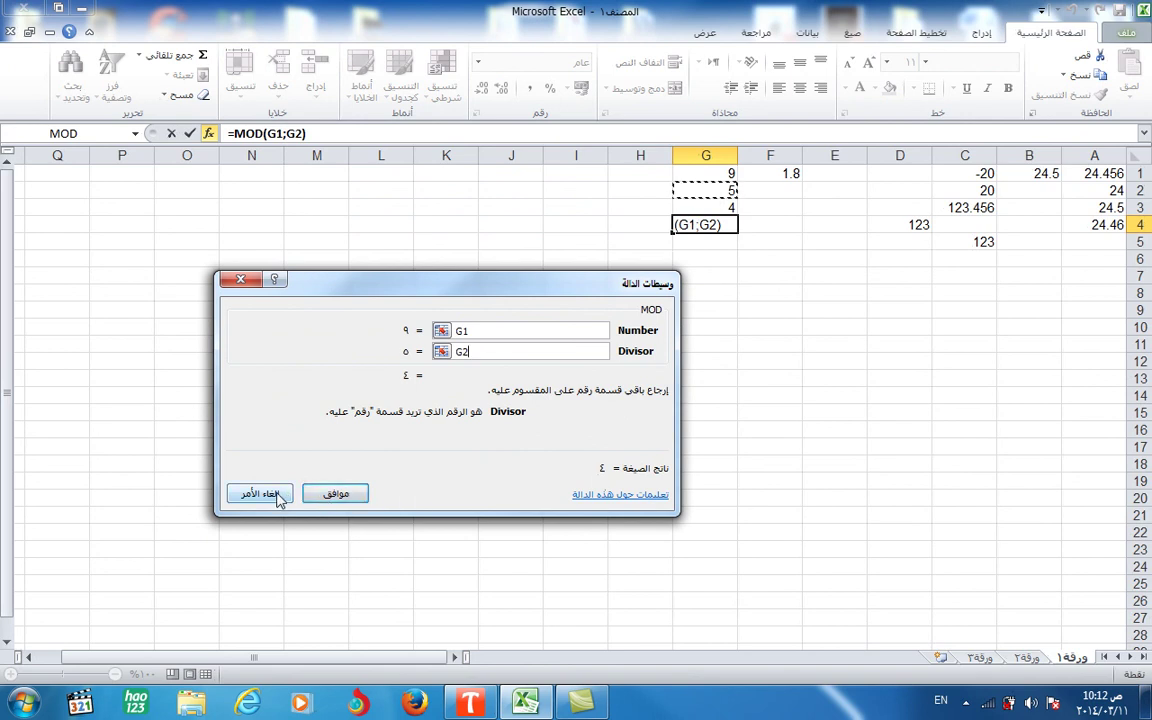
{"action": "left_click", "coordinate": [262, 494]}
{"action": "left_click", "coordinate": [733, 273]}
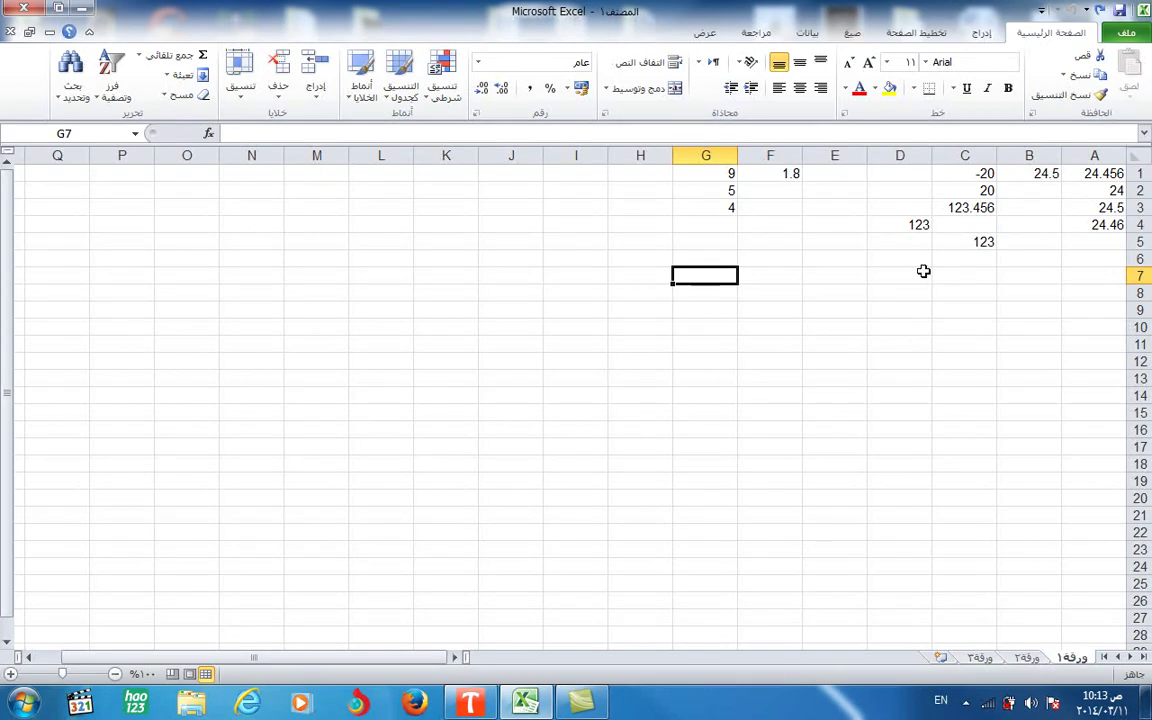
Enter 56.8739 in G7 and =roundup(G7;2) in G8, showing 56.88
{"action": "left_click", "coordinate": [956, 208]}
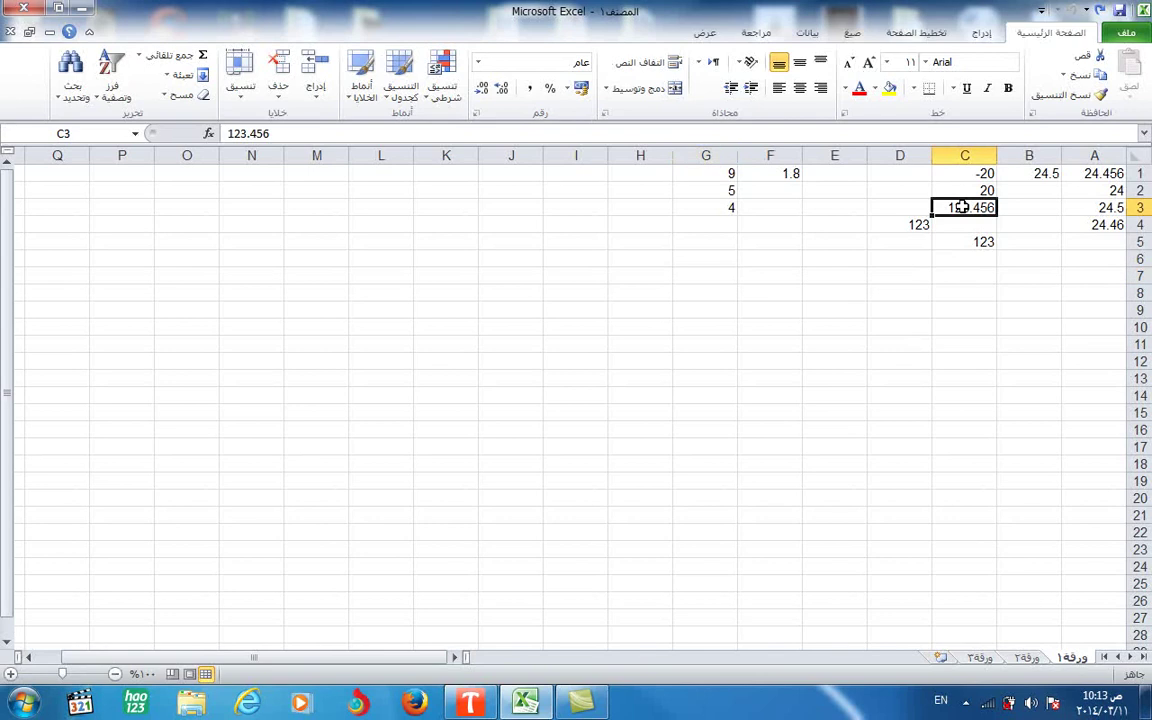
{"action": "left_click", "coordinate": [710, 278]}
{"action": "type", "text": "56"}
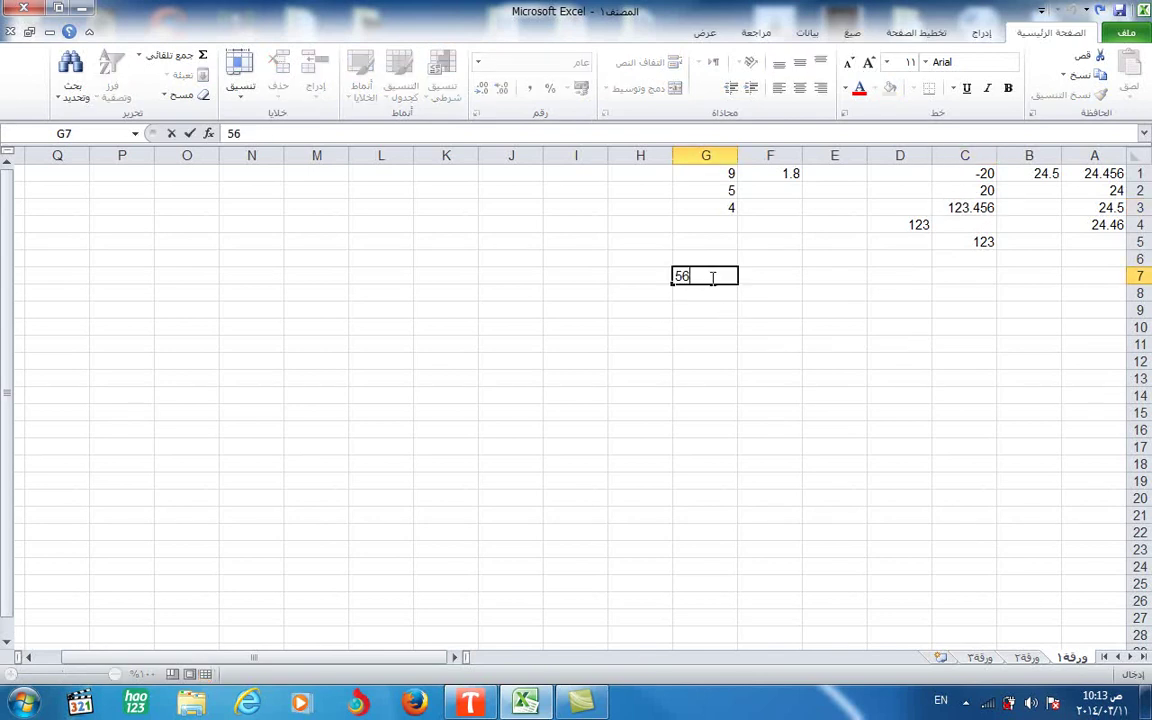
{"action": "type", "text": "."}
{"action": "type", "text": "87"}
{"action": "type", "text": "3"}
{"action": "type", "text": "9"}
{"action": "left_click", "coordinate": [694, 297]}
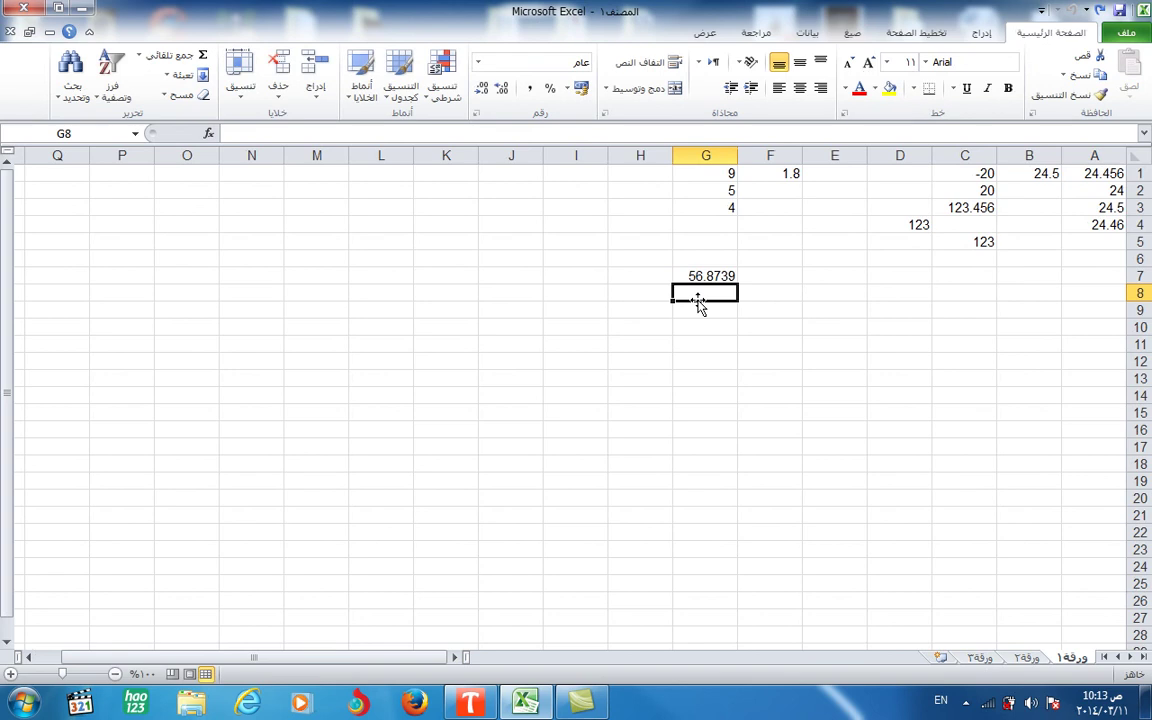
{"action": "type", "text": "=roun"}
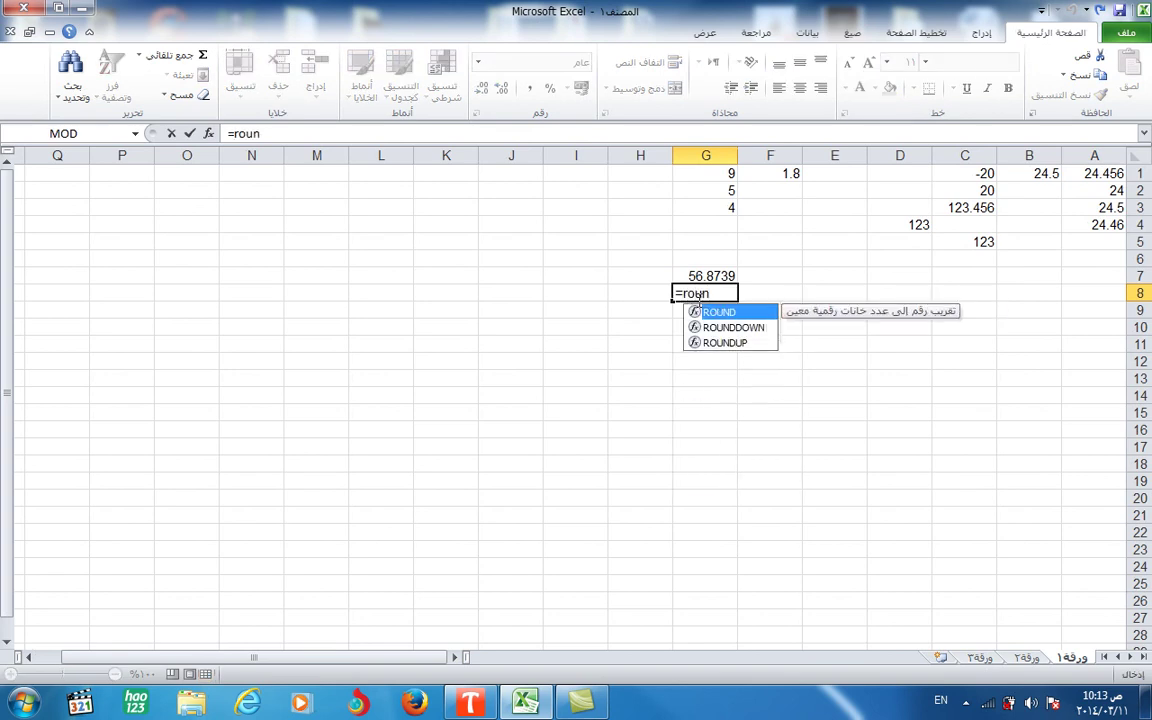
{"action": "type", "text": "dup"}
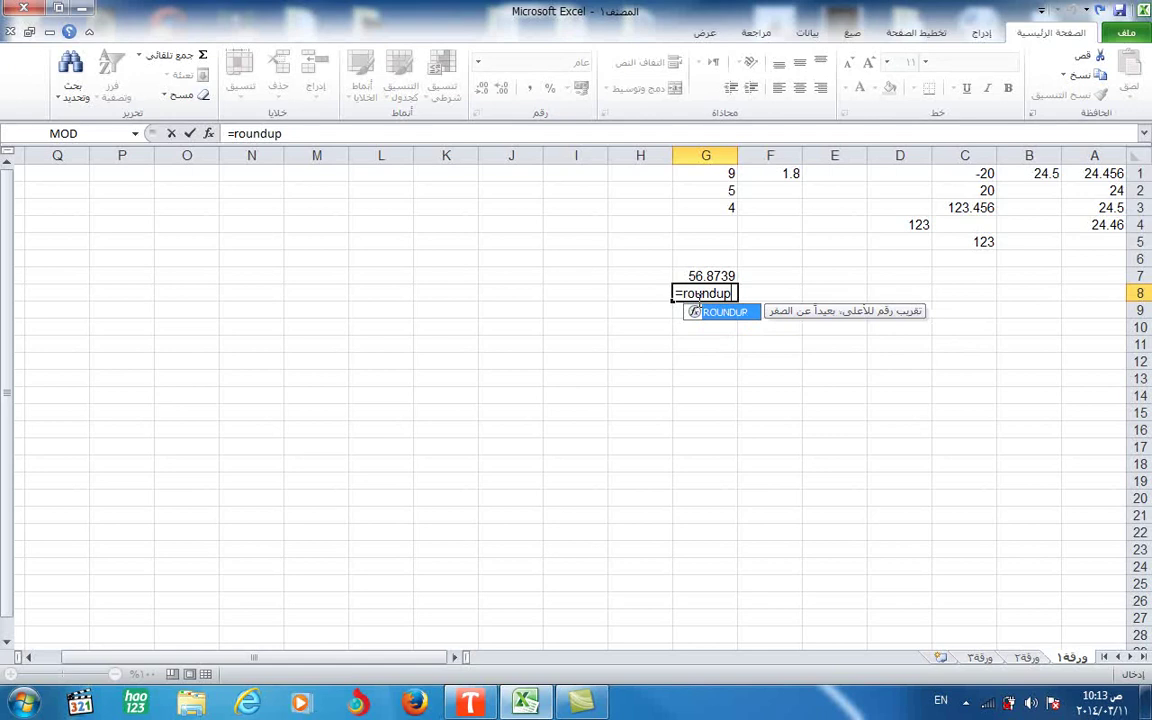
{"action": "type", "text": "("}
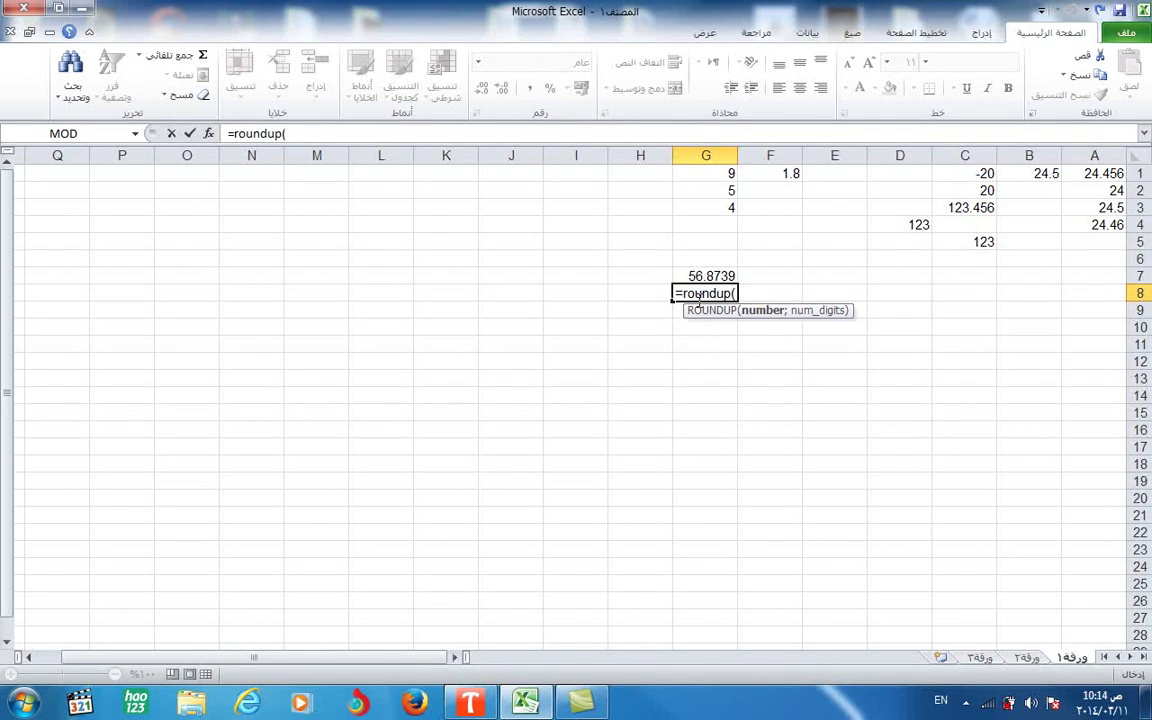
{"action": "left_click", "coordinate": [690, 276]}
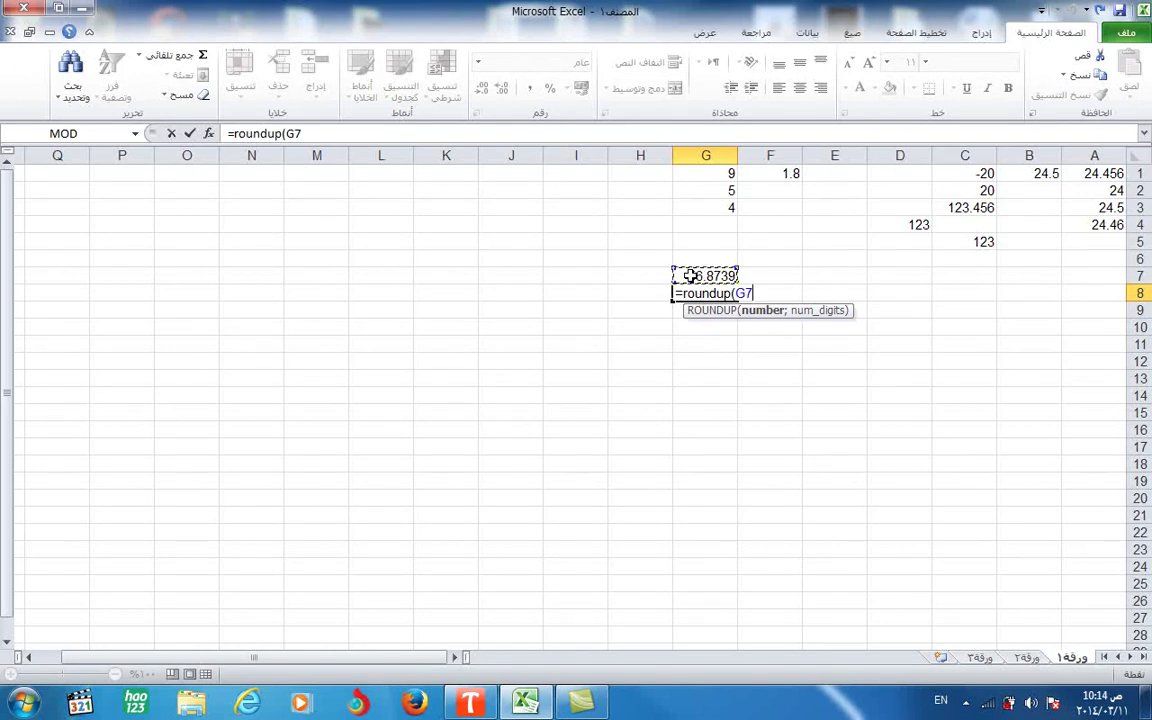
{"action": "type", "text": ";"}
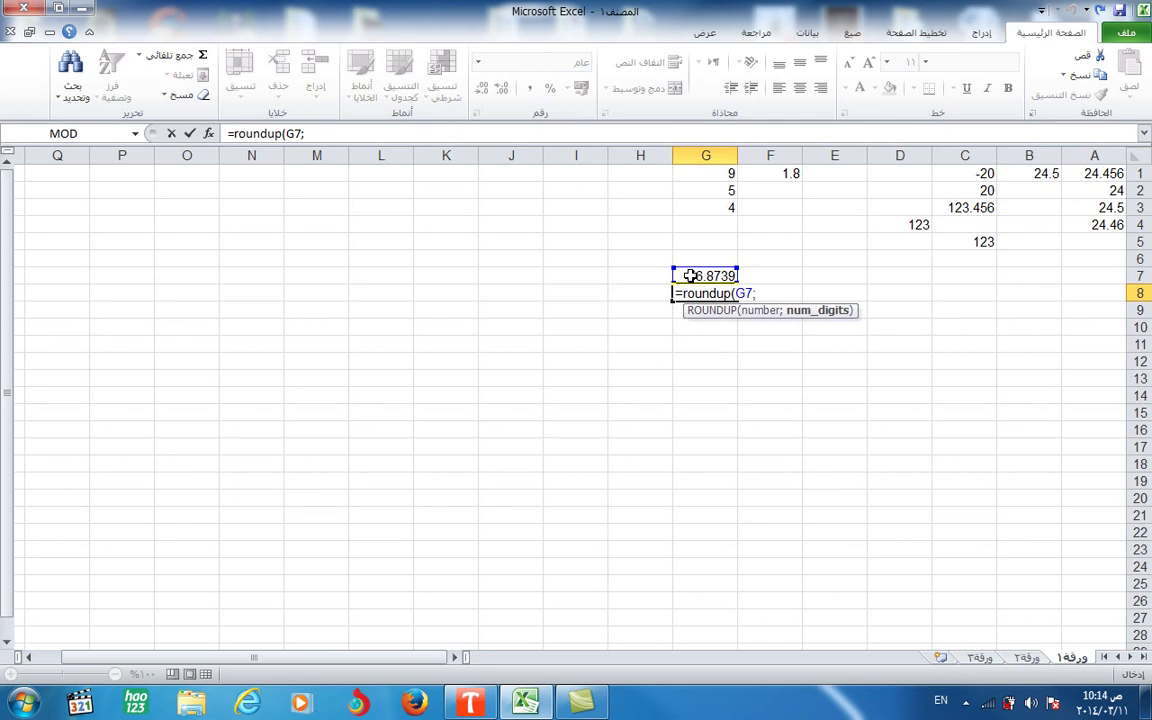
{"action": "type", "text": "2)"}
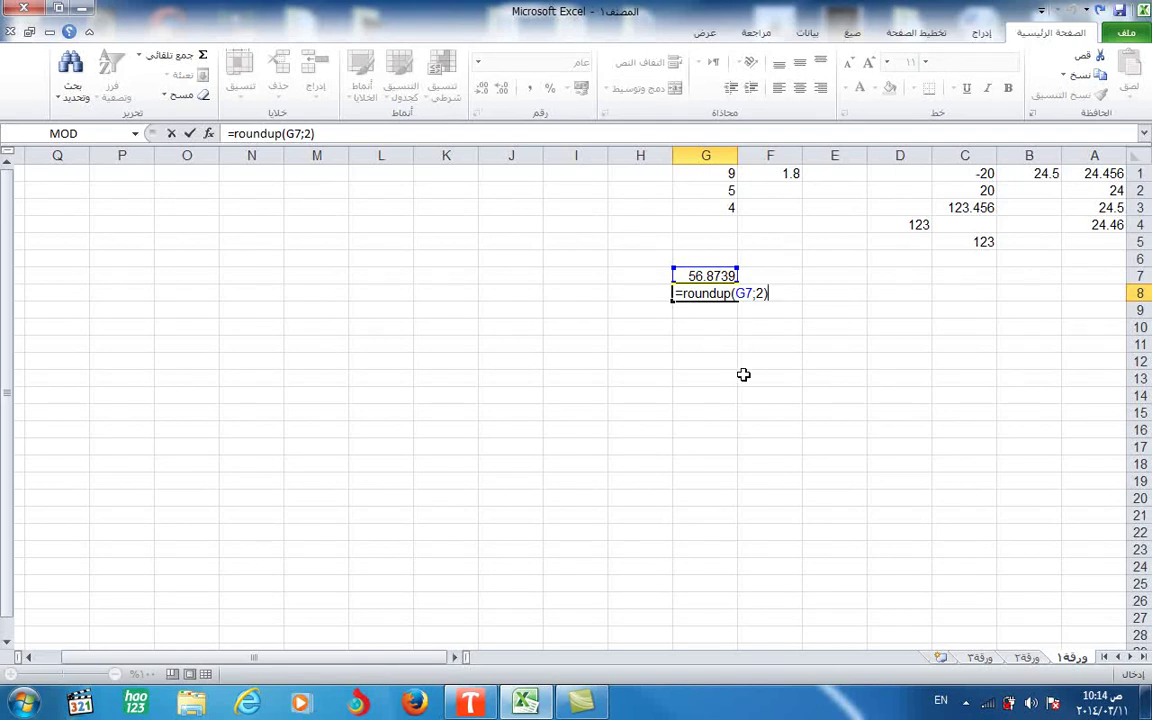
{"action": "key", "text": "Return"}
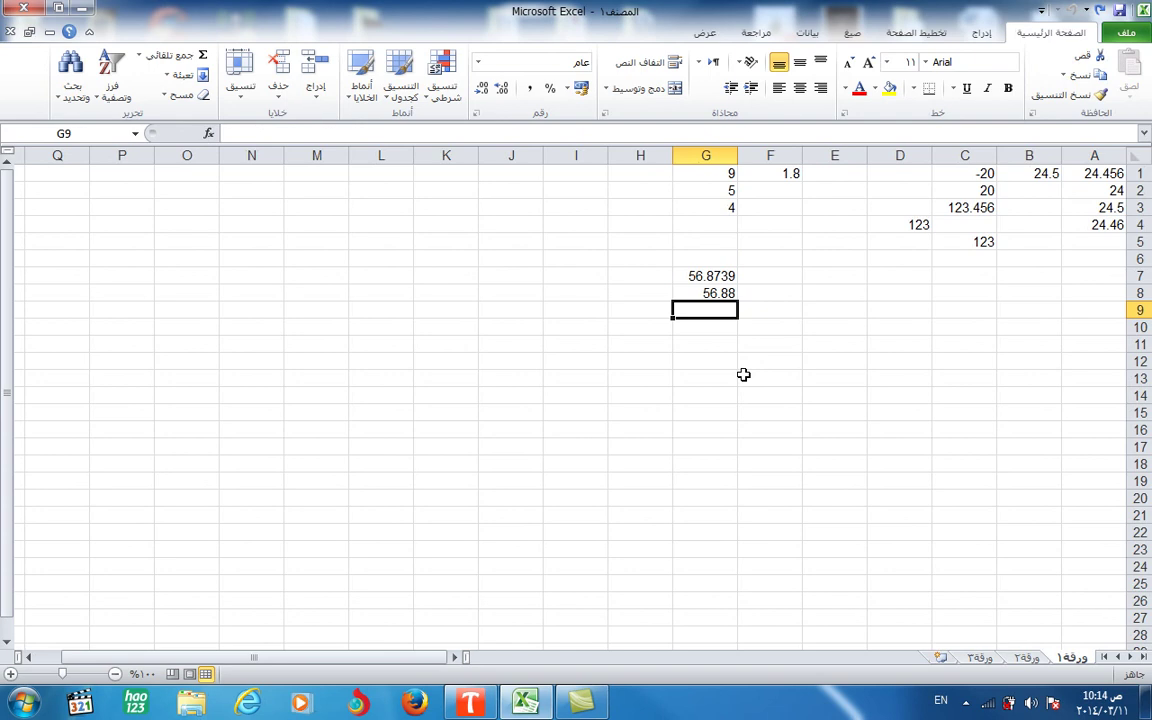
{"action": "left_click", "coordinate": [708, 293]}
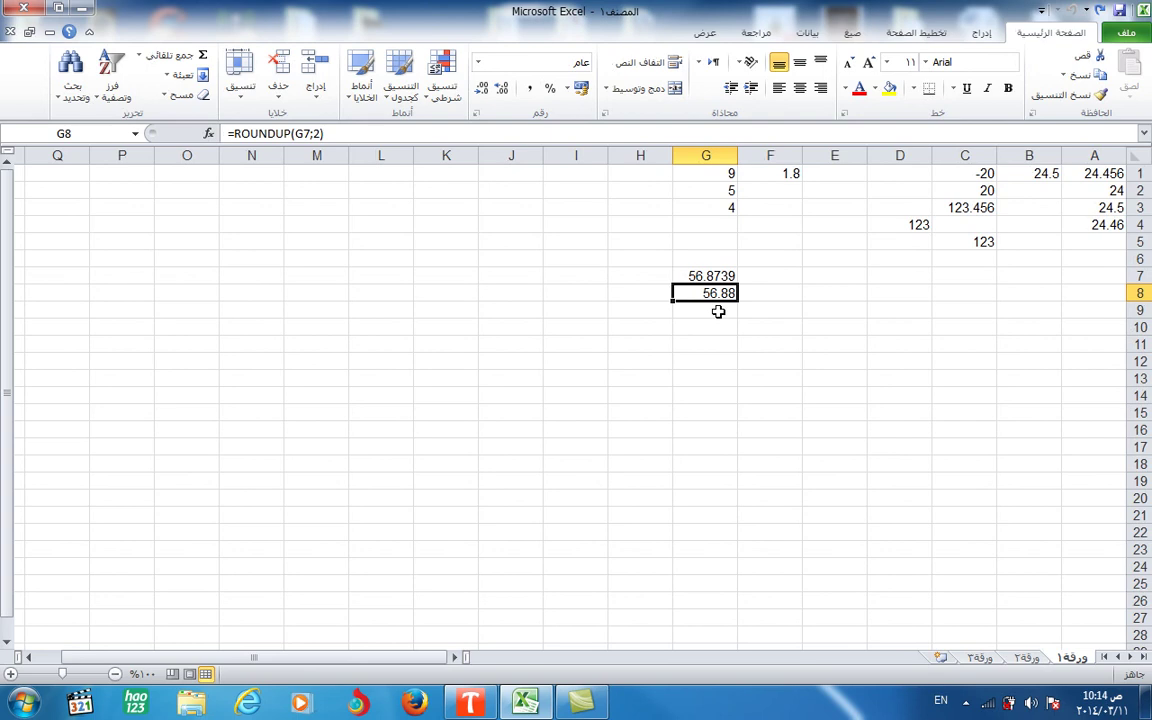
{"action": "left_click", "coordinate": [718, 312]}
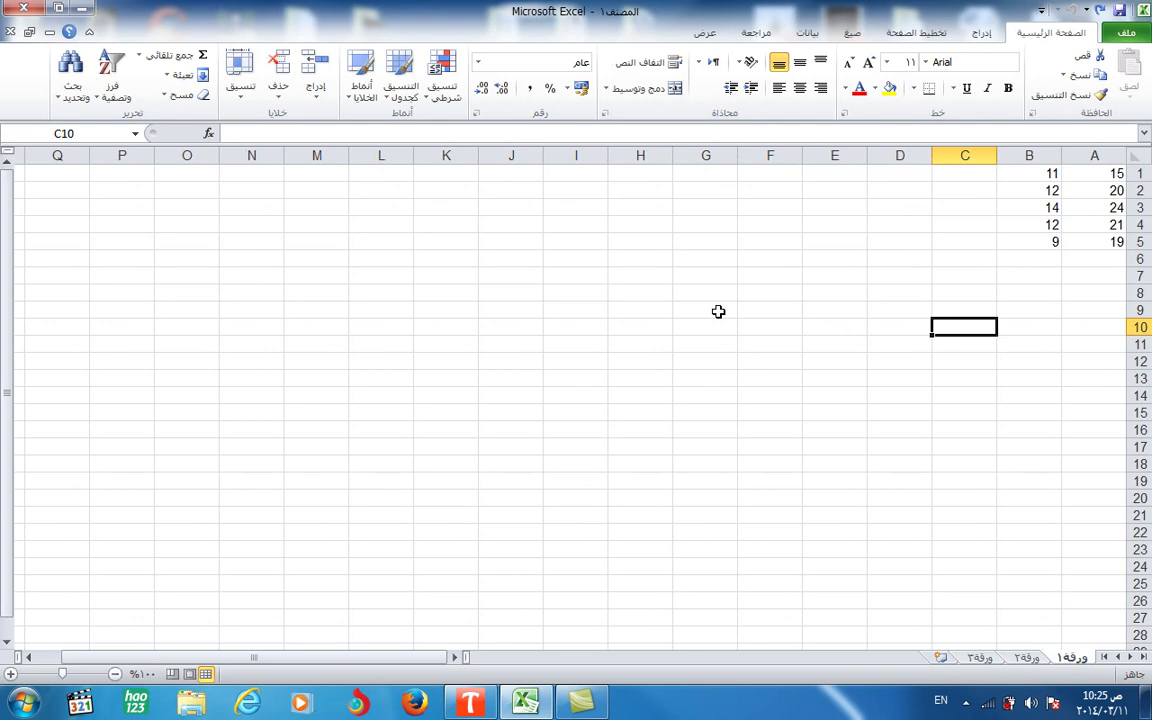
For D4, open the math and trig function list and move from SINH down to SUMIF
{"action": "left_click", "coordinate": [895, 243]}
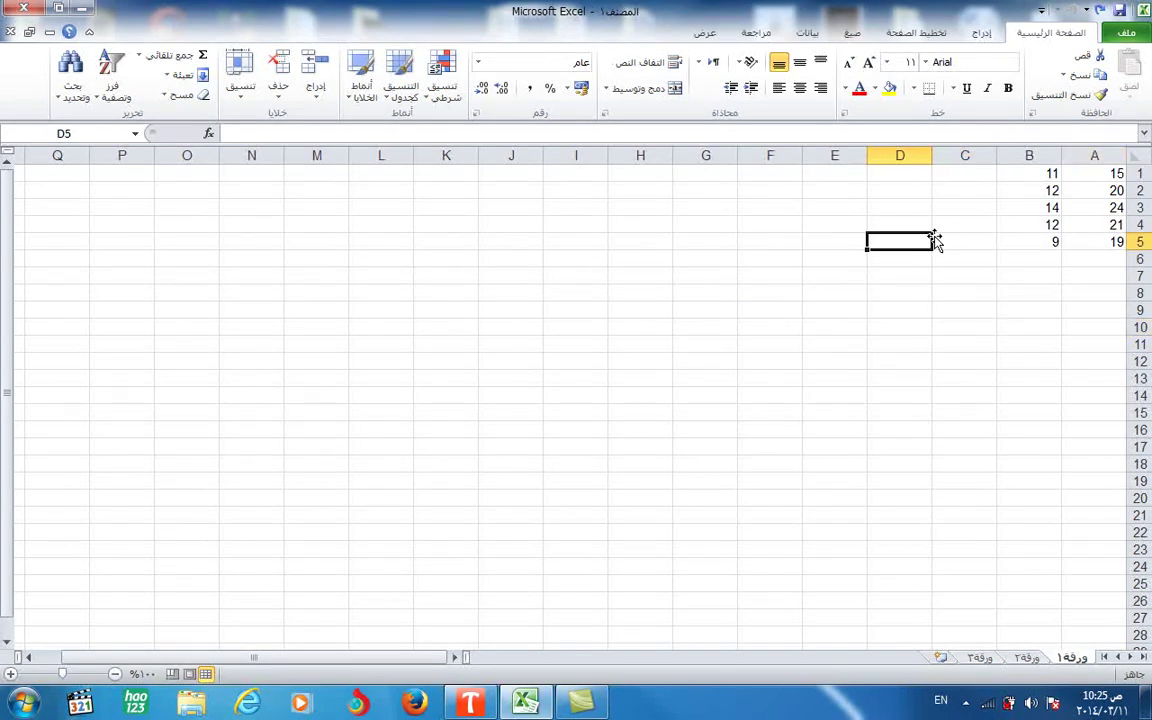
{"action": "left_click", "coordinate": [900, 222]}
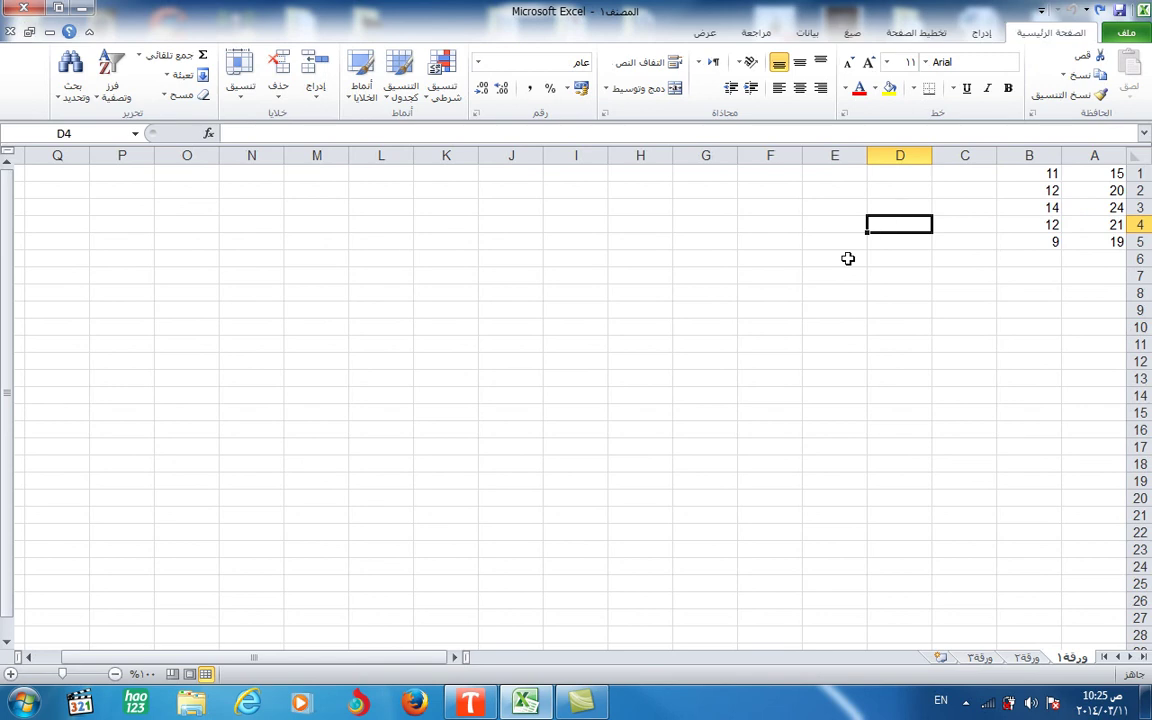
{"action": "left_click", "coordinate": [212, 134]}
{"action": "left_click", "coordinate": [577, 409]}
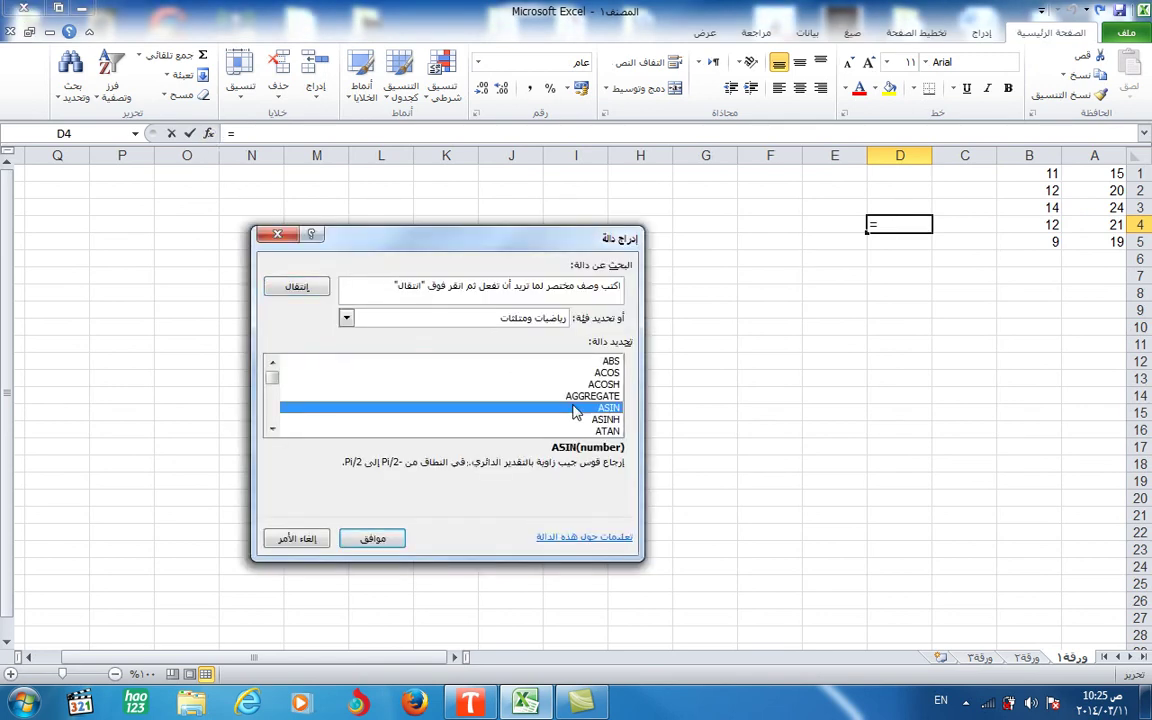
{"action": "type", "text": "s"}
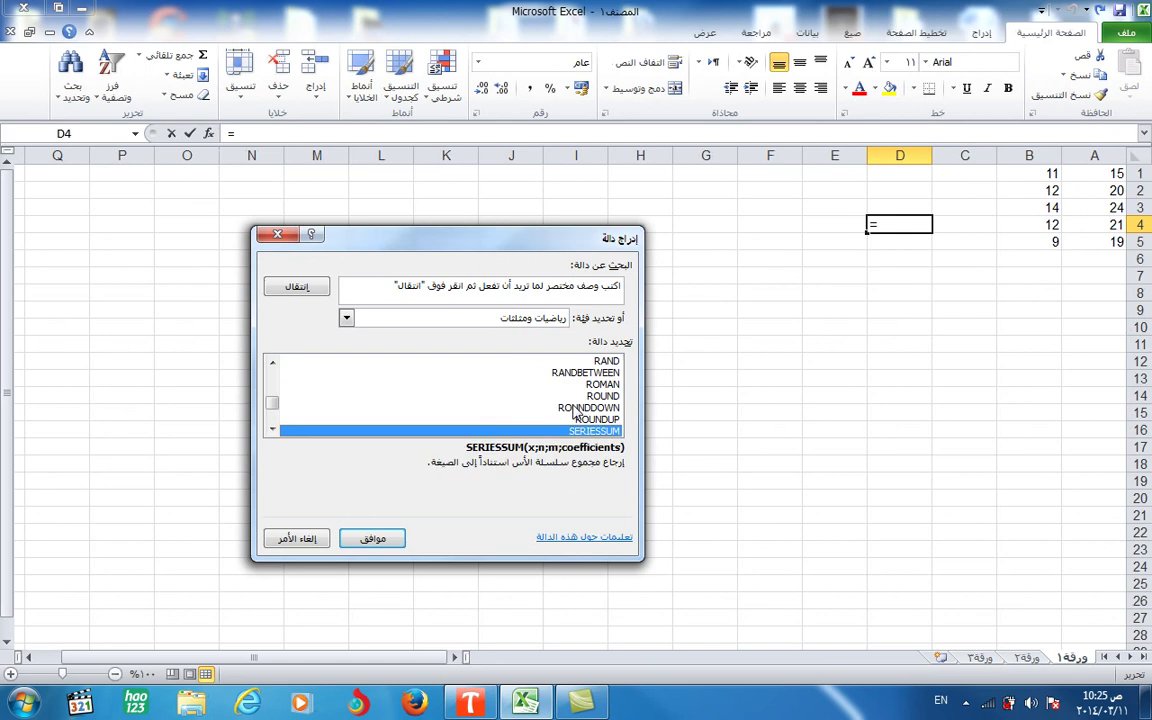
{"action": "type", "text": "inh"}
{"action": "key", "text": "Down"}
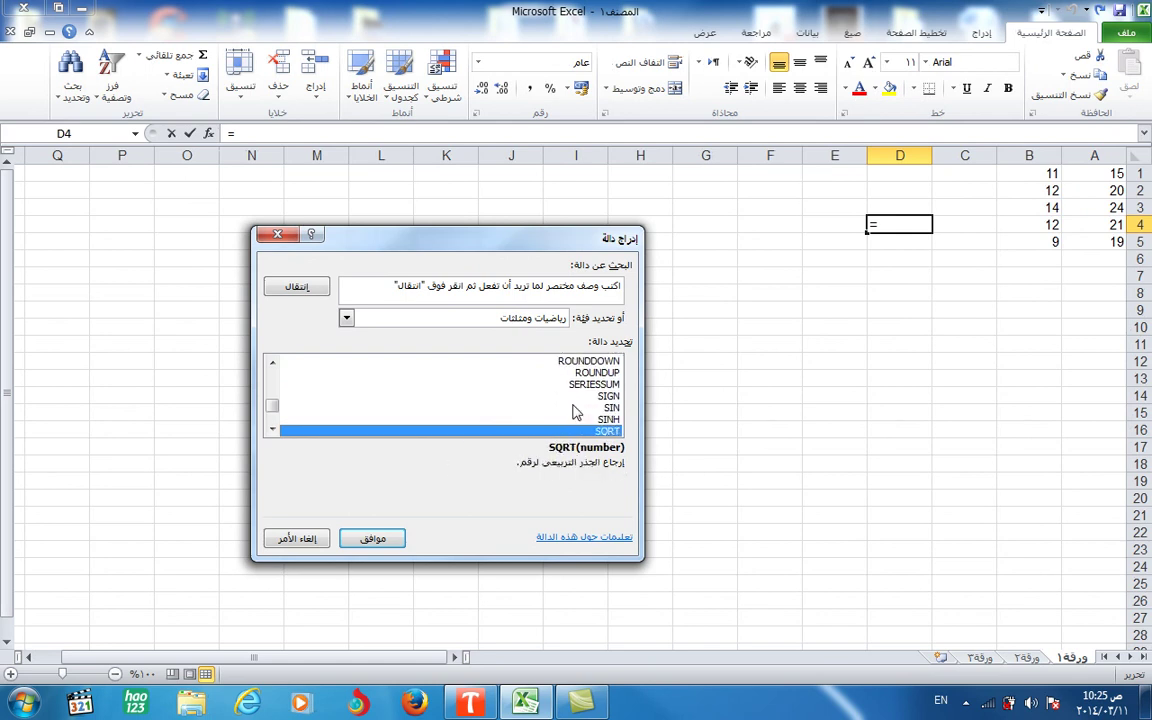
{"action": "key", "text": "Down"}
{"action": "key", "text": "Down"}
{"action": "key", "text": "Down"}
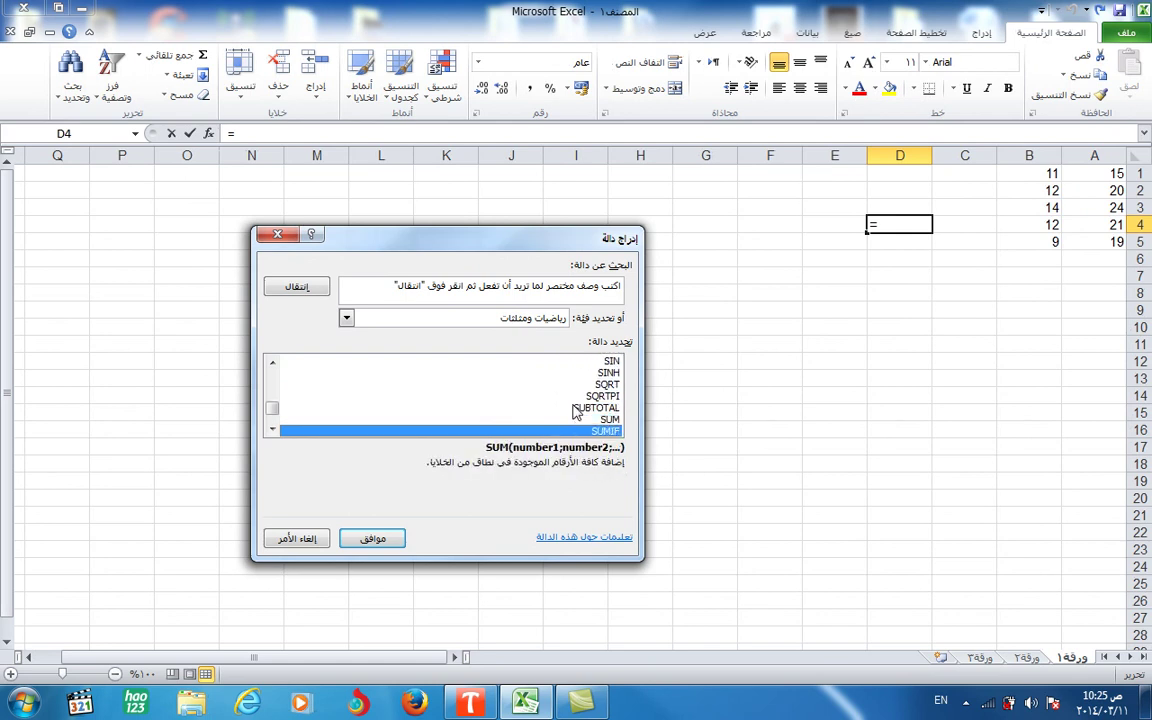
{"action": "key", "text": "Down"}
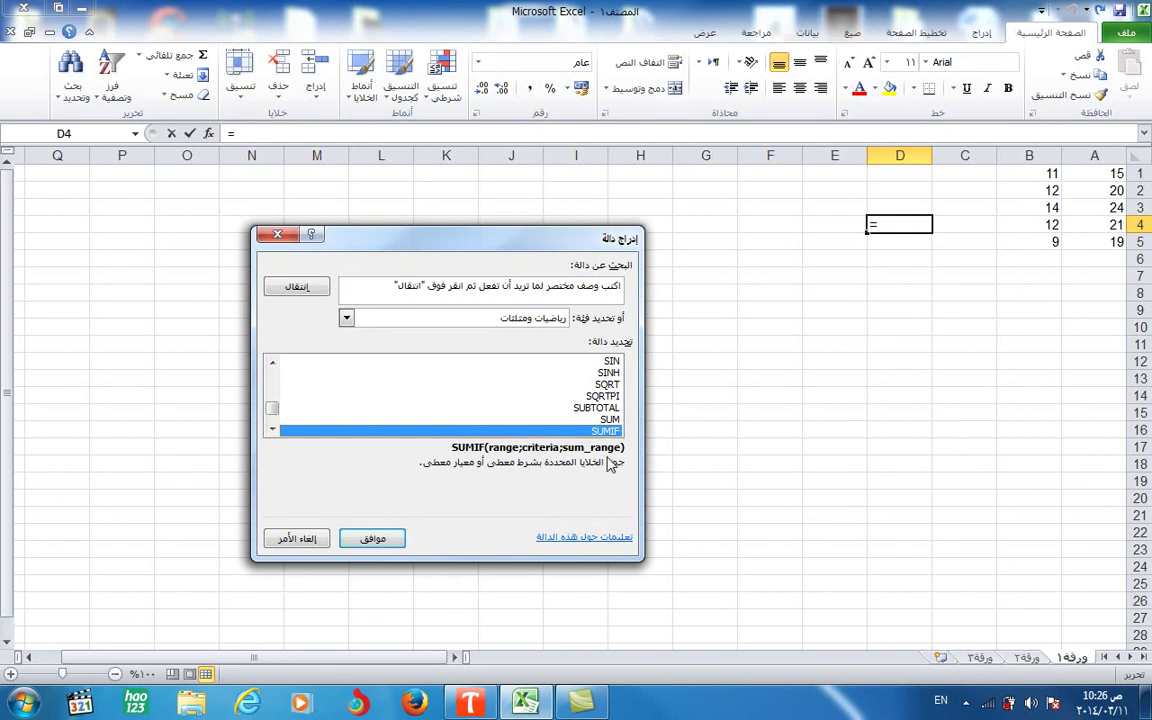
Insert SUMIF into D4 with range A1:A5, criteria <16 and sum range B1:B5
{"action": "left_click", "coordinate": [378, 538]}
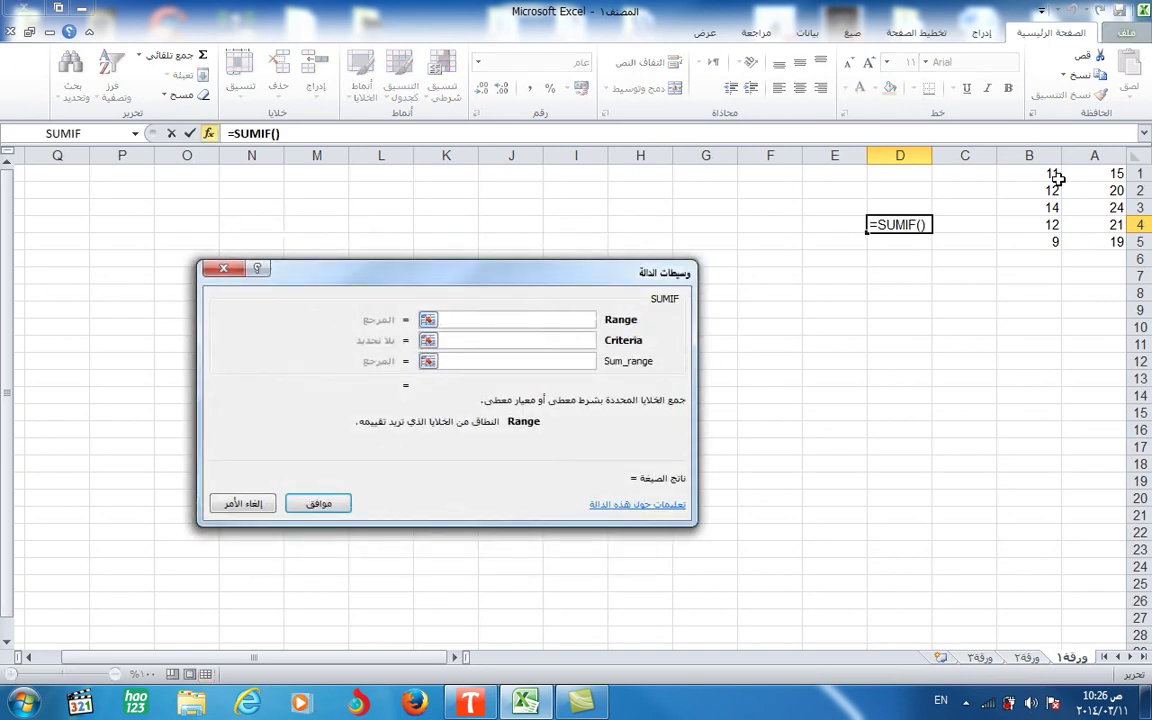
{"action": "left_click_drag", "start_coordinate": [1097, 172], "coordinate": [1030, 246]}
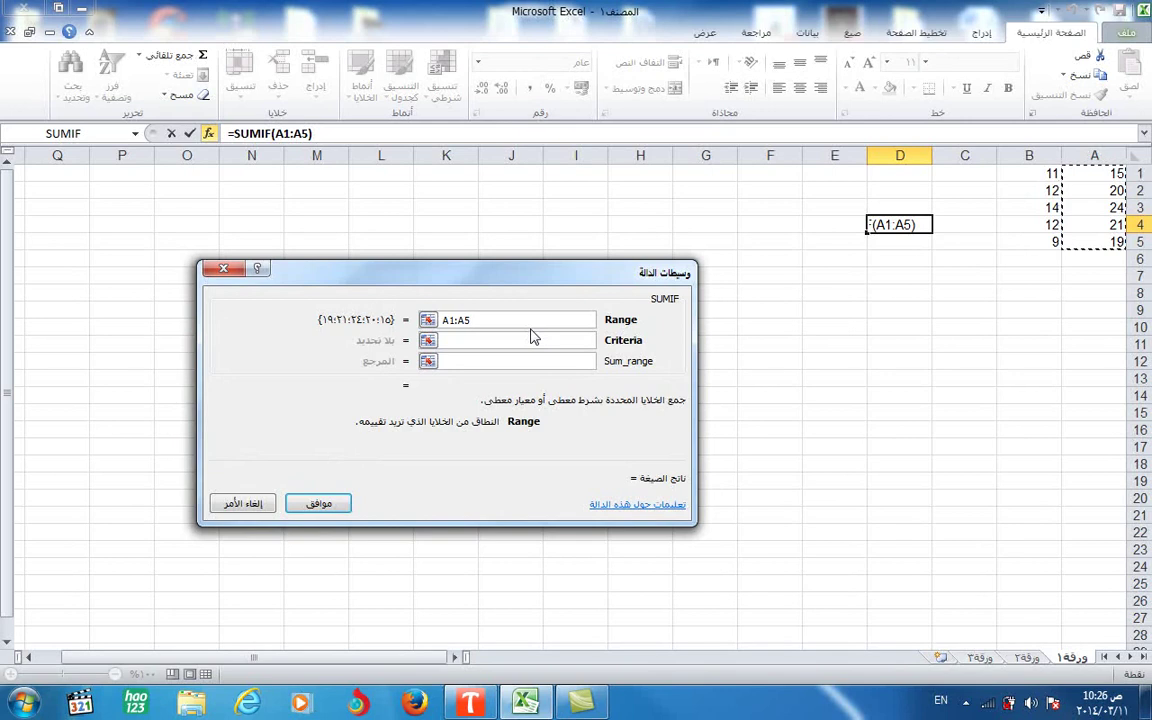
{"action": "left_click", "coordinate": [500, 339]}
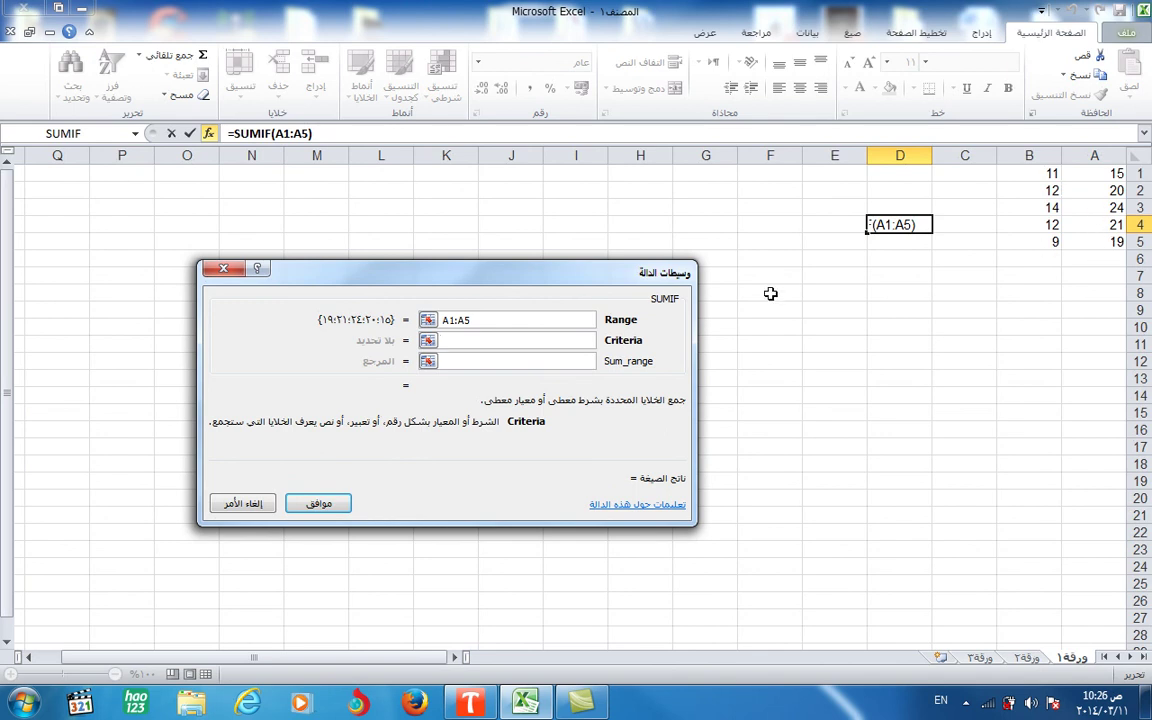
{"action": "type", "text": "<"}
{"action": "type", "text": "16"}
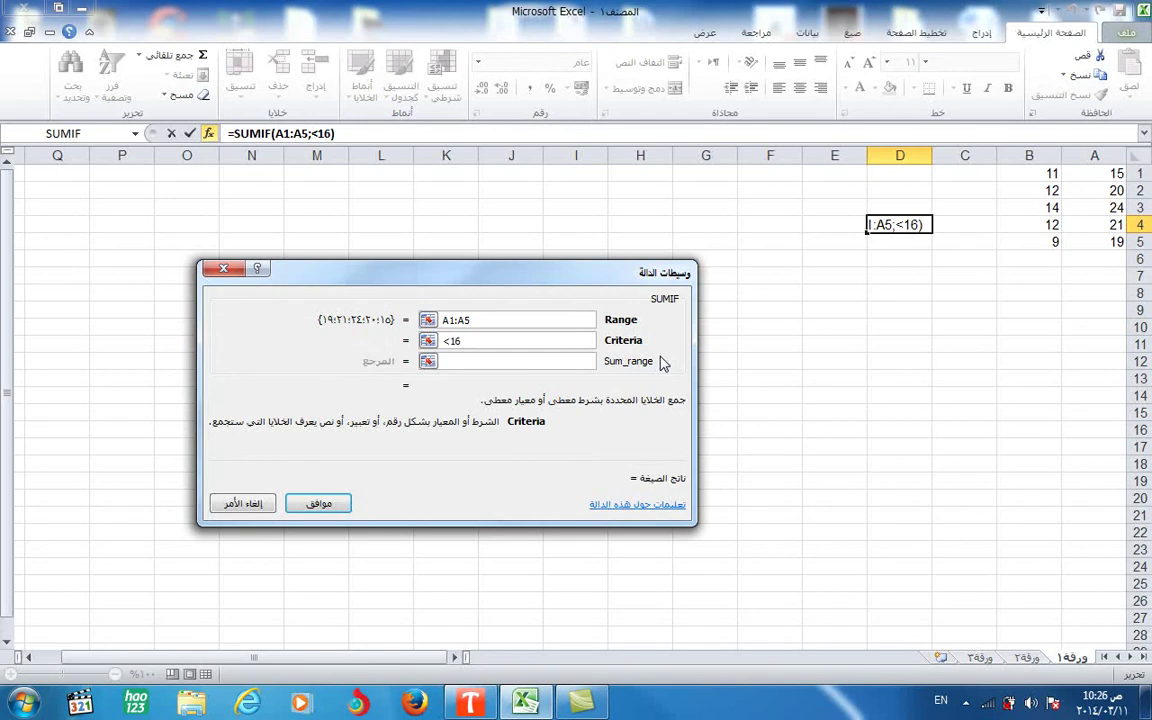
{"action": "left_click", "coordinate": [490, 361]}
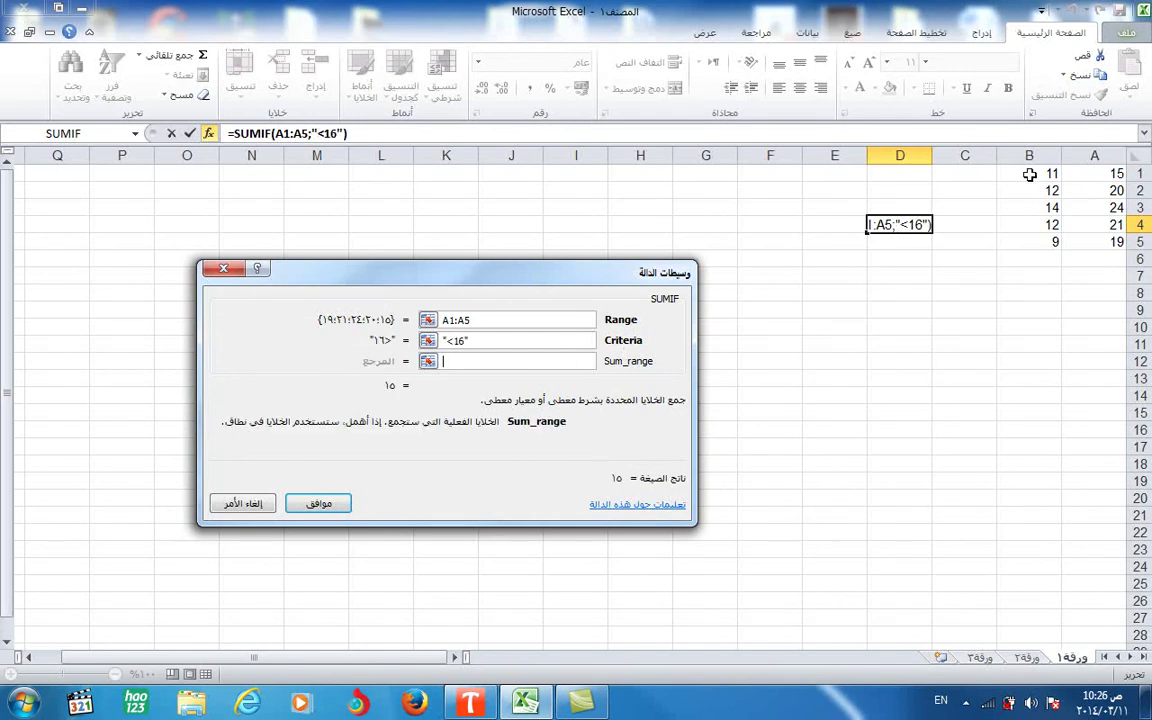
{"action": "left_click_drag", "start_coordinate": [1029, 175], "coordinate": [1031, 244]}
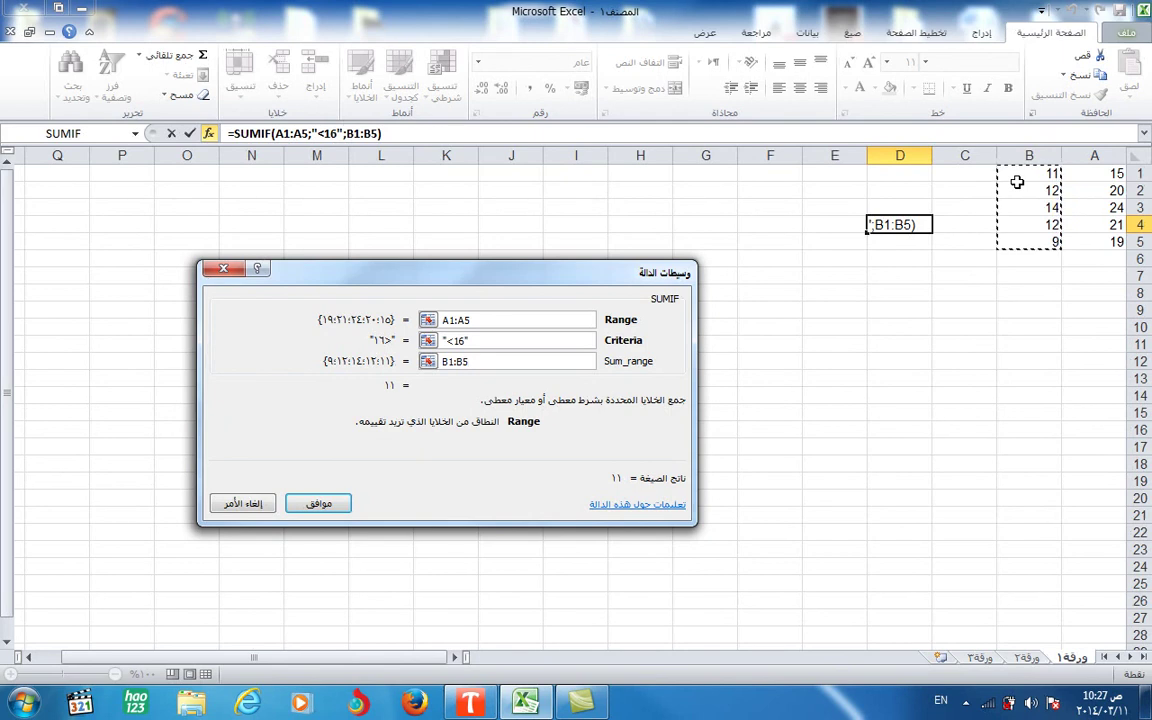
Change the SUMIF criteria from <16 to <20 and preview the new total
{"action": "left_click", "coordinate": [484, 340]}
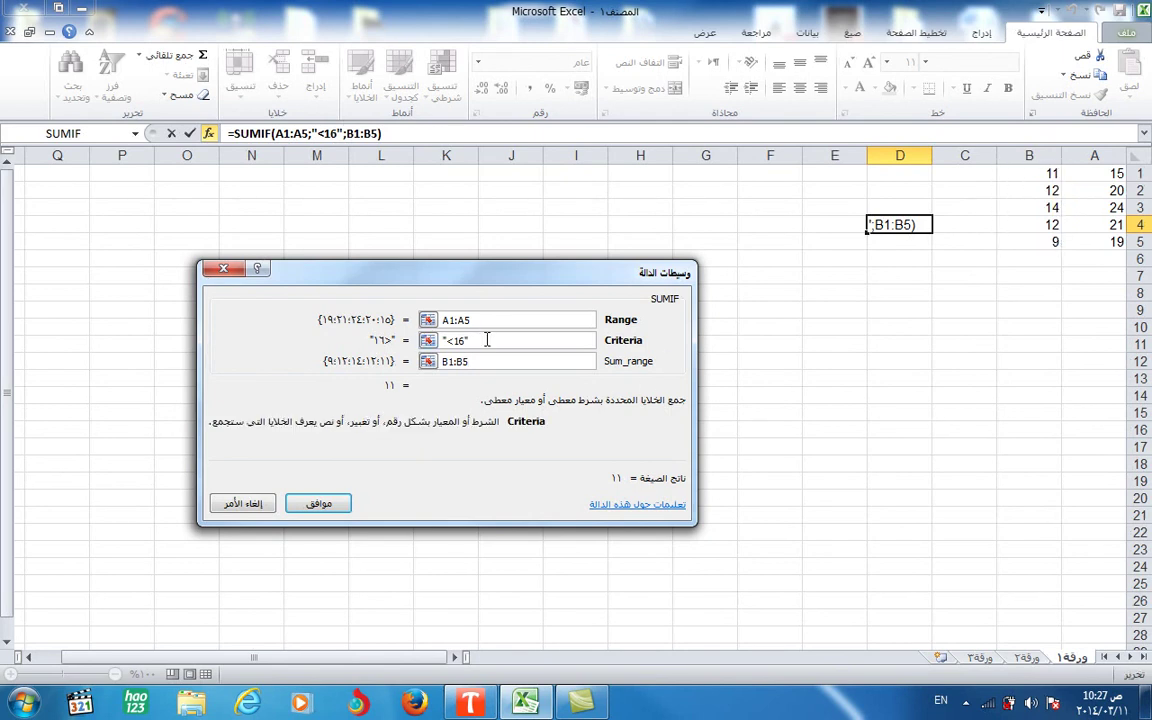
{"action": "left_click_drag", "start_coordinate": [484, 340], "coordinate": [443, 340]}
{"action": "type", "text": "<"}
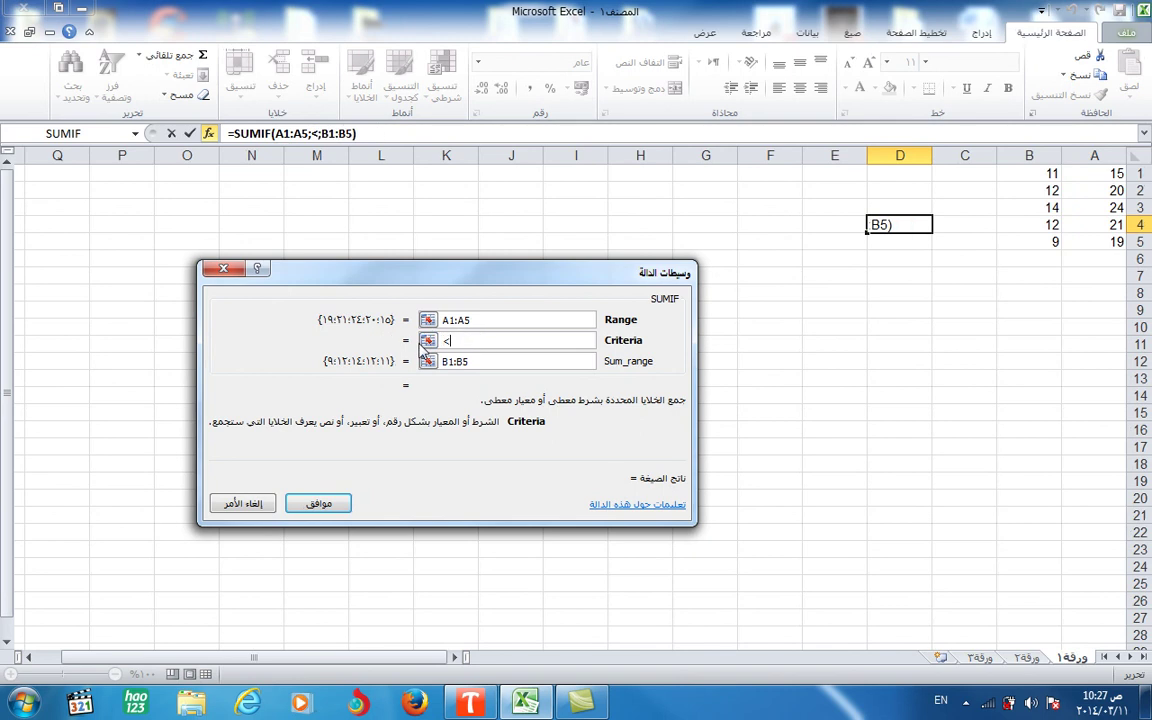
{"action": "type", "text": "20"}
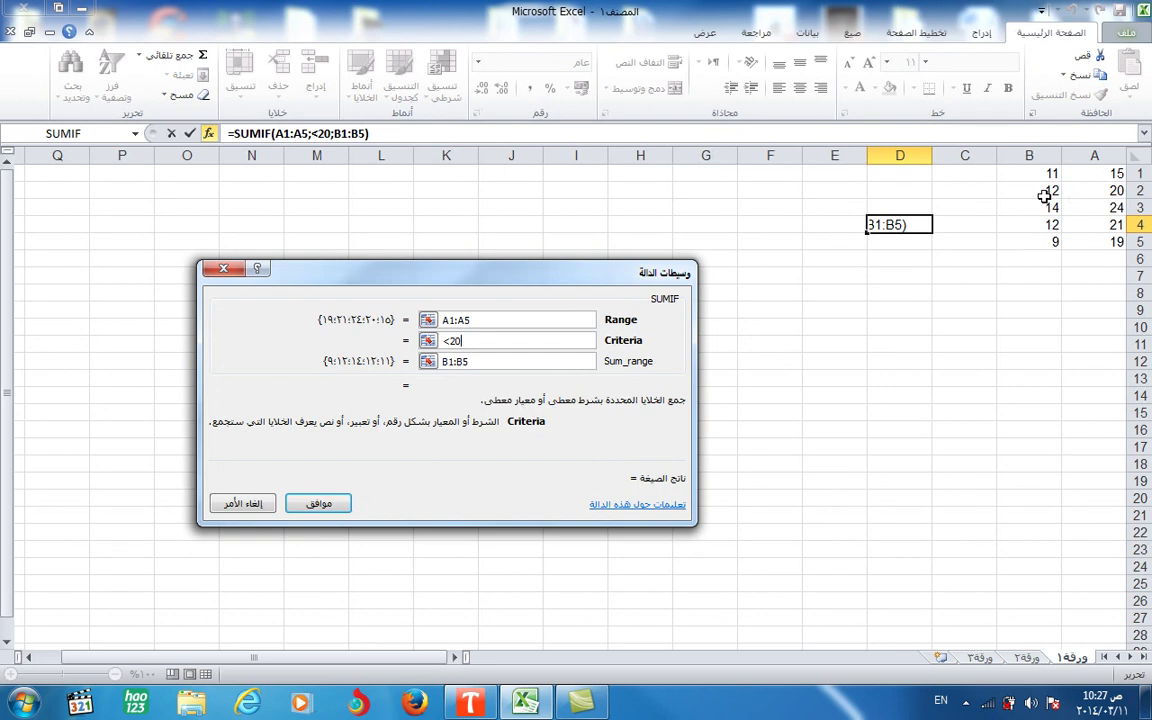
{"action": "left_click", "coordinate": [539, 362]}
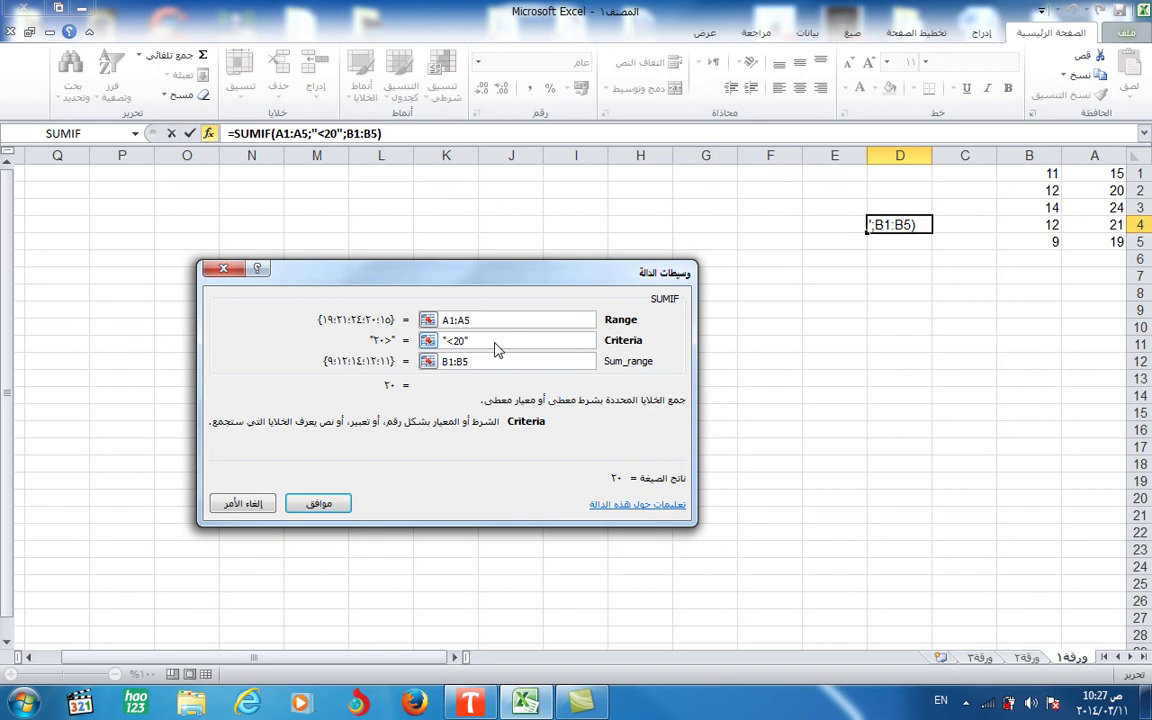
Replace the criteria with <23, giving a previewed result of 44
{"action": "left_click_drag", "start_coordinate": [490, 341], "coordinate": [435, 346]}
{"action": "type", "text": "<"}
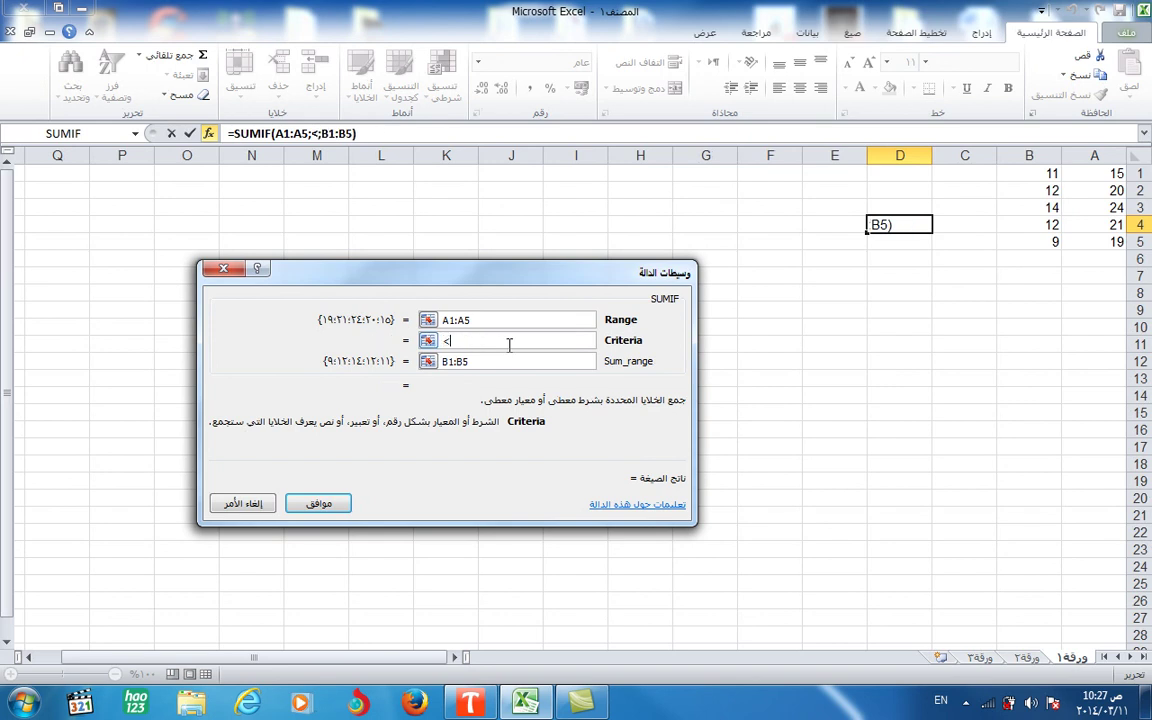
{"action": "type", "text": "23"}
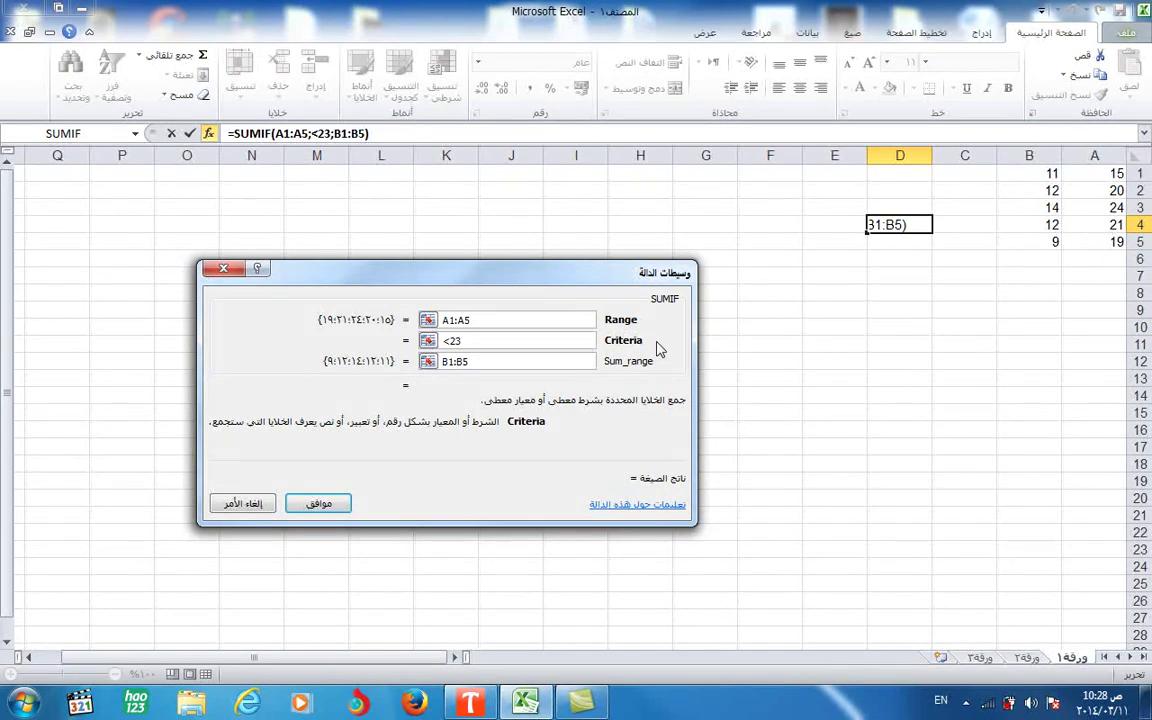
{"action": "left_click", "coordinate": [534, 364]}
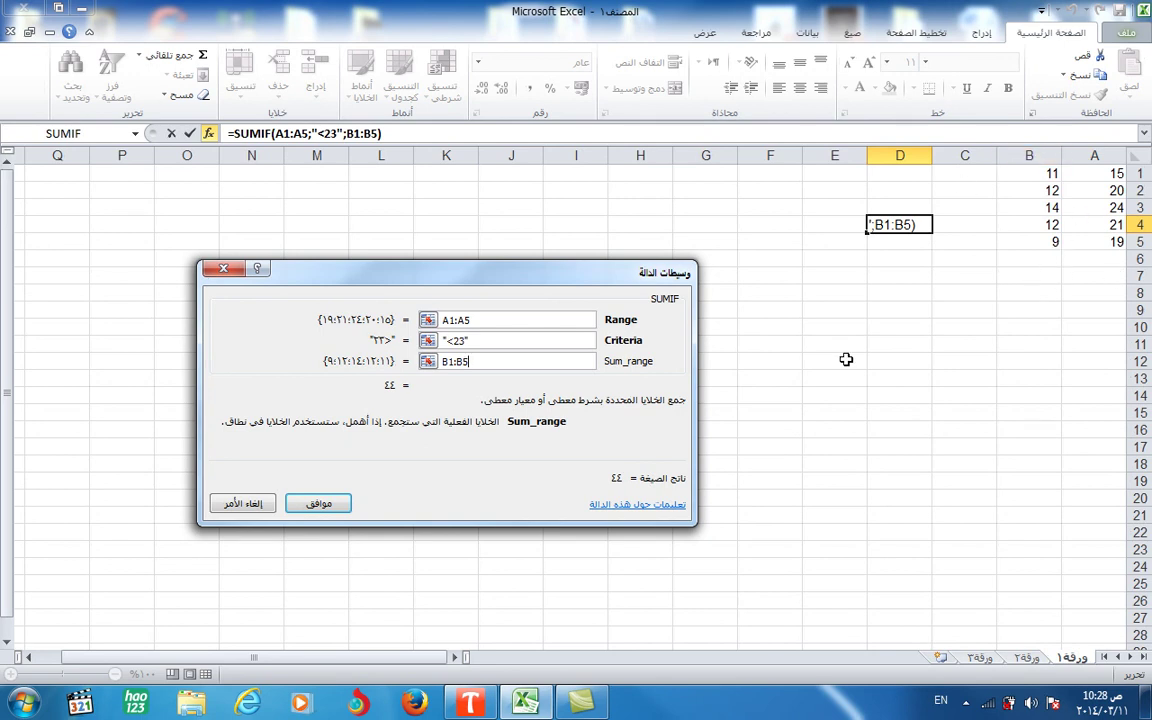
Discard the SUMIF and enter =SIN(B7) in B8, returning 0.783327 for 90%
{"action": "left_click", "coordinate": [228, 505]}
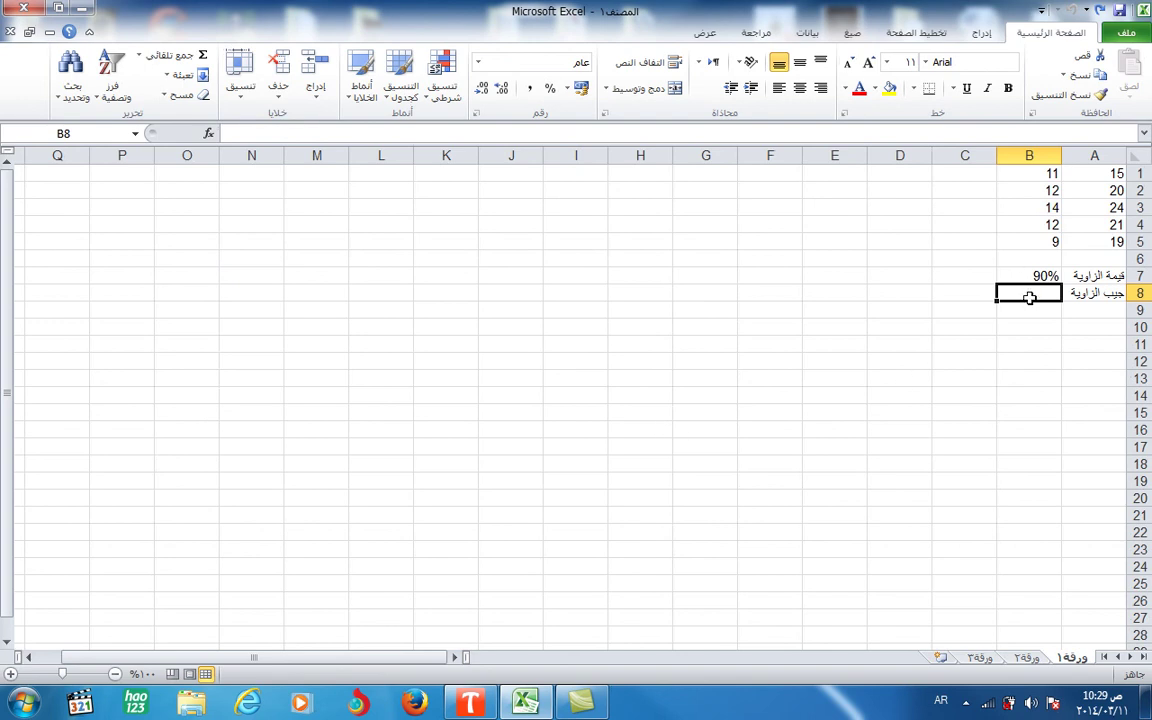
{"action": "type", "text": "="}
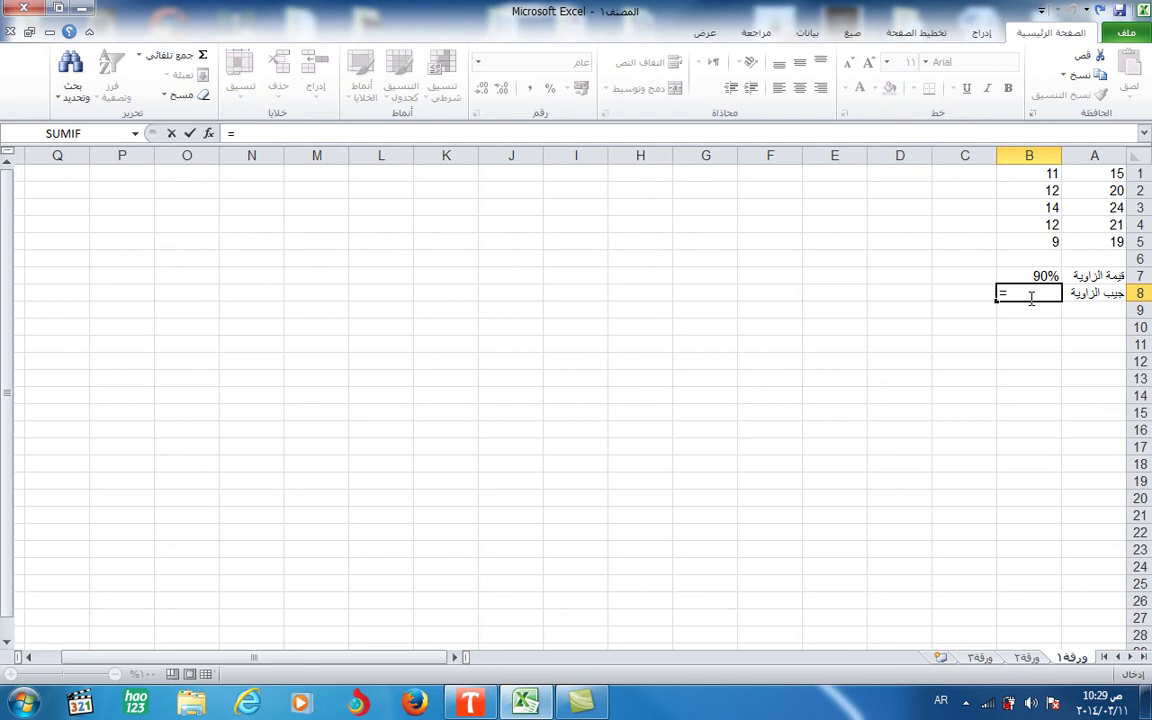
{"action": "type", "text": "s"}
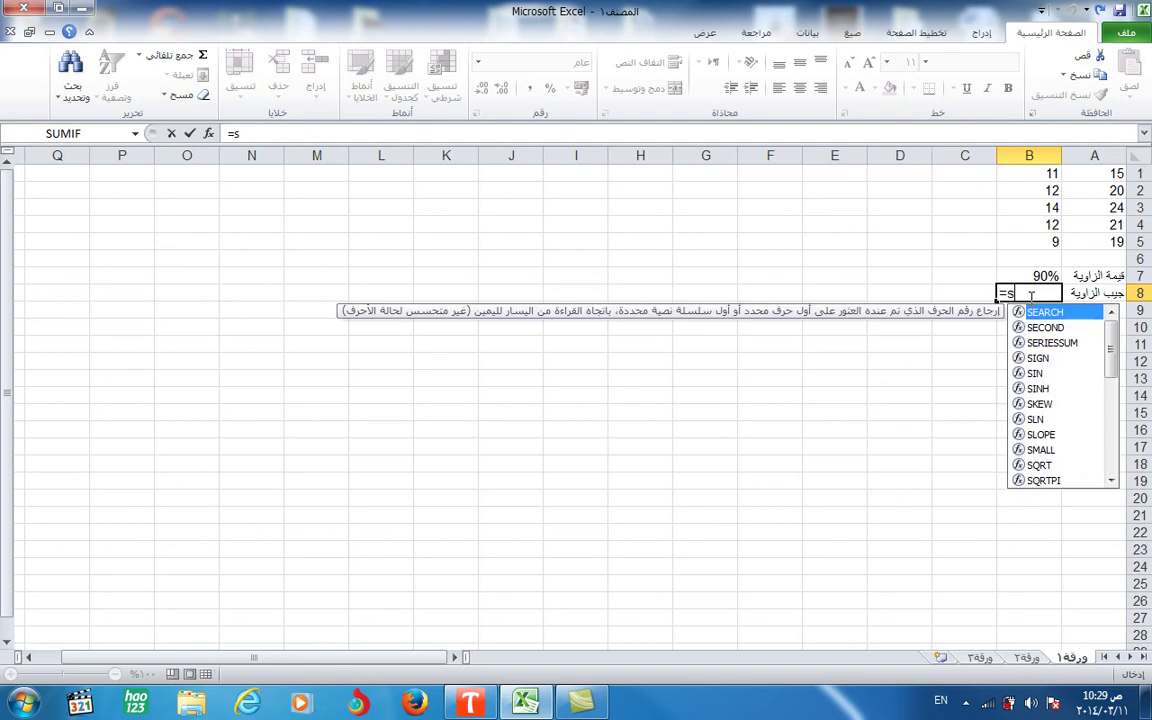
{"action": "type", "text": "in"}
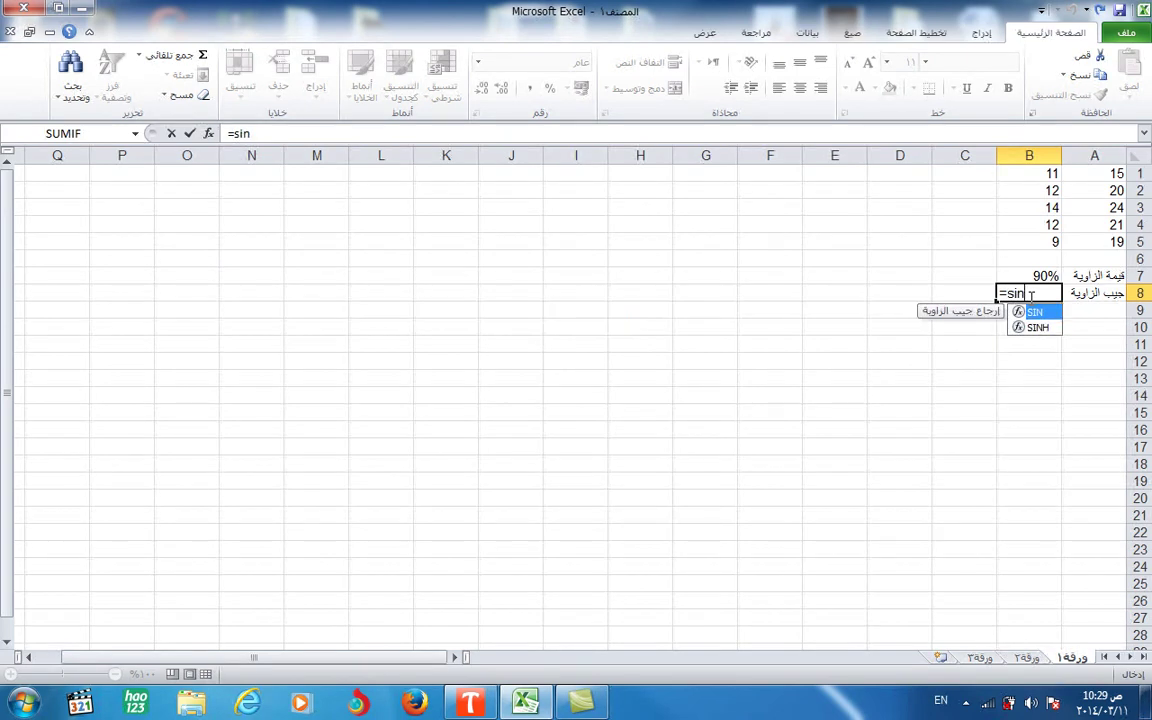
{"action": "type", "text": "("}
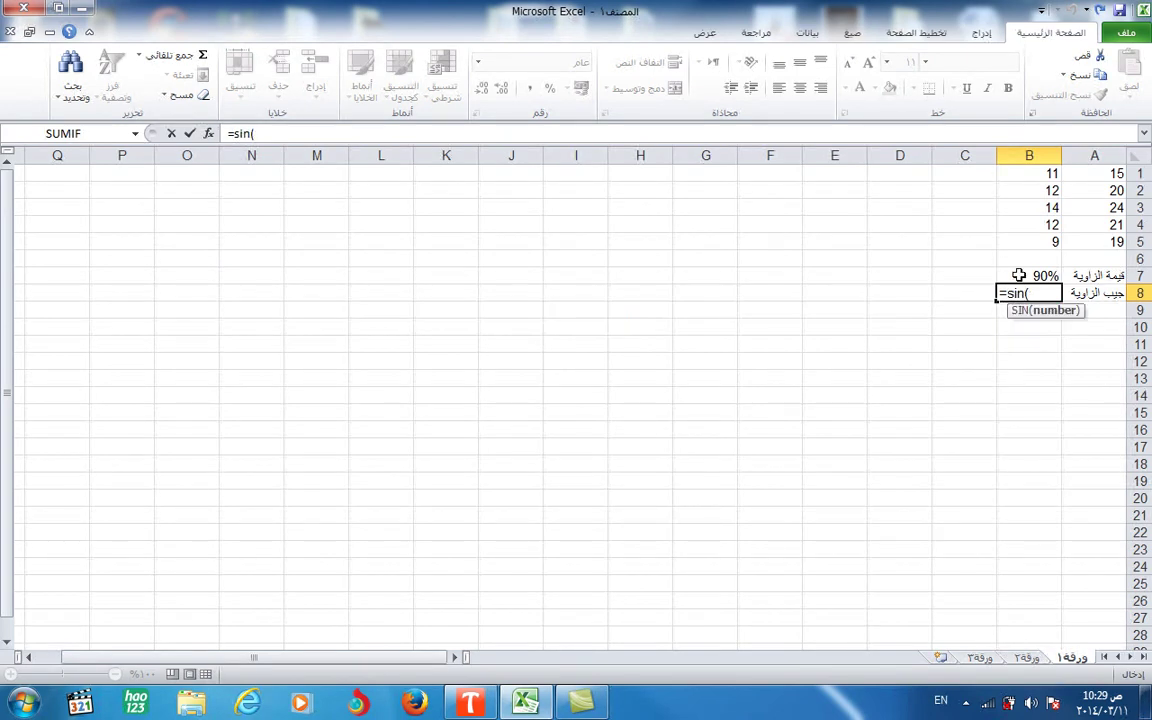
{"action": "left_click", "coordinate": [1019, 275]}
{"action": "type", "text": ")"}
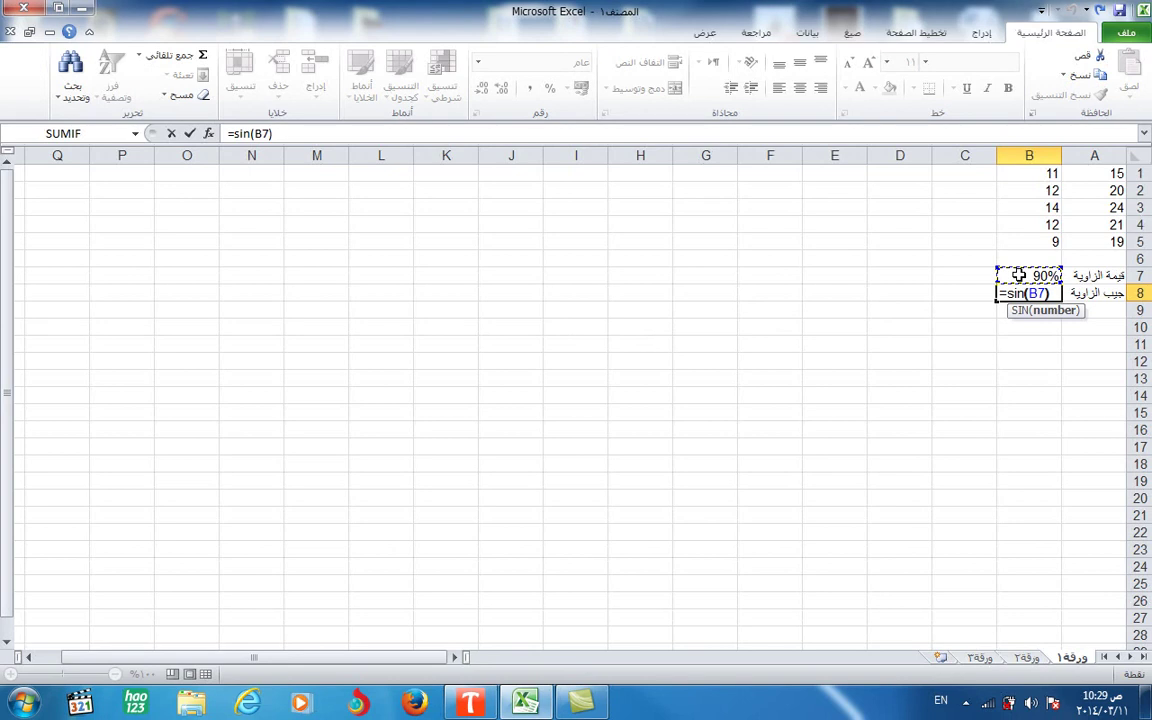
{"action": "key", "text": "Return"}
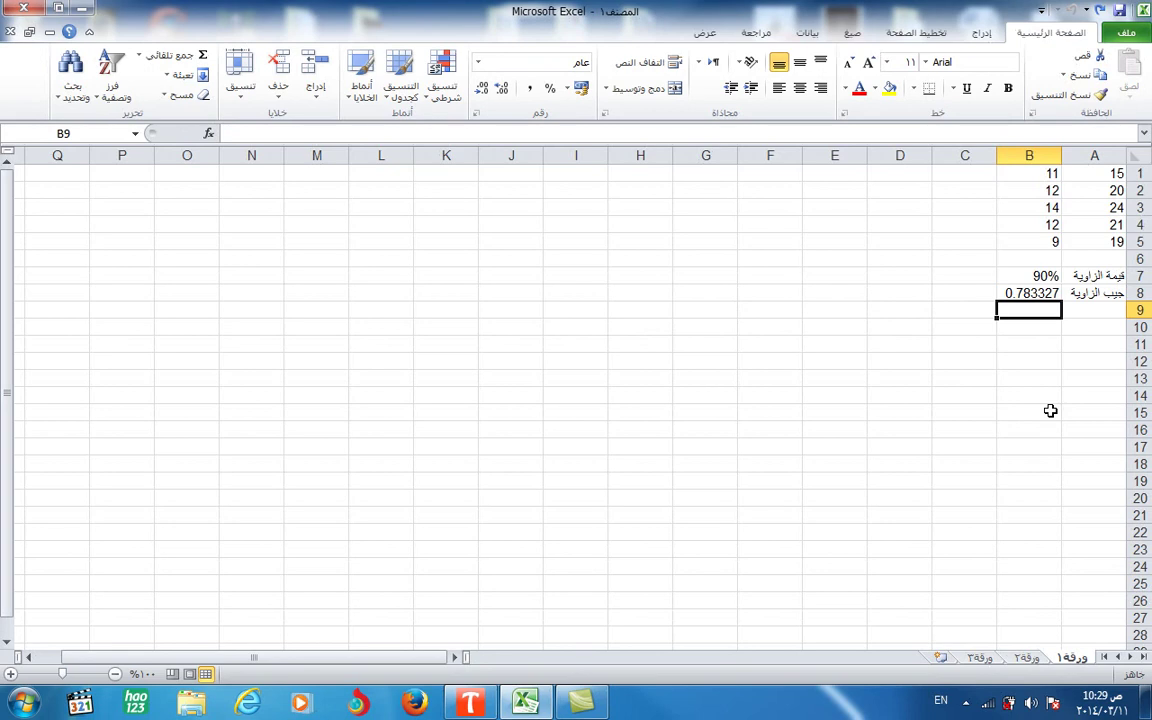
{"action": "left_click", "coordinate": [1029, 293]}
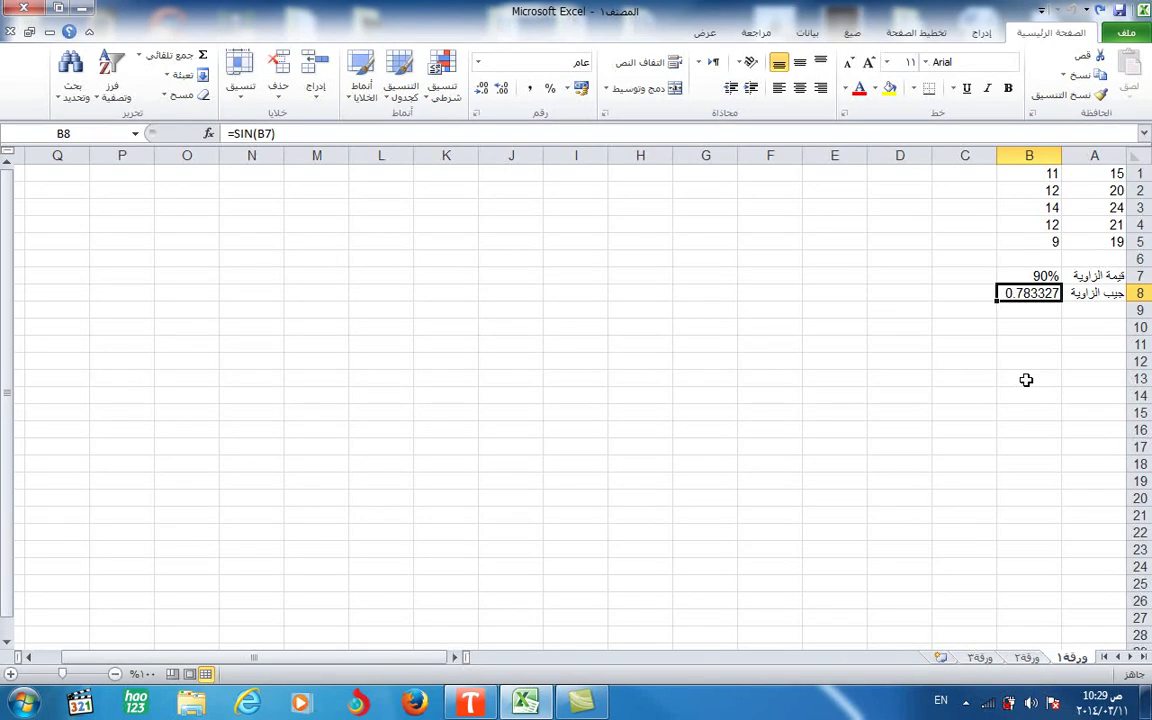
{"action": "left_click", "coordinate": [1088, 314]}
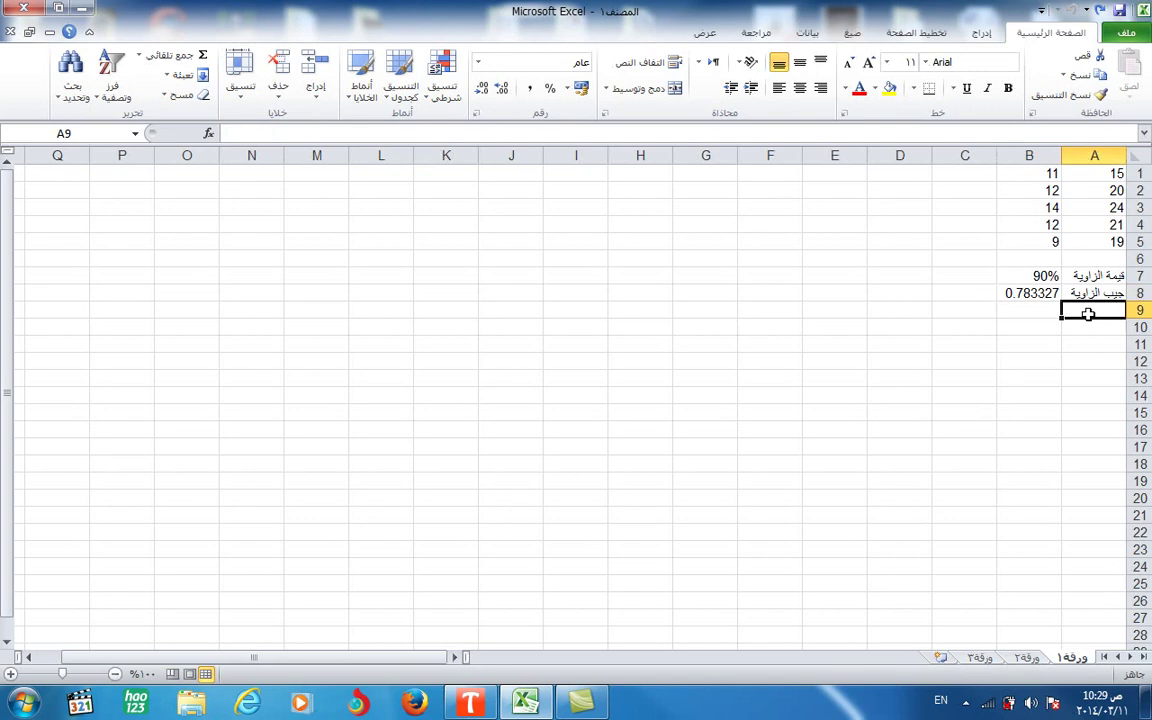
{"action": "type", "text": "جيب تمام الزاوية"}
{"action": "key", "text": "Tab"}
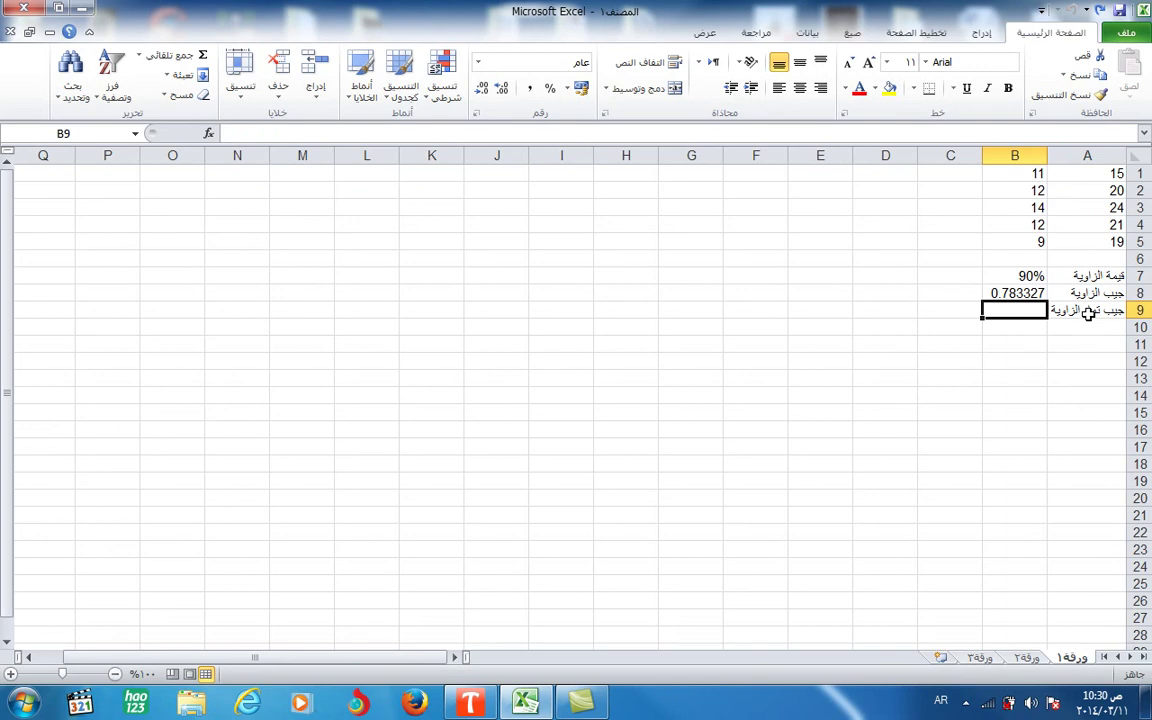
{"action": "type", "text": "="}
{"action": "key", "text": "alt+shift"}
{"action": "type", "text": "co"}
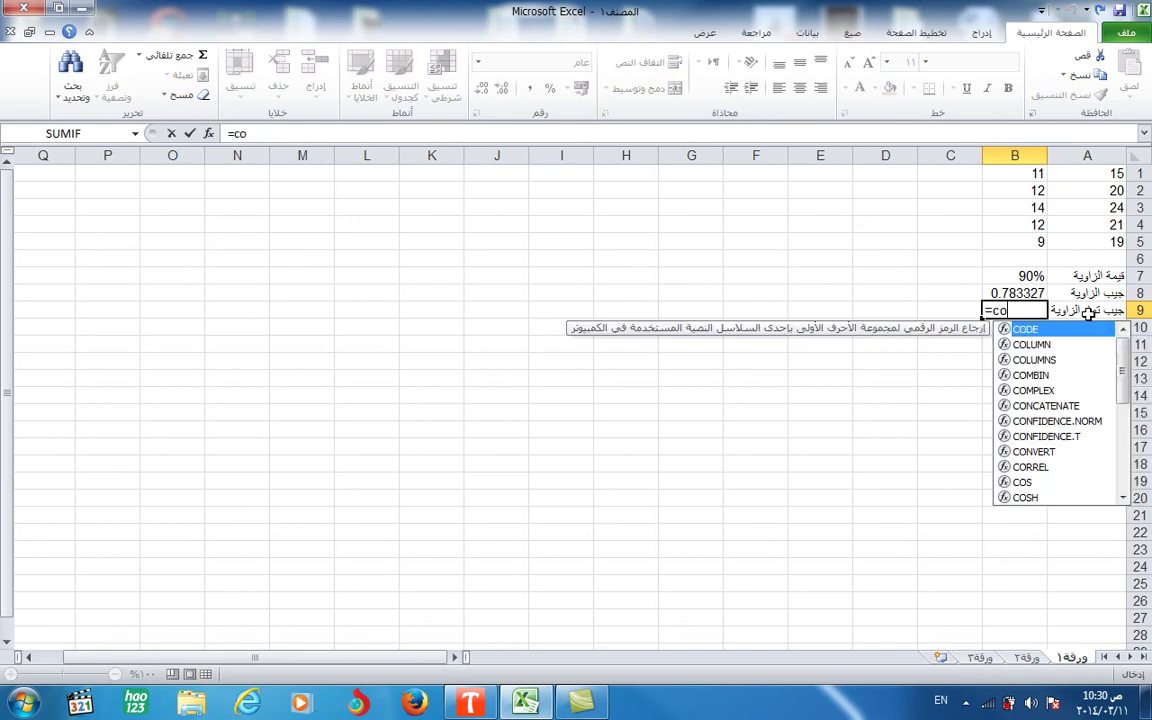
{"action": "type", "text": "s("}
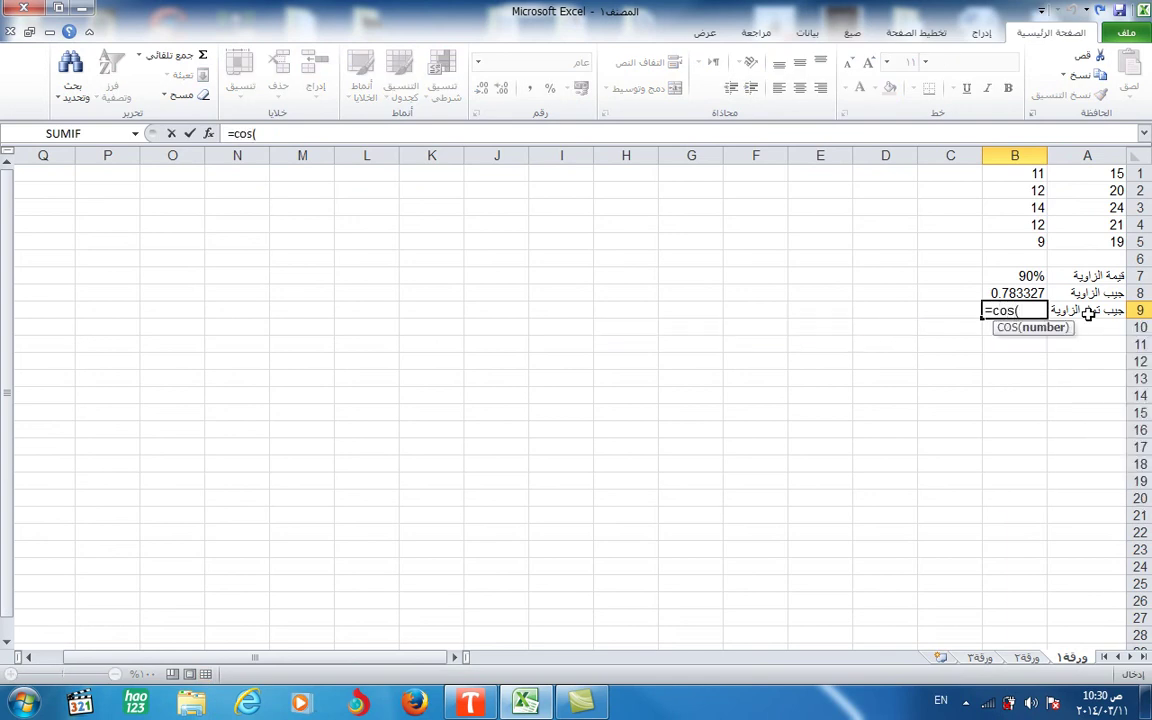
{"action": "left_click", "coordinate": [1011, 277]}
{"action": "type", "text": ")"}
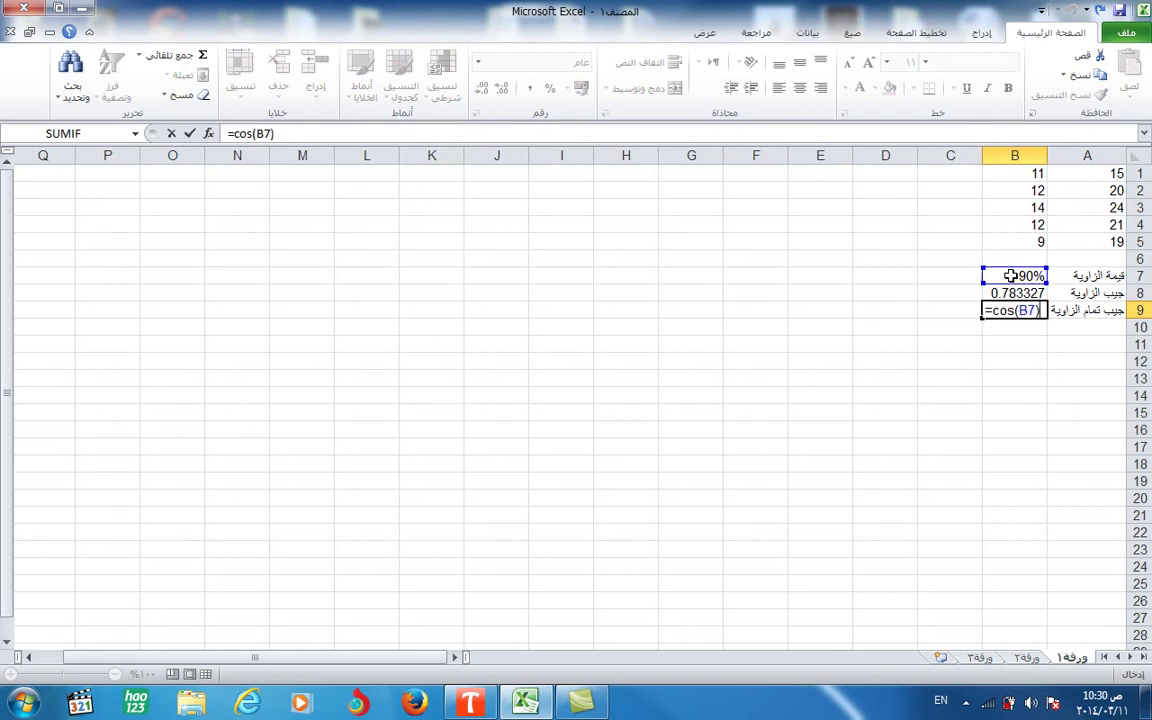
{"action": "key", "text": "Return"}
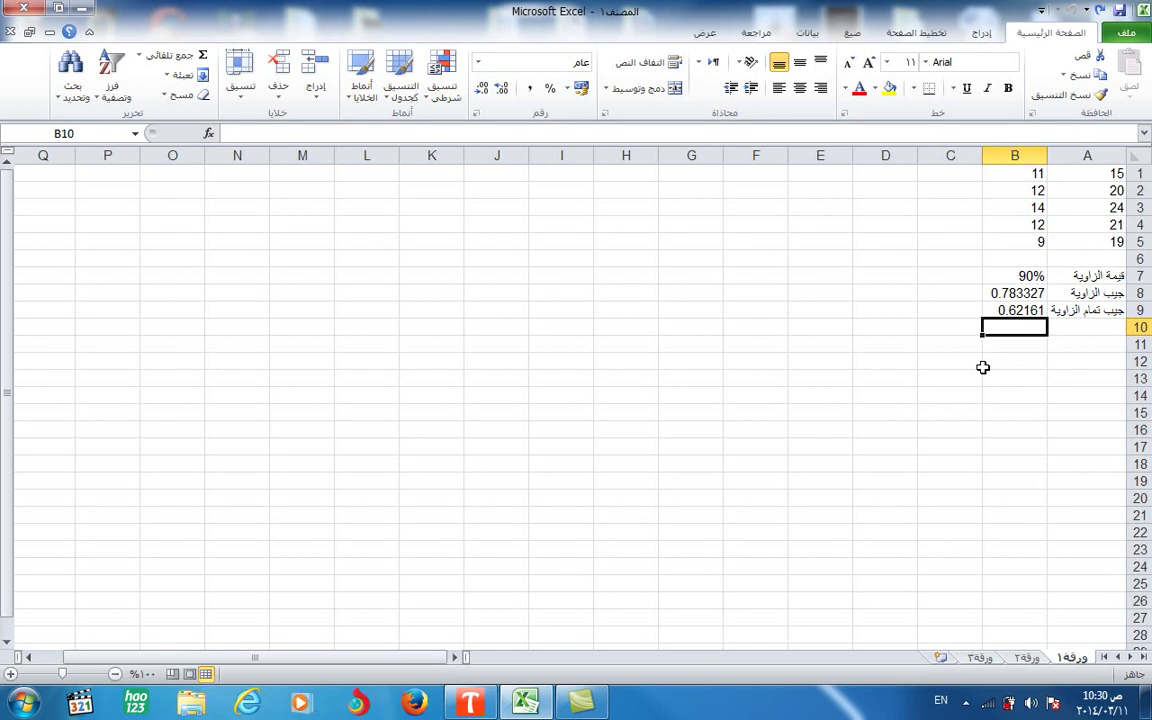
{"action": "left_click", "coordinate": [1008, 313]}
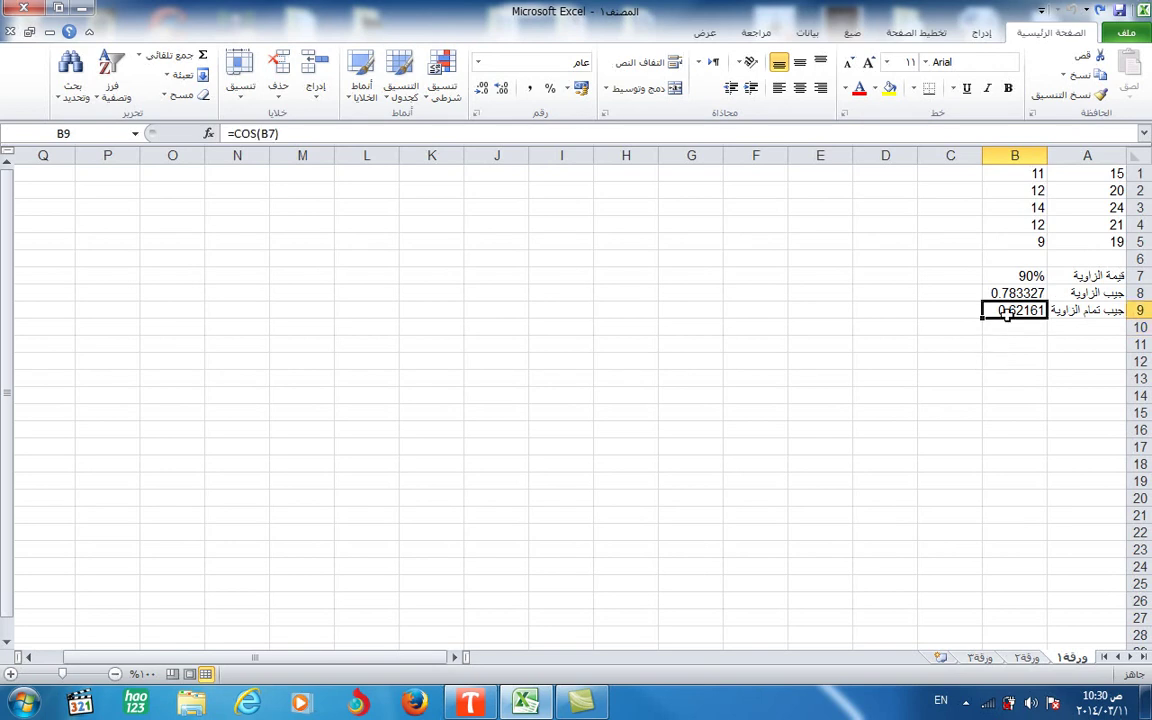
{"action": "key", "text": "Down"}
{"action": "key", "text": "Right"}
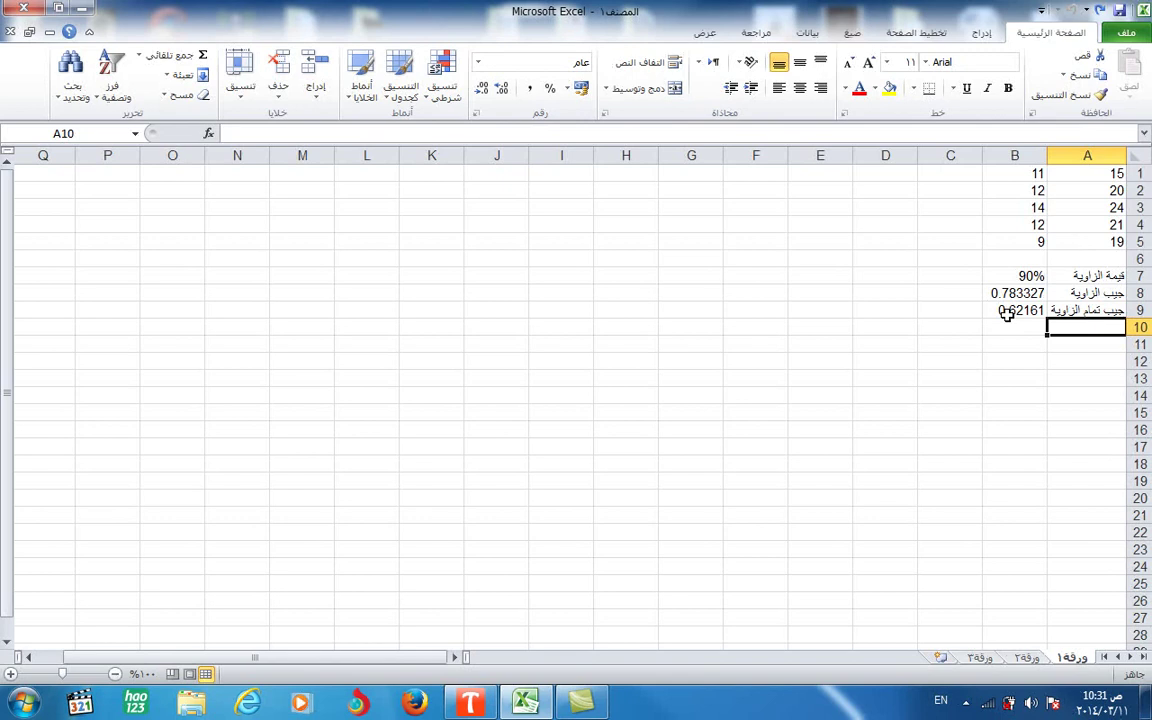
Label A10 with the Arabic tangent label 'ظل الزاوية'
{"action": "key", "text": "alt+shift"}
{"action": "type", "text": "ظل ال"}
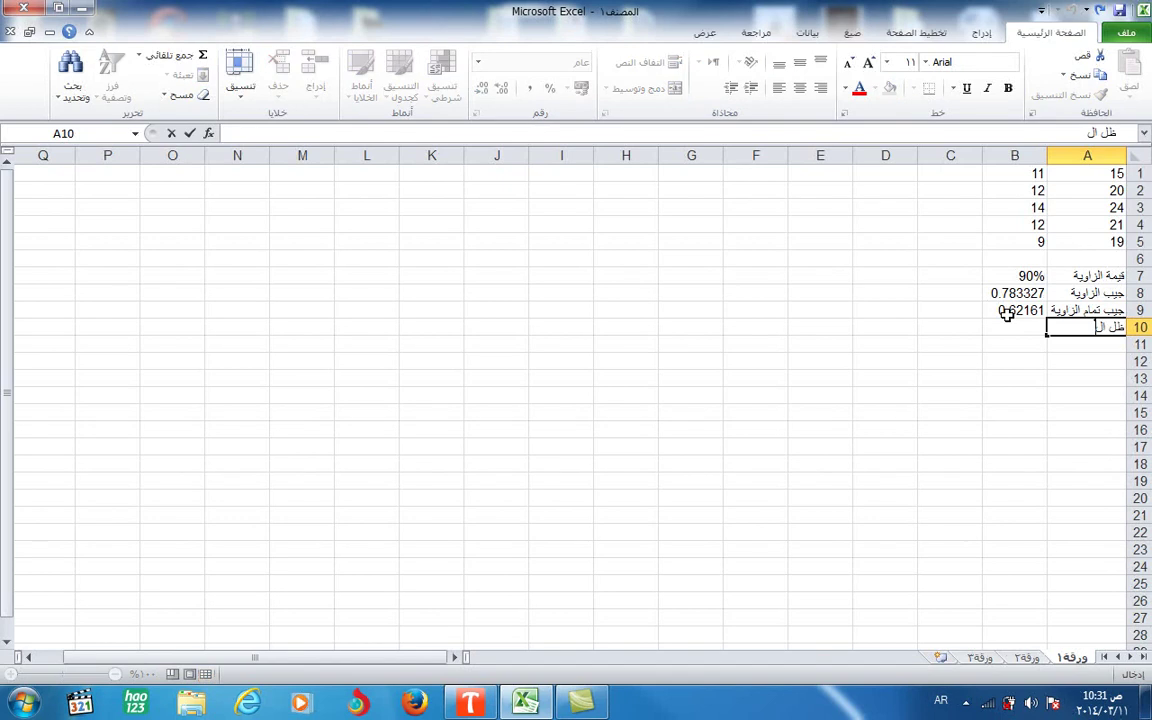
{"action": "type", "text": "زاوية"}
{"action": "key", "text": "Tab"}
Enter =TAN(B7) in B10, returning 1.260158
{"action": "type", "text": "="}
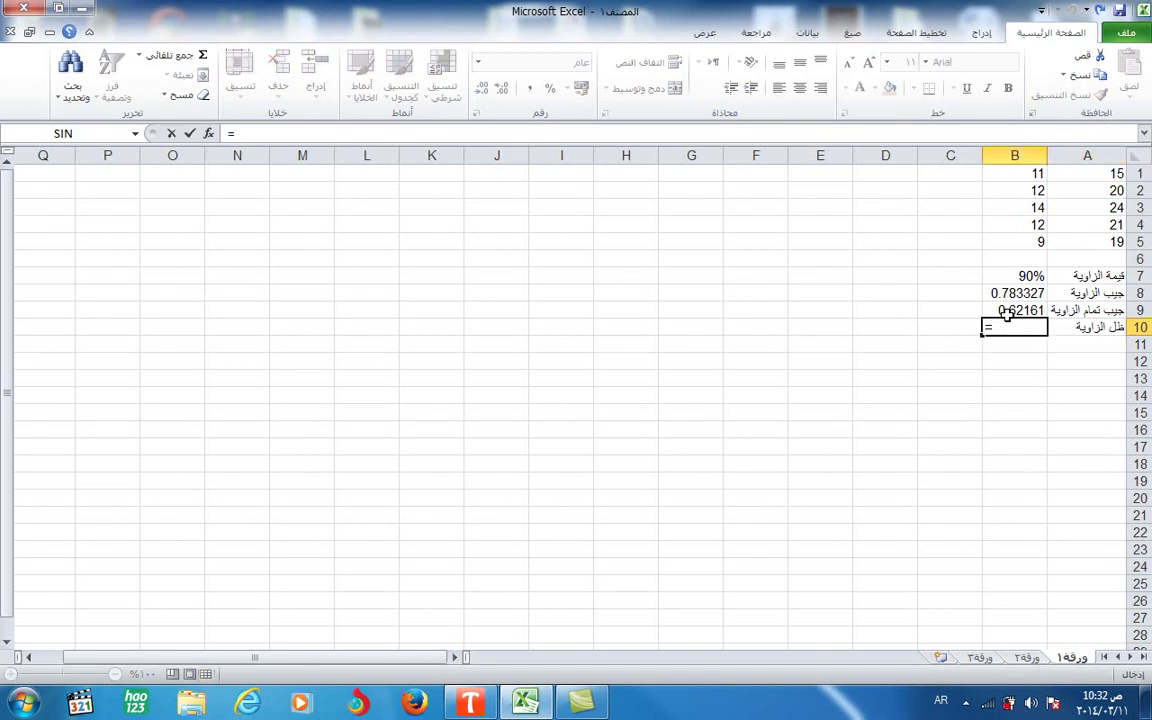
{"action": "key", "text": "alt+shift"}
{"action": "type", "text": "tan"}
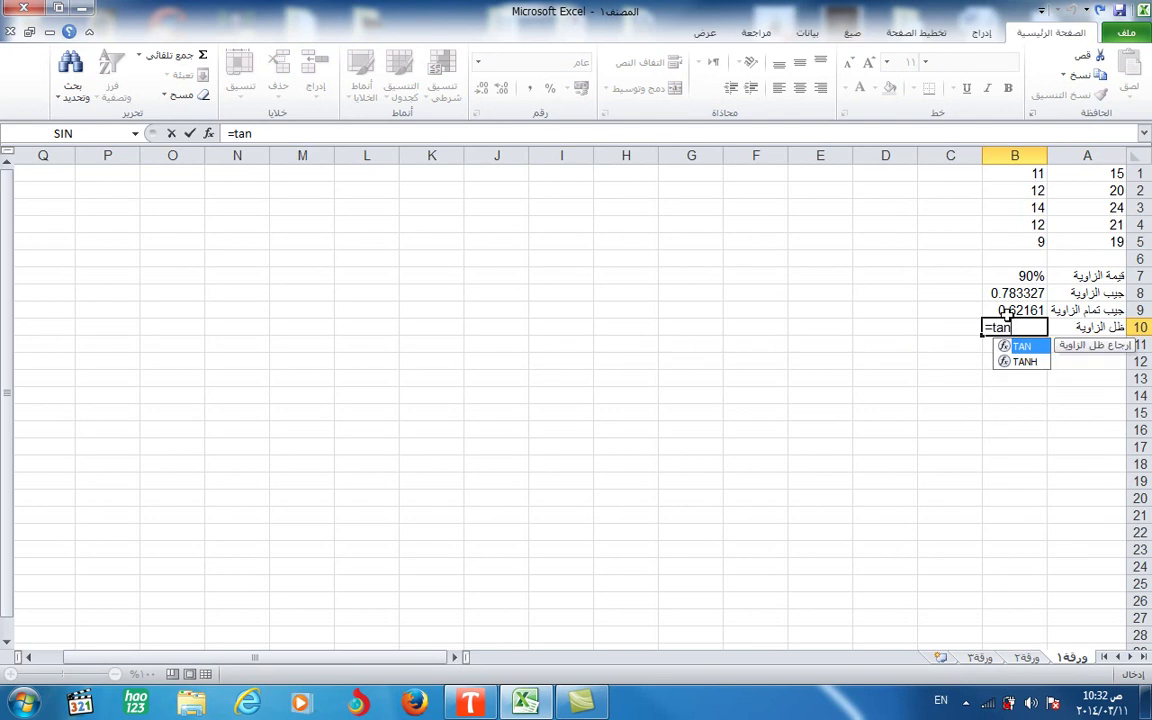
{"action": "type", "text": "("}
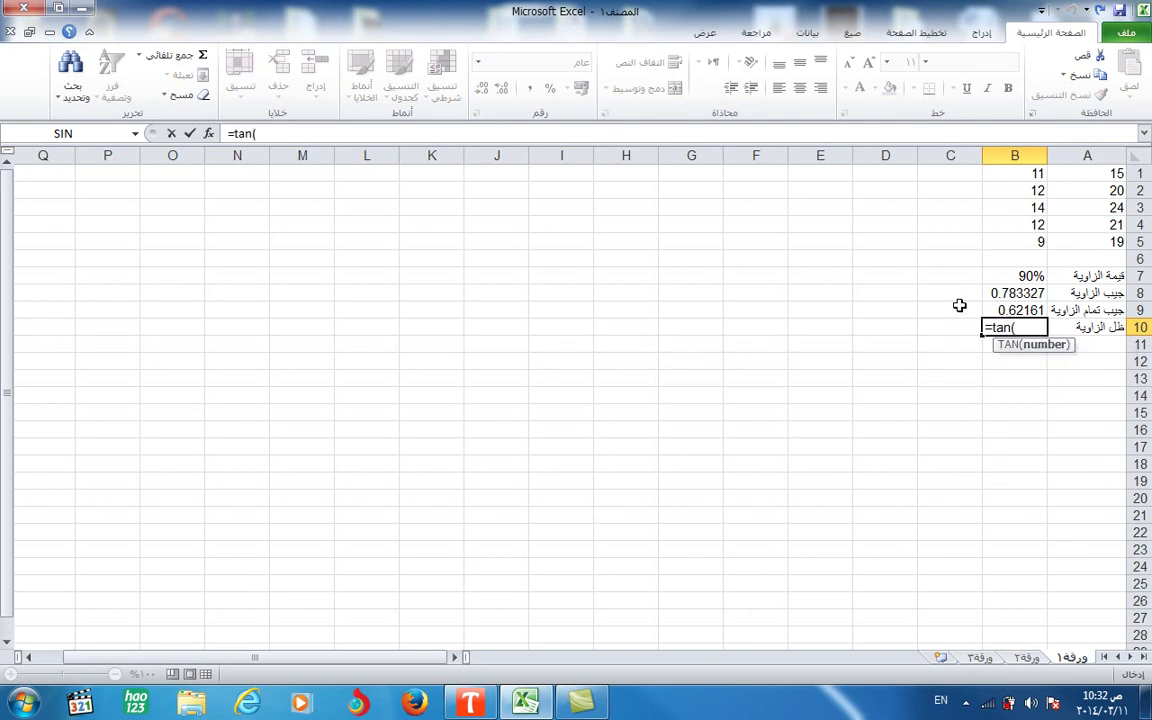
{"action": "left_click", "coordinate": [1012, 276]}
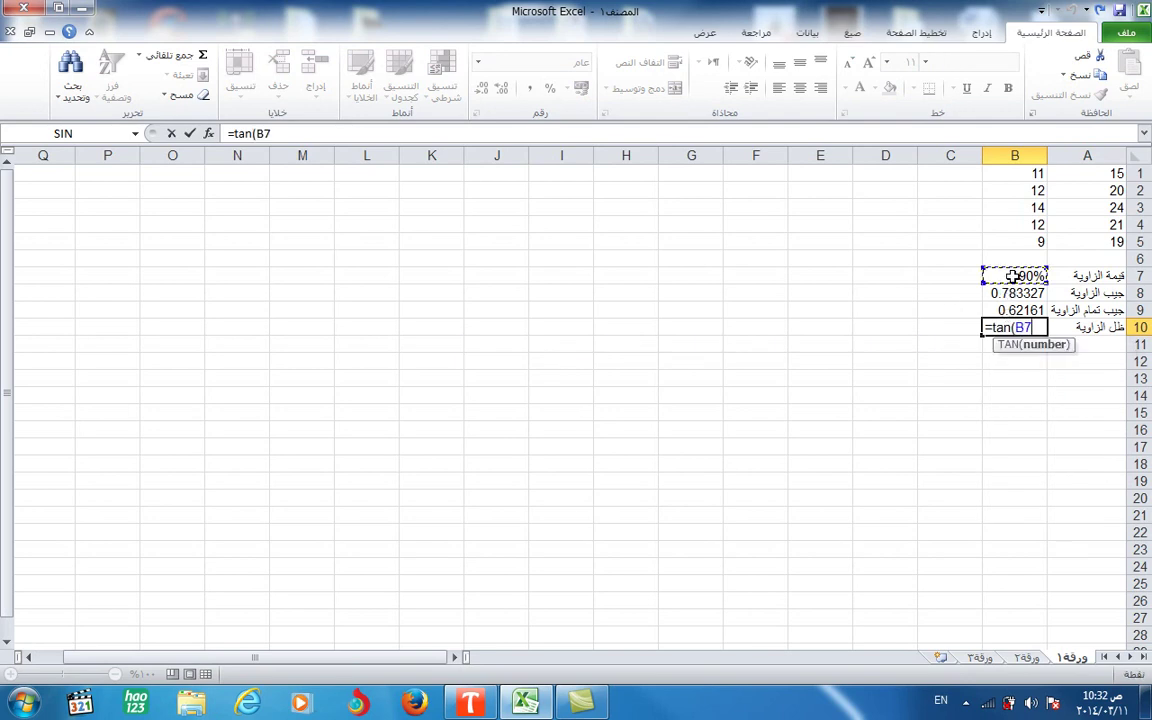
{"action": "type", "text": ")"}
{"action": "key", "text": "Return"}
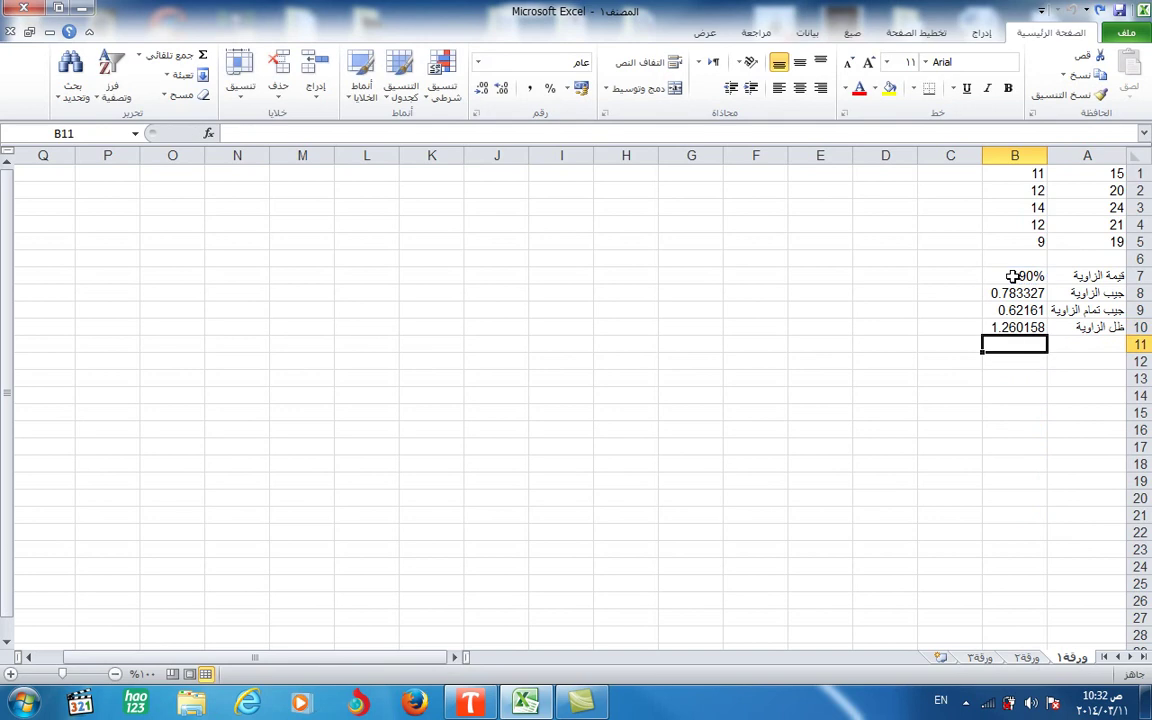
{"action": "left_click", "coordinate": [1002, 328]}
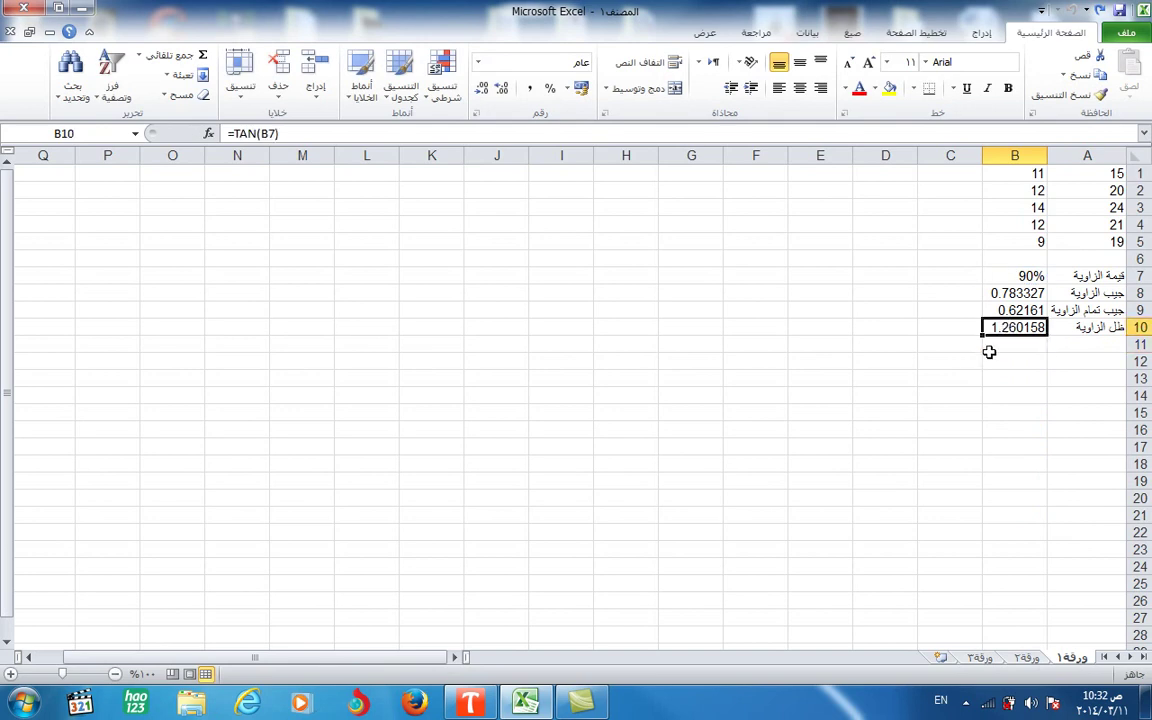
Build =TAN(B7) in C10 through the Insert Function dialog, matching 1.260158
{"action": "key", "text": "Left"}
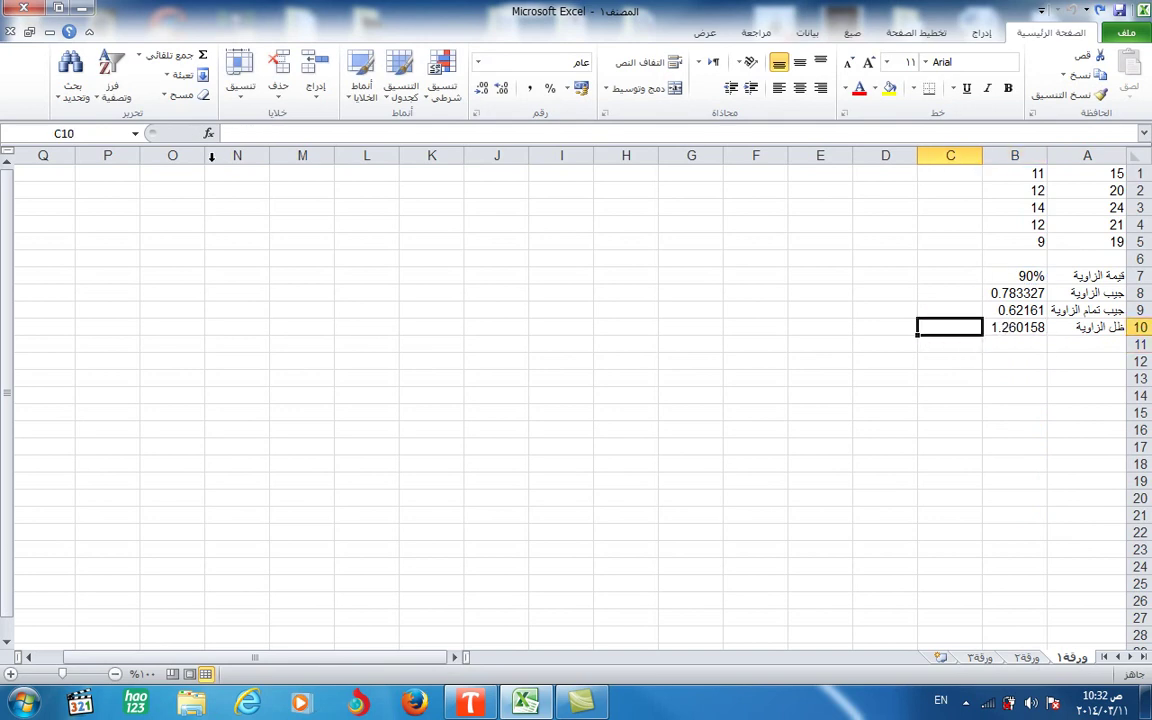
{"action": "left_click", "coordinate": [210, 135]}
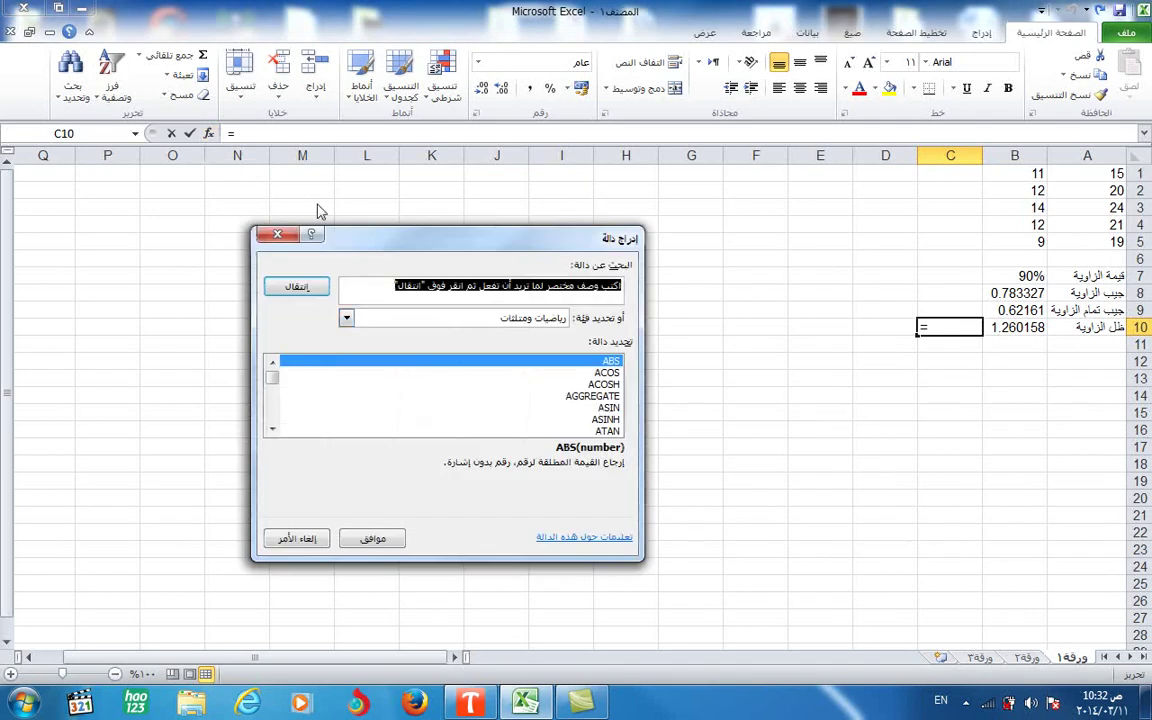
{"action": "left_click", "coordinate": [605, 409]}
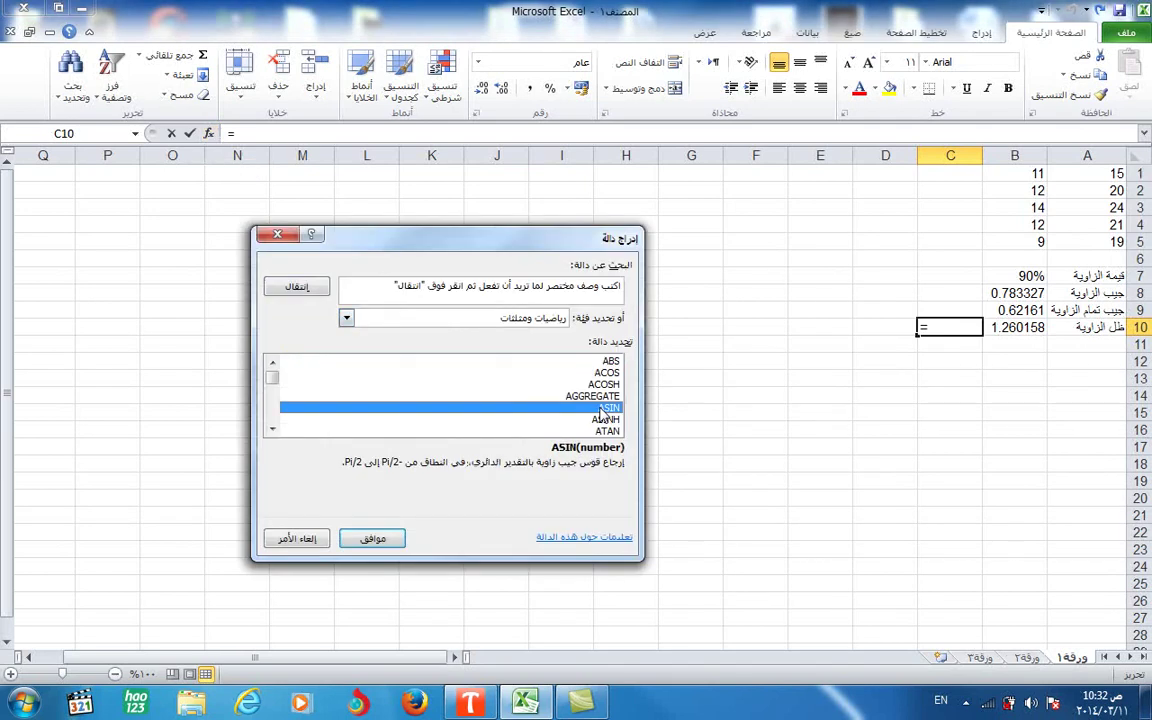
{"action": "key", "text": "t"}
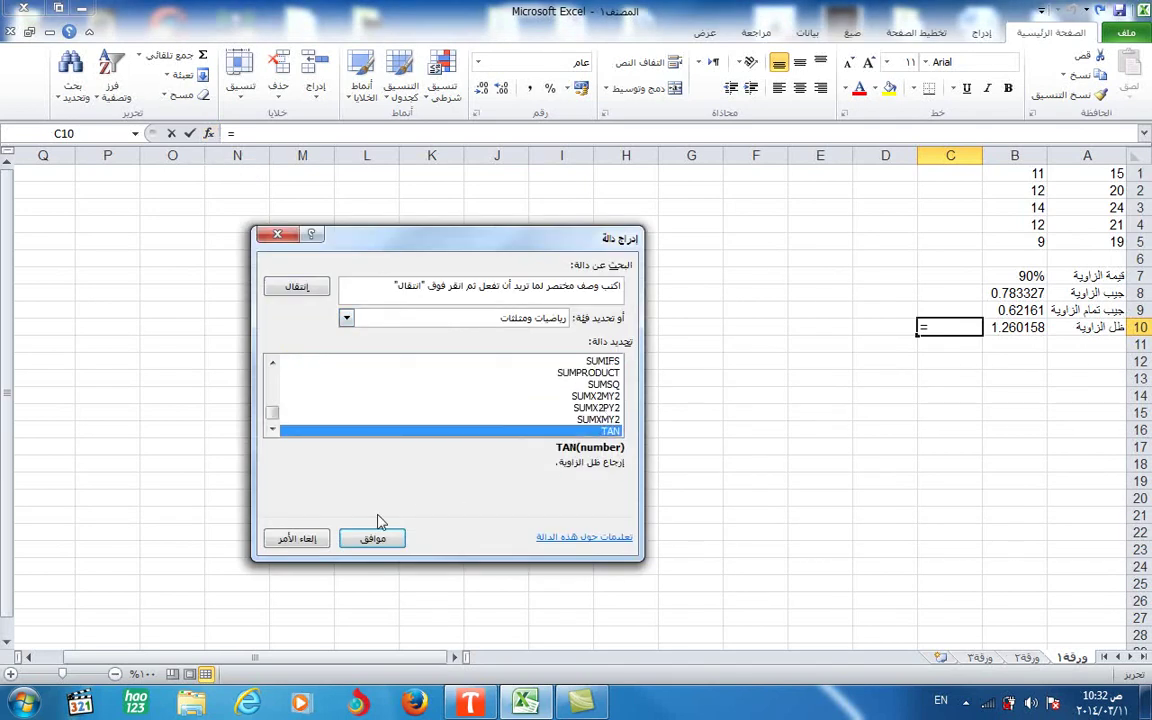
{"action": "left_click", "coordinate": [373, 538]}
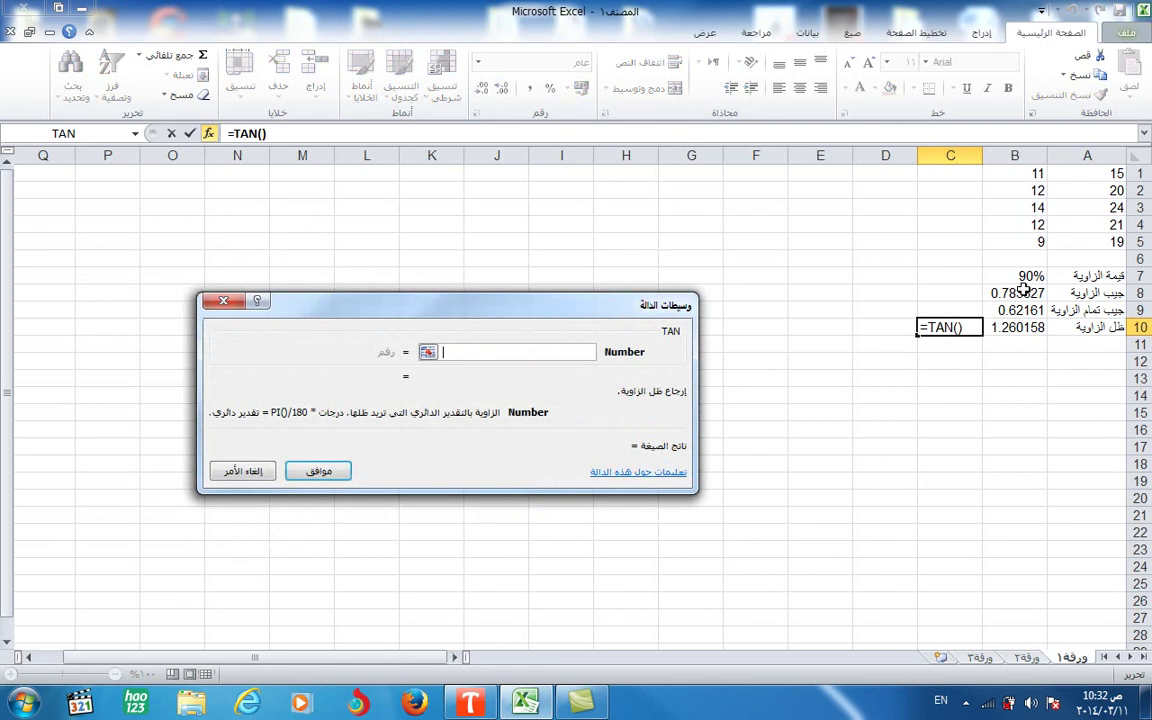
{"action": "left_click", "coordinate": [1028, 276]}
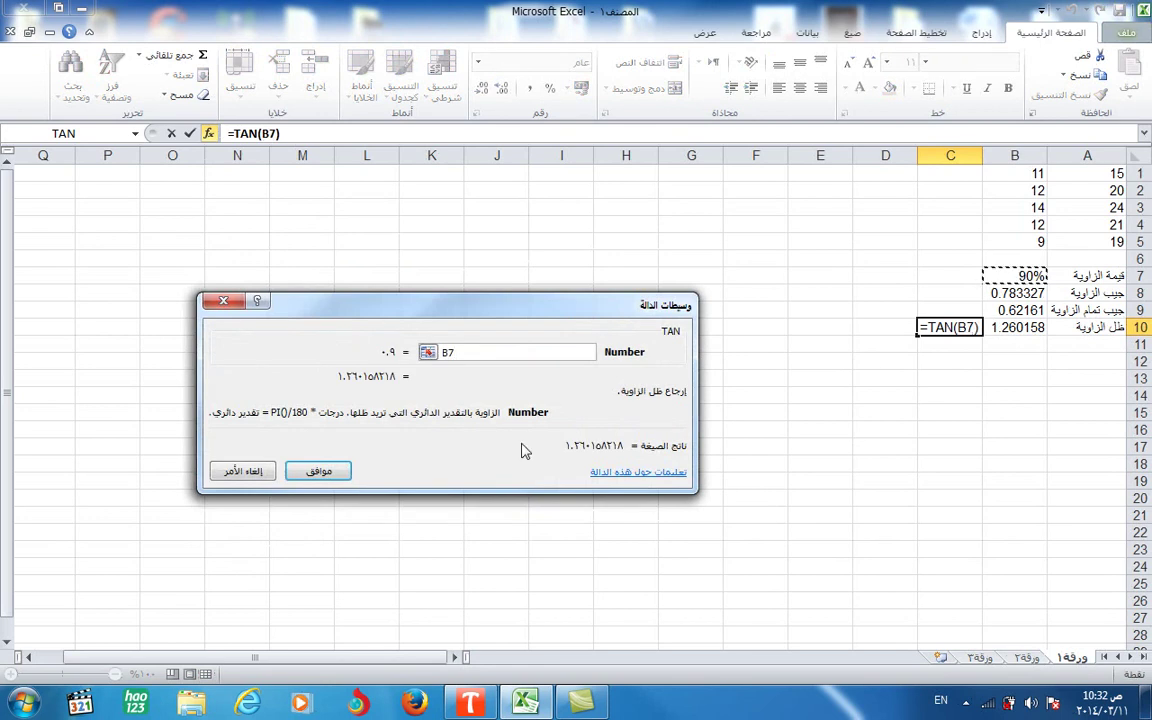
{"action": "left_click", "coordinate": [320, 480]}
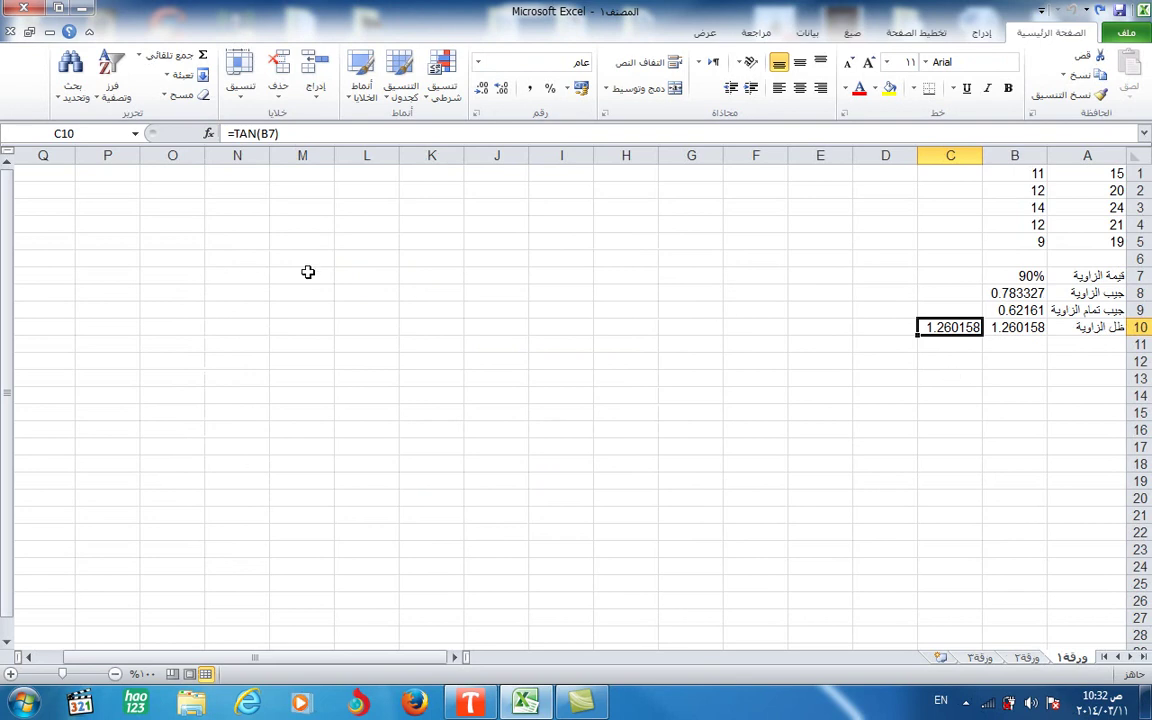
Enter =LOG(B14;12) in B15, returning 2.221999 for the 25000% number
{"action": "left_click", "coordinate": [1069, 351]}
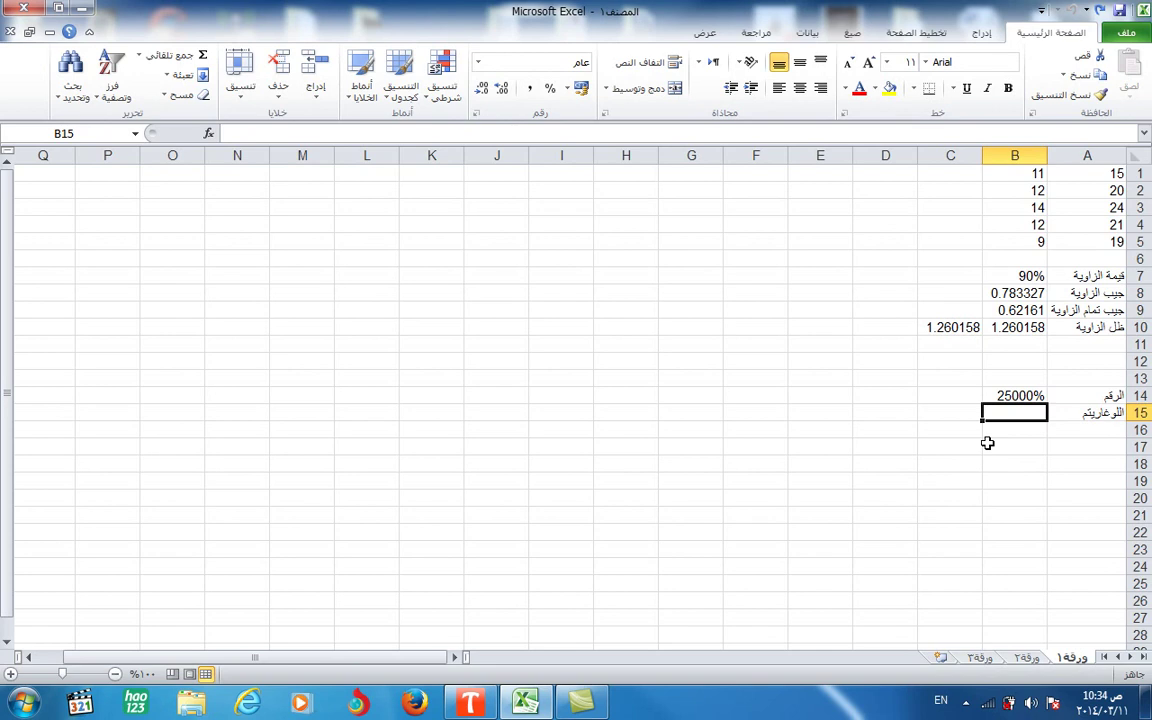
{"action": "type", "text": "="}
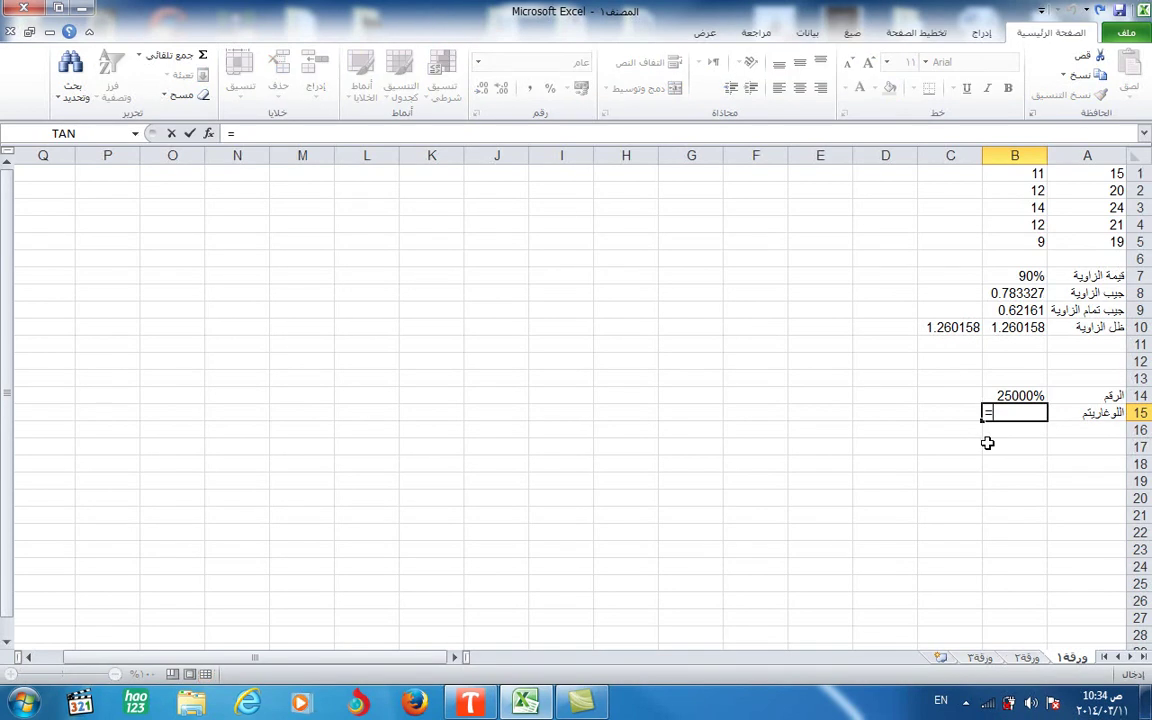
{"action": "type", "text": "log"}
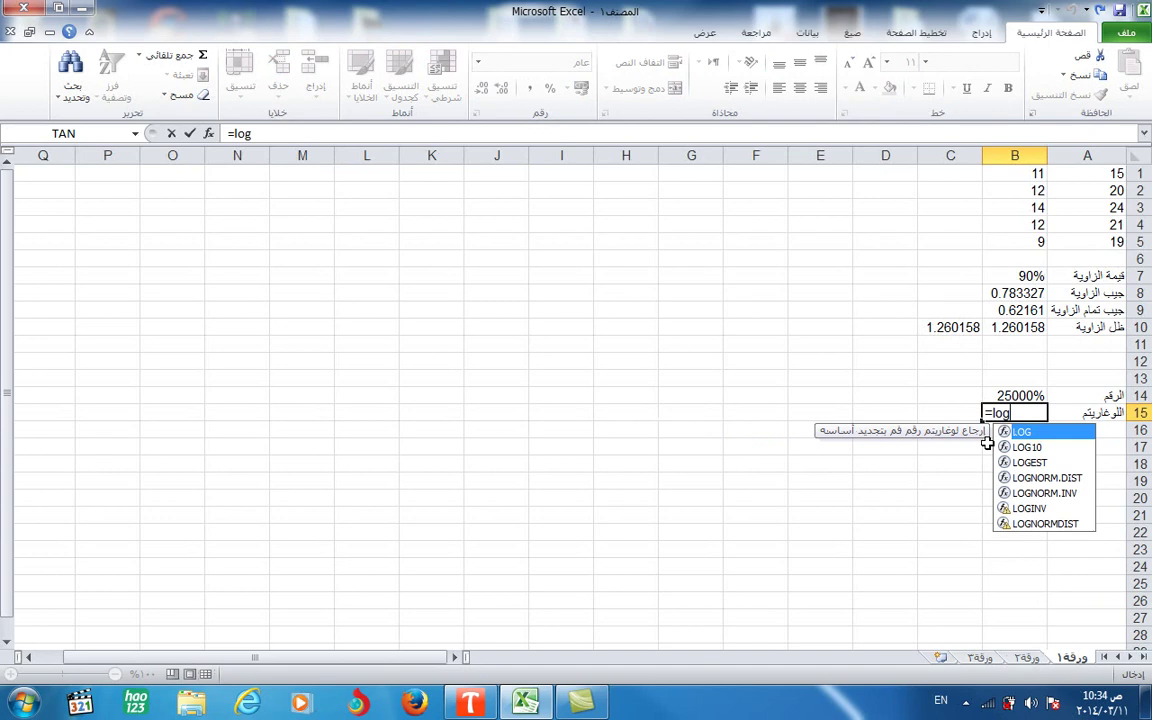
{"action": "type", "text": "("}
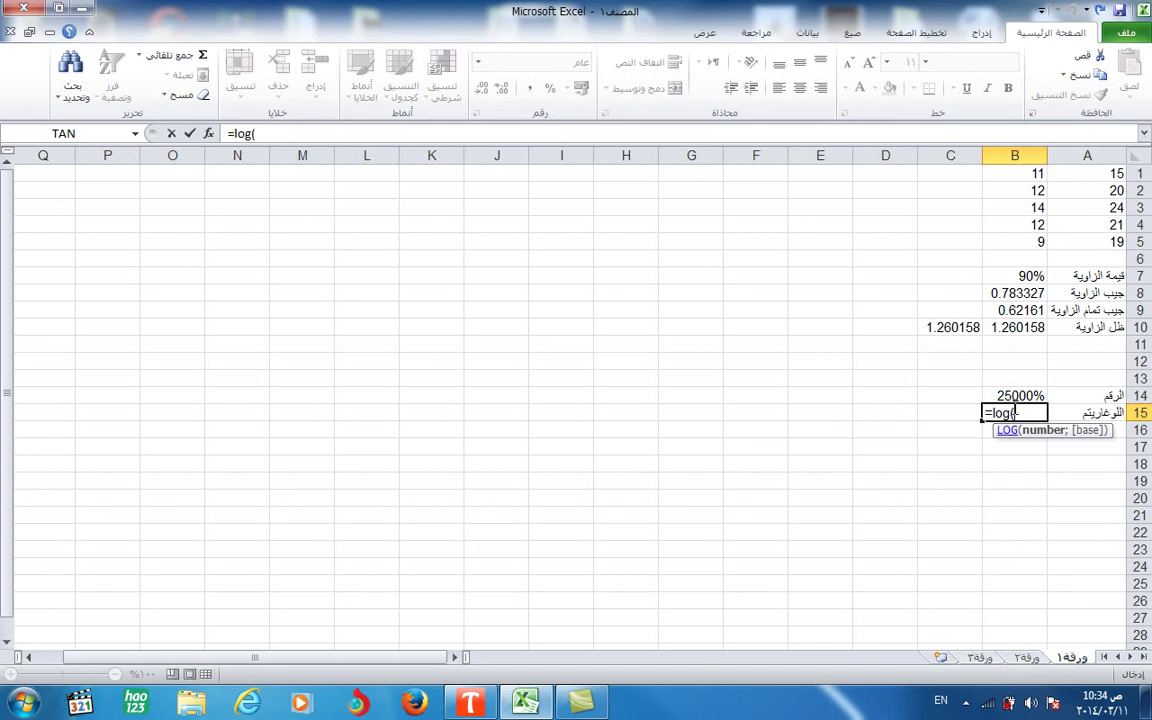
{"action": "left_click", "coordinate": [1014, 395]}
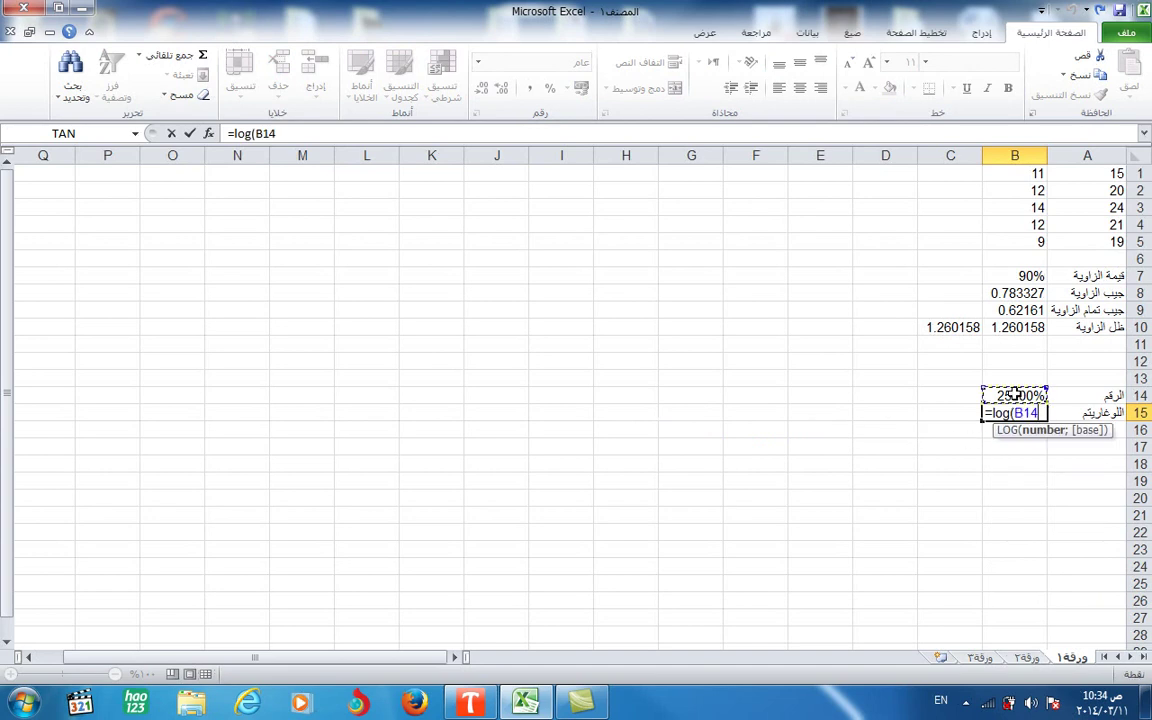
{"action": "type", "text": ";12"}
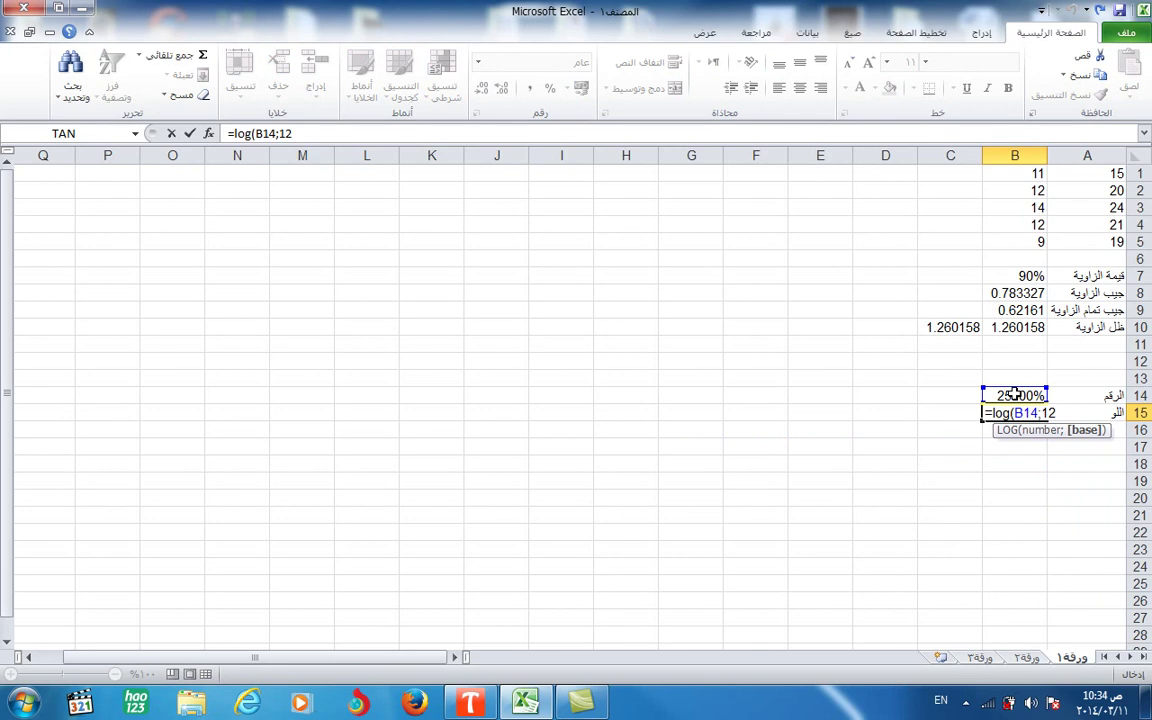
{"action": "type", "text": ")"}
{"action": "key", "text": "Return"}
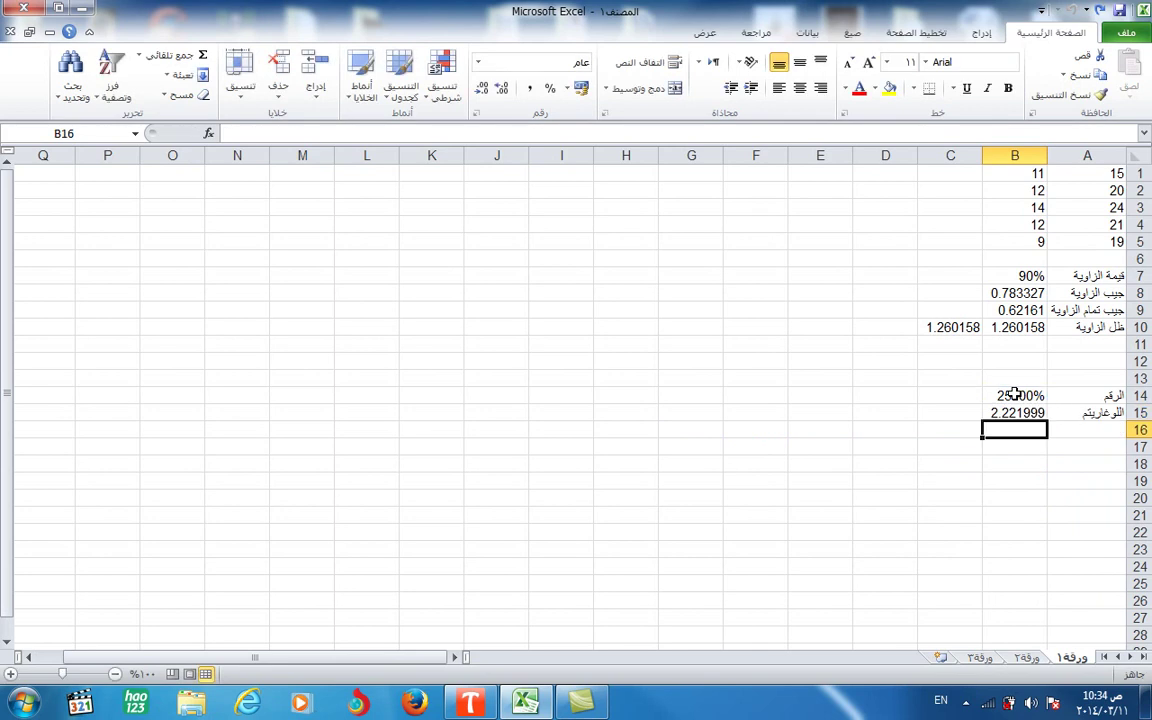
Build LOG of B14 with base 12 in C15 via the Insert Function dialog, showing 2.221999
{"action": "left_click", "coordinate": [938, 414]}
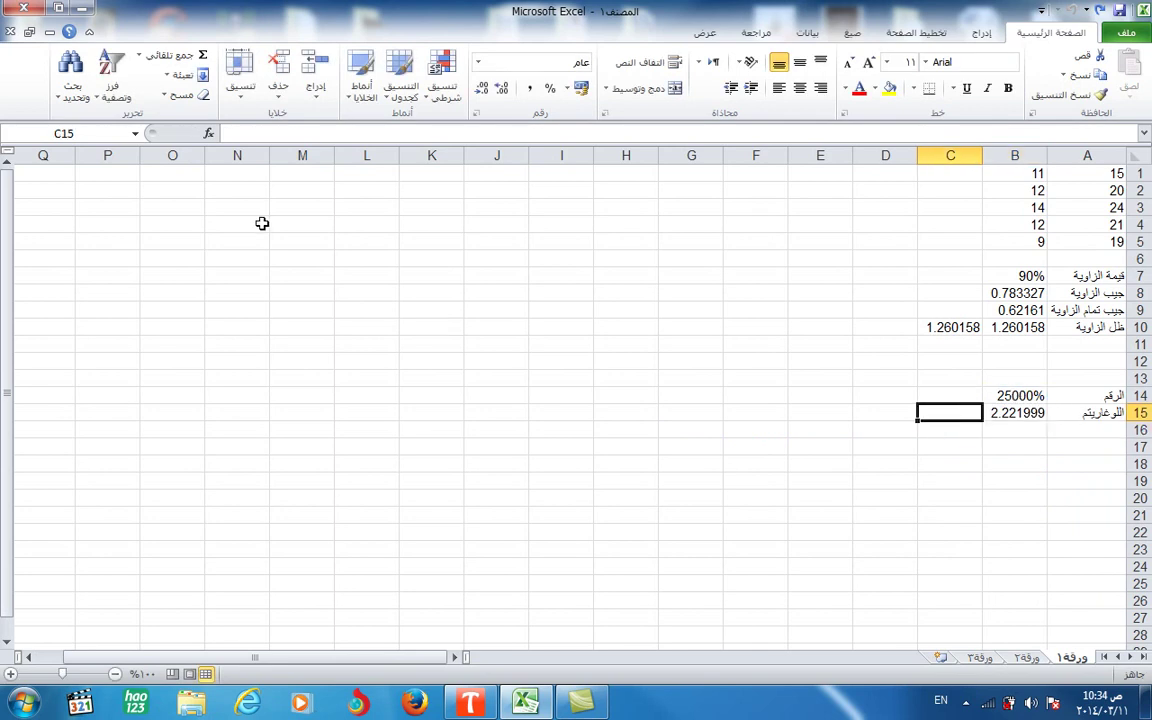
{"action": "left_click", "coordinate": [209, 135]}
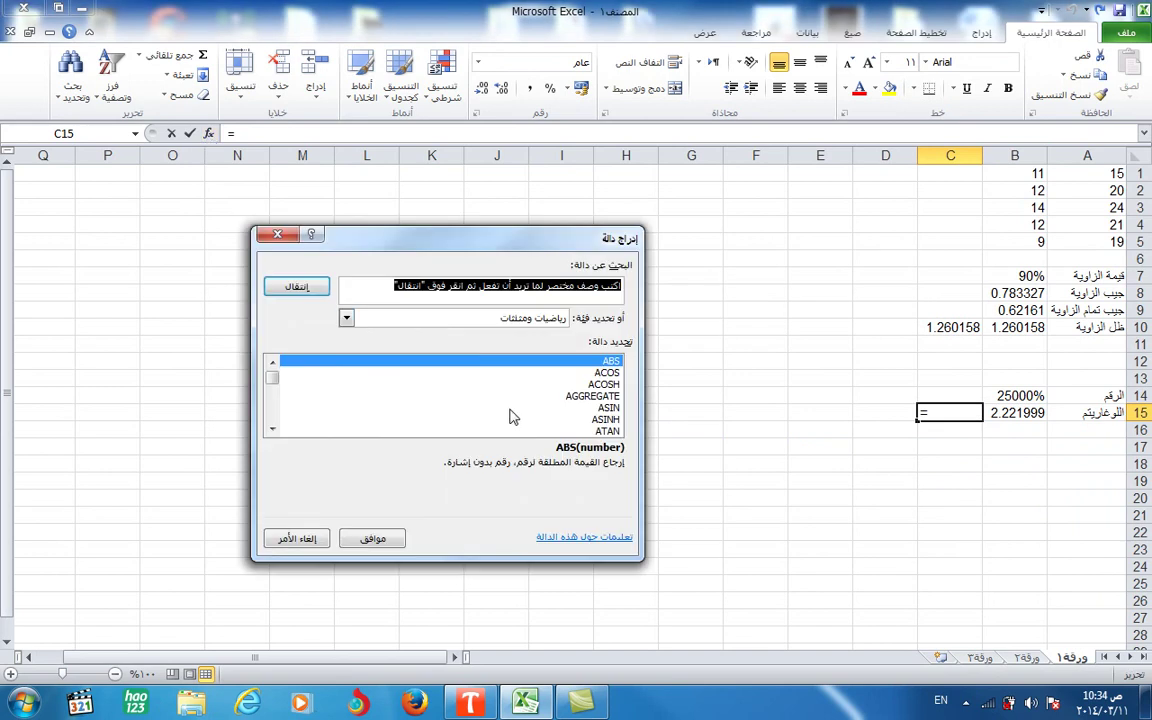
{"action": "left_click", "coordinate": [552, 410]}
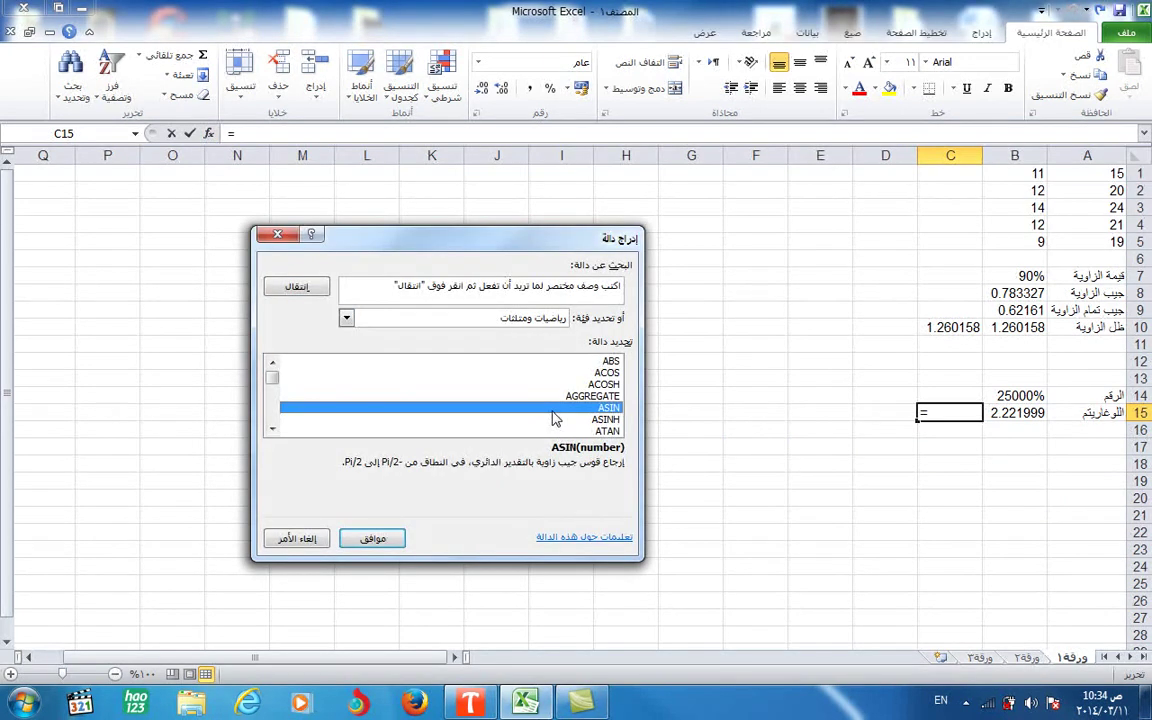
{"action": "key", "text": "l"}
{"action": "key", "text": "l"}
{"action": "key", "text": "l"}
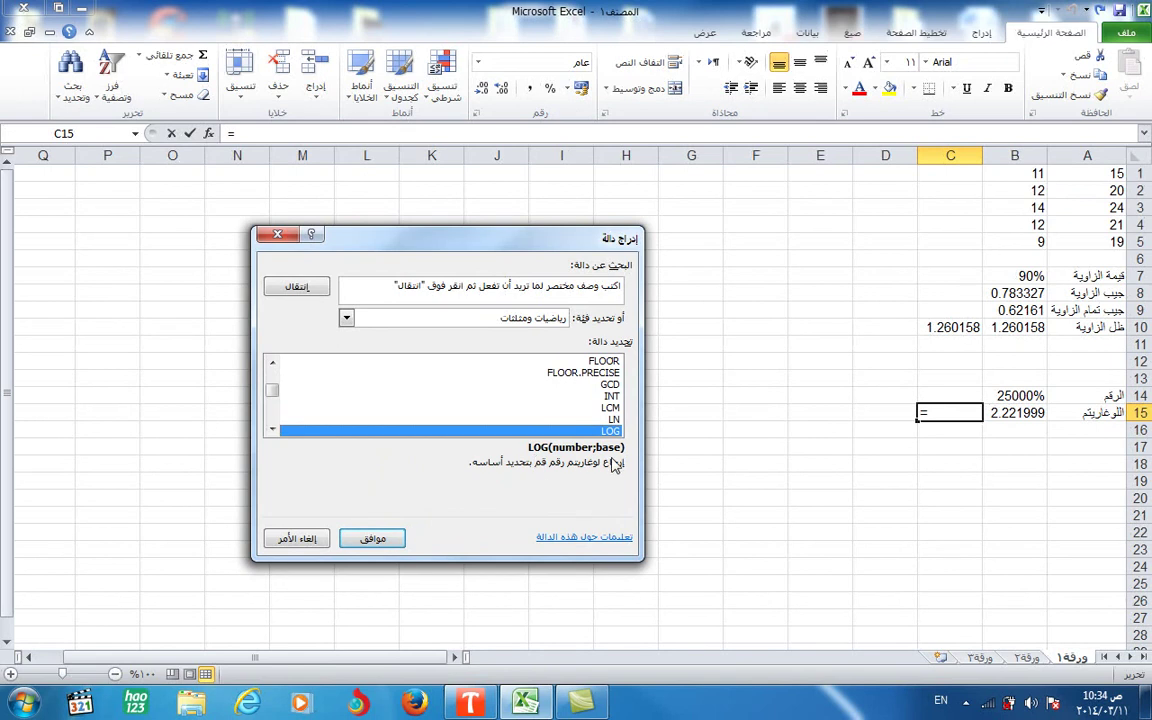
{"action": "left_click", "coordinate": [372, 538]}
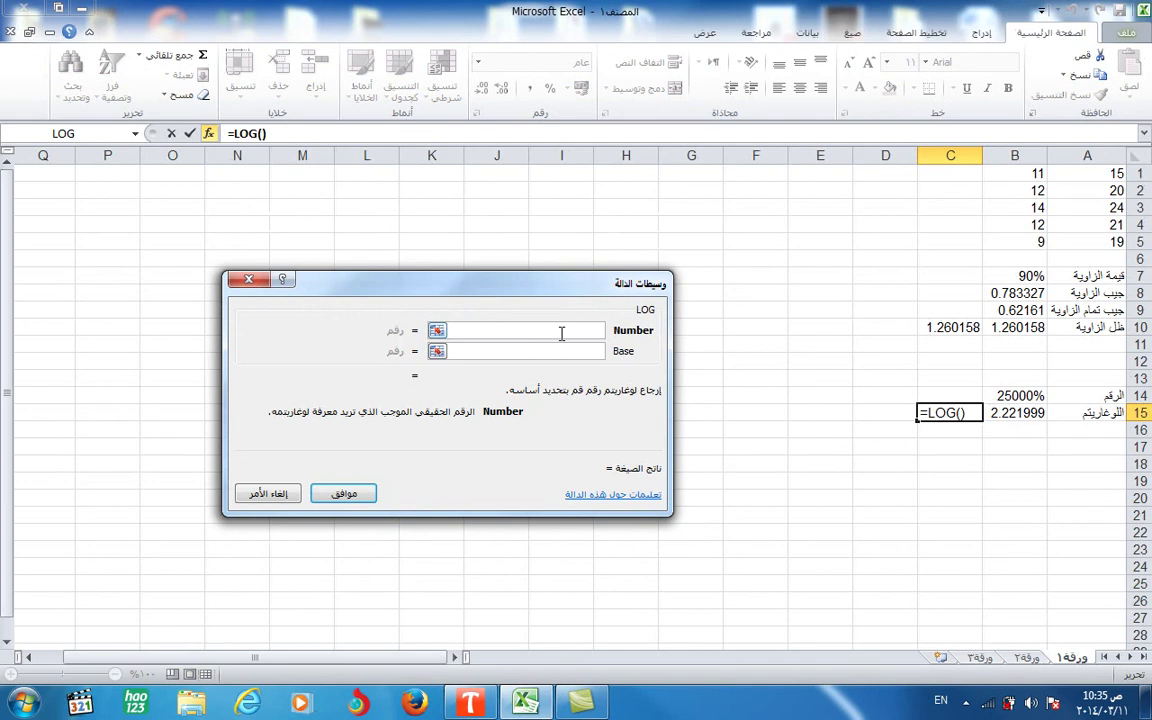
{"action": "left_click", "coordinate": [1006, 393]}
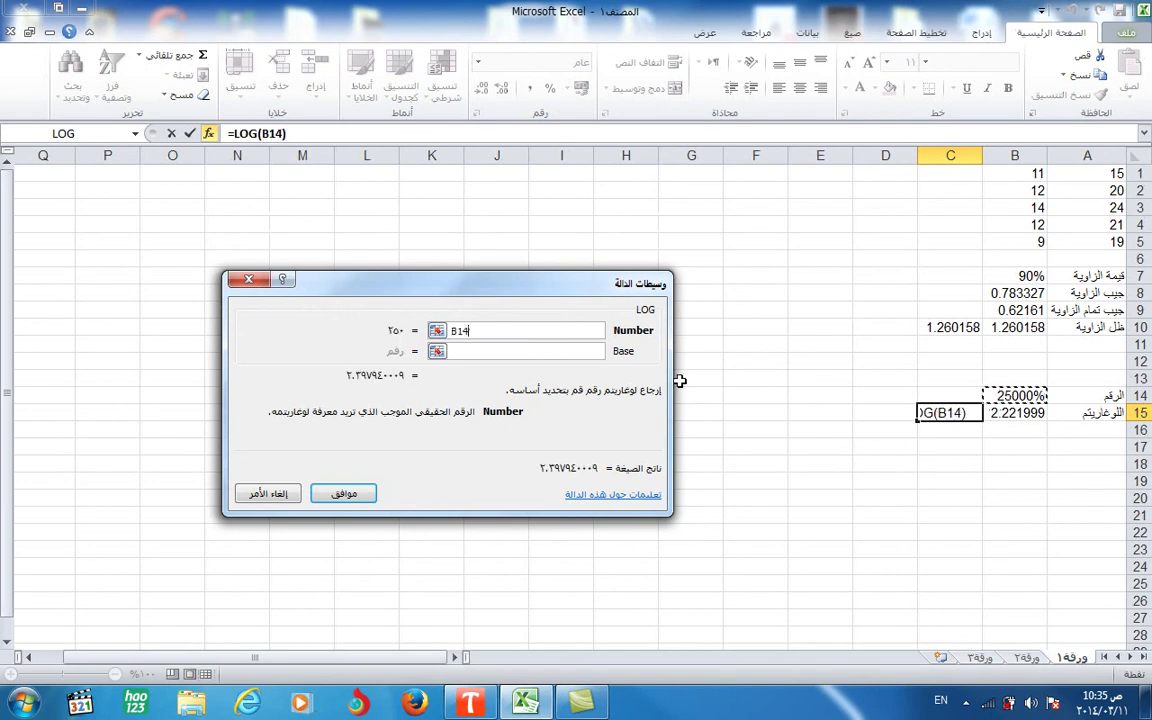
{"action": "left_click", "coordinate": [551, 350]}
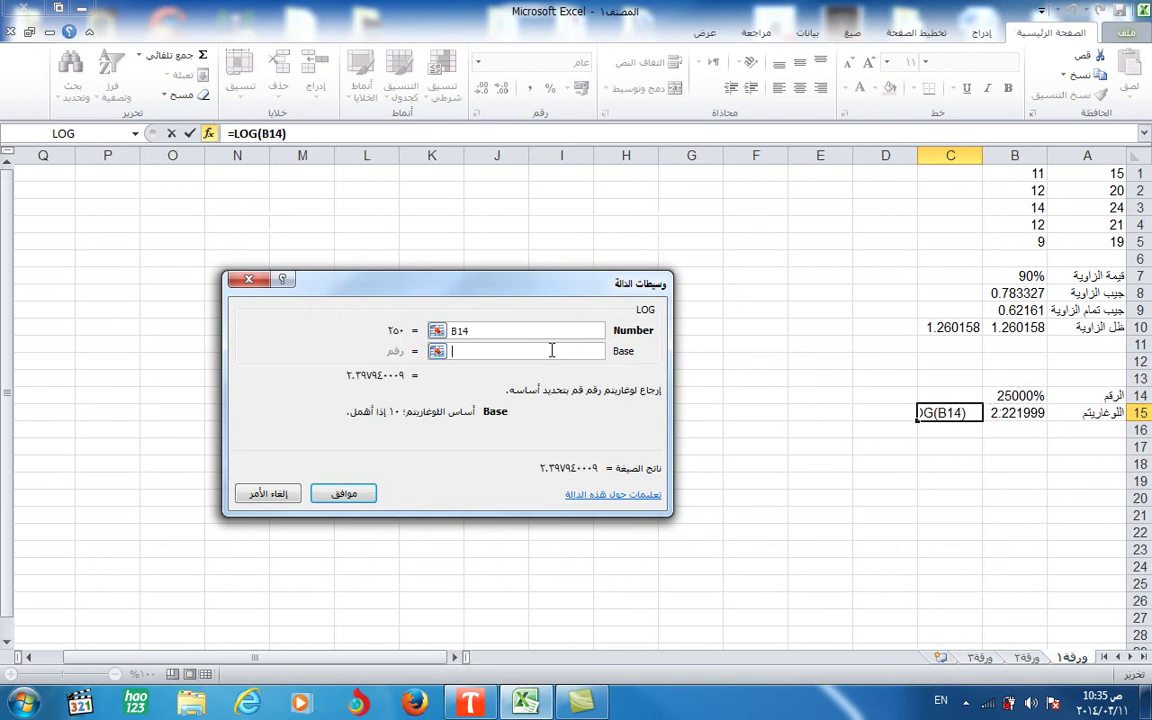
{"action": "type", "text": "12"}
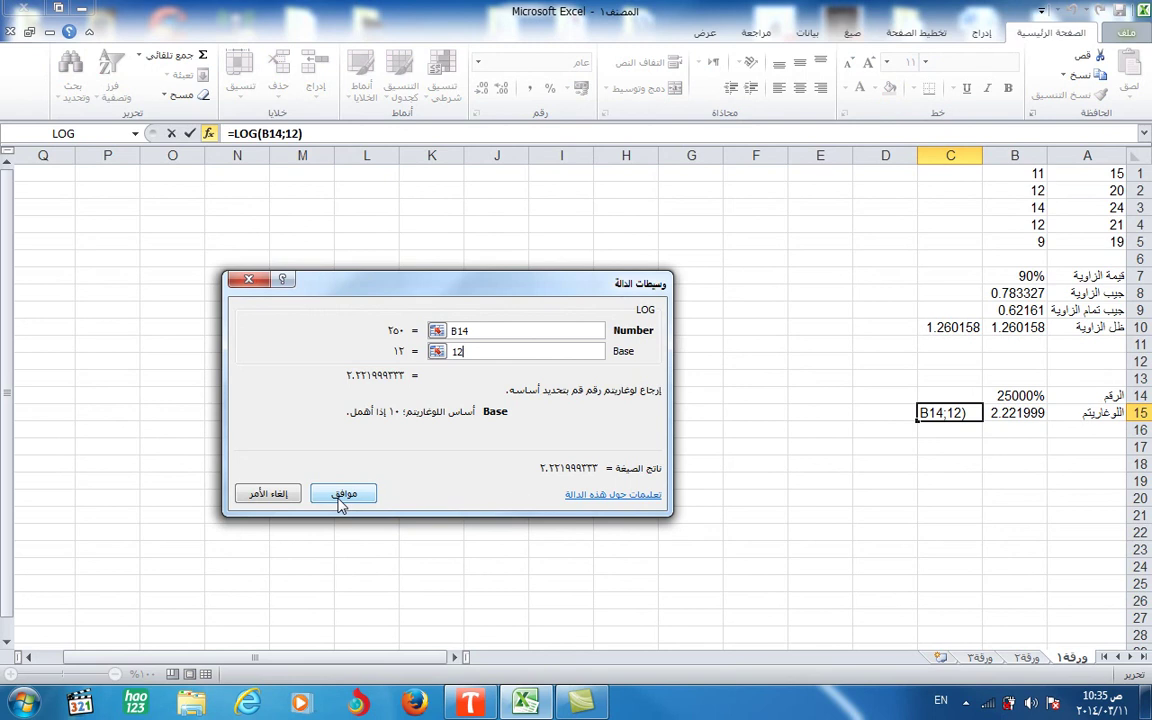
{"action": "left_click", "coordinate": [343, 494]}
{"action": "left_click", "coordinate": [1101, 436]}
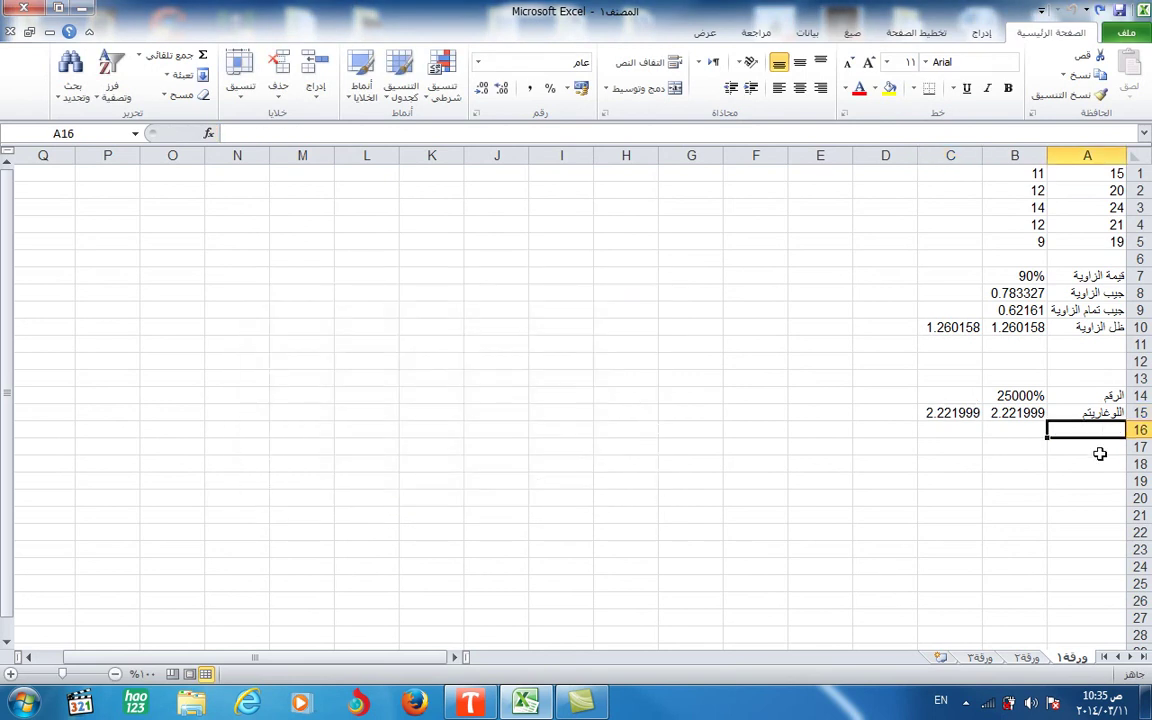
{"action": "left_click", "coordinate": [1101, 450]}
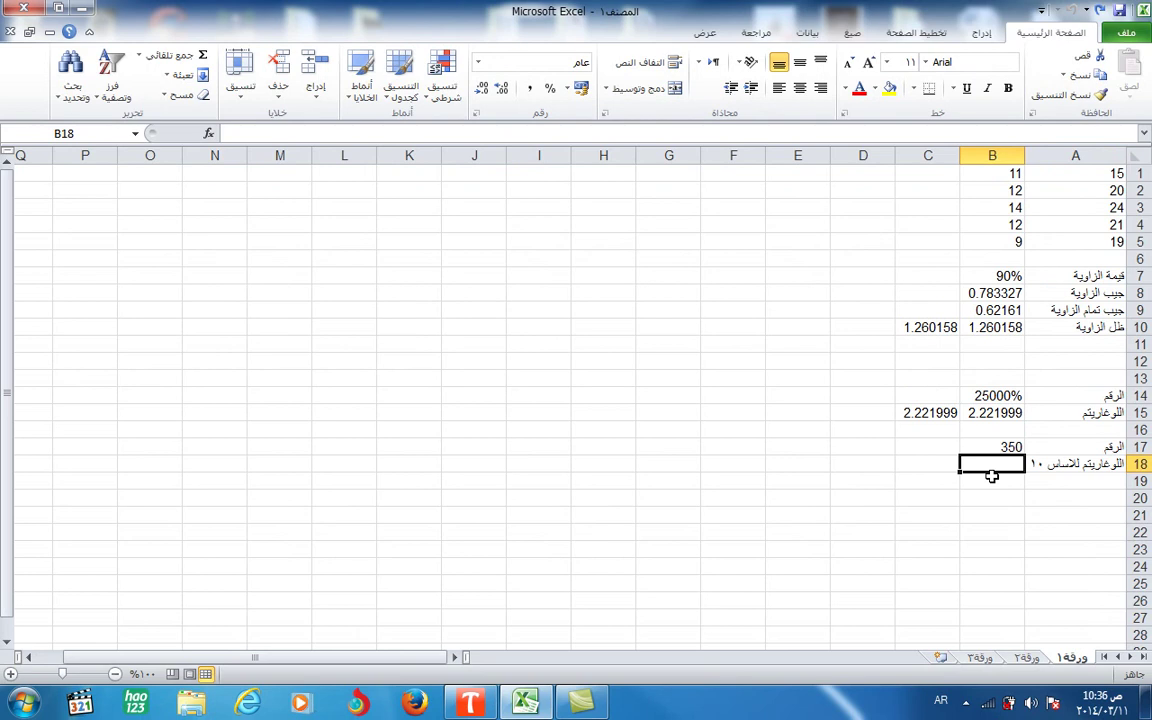
Enter =LOG10(B17) in B18, giving 2.544068 as the base-10 logarithm of 350
{"action": "key", "text": "alt+shift"}
{"action": "type", "text": "=log1"}
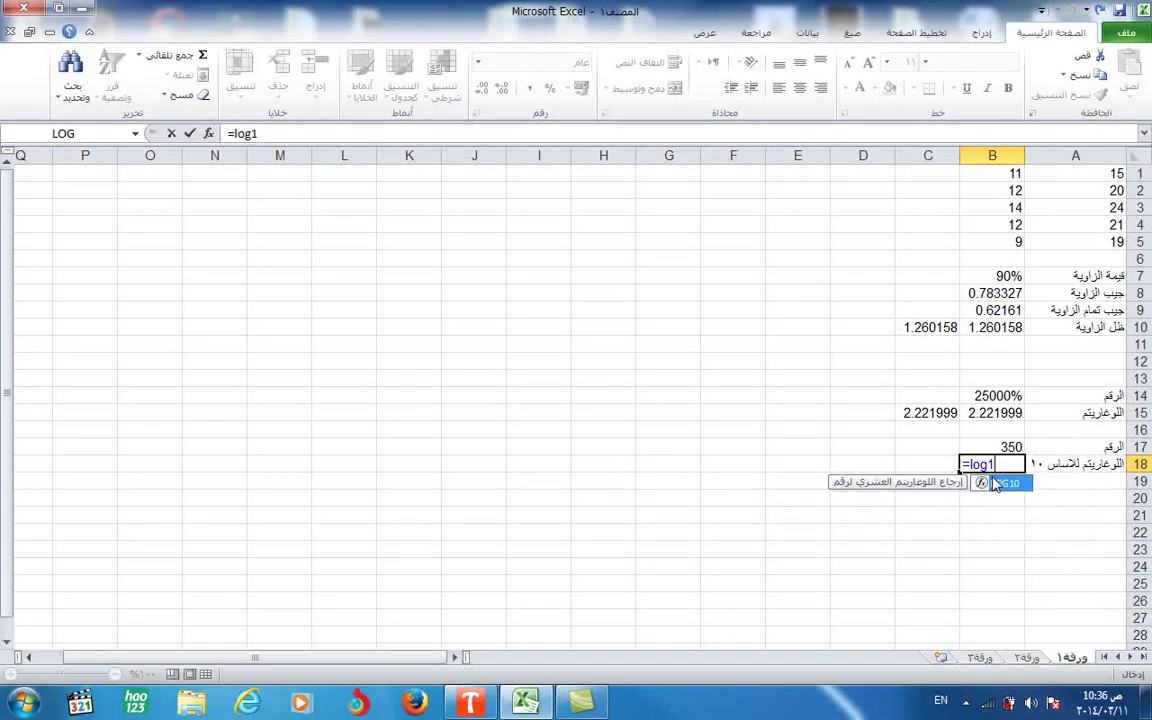
{"action": "type", "text": "0"}
{"action": "type", "text": "("}
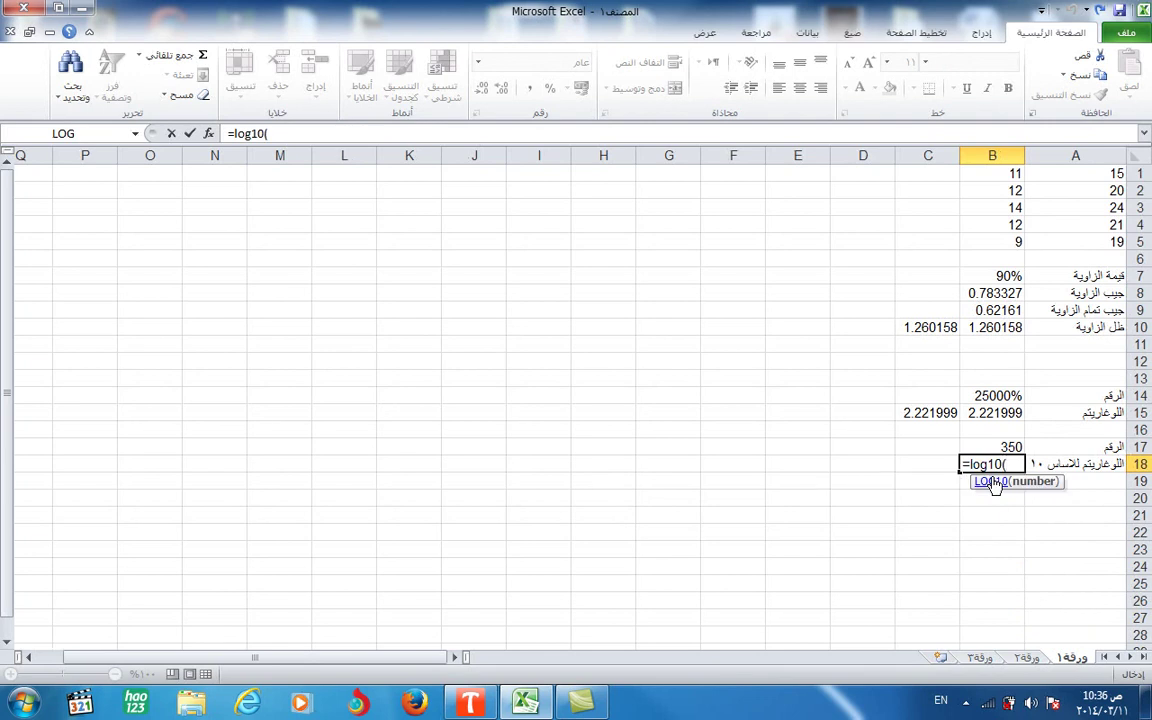
{"action": "left_click", "coordinate": [991, 446]}
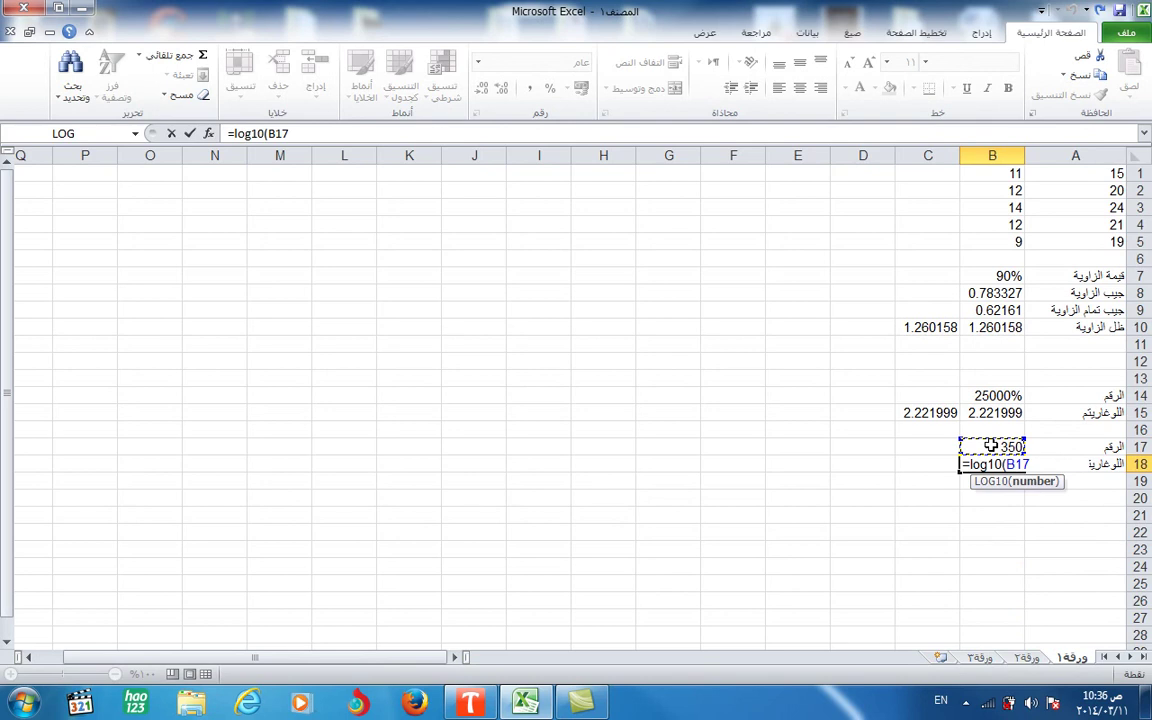
{"action": "type", "text": ")"}
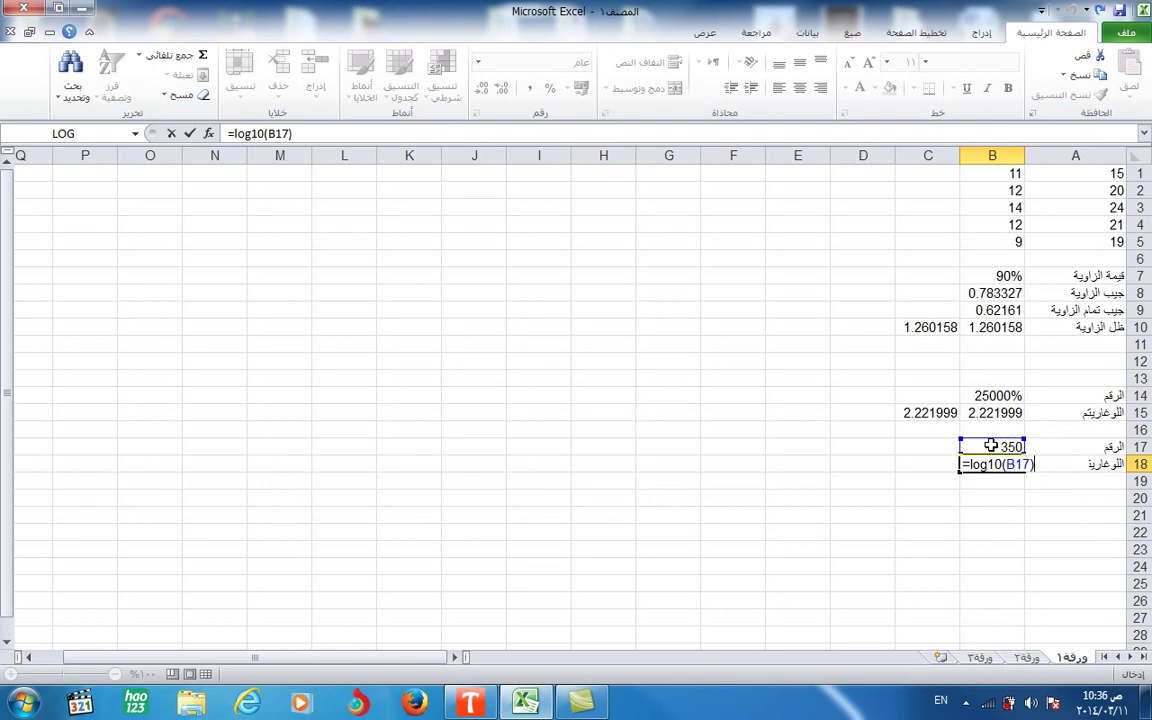
{"action": "key", "text": "Return"}
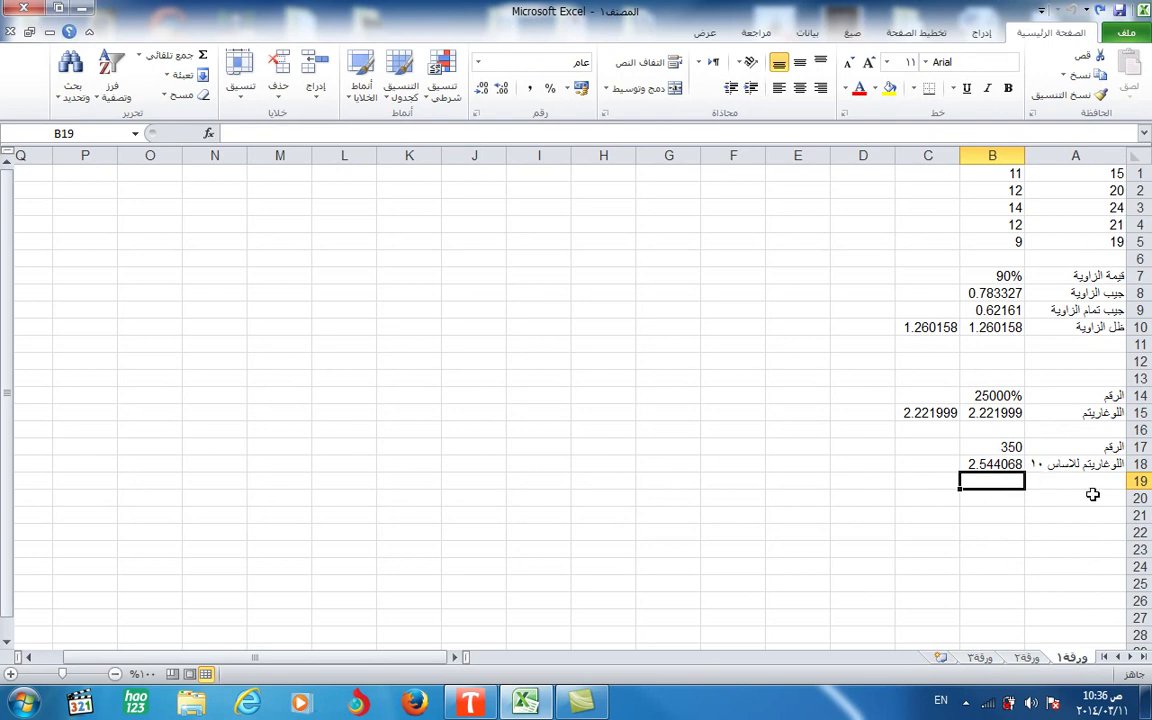
Enter base 10 in G5 and exponent 5 in G6
{"action": "left_click", "coordinate": [1076, 507]}
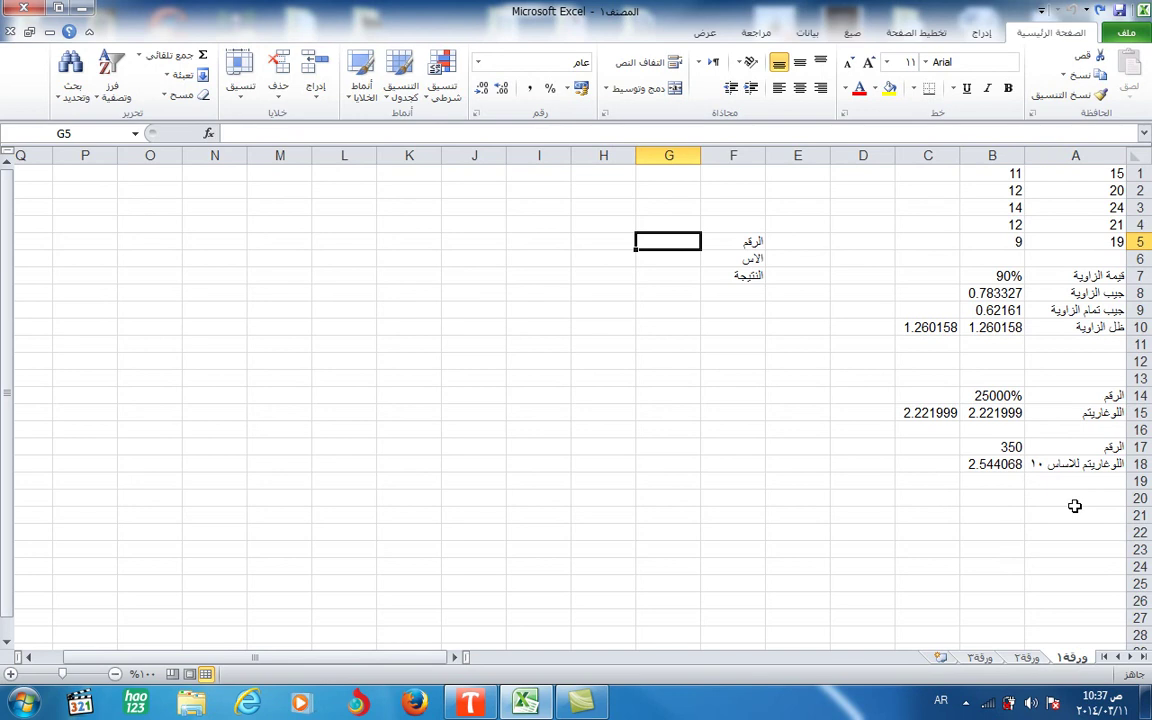
{"action": "type", "text": "10"}
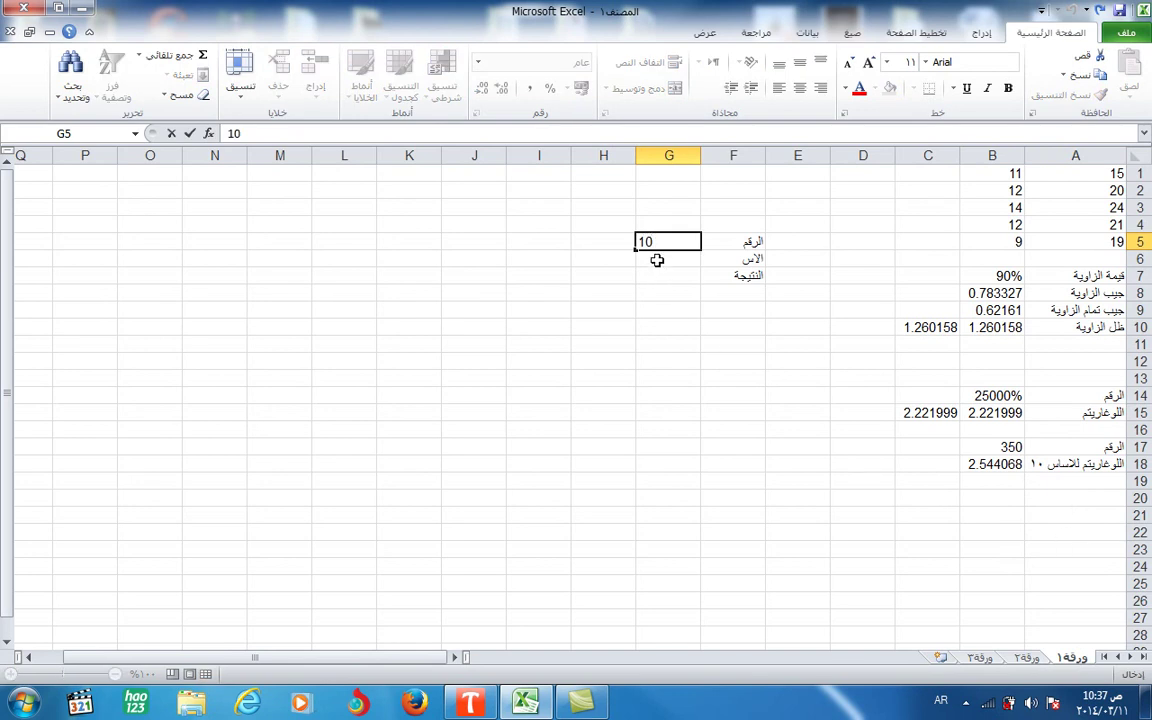
{"action": "left_click", "coordinate": [656, 259]}
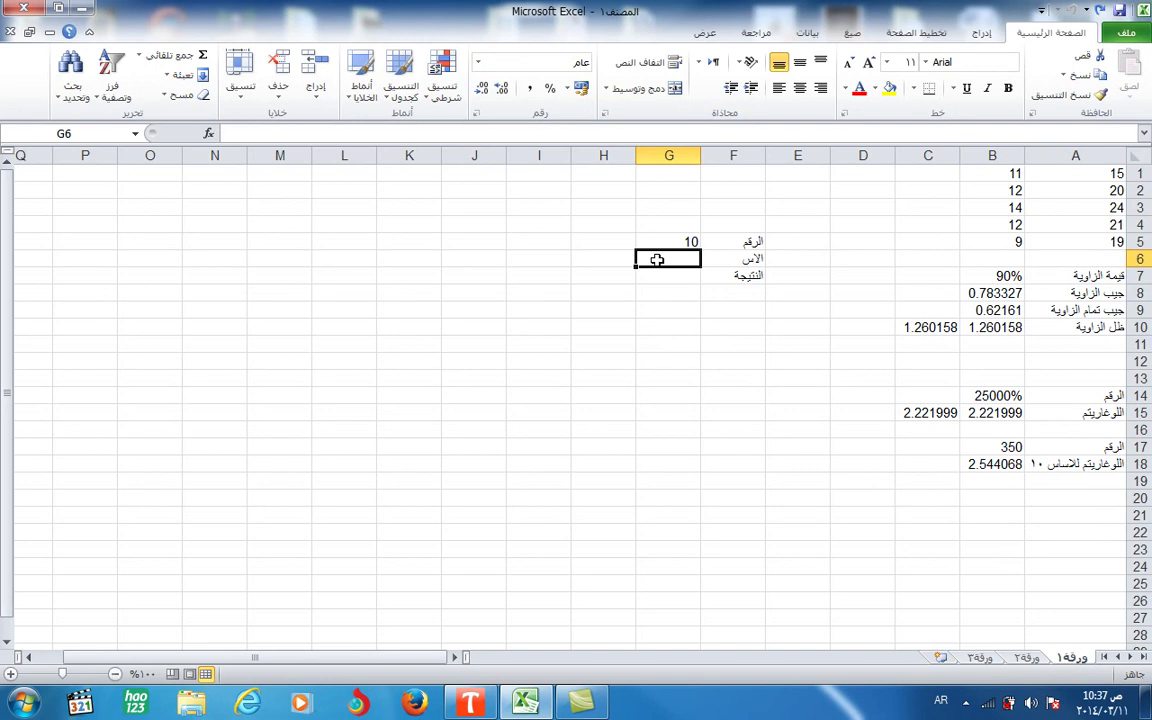
{"action": "type", "text": "5"}
{"action": "left_click", "coordinate": [649, 276]}
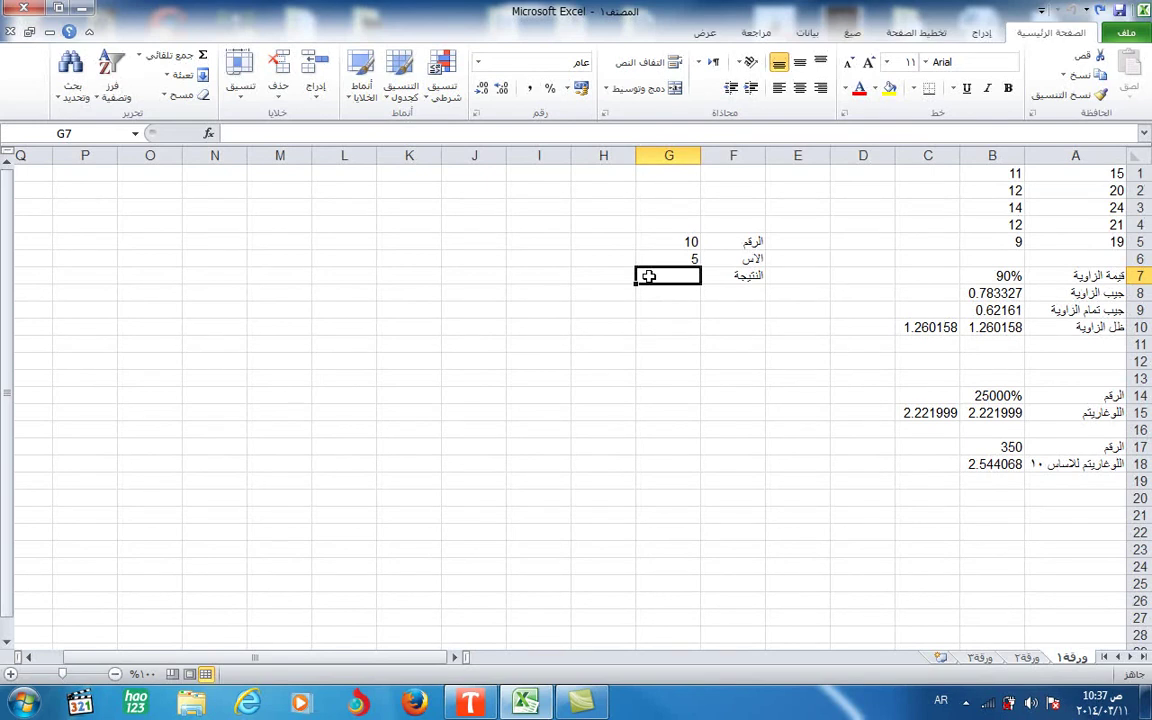
Enter =POWER(G5;G6) in G7, returning 100000
{"action": "type", "text": "="}
{"action": "key", "text": "alt+shift"}
{"action": "type", "text": "pow"}
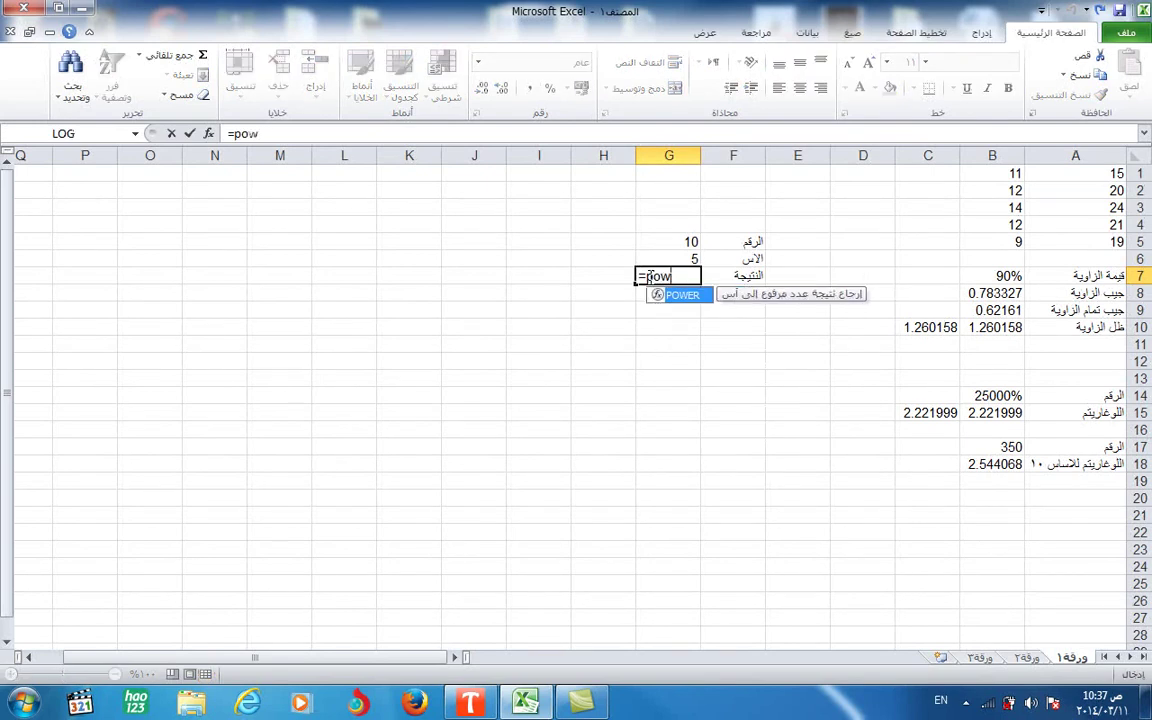
{"action": "type", "text": "er("}
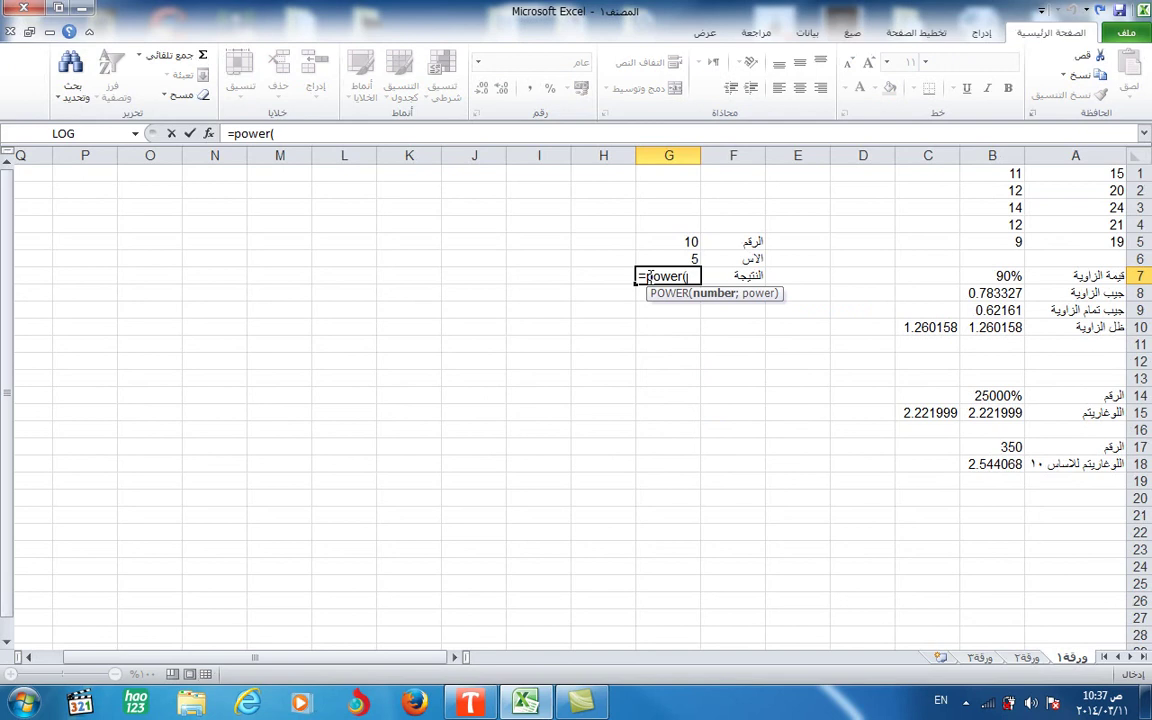
{"action": "left_click", "coordinate": [680, 242]}
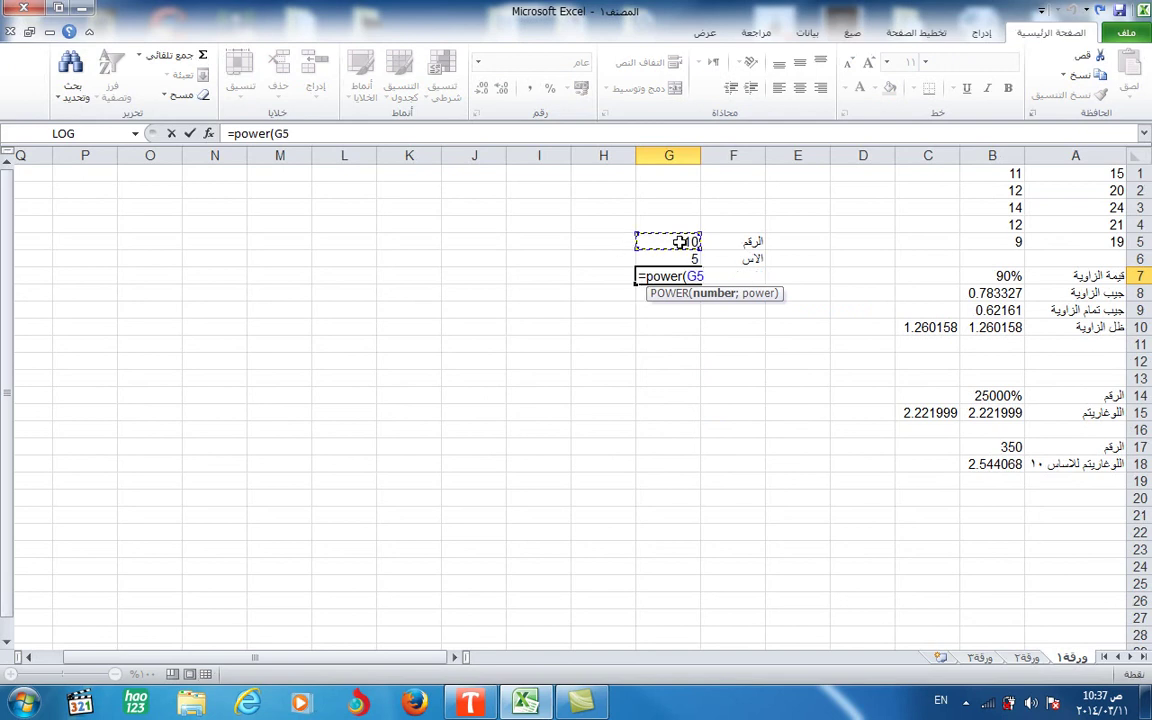
{"action": "type", "text": ";"}
{"action": "left_click", "coordinate": [670, 258]}
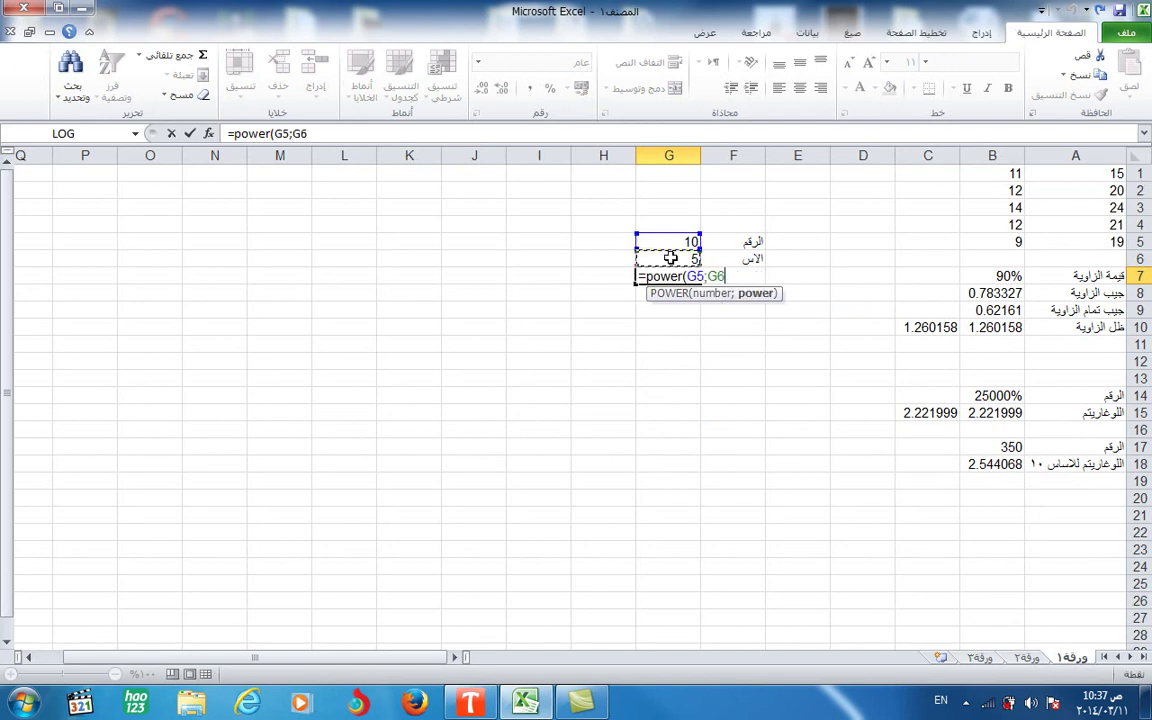
{"action": "type", "text": ")"}
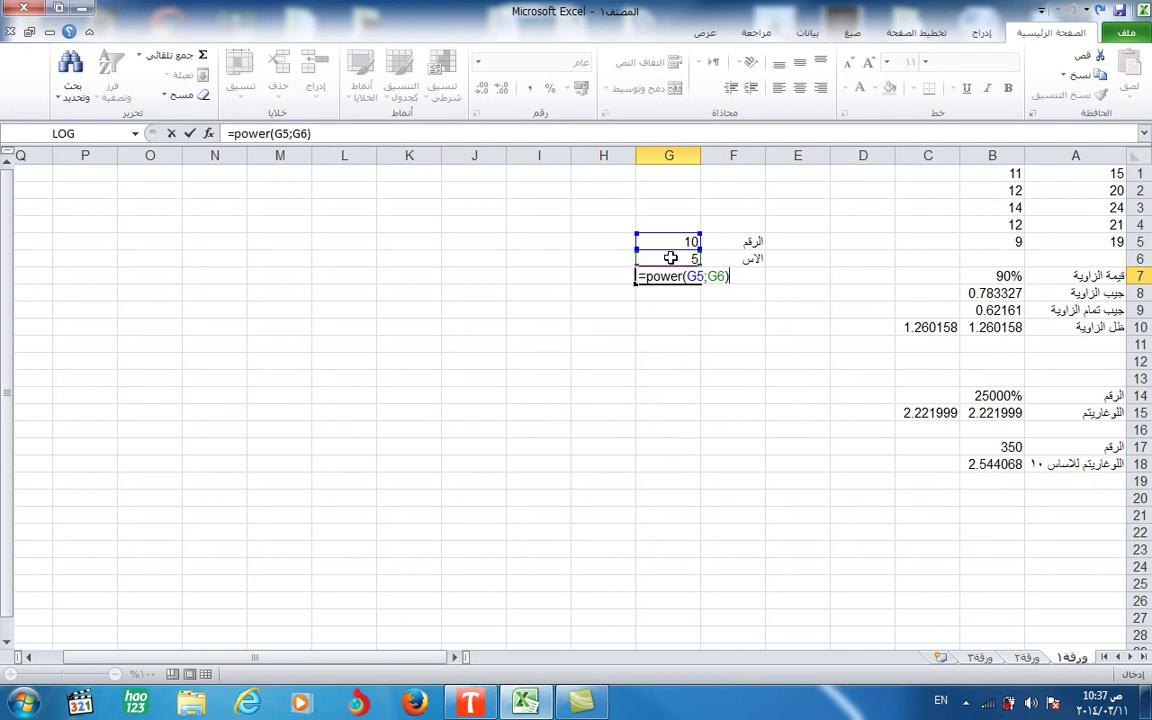
{"action": "key", "text": "Return"}
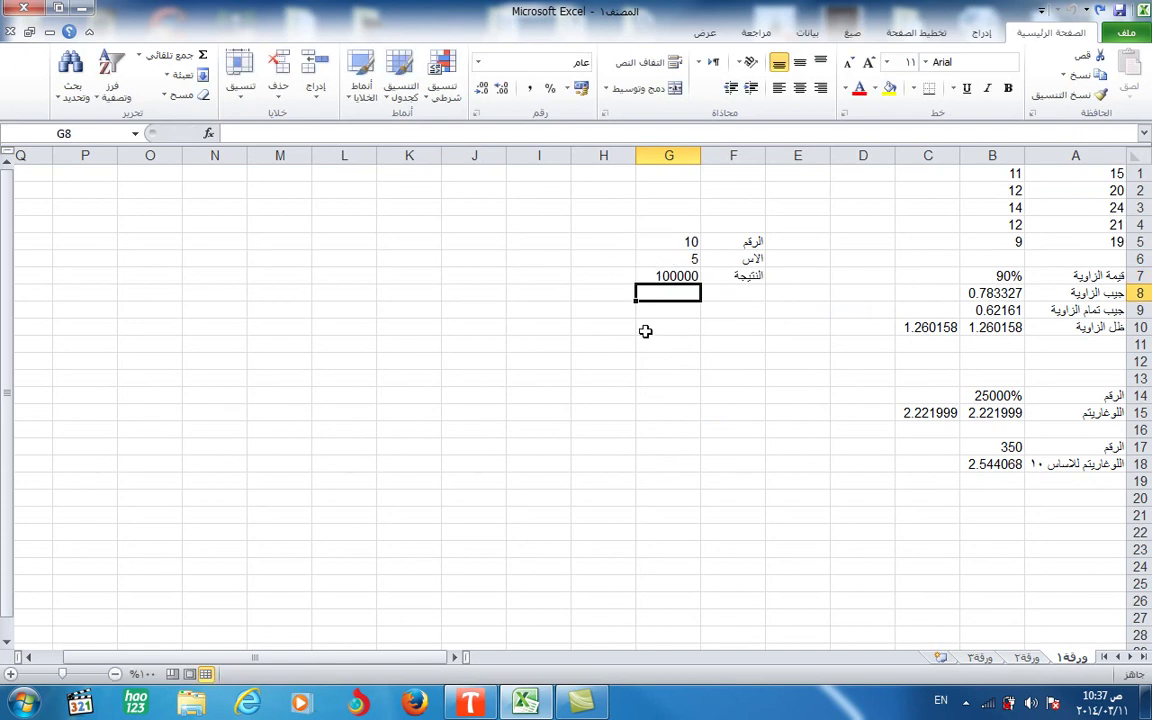
{"action": "left_click", "coordinate": [603, 241]}
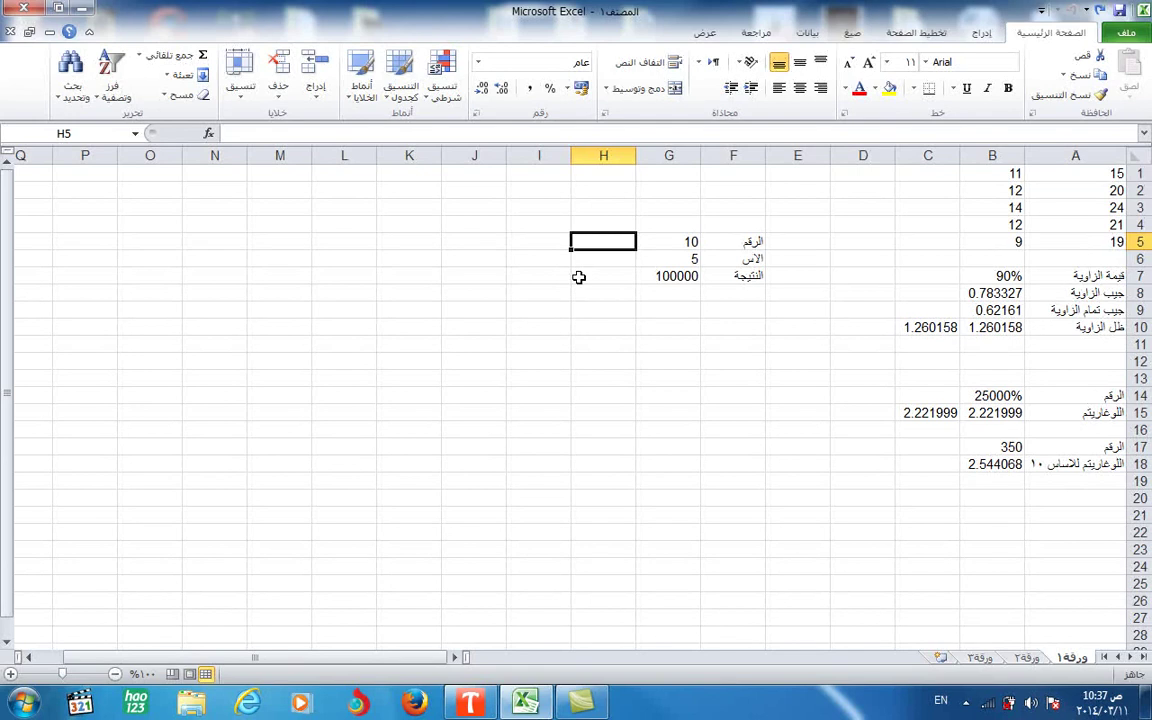
Put 3 in H5 and 2 in H6 as a second base and exponent
{"action": "type", "text": "3"}
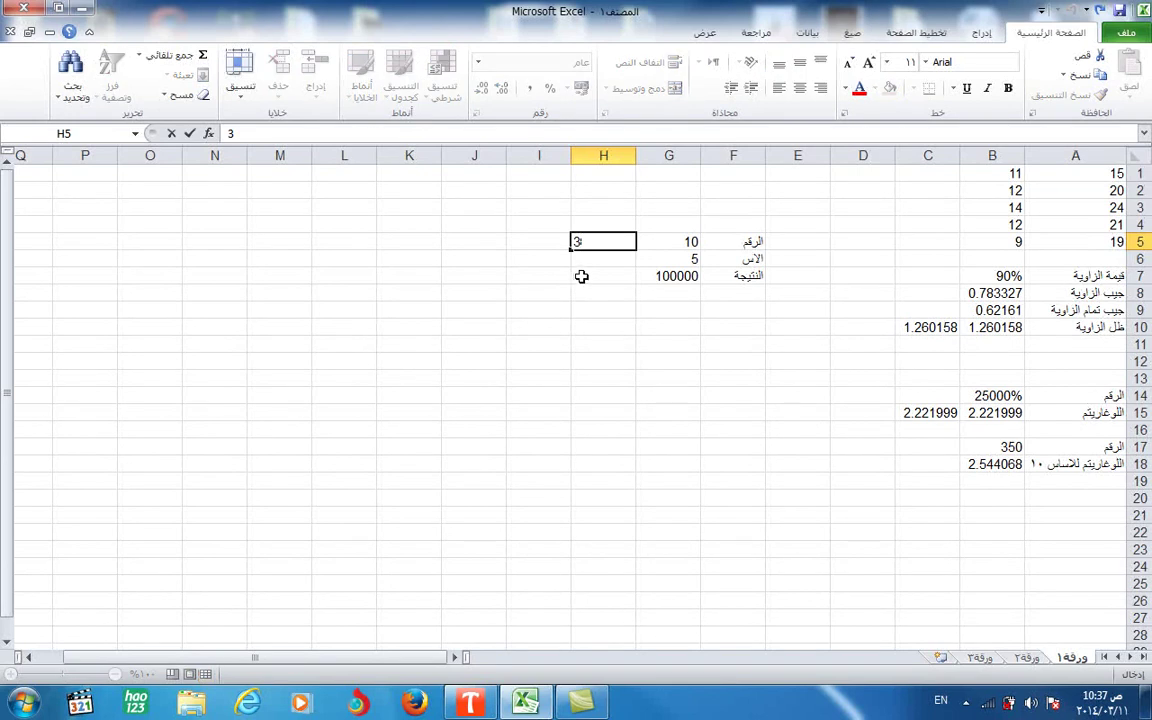
{"action": "left_click", "coordinate": [594, 261]}
{"action": "type", "text": "2"}
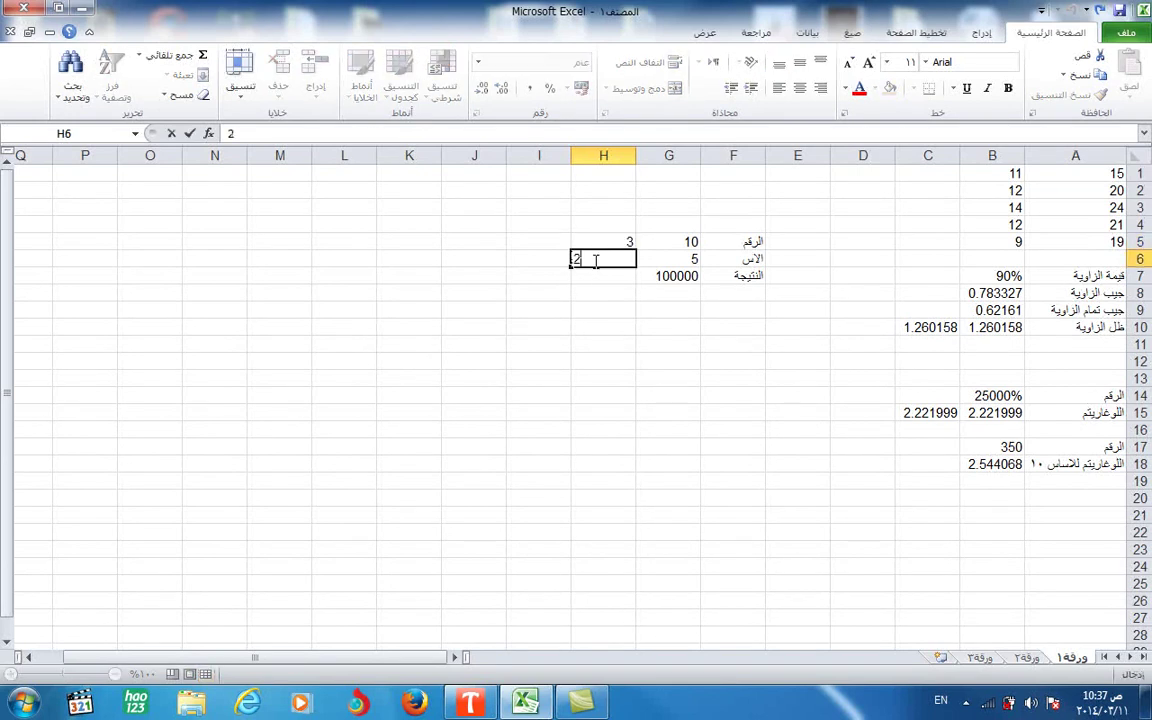
{"action": "left_click", "coordinate": [590, 277]}
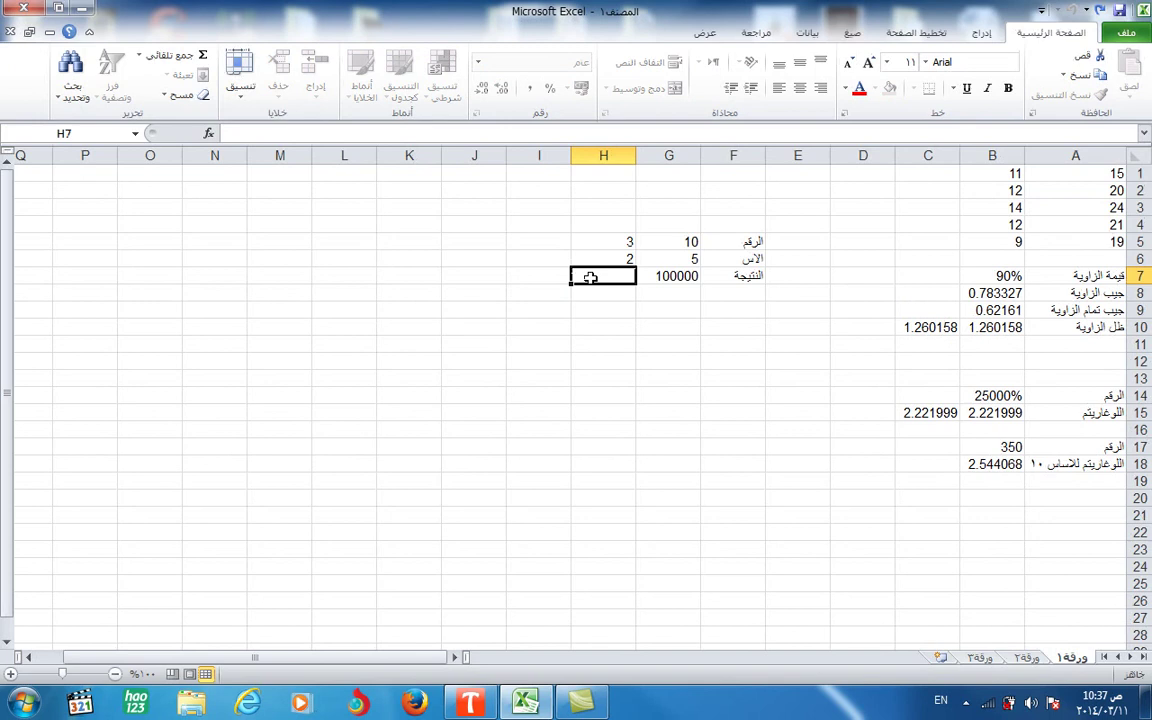
{"action": "left_click", "coordinate": [641, 280]}
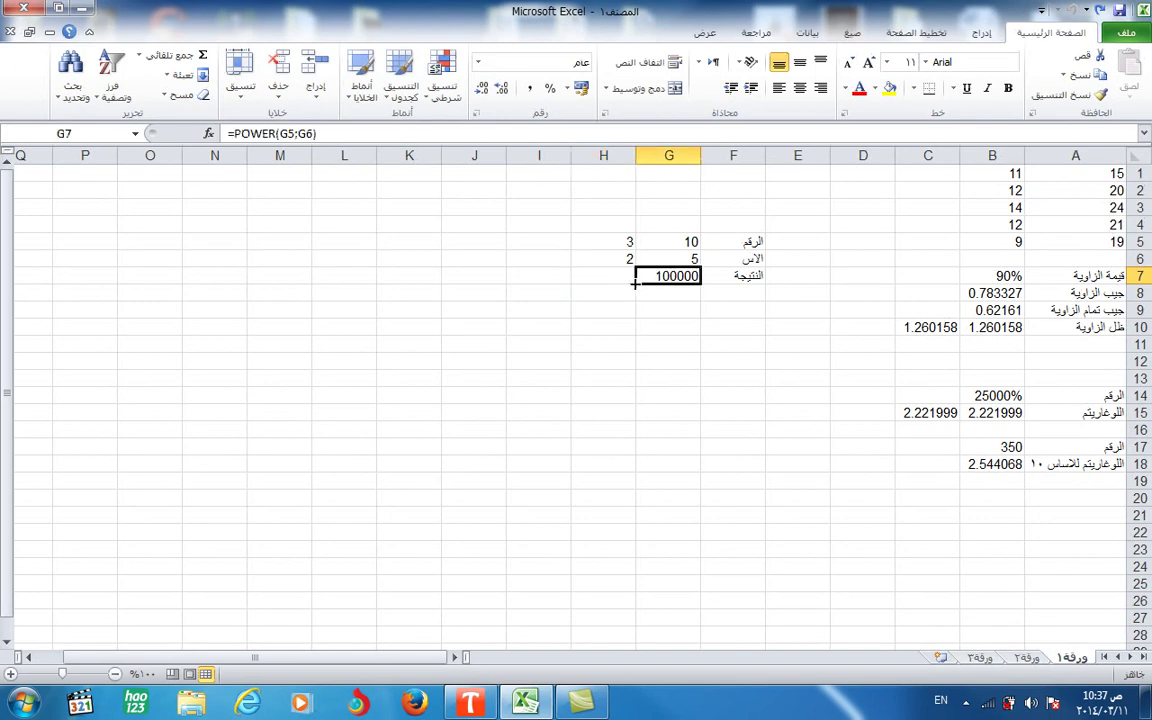
Copy the power formula from G7 into H7 so it shows 9, and check it
{"action": "left_click_drag", "start_coordinate": [638, 283], "coordinate": [600, 284]}
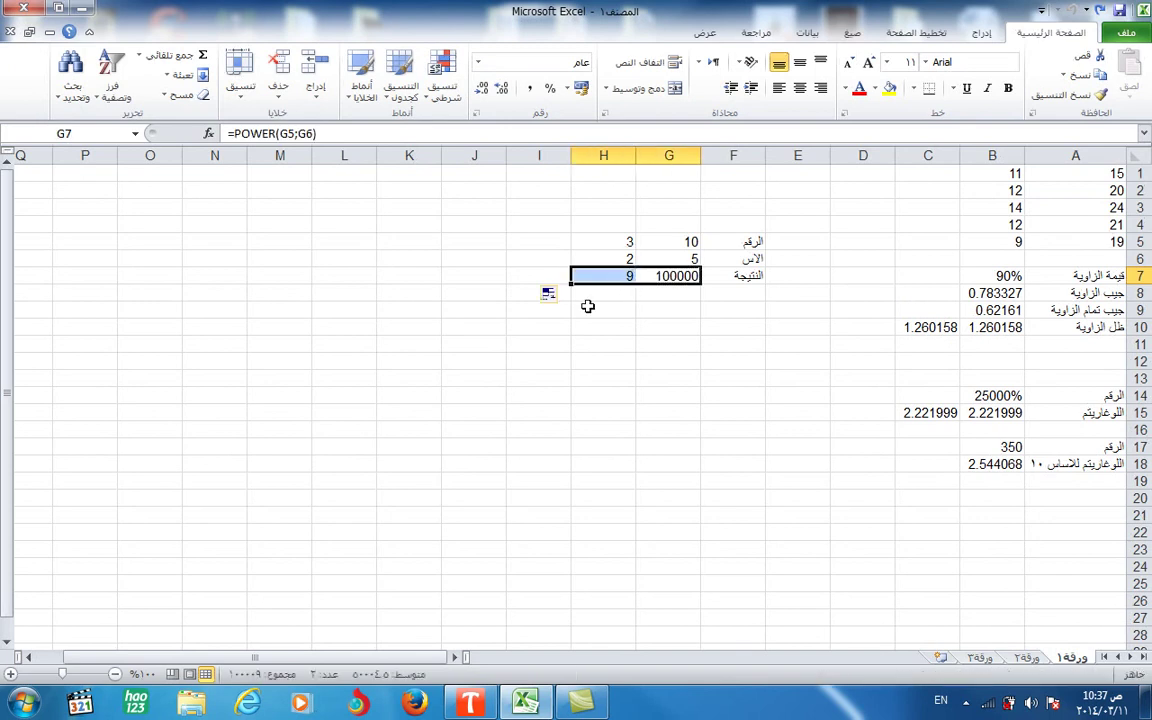
{"action": "left_click", "coordinate": [668, 327]}
{"action": "left_click", "coordinate": [580, 274]}
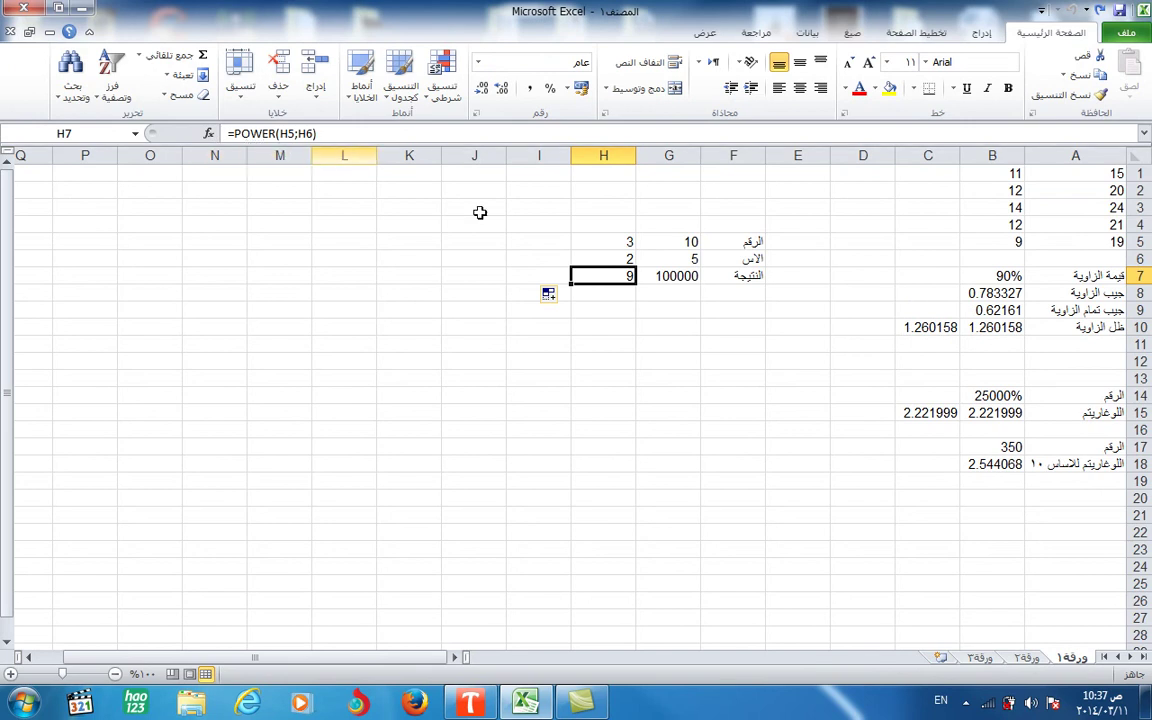
{"action": "left_click", "coordinate": [730, 330]}
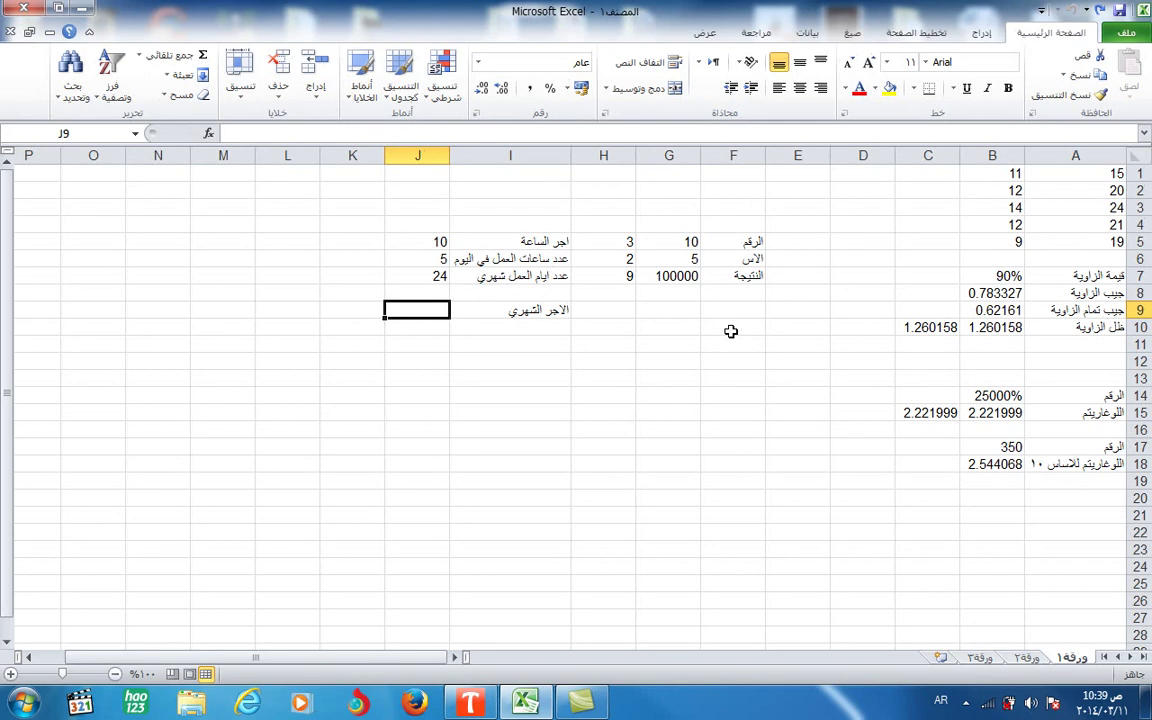
Enter =PRODUCT(J5:J7) in J9 to get a monthly wage of 1200
{"action": "type", "text": "="}
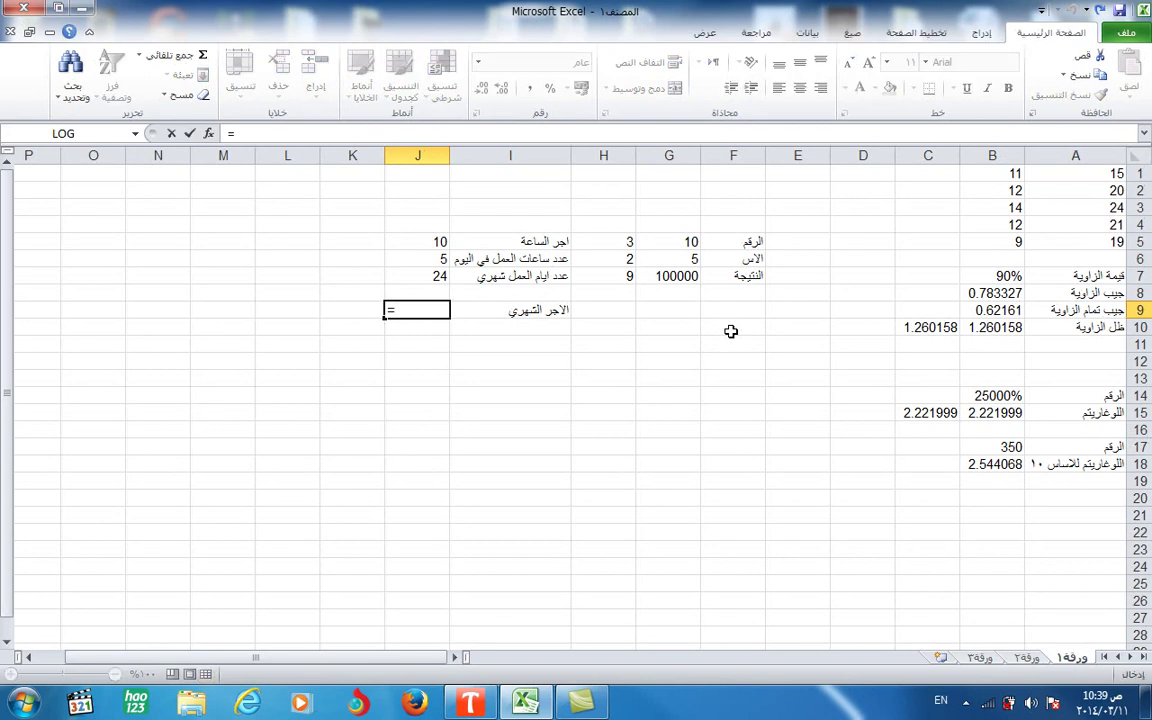
{"action": "type", "text": "produ"}
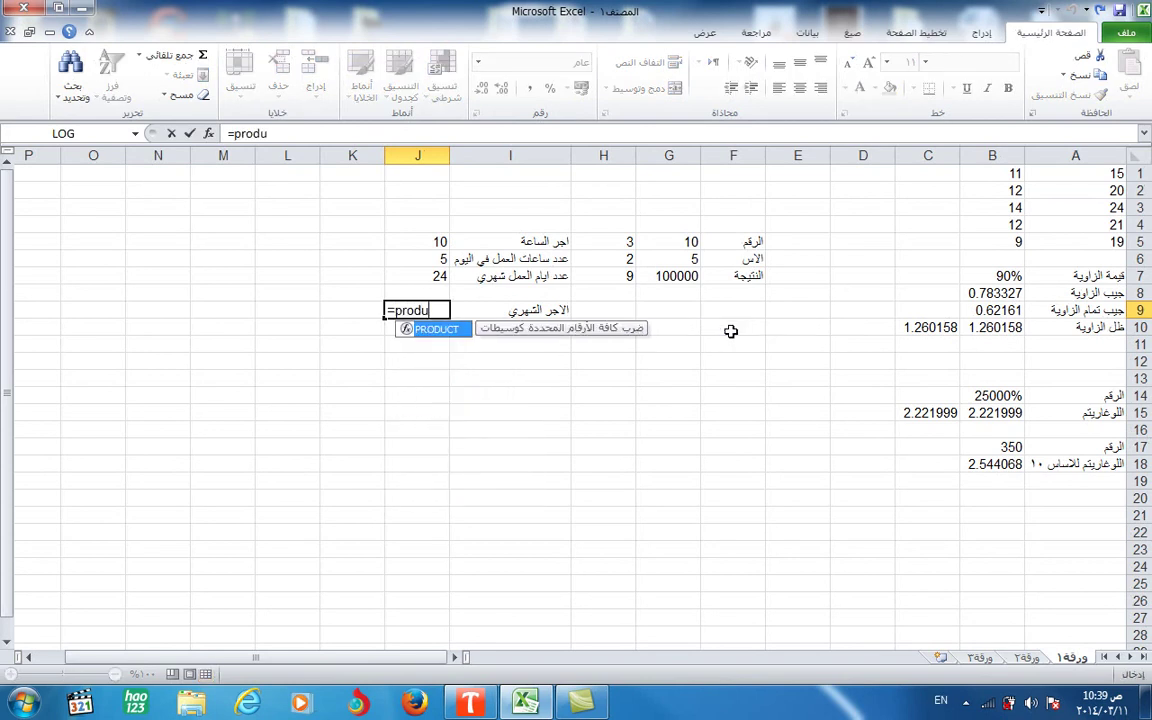
{"action": "type", "text": "ct"}
{"action": "type", "text": "("}
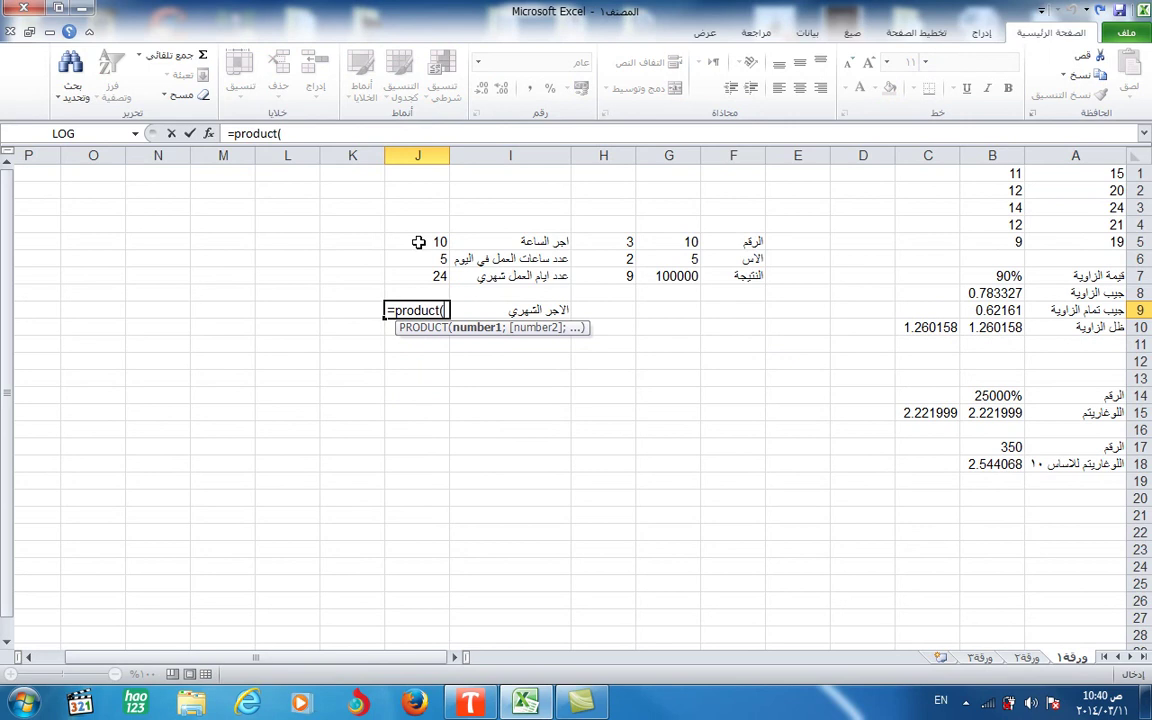
{"action": "left_click", "coordinate": [418, 242]}
{"action": "type", "text": ":J"}
{"action": "type", "text": "7"}
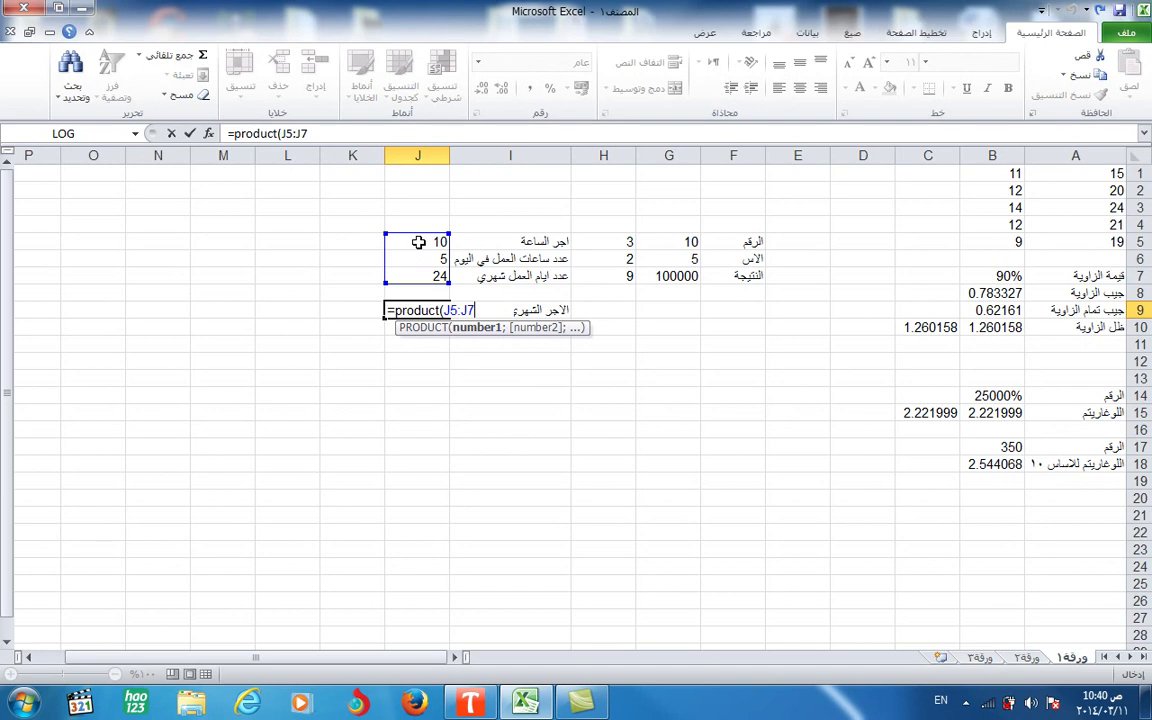
{"action": "key", "text": "Return"}
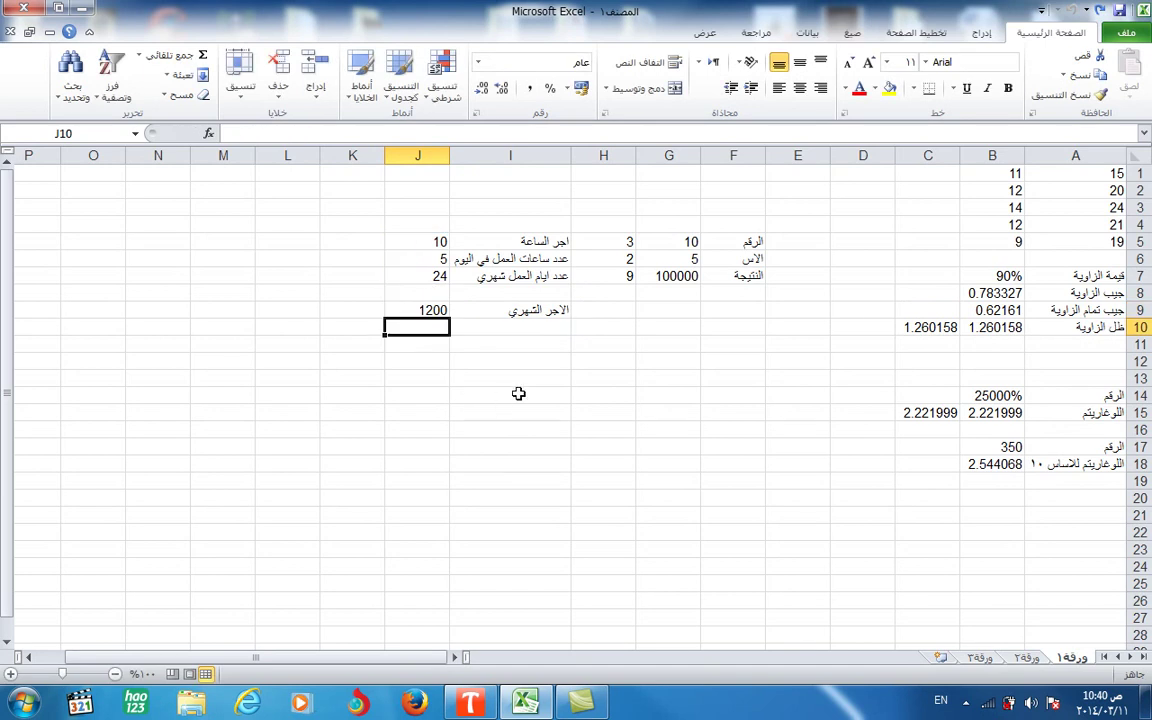
Enter a trial =PRODUCT(H5;J5;H6) in I14 giving 60, and compare it with J9's formula
{"action": "left_click", "coordinate": [479, 397]}
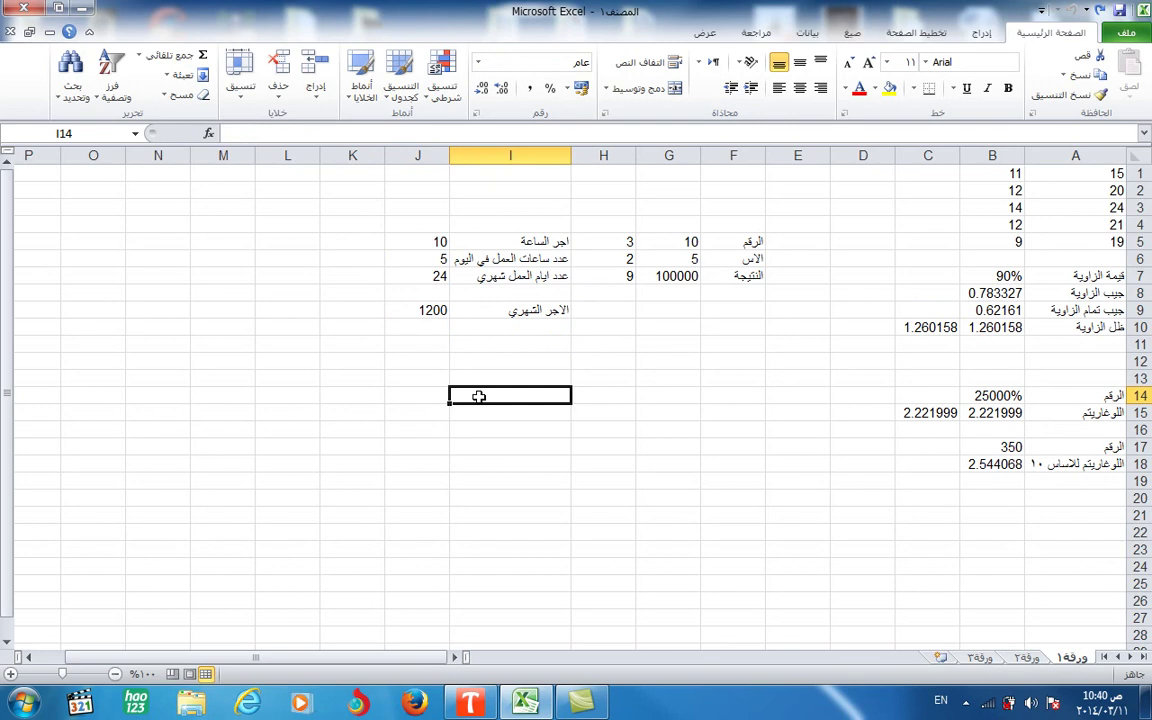
{"action": "type", "text": "=p"}
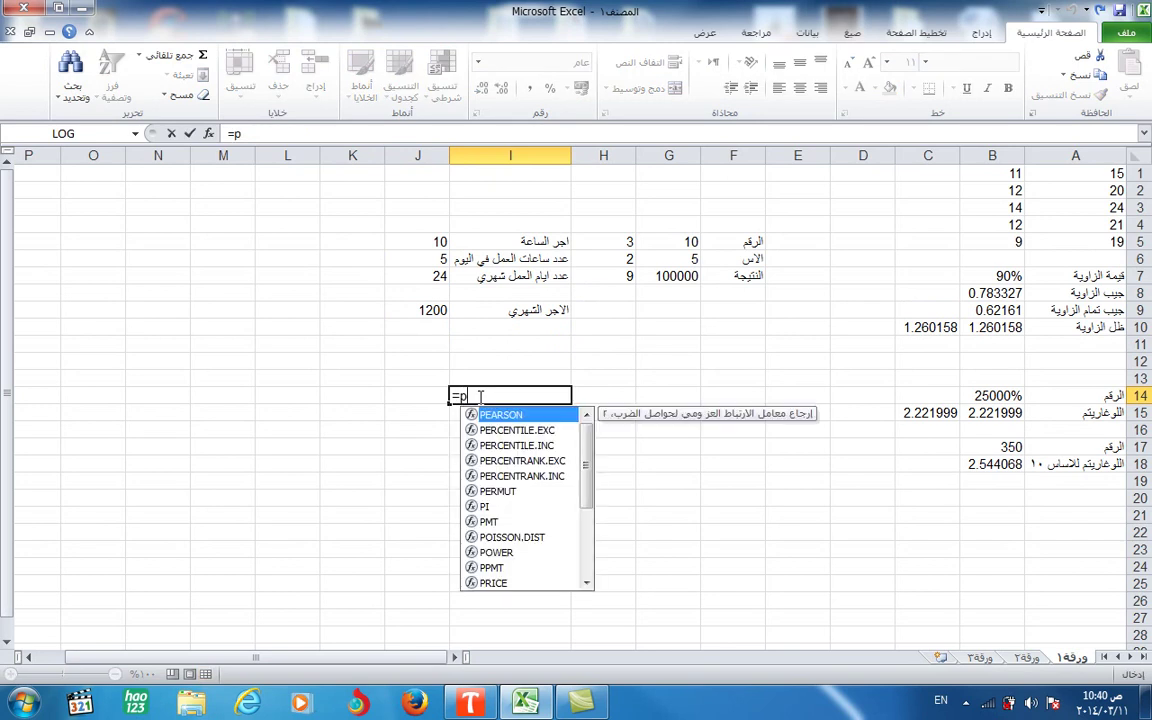
{"action": "type", "text": "rodu"}
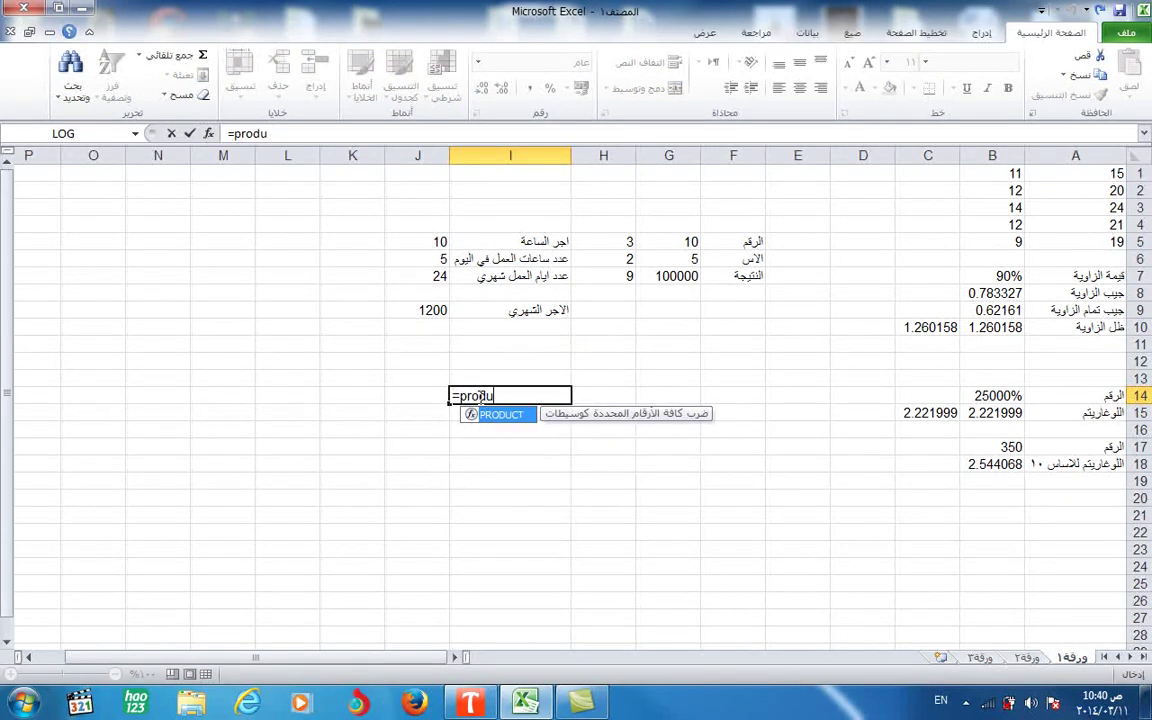
{"action": "type", "text": "ct"}
{"action": "type", "text": "("}
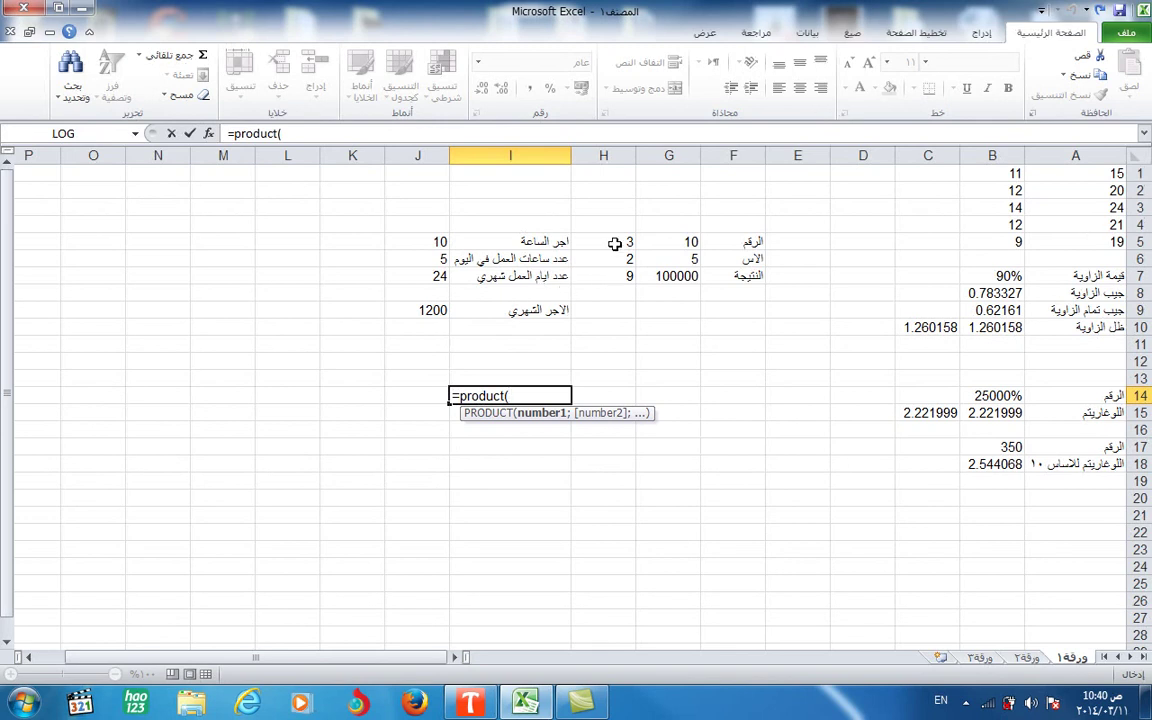
{"action": "left_click", "coordinate": [615, 243]}
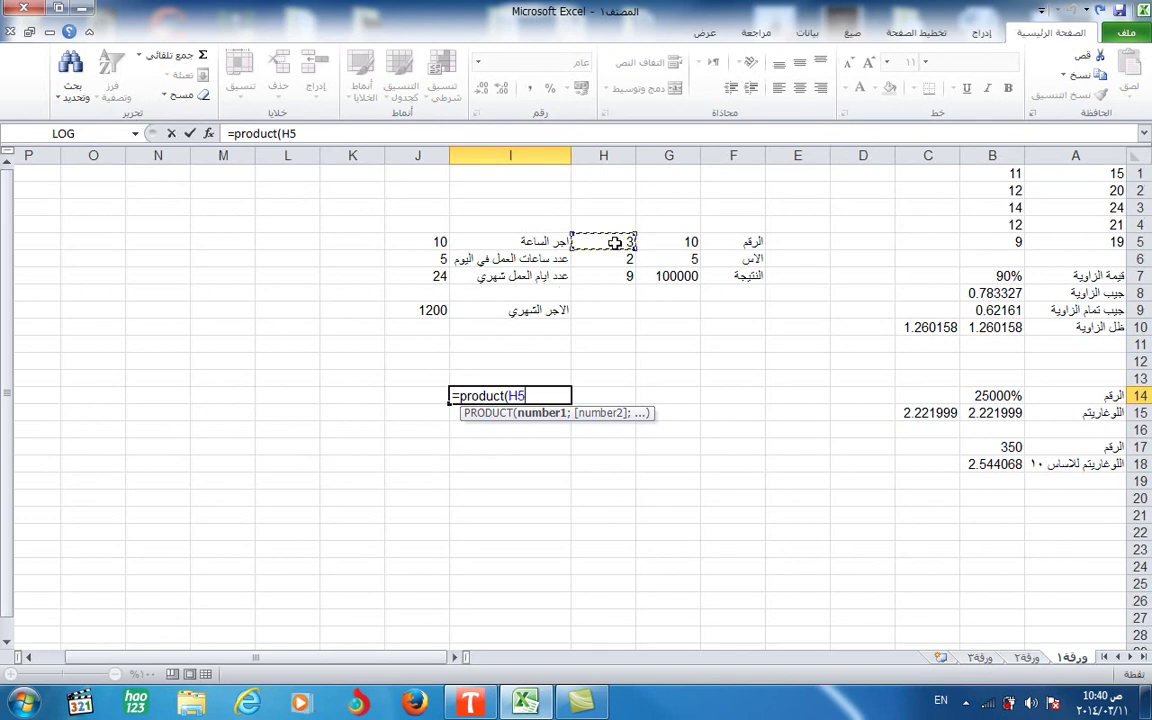
{"action": "type", "text": ";"}
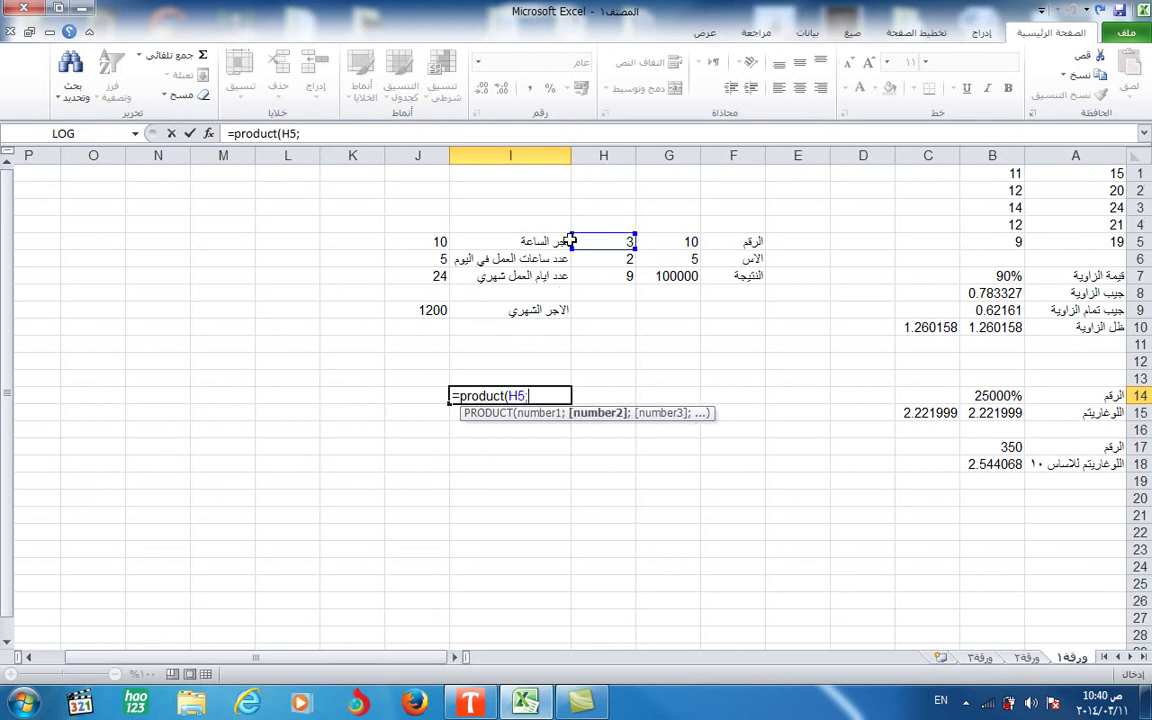
{"action": "left_click", "coordinate": [418, 246]}
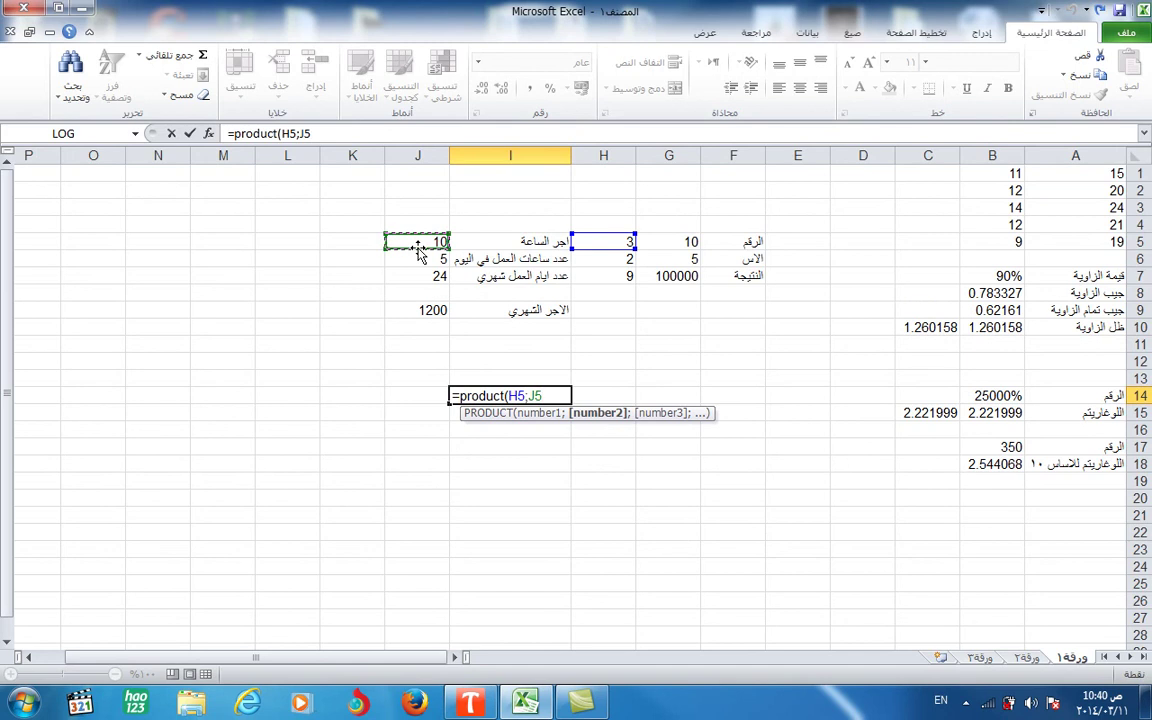
{"action": "type", "text": ";"}
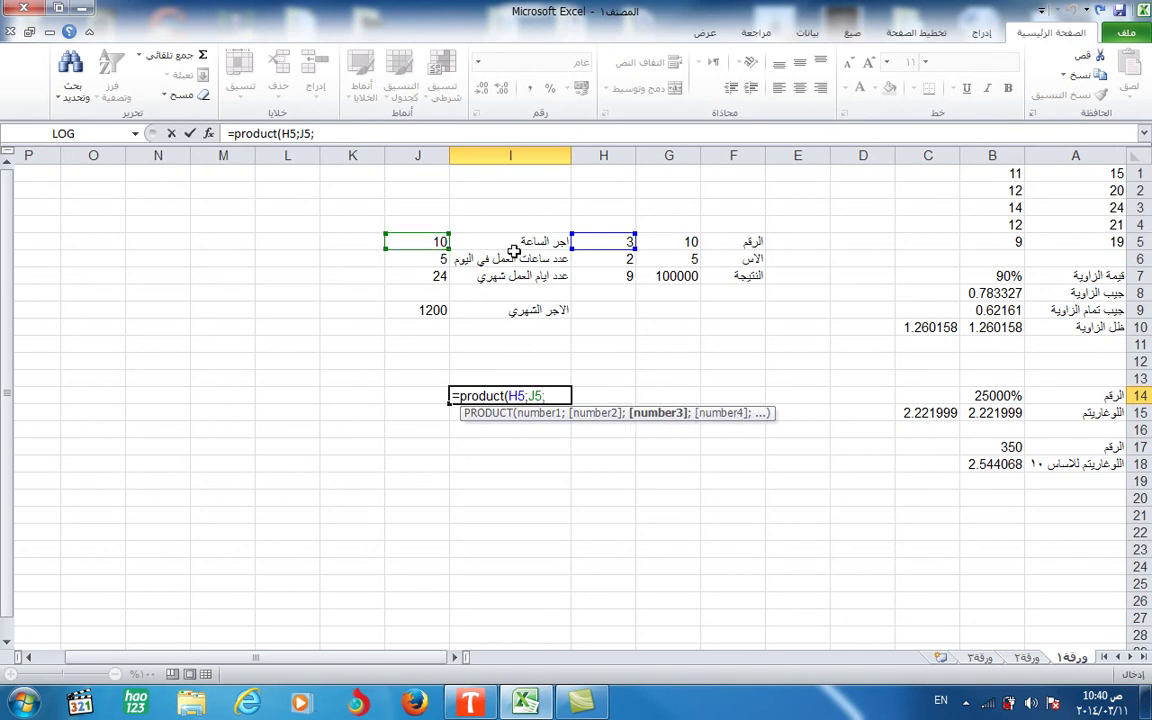
{"action": "left_click", "coordinate": [602, 261]}
{"action": "type", "text": ")"}
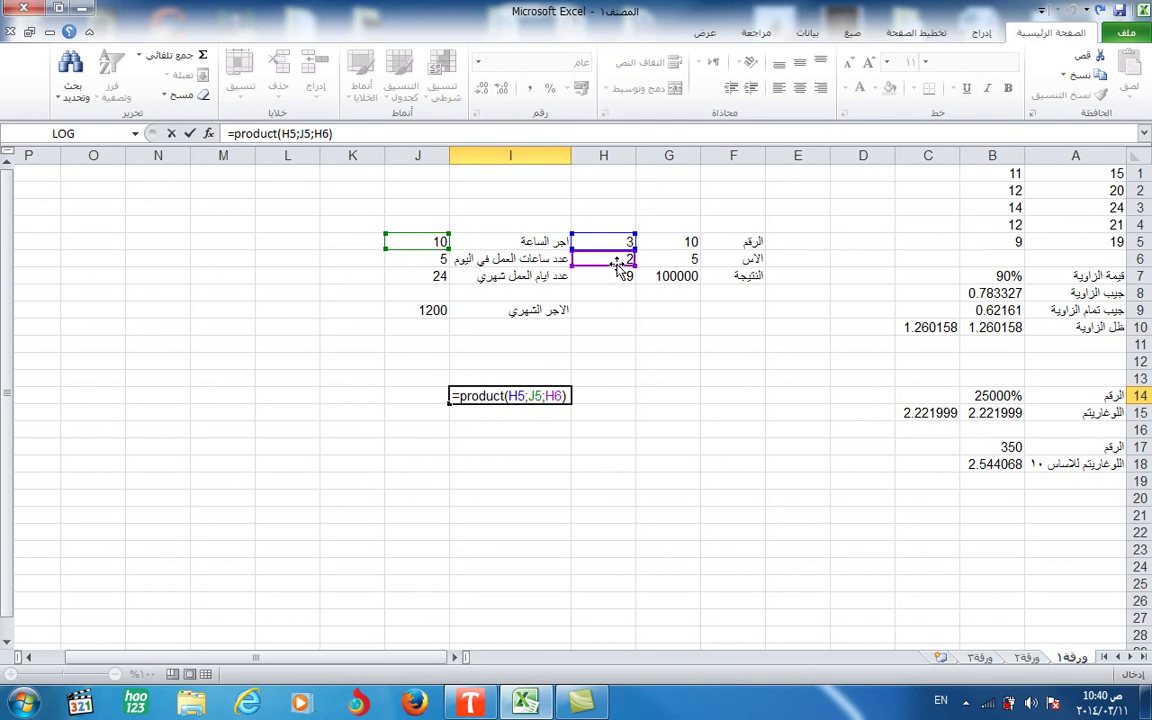
{"action": "key", "text": "ctrl+Return"}
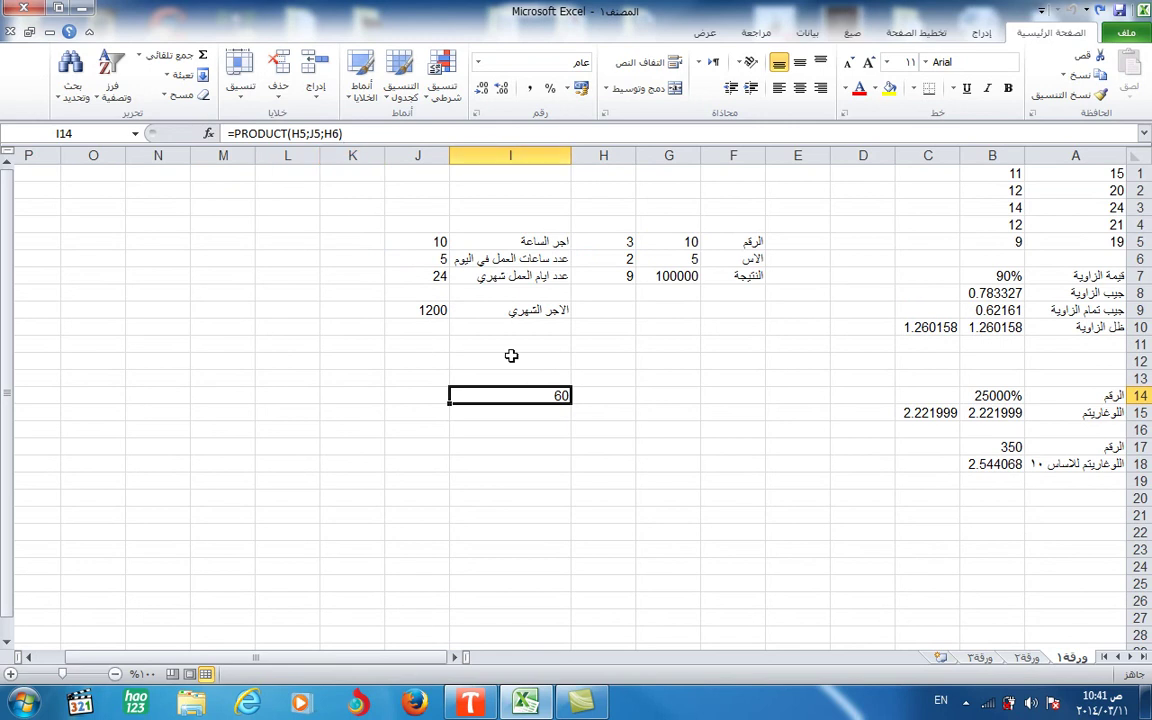
{"action": "left_click", "coordinate": [428, 311]}
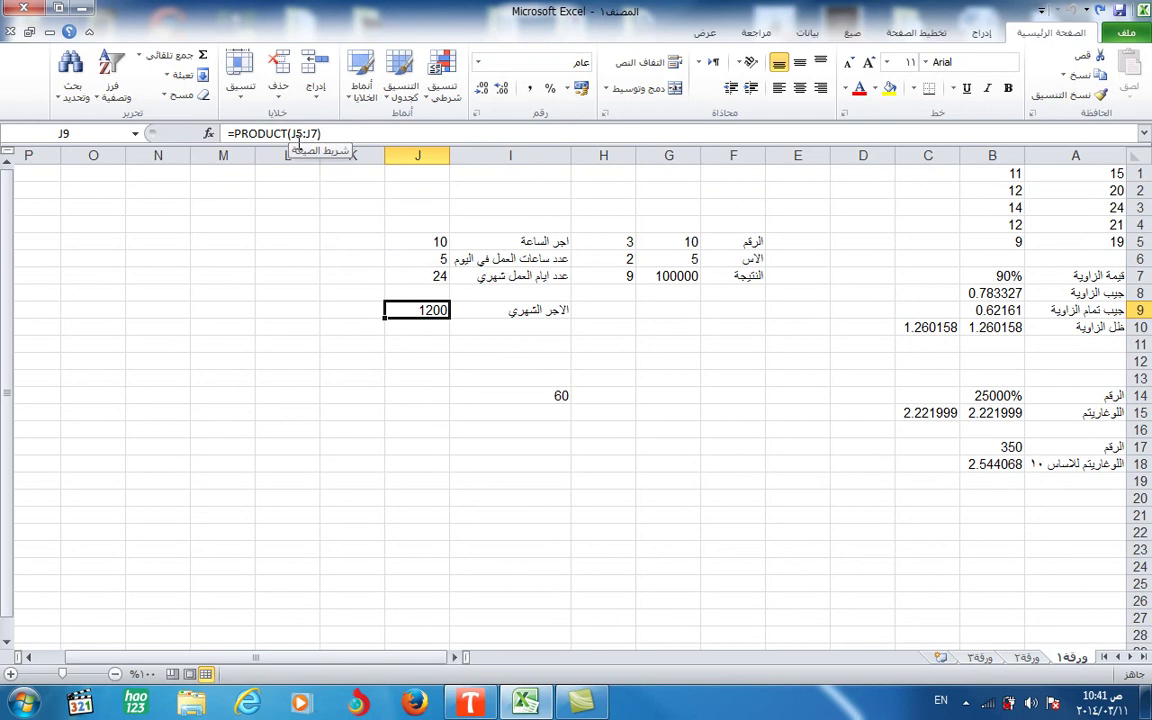
{"action": "left_click", "coordinate": [557, 395]}
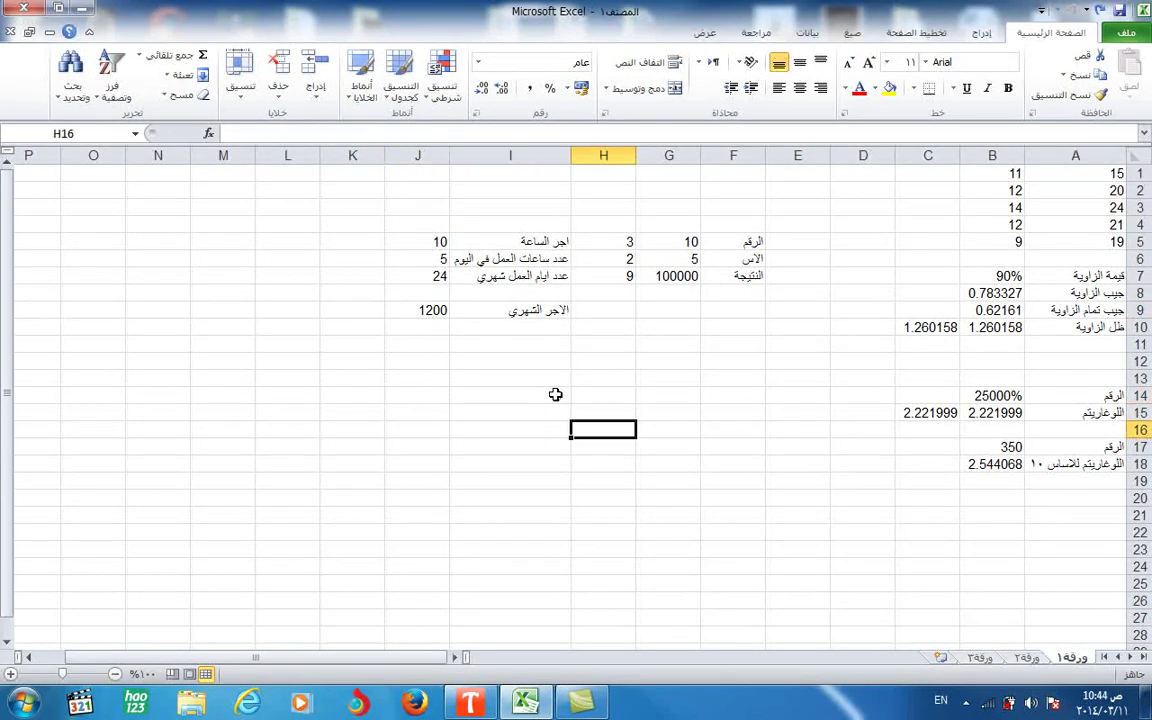
Label G16 'الرقم' in Arabic and enter 4, 9 and 81 in H16:J16
{"action": "left_click", "coordinate": [684, 429]}
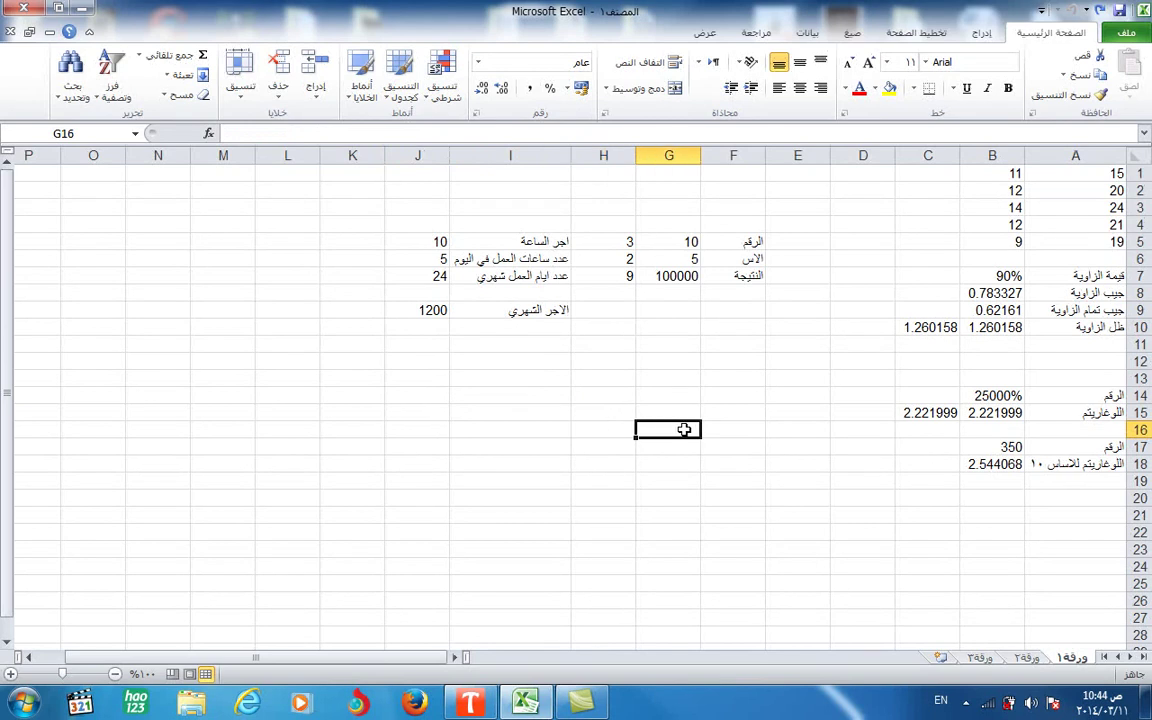
{"action": "key", "text": "alt+shift"}
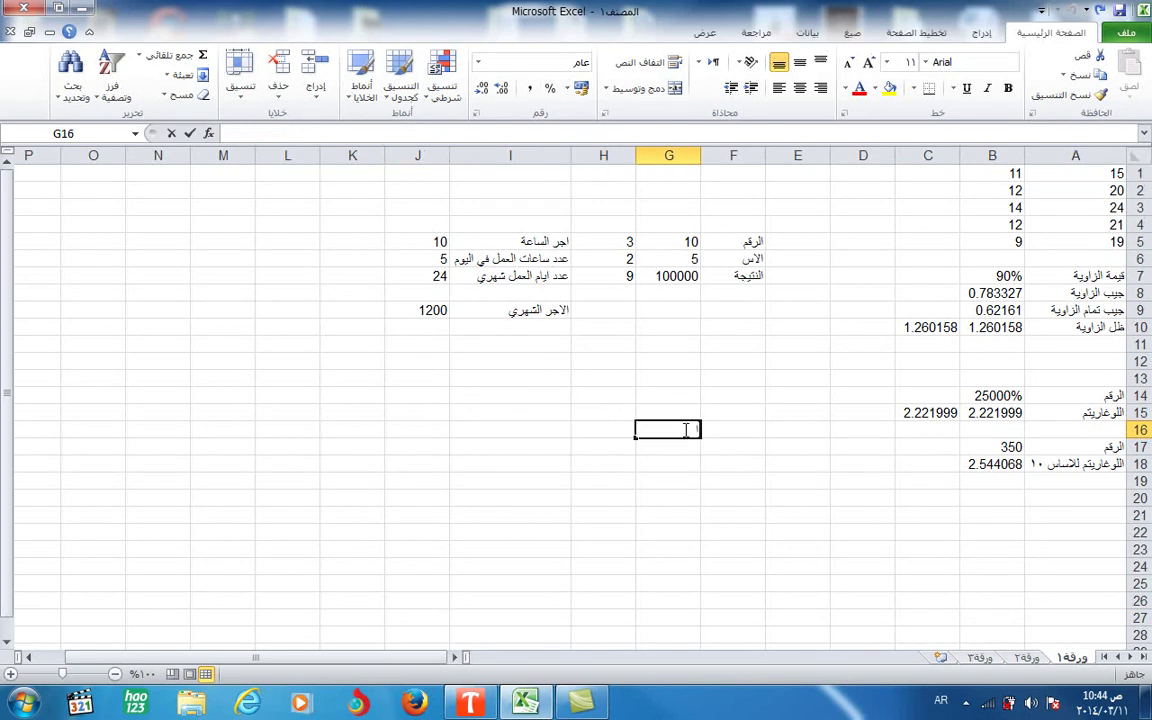
{"action": "type", "text": "الرقم"}
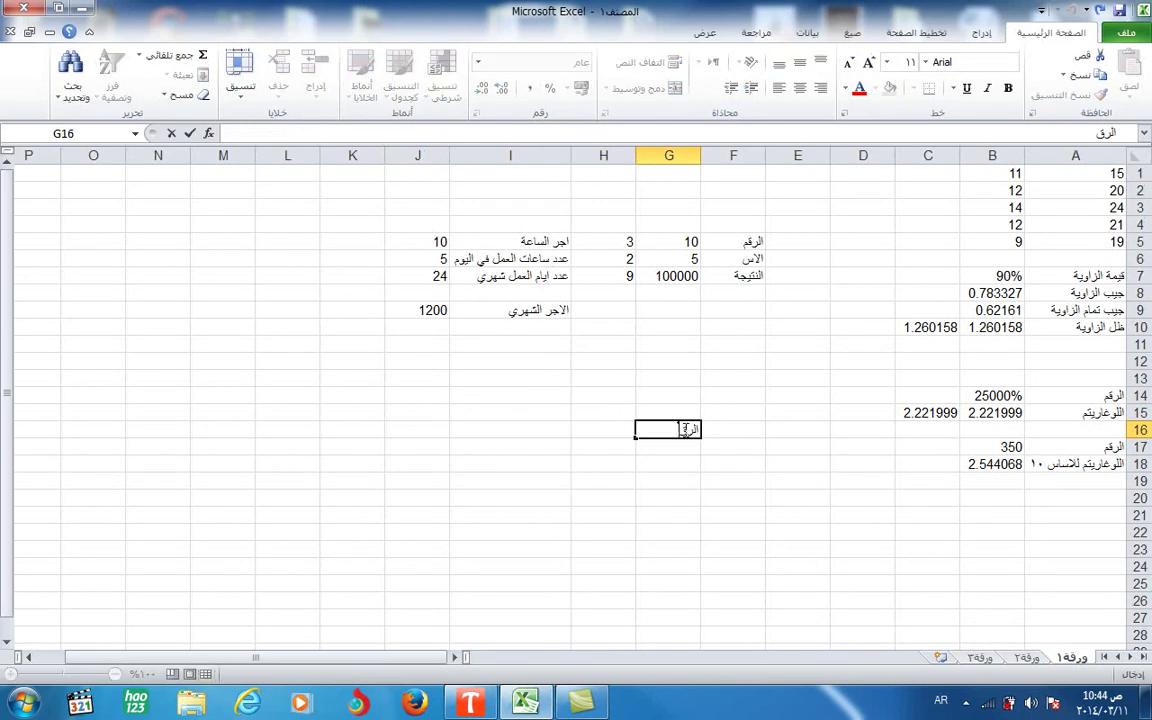
{"action": "key", "text": "Tab"}
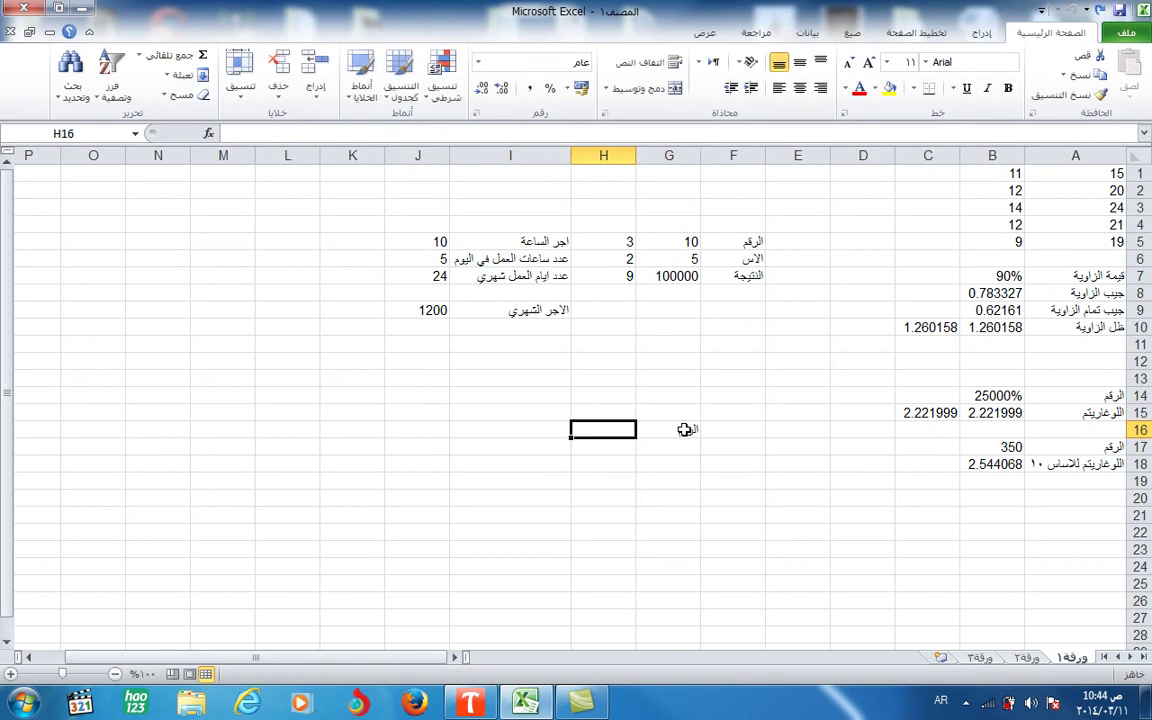
{"action": "type", "text": "4"}
{"action": "key", "text": "Tab"}
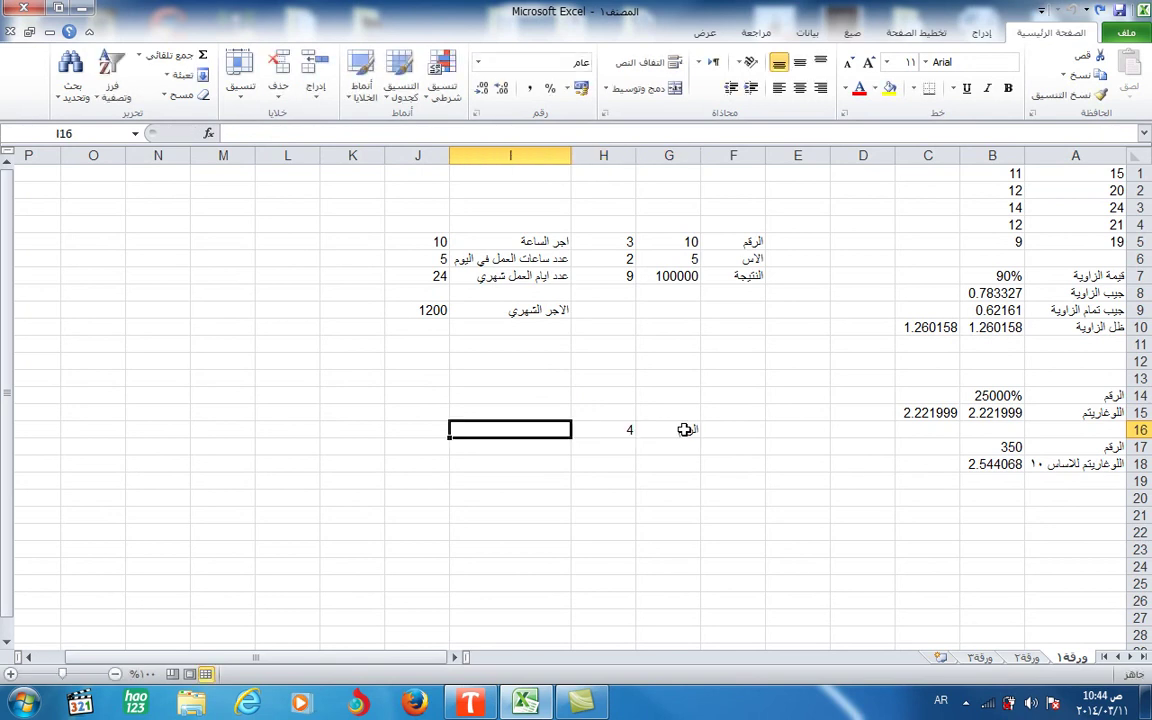
{"action": "type", "text": "9"}
{"action": "key", "text": "Tab"}
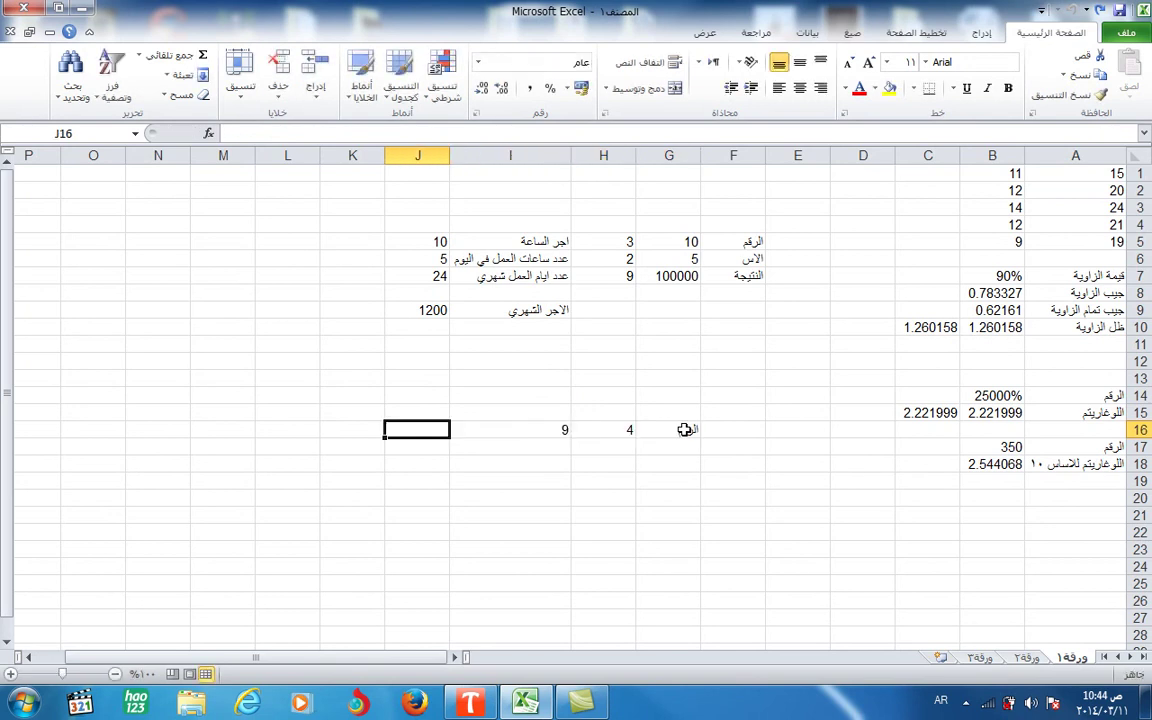
{"action": "type", "text": "81"}
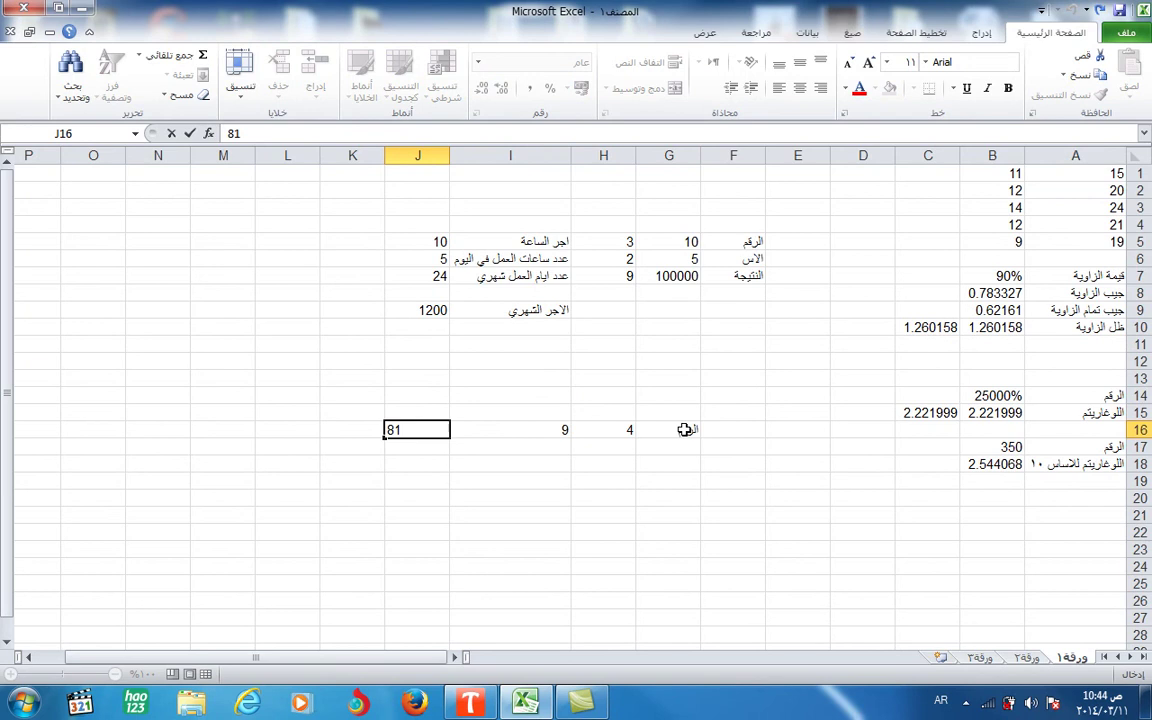
{"action": "key", "text": "Tab"}
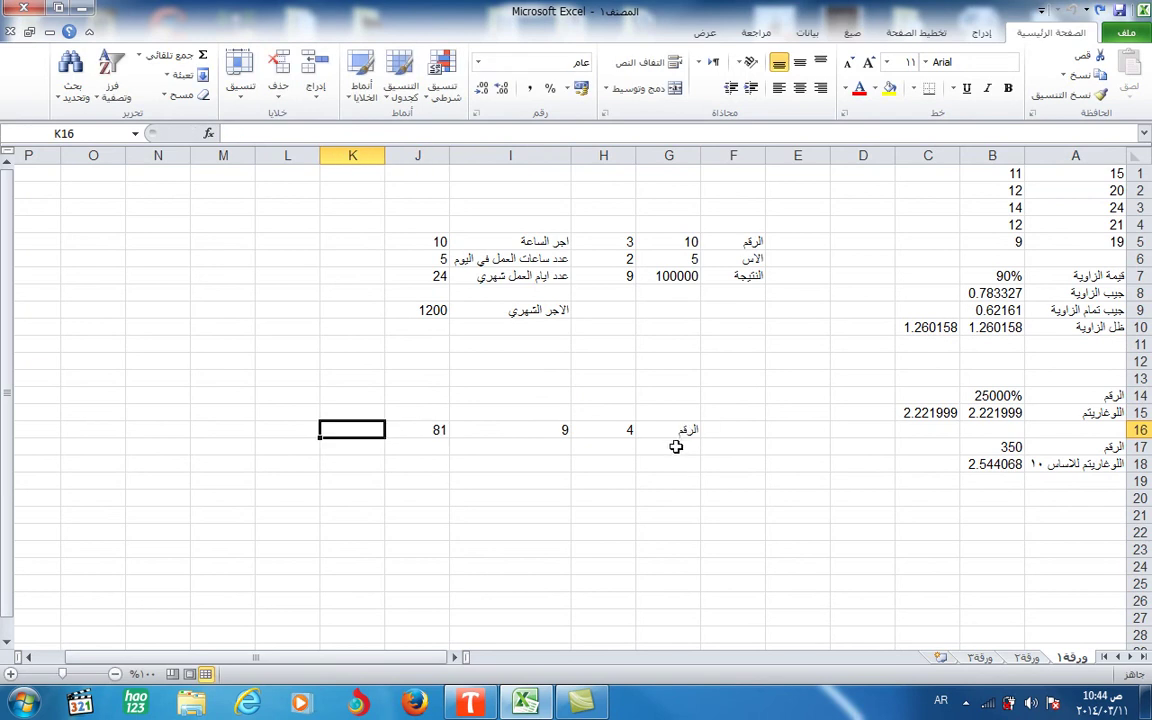
Type the square-root label 'الجزر التربيعي' in G17
{"action": "left_click", "coordinate": [673, 449]}
{"action": "type", "text": "ال"}
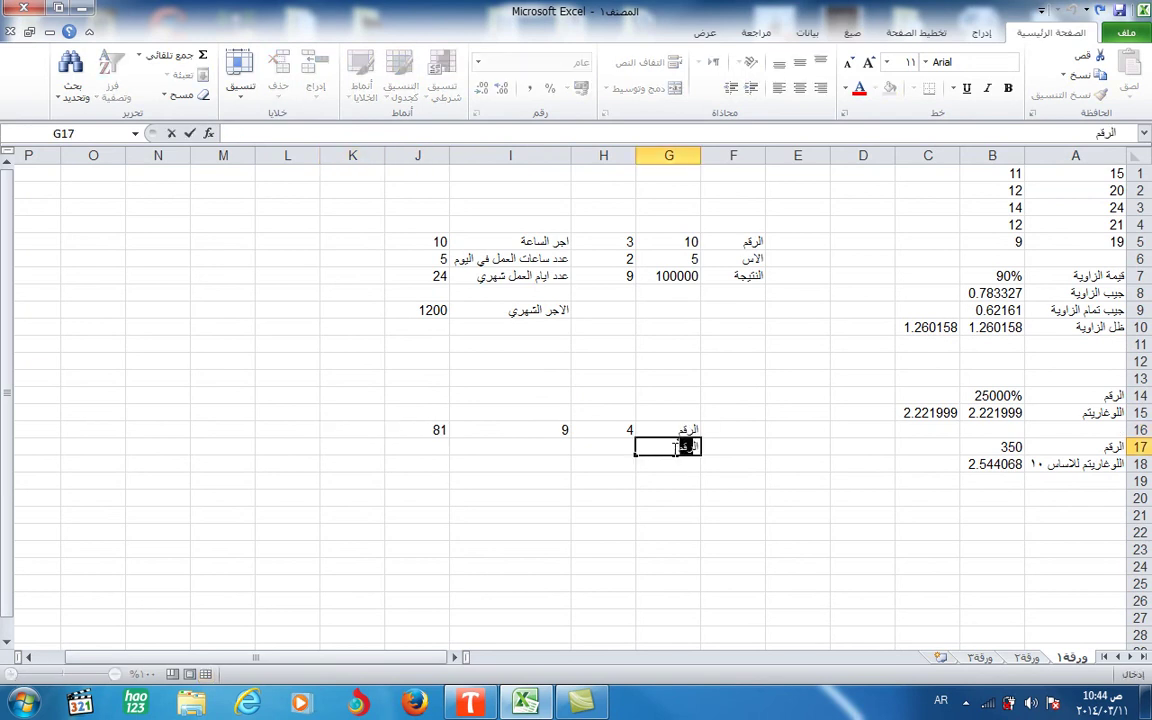
{"action": "type", "text": "جزر التر"}
{"action": "type", "text": "بيعي"}
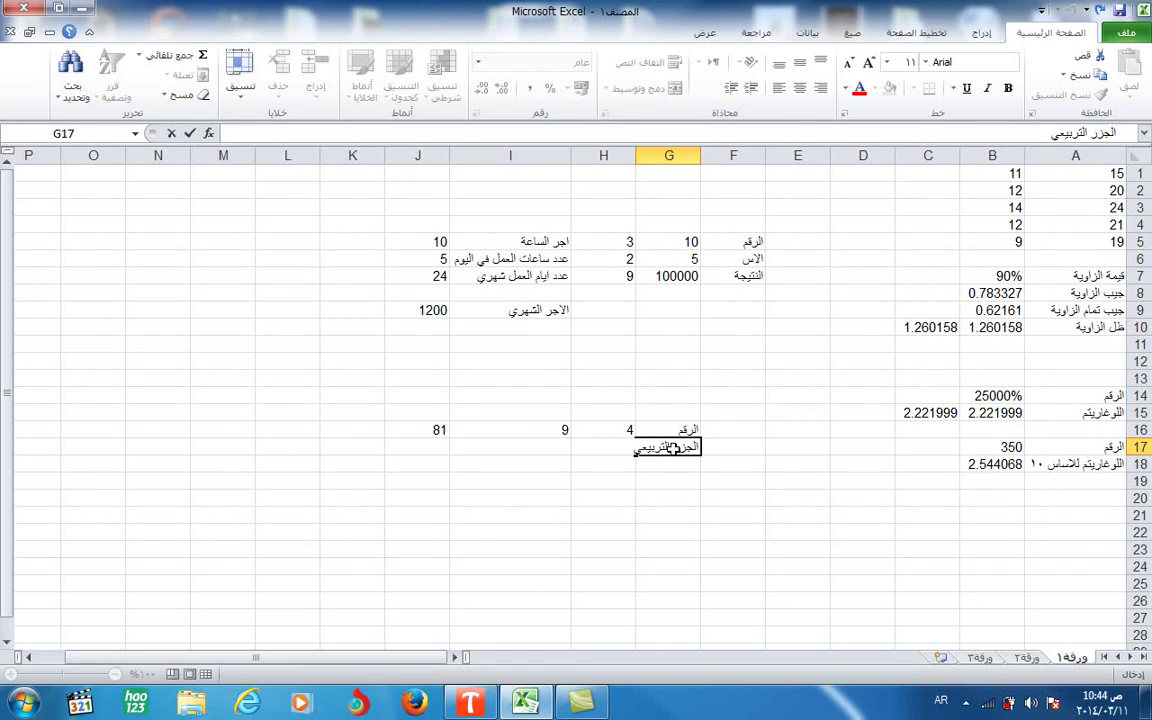
{"action": "key", "text": "Tab"}
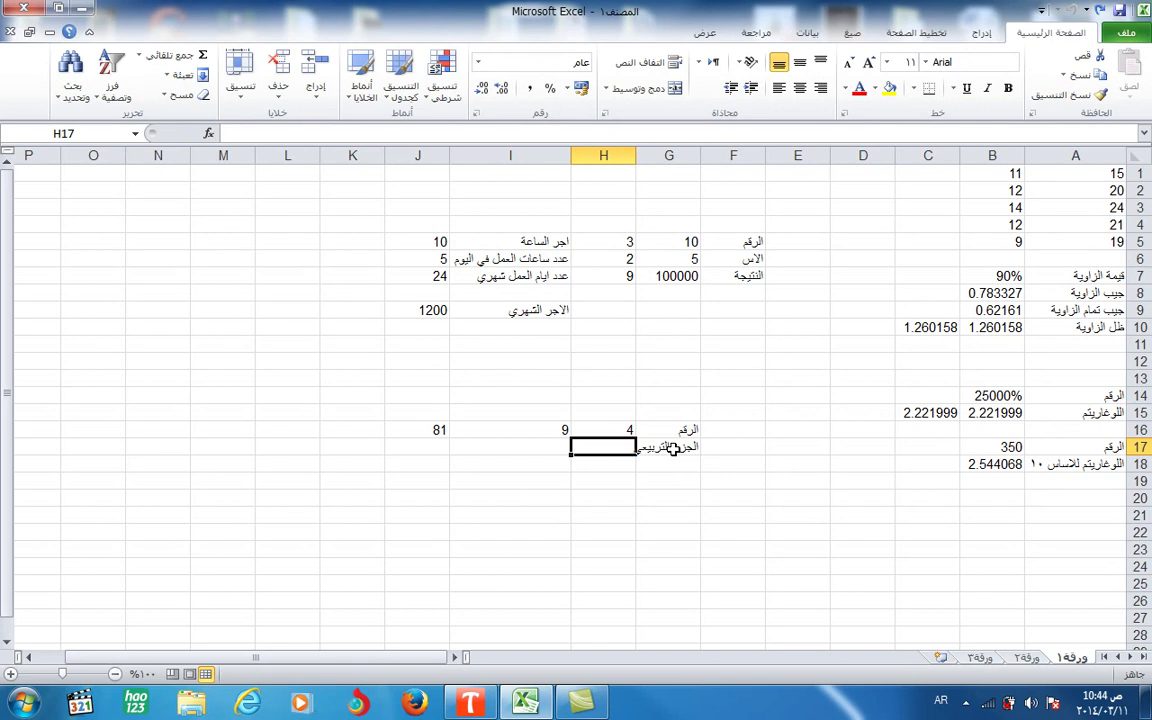
Enter =SQRT(H16) in H17 to get the square root 2
{"action": "type", "text": "="}
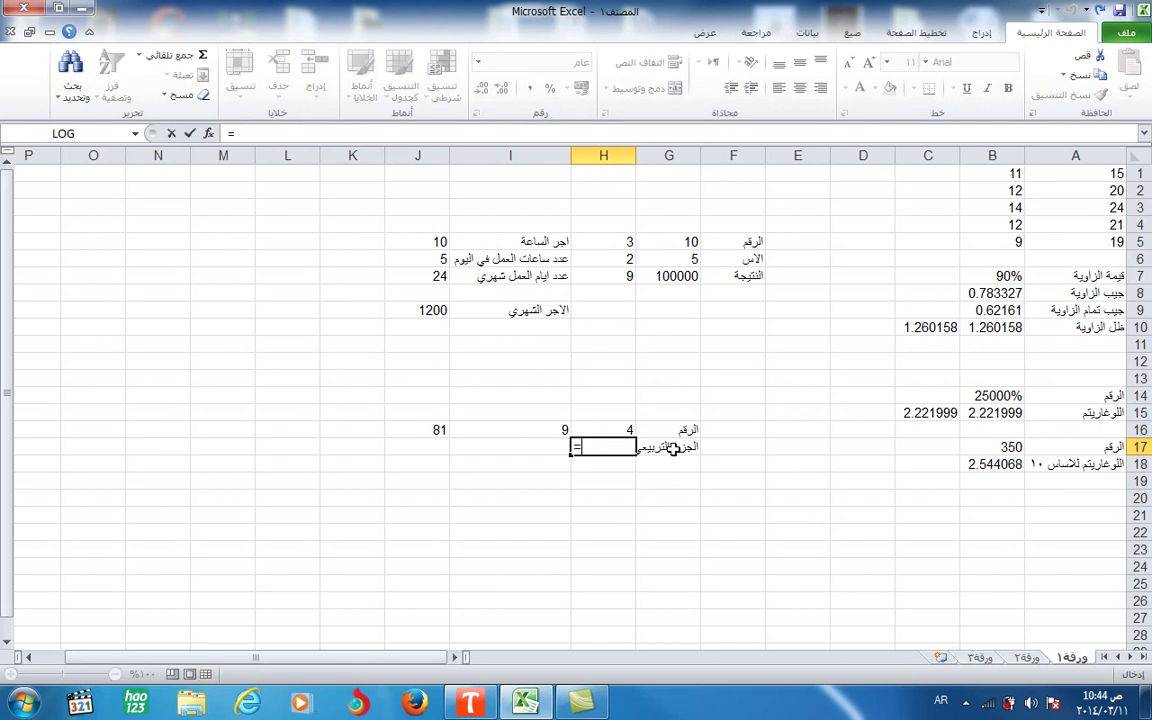
{"action": "key", "text": "alt+shift"}
{"action": "type", "text": "sqrt"}
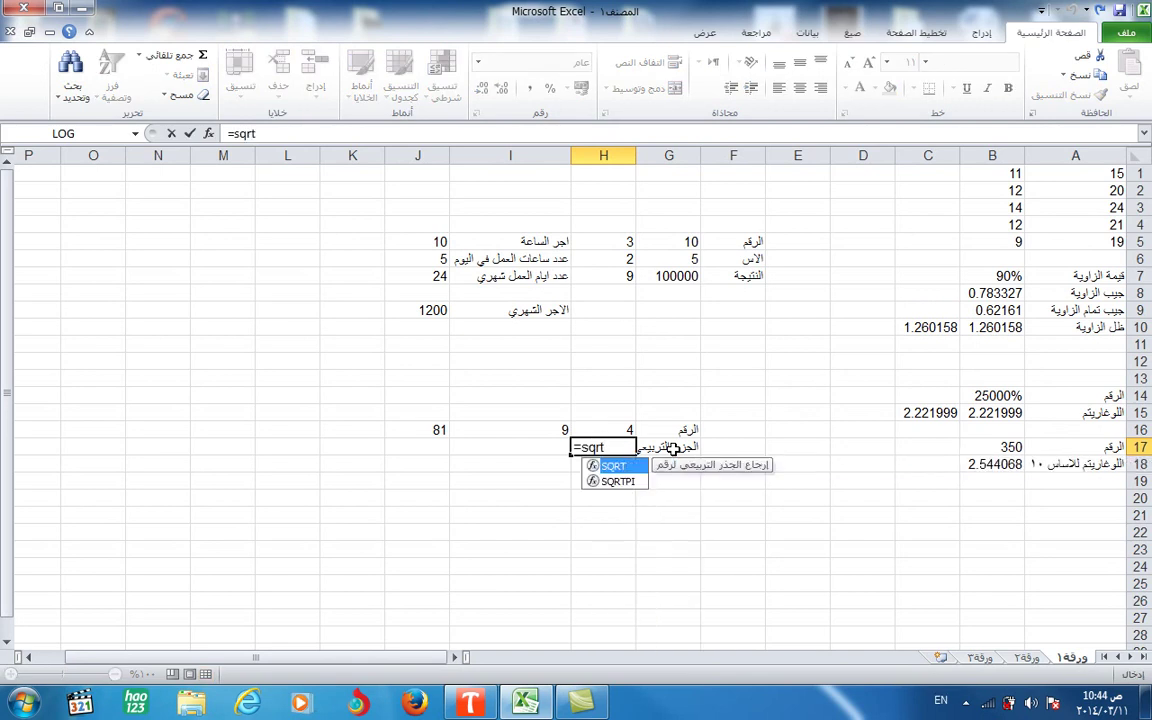
{"action": "type", "text": "("}
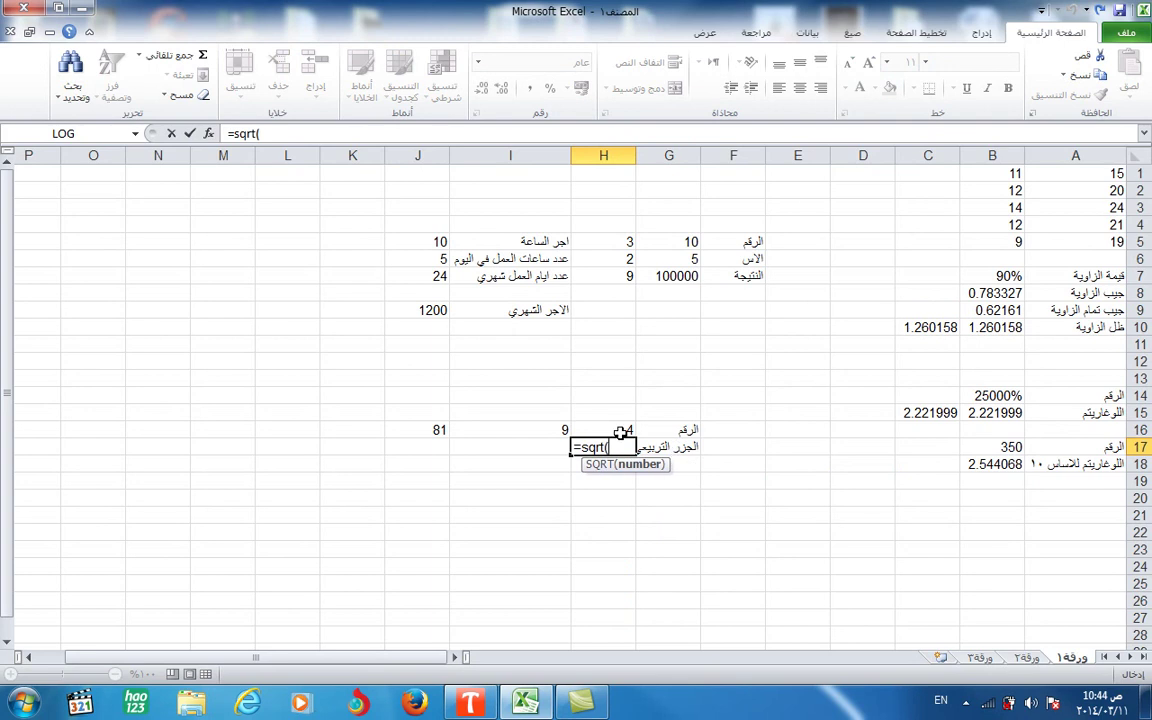
{"action": "left_click", "coordinate": [620, 431]}
{"action": "type", "text": ")"}
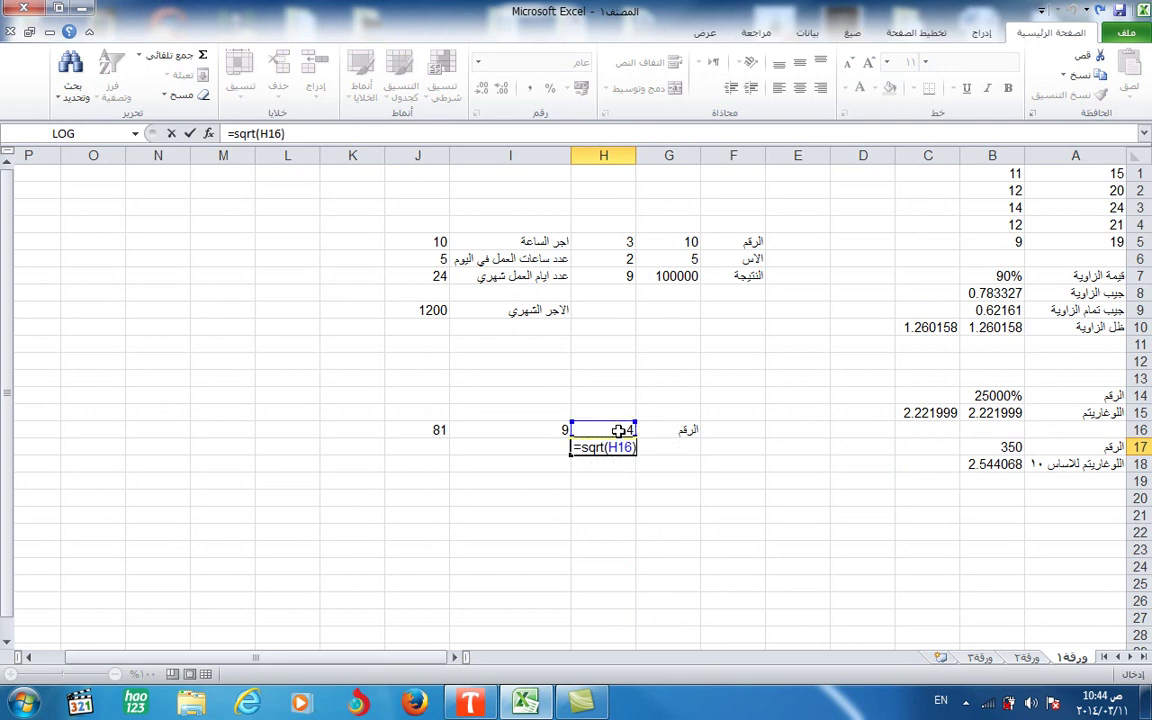
{"action": "key", "text": "Return"}
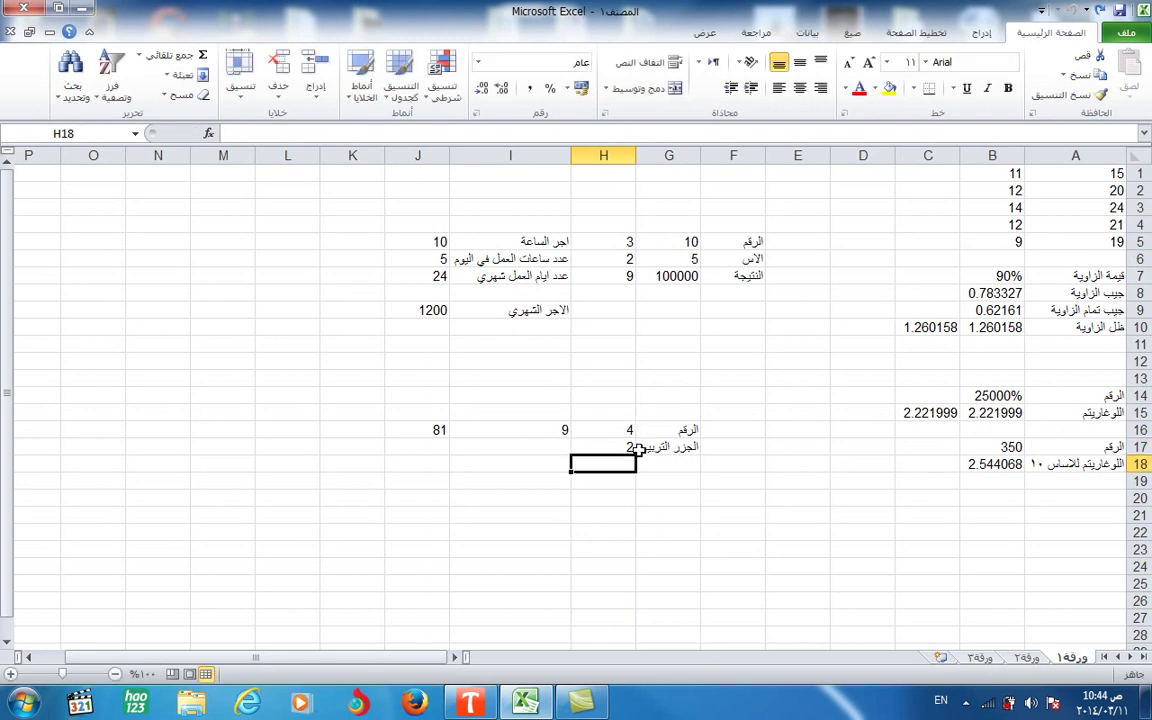
Fill the SQRT formula across to J17, giving square roots 3 and 9
{"action": "left_click", "coordinate": [617, 445]}
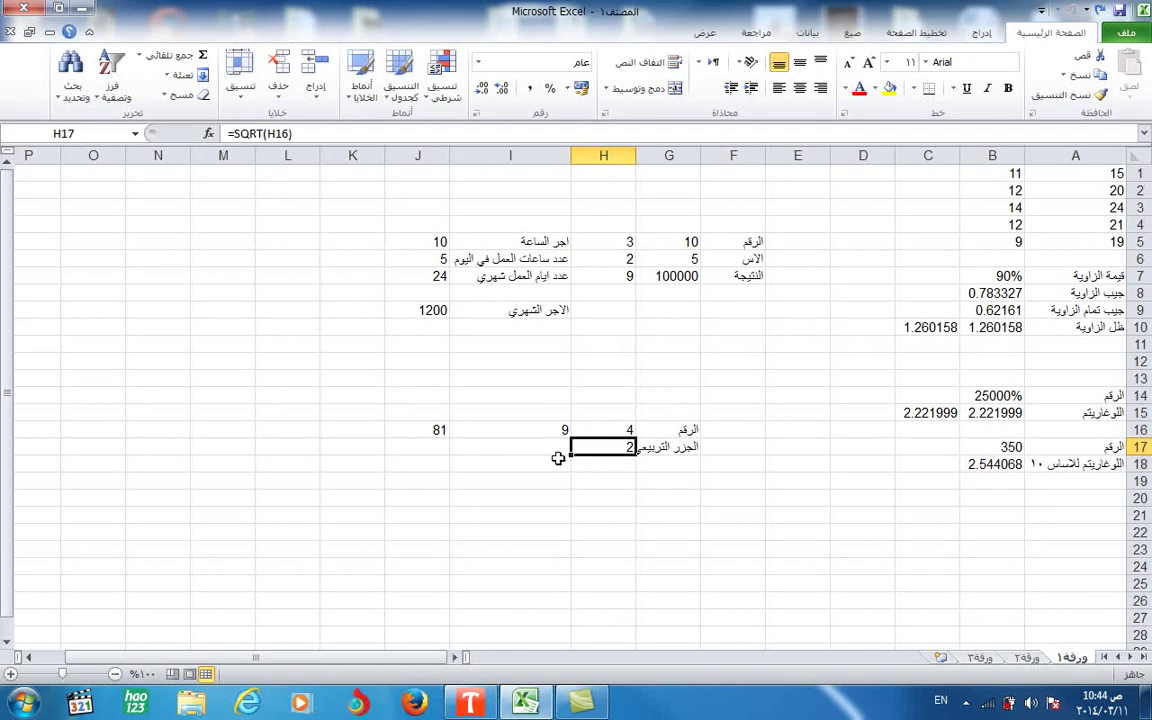
{"action": "left_click_drag", "start_coordinate": [572, 453], "coordinate": [410, 455]}
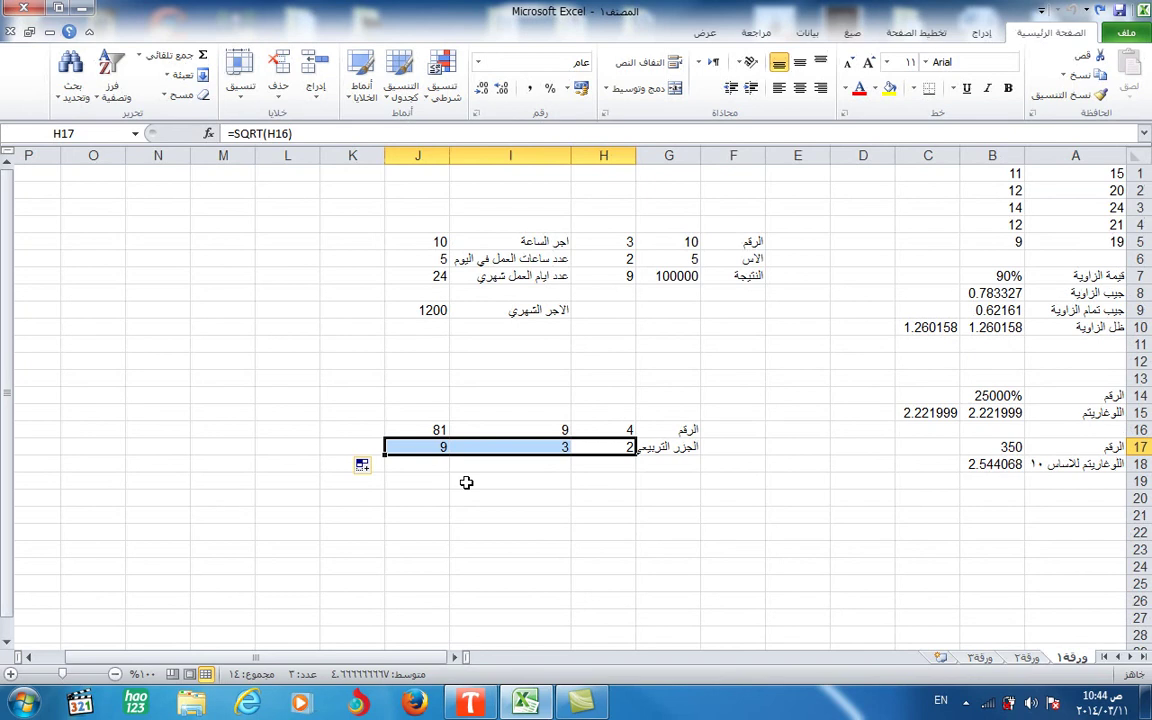
{"action": "left_click", "coordinate": [599, 448]}
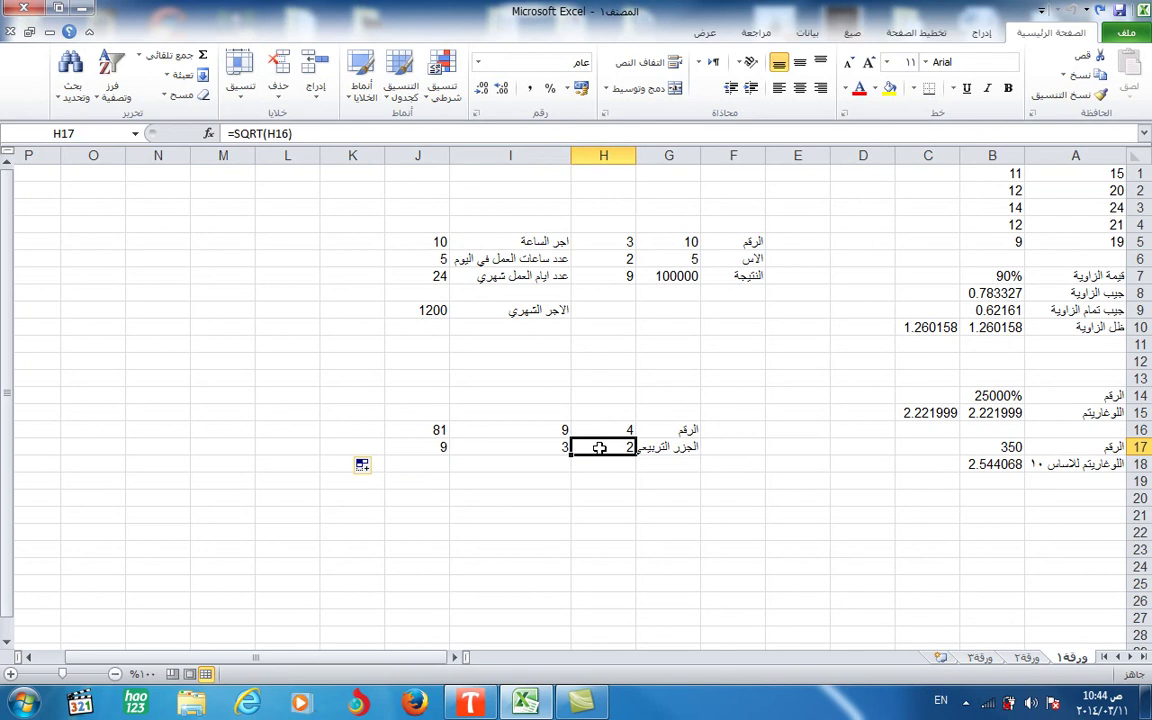
{"action": "left_click", "coordinate": [679, 488]}
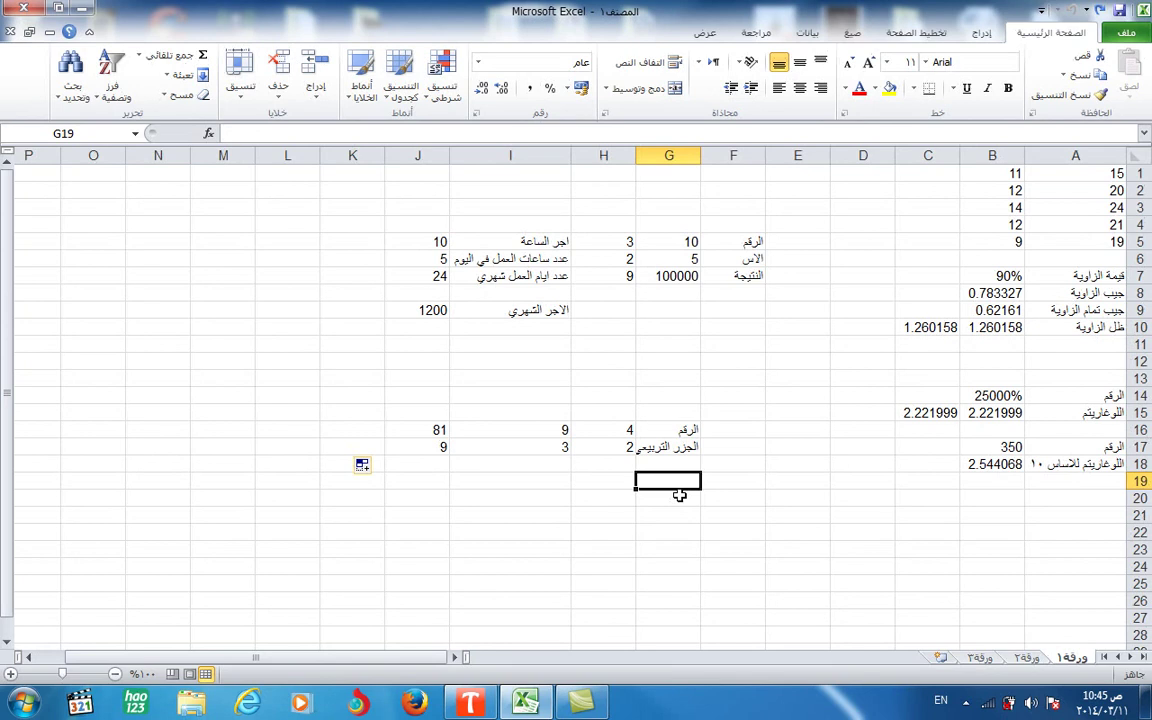
Enter the label الرقم in G19 followed by the numbers 3, 4 and 5 across row 19
{"action": "key", "text": "alt+shift"}
{"action": "type", "text": "الرقم"}
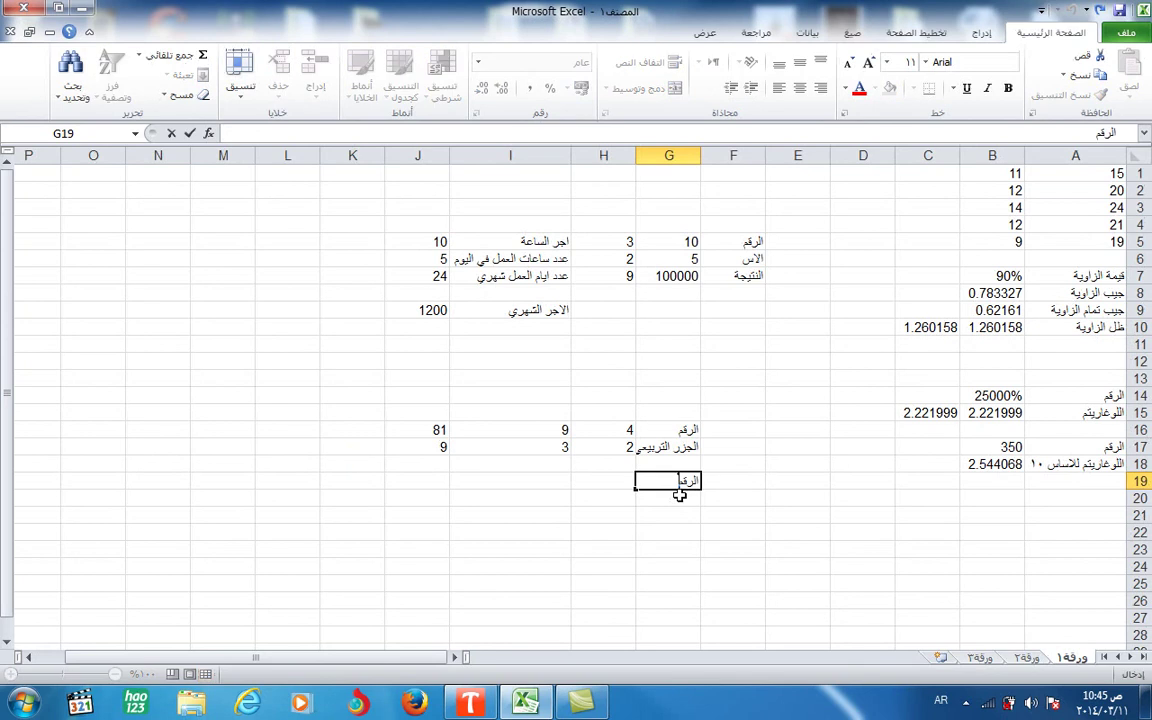
{"action": "key", "text": "Tab"}
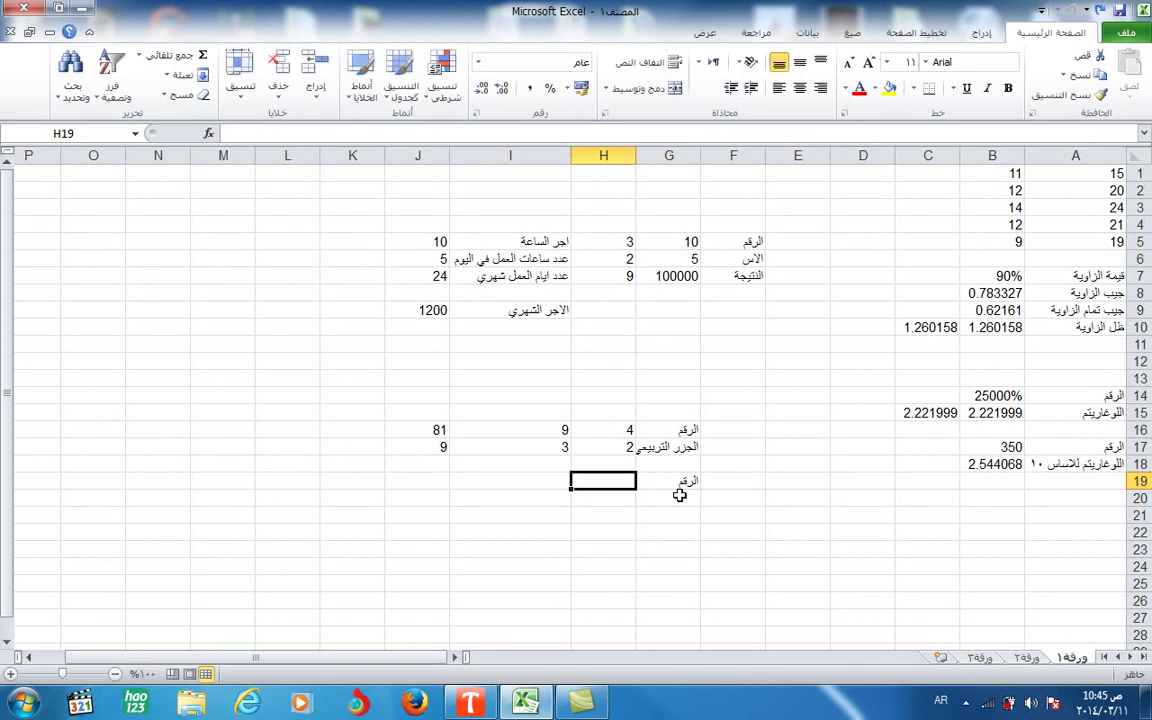
{"action": "type", "text": "3"}
{"action": "key", "text": "Tab"}
{"action": "type", "text": "4"}
{"action": "key", "text": "Tab"}
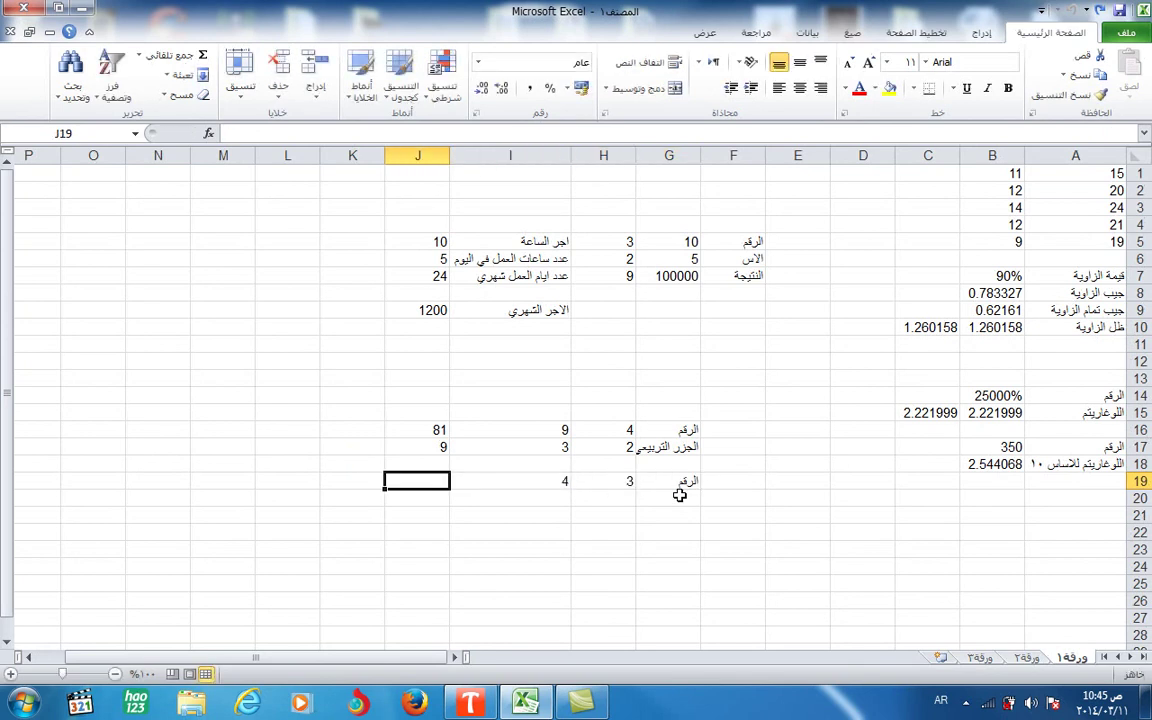
{"action": "type", "text": "5"}
{"action": "key", "text": "Down"}
{"action": "key", "text": "Right"}
{"action": "key", "text": "Right"}
{"action": "key", "text": "Right"}
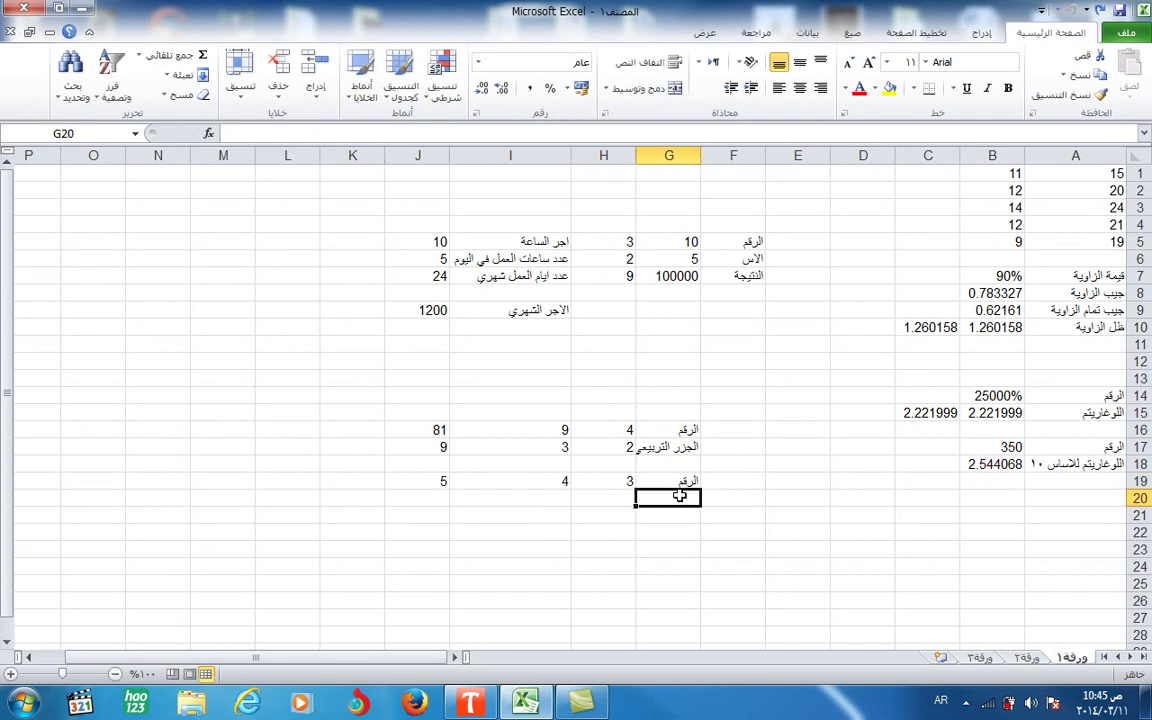
Label G20 المضروب and fill =FACT(H19) from H20 to J20, giving 6, 24 and 120
{"action": "type", "text": "المضروب"}
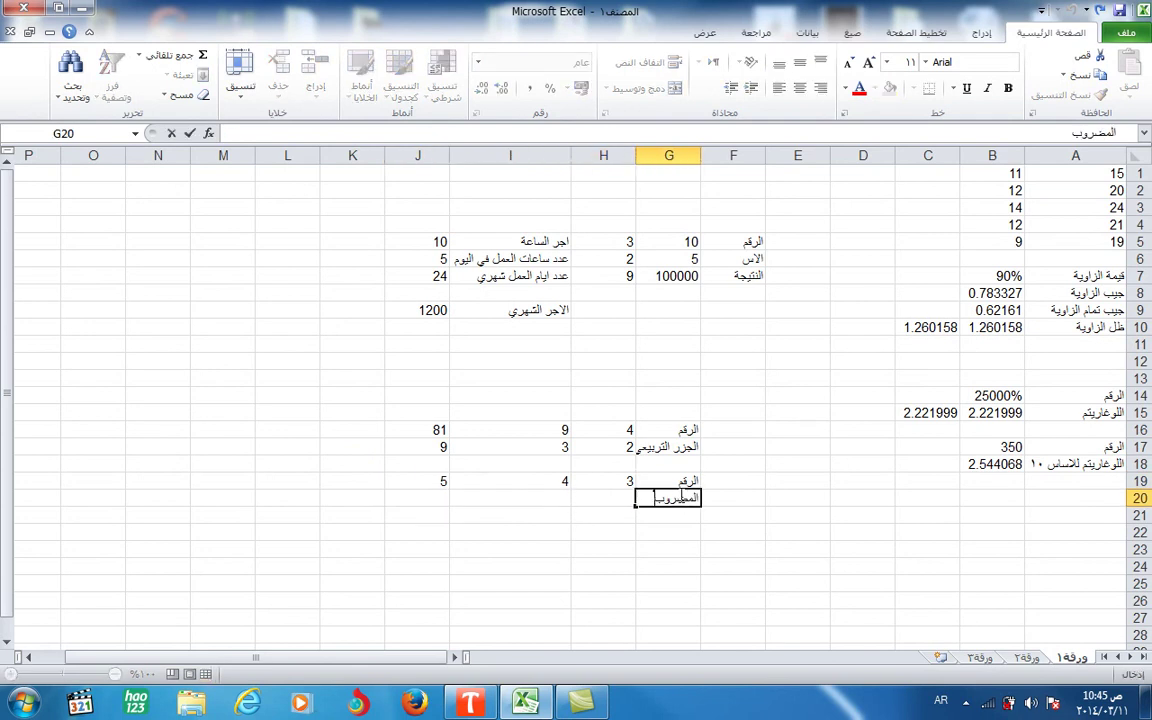
{"action": "key", "text": "Tab"}
{"action": "type", "text": "="}
{"action": "key", "text": "alt+shift"}
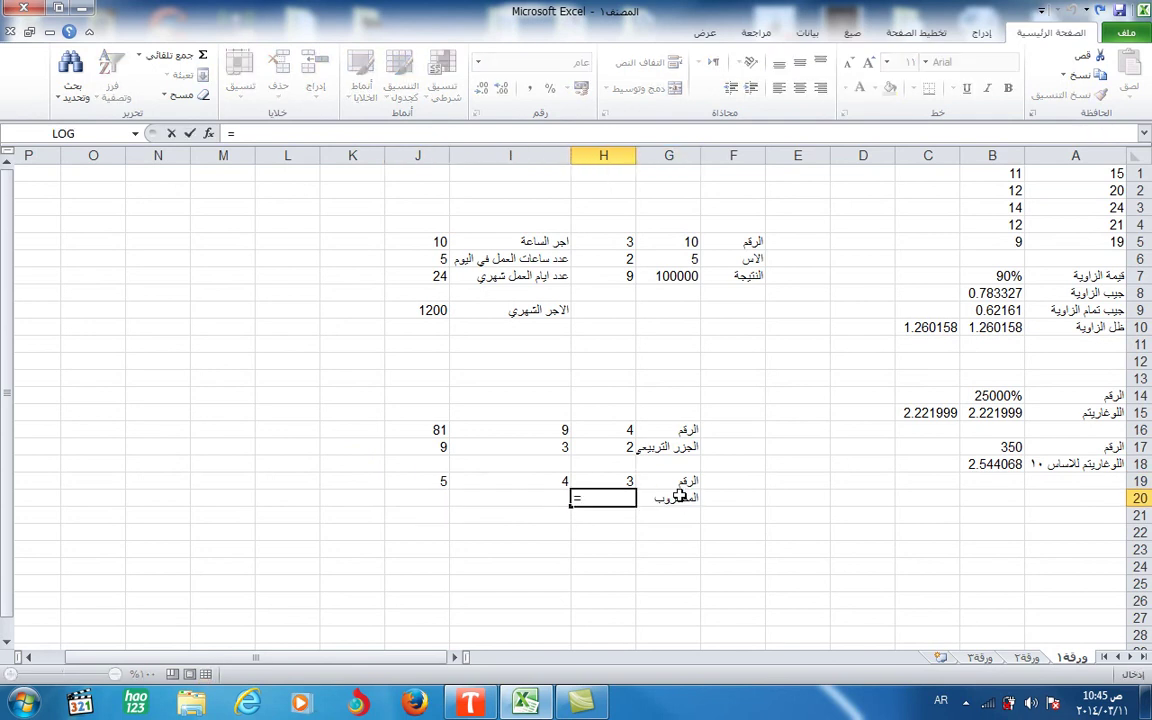
{"action": "type", "text": "fac"}
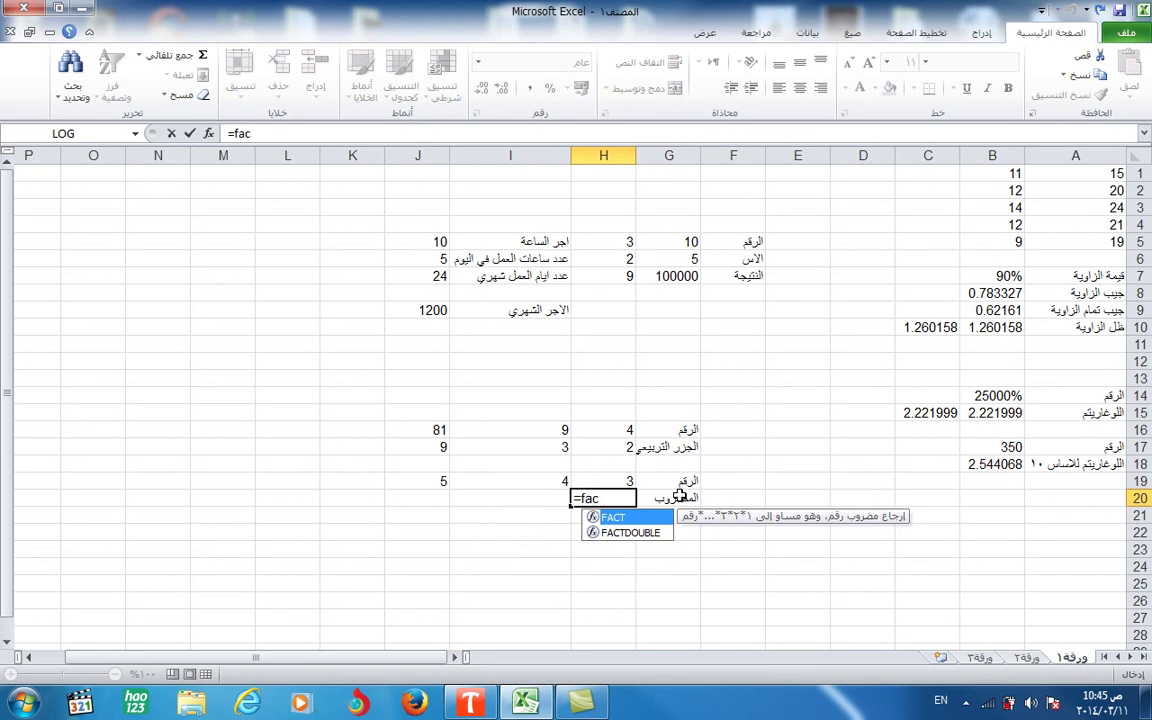
{"action": "type", "text": "t("}
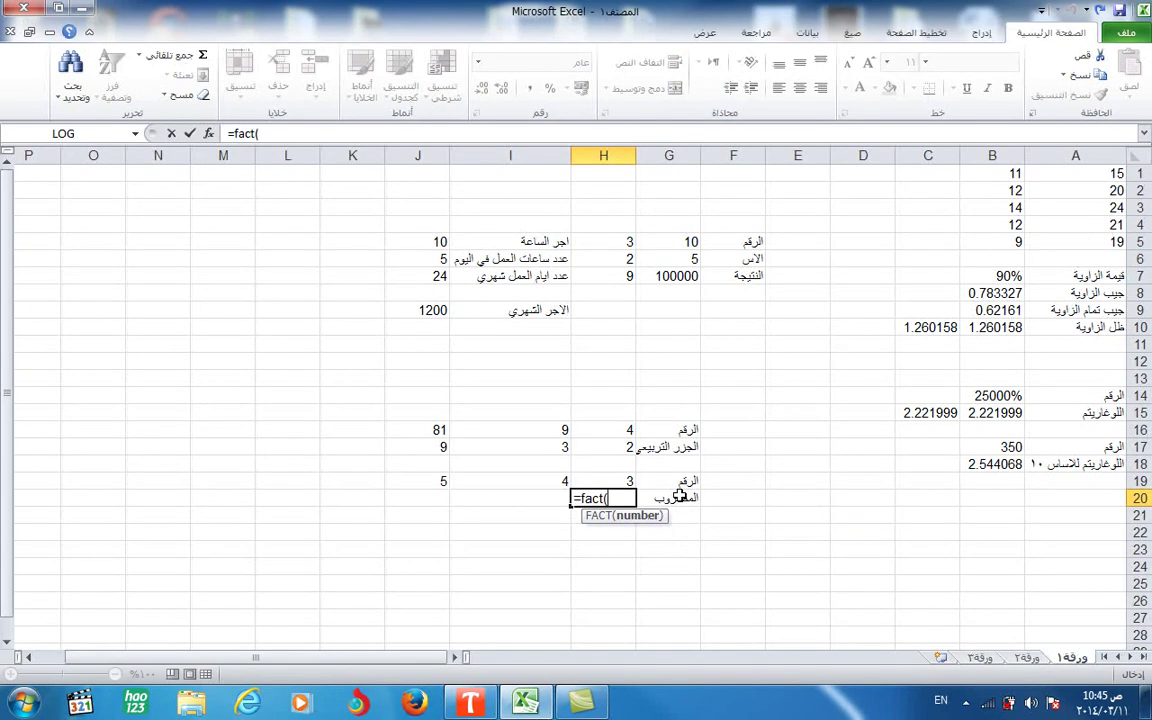
{"action": "left_click", "coordinate": [613, 481]}
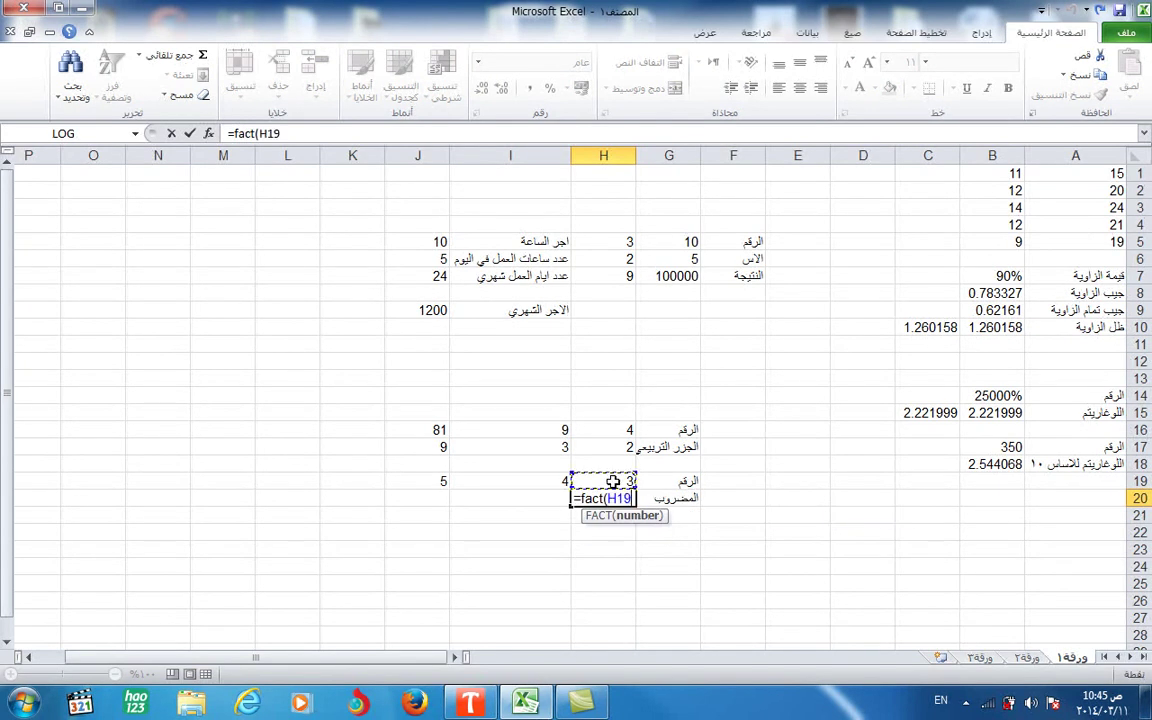
{"action": "type", "text": ")"}
{"action": "key", "text": "Return"}
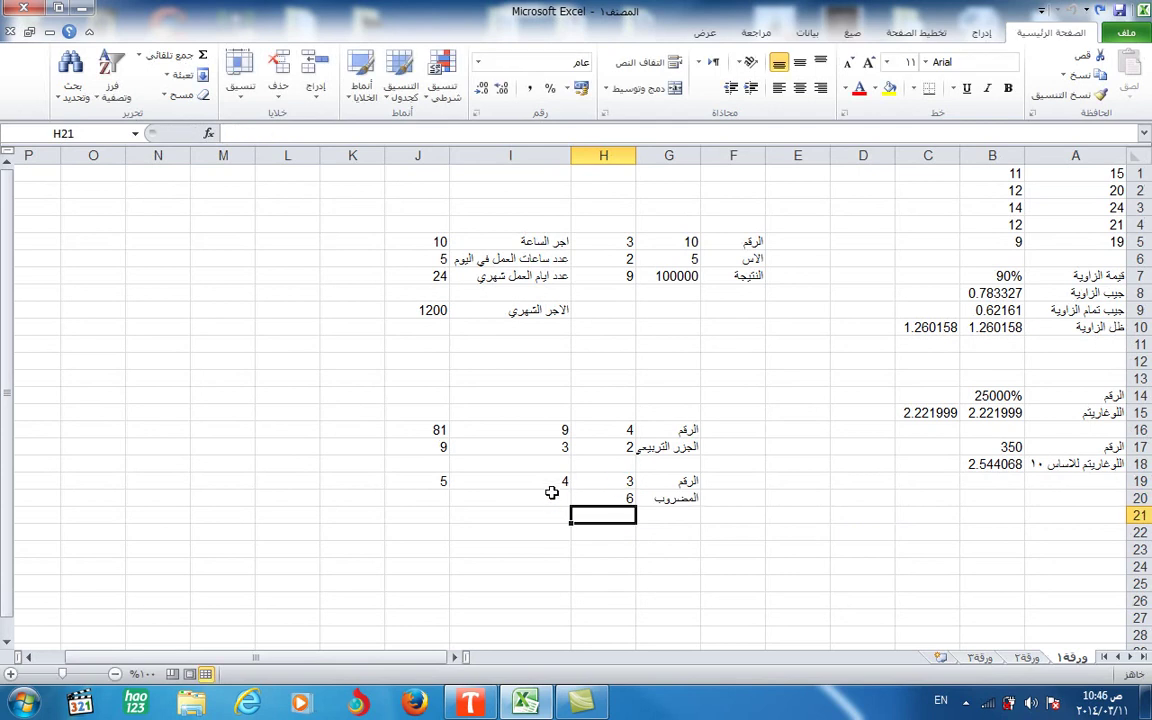
{"action": "left_click", "coordinate": [585, 499]}
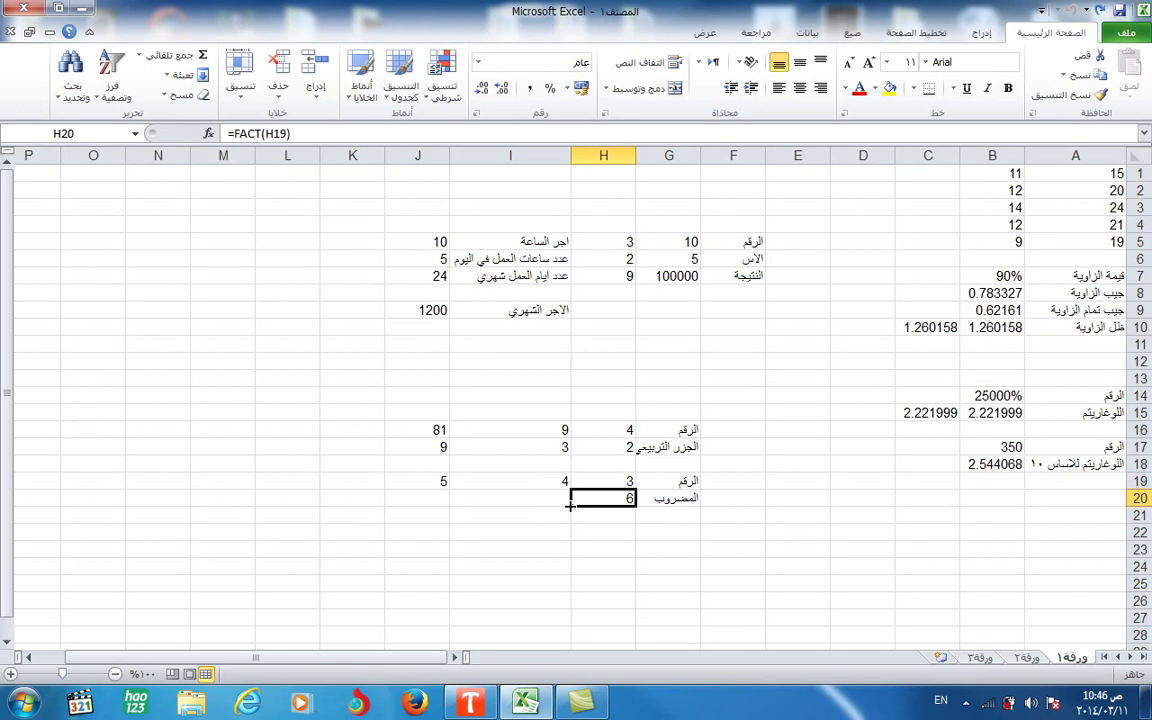
{"action": "left_click_drag", "start_coordinate": [570, 506], "coordinate": [398, 504]}
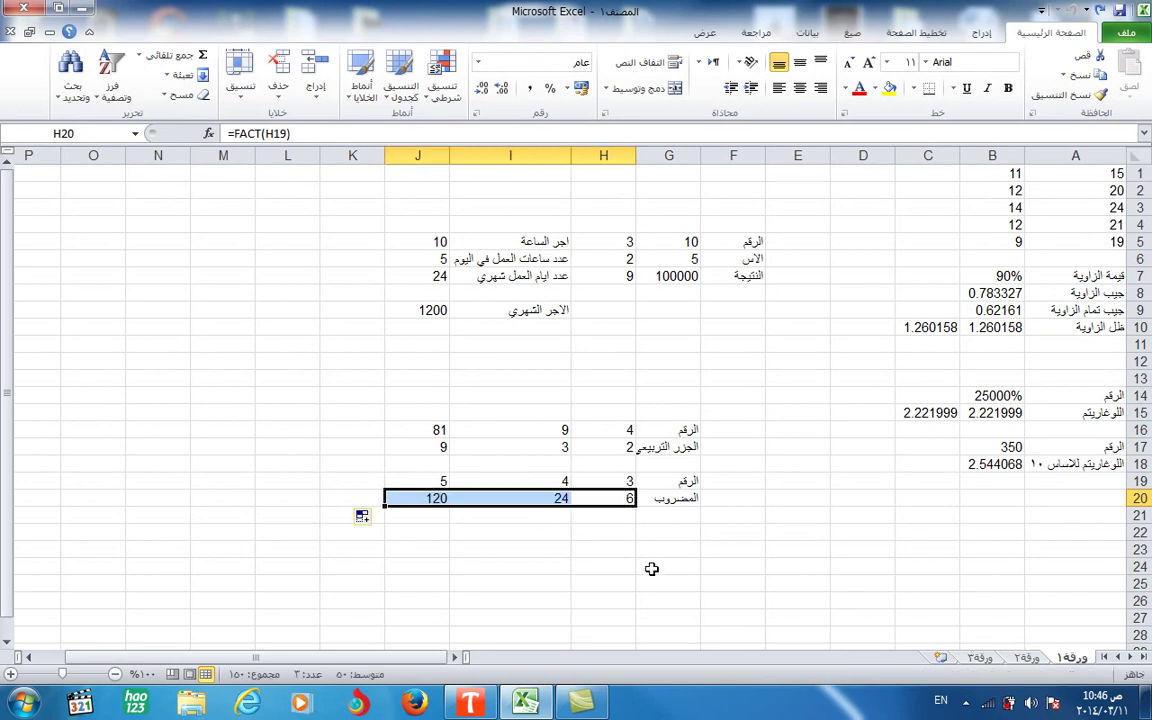
{"action": "left_click", "coordinate": [672, 515]}
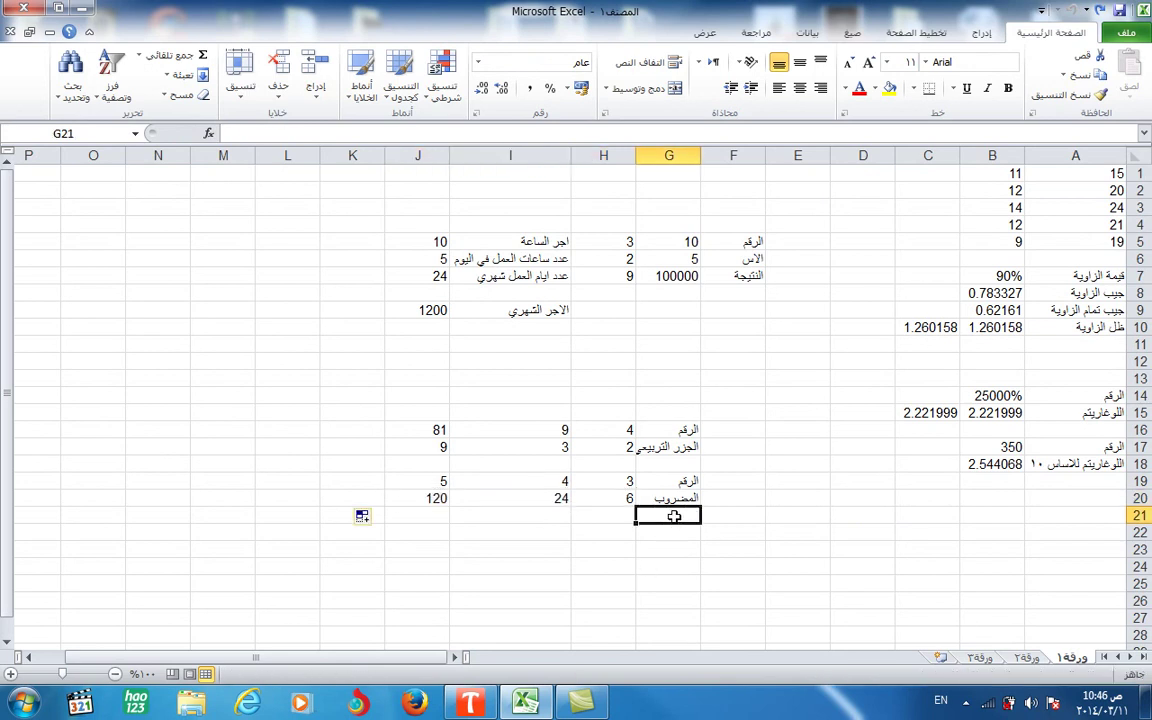
Enter =RAND() in both F24 and F25 to generate two random decimals
{"action": "left_click", "coordinate": [743, 562]}
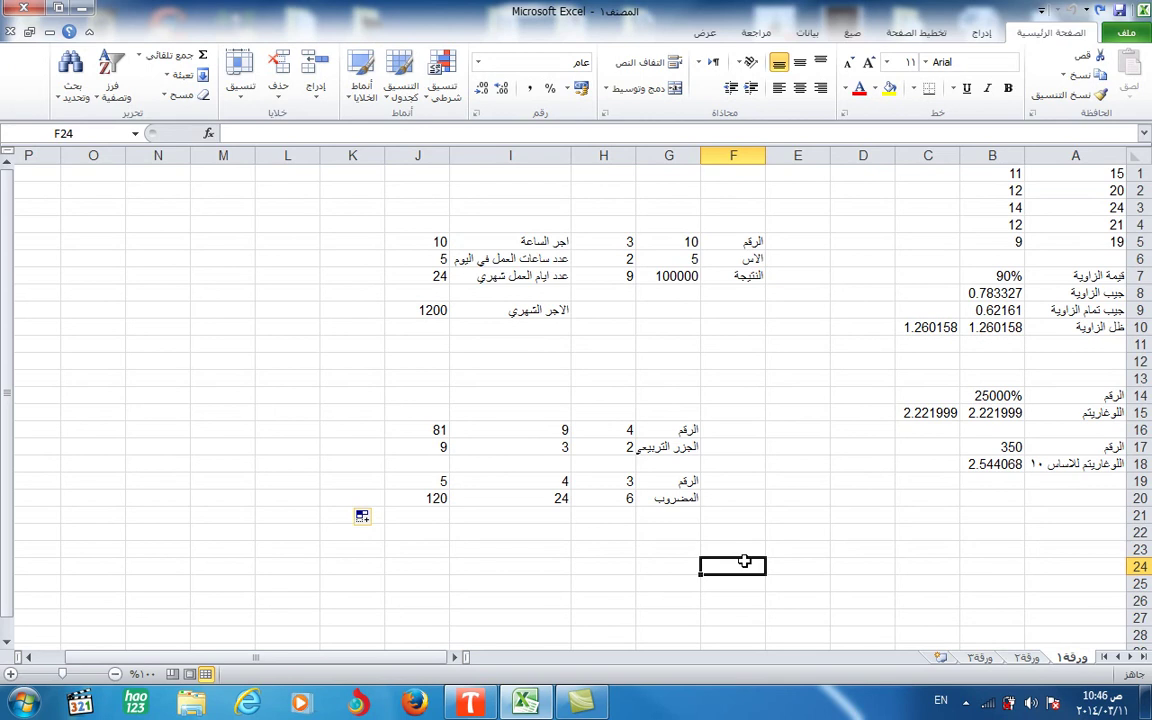
{"action": "type", "text": "=r"}
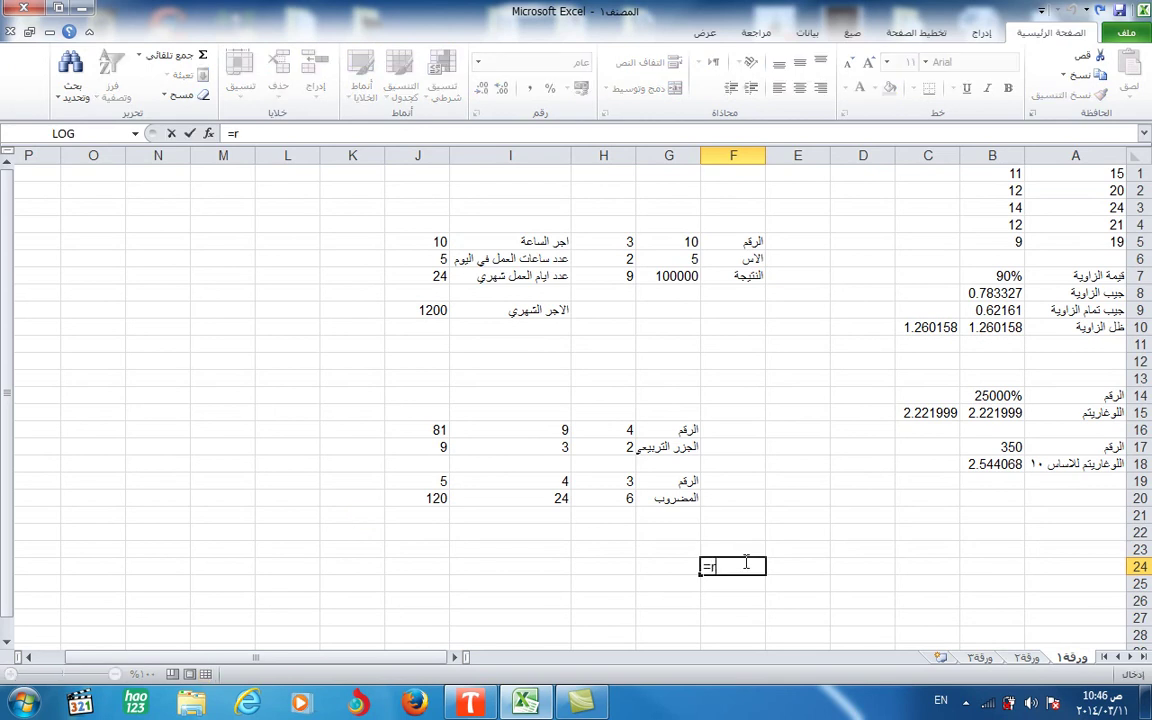
{"action": "type", "text": "and"}
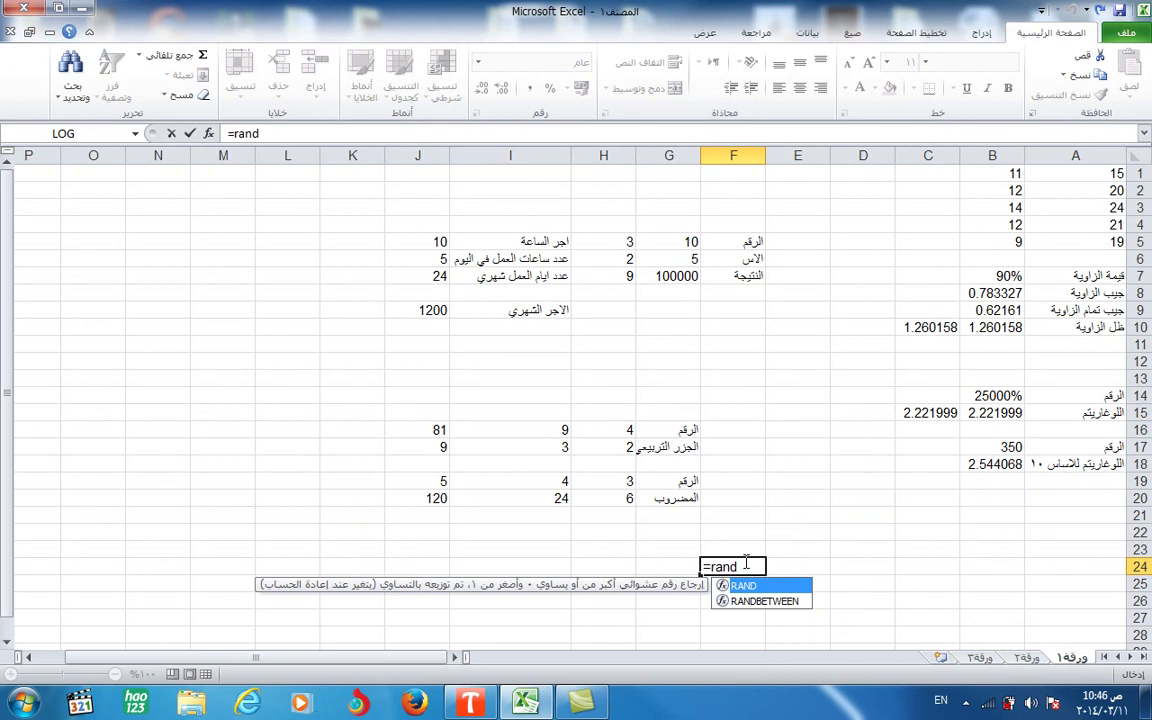
{"action": "type", "text": "()"}
{"action": "key", "text": "Return"}
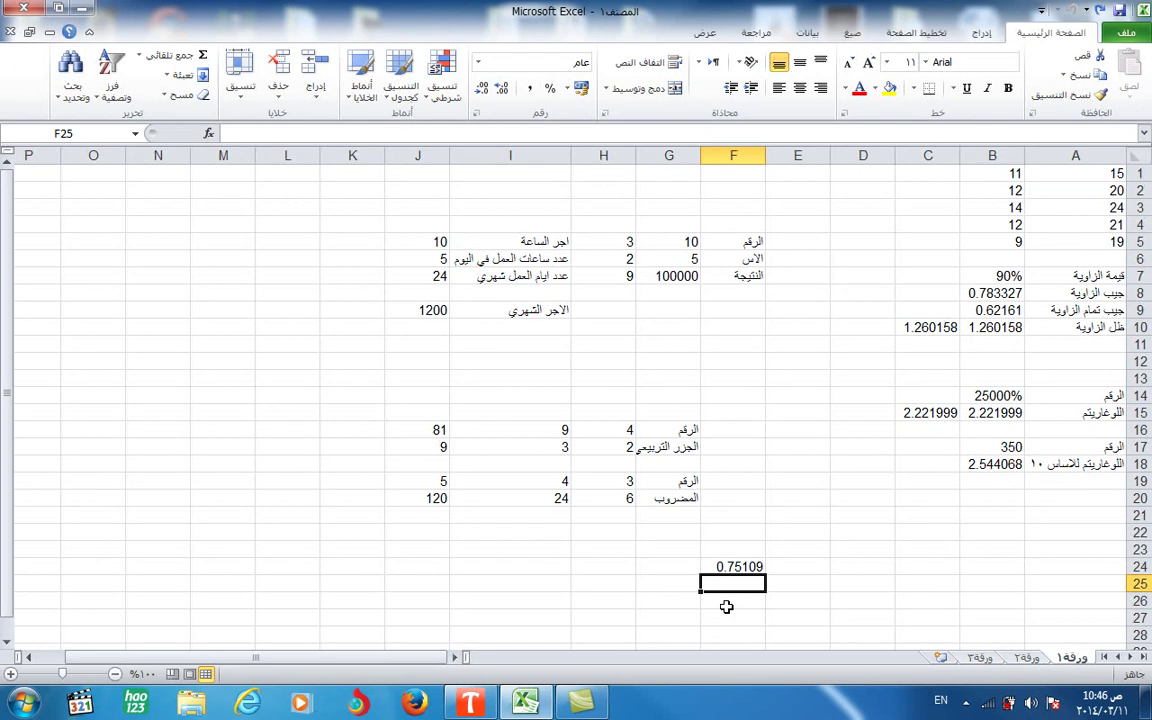
{"action": "type", "text": "="}
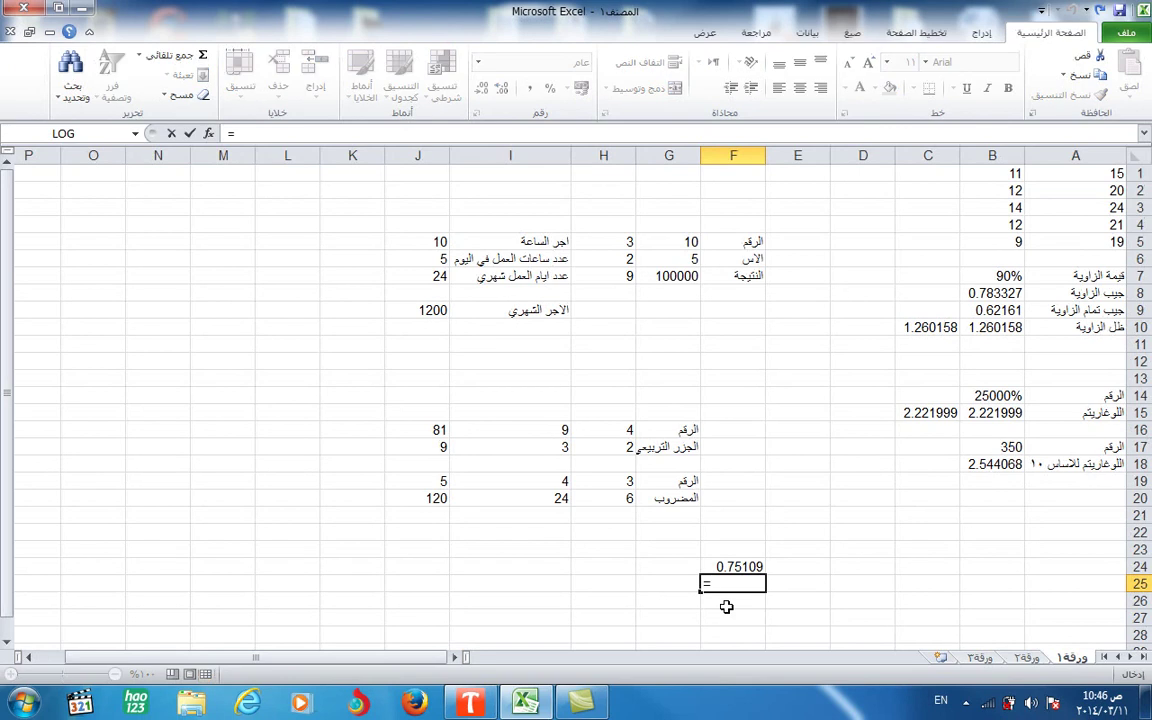
{"action": "type", "text": "rand"}
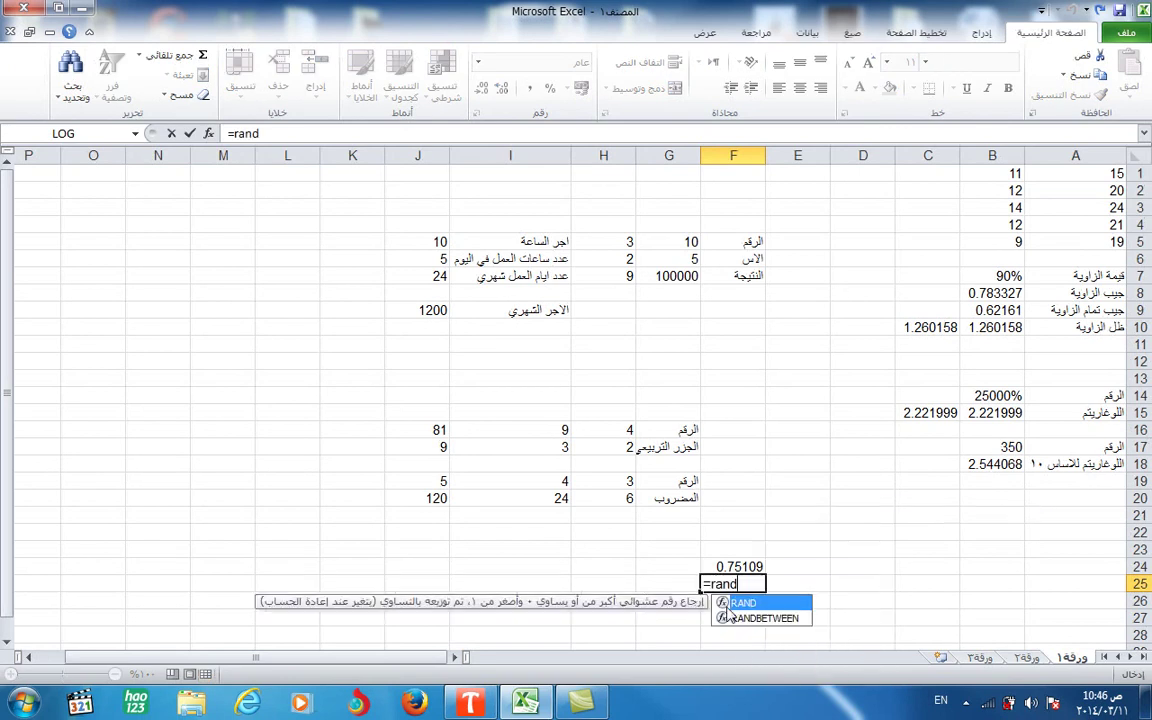
{"action": "type", "text": "()"}
{"action": "key", "text": "Return"}
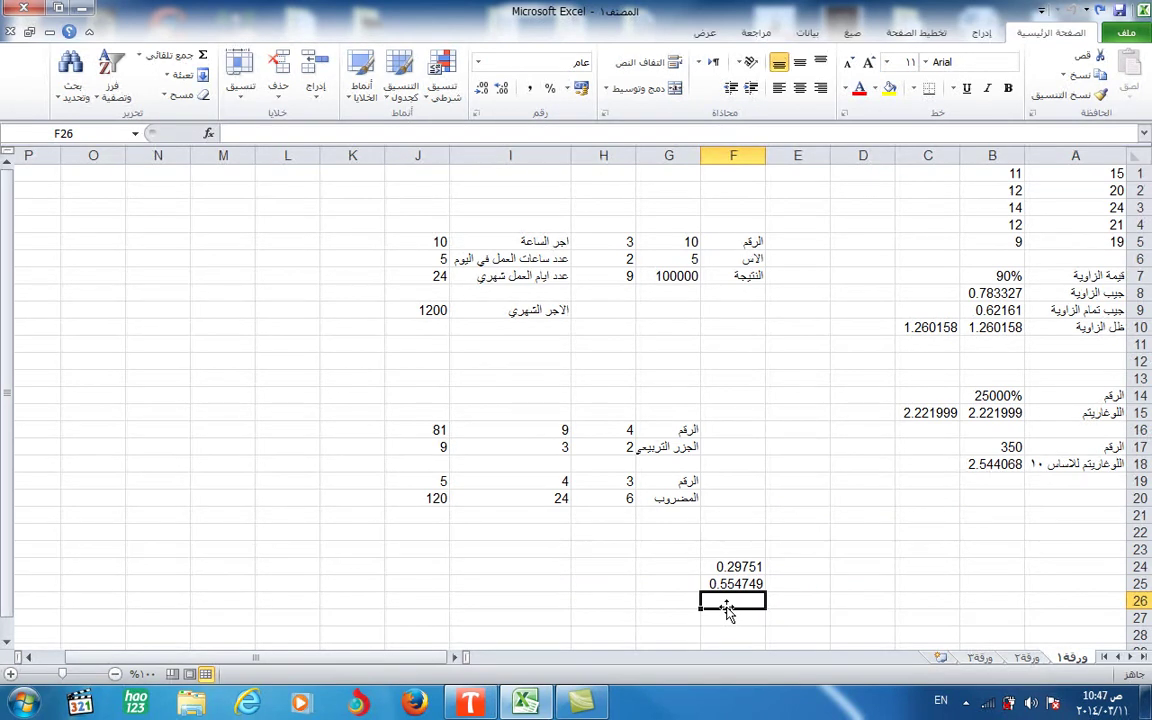
{"action": "left_click", "coordinate": [497, 614]}
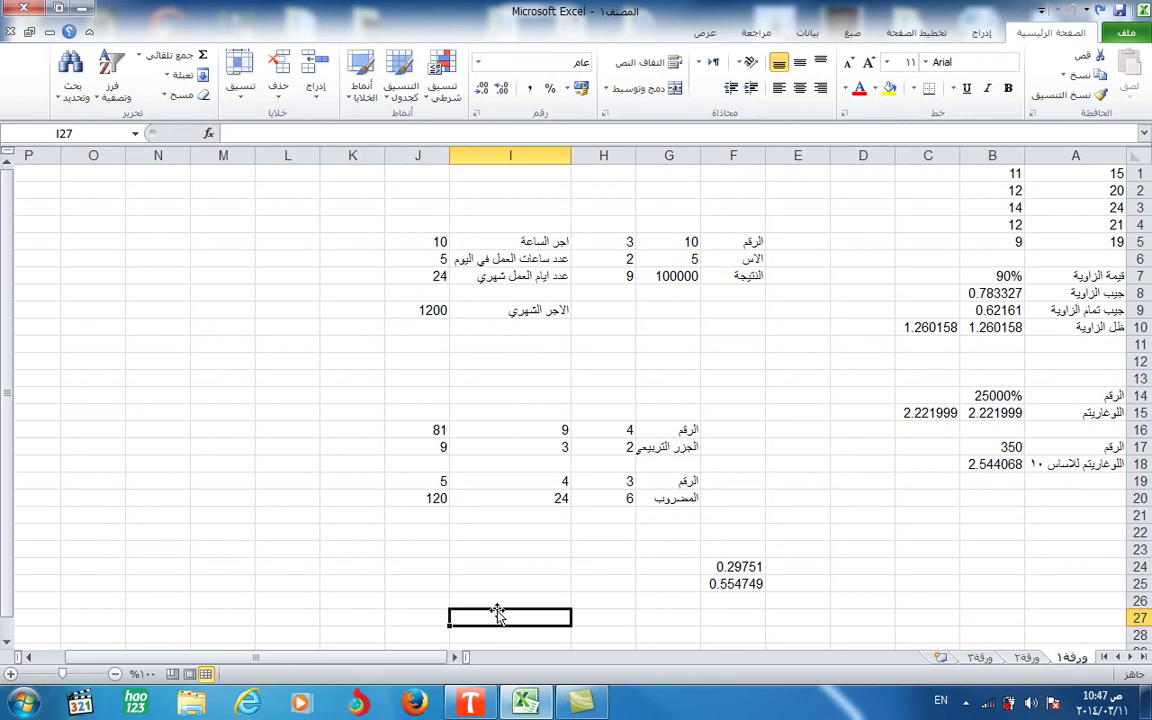
Put 90 in I27 and =ODD(I27) in I28, which returns 91
{"action": "type", "text": "90"}
{"action": "key", "text": "Return"}
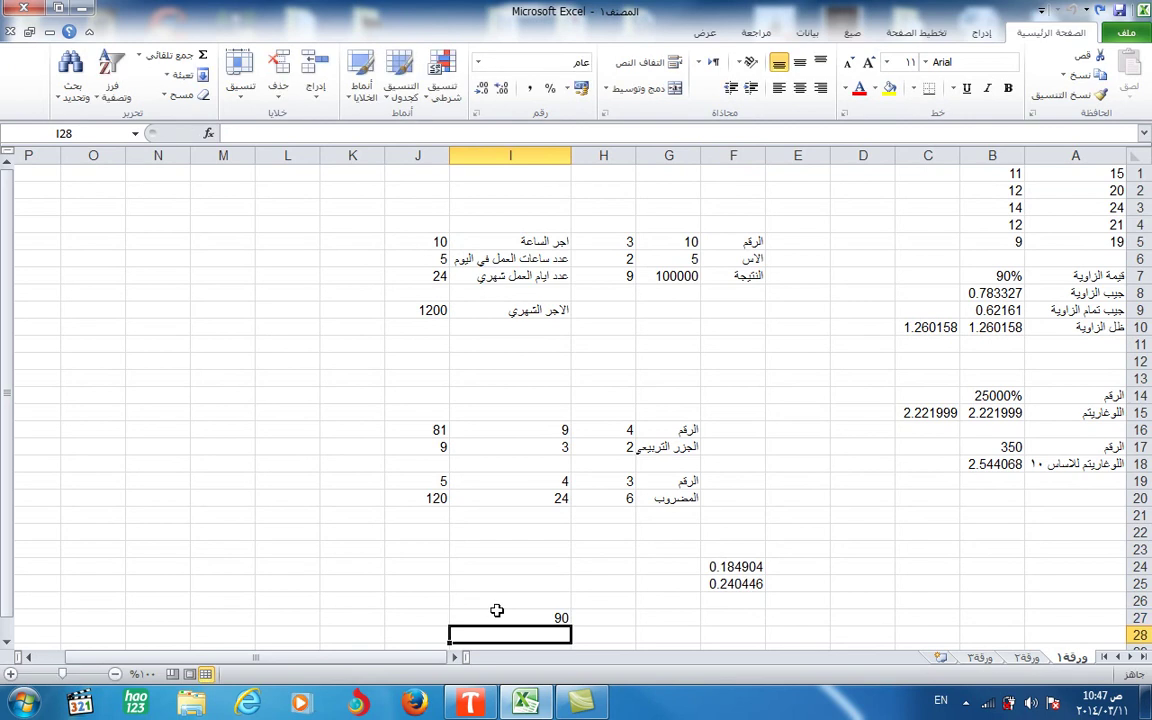
{"action": "type", "text": "="}
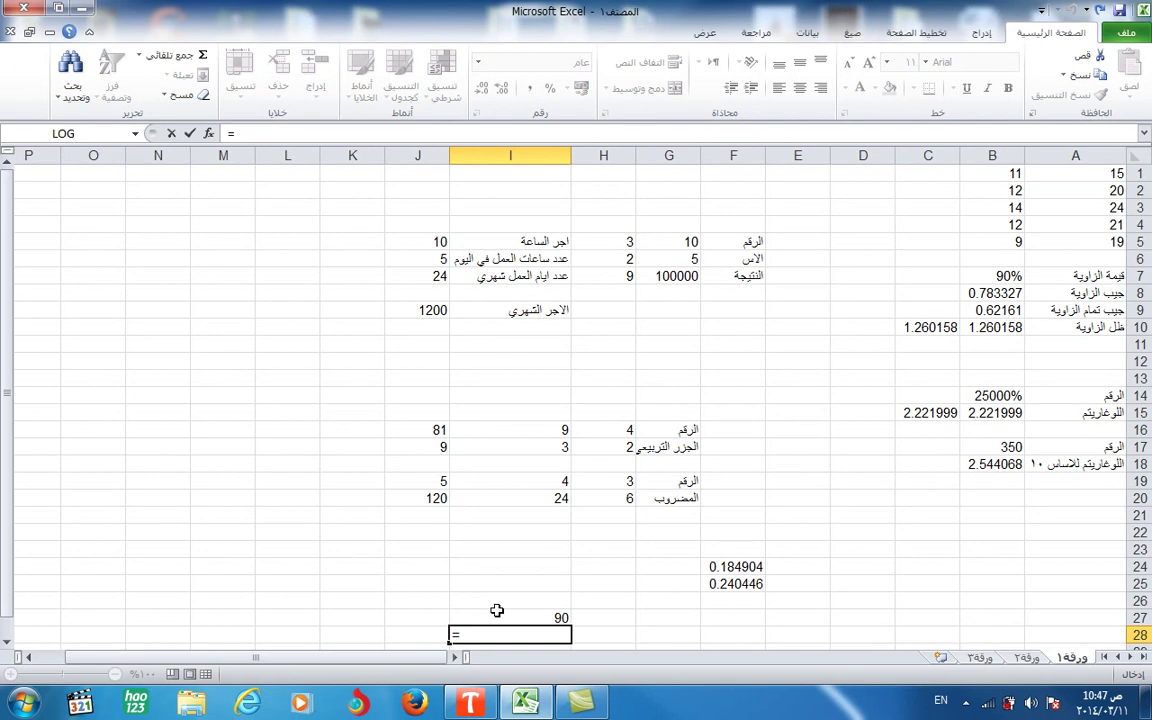
{"action": "type", "text": "od"}
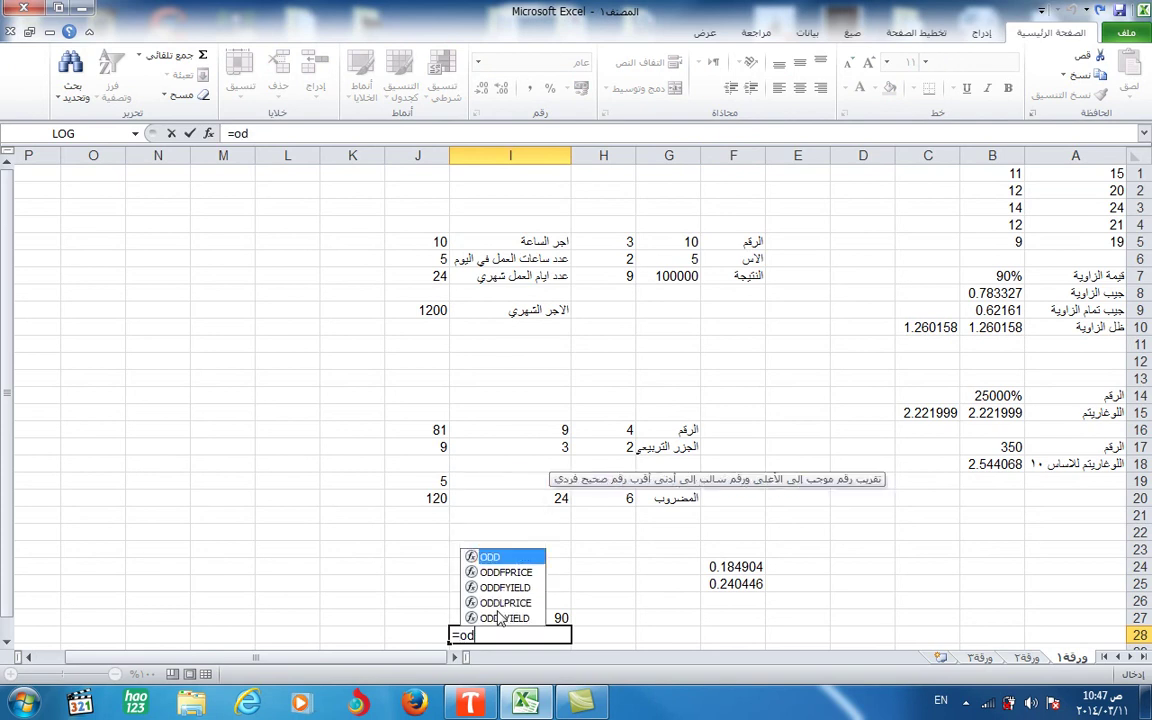
{"action": "type", "text": "d("}
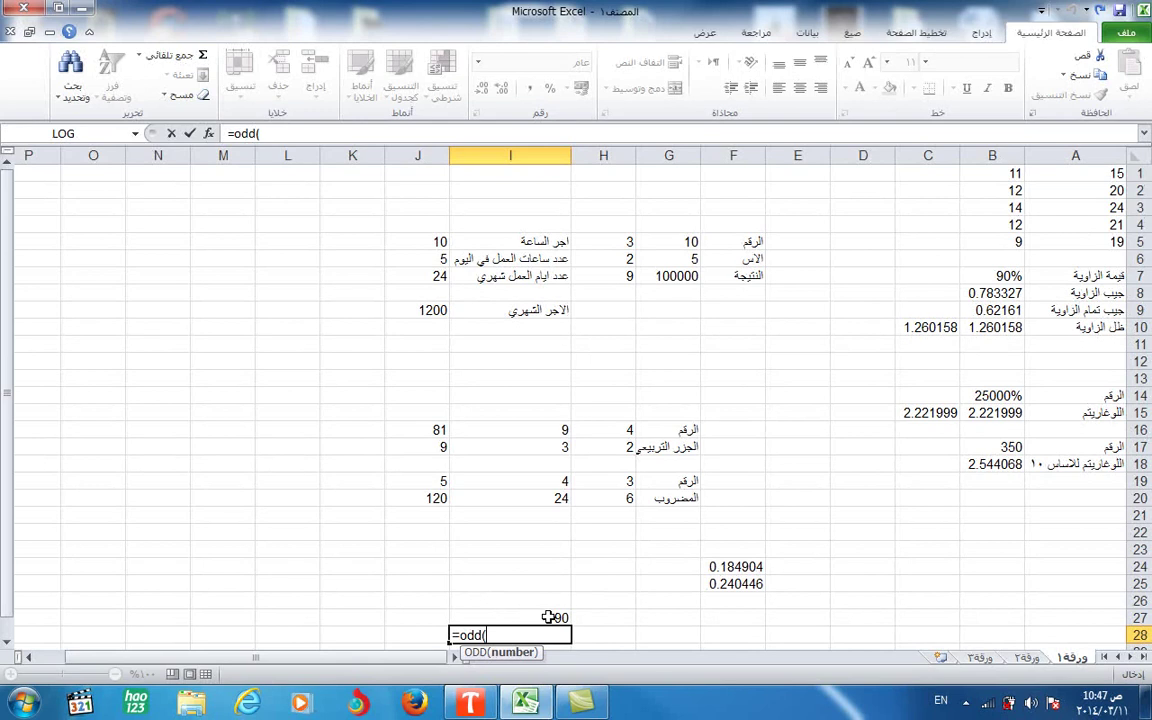
{"action": "left_click", "coordinate": [548, 617]}
{"action": "type", "text": ")"}
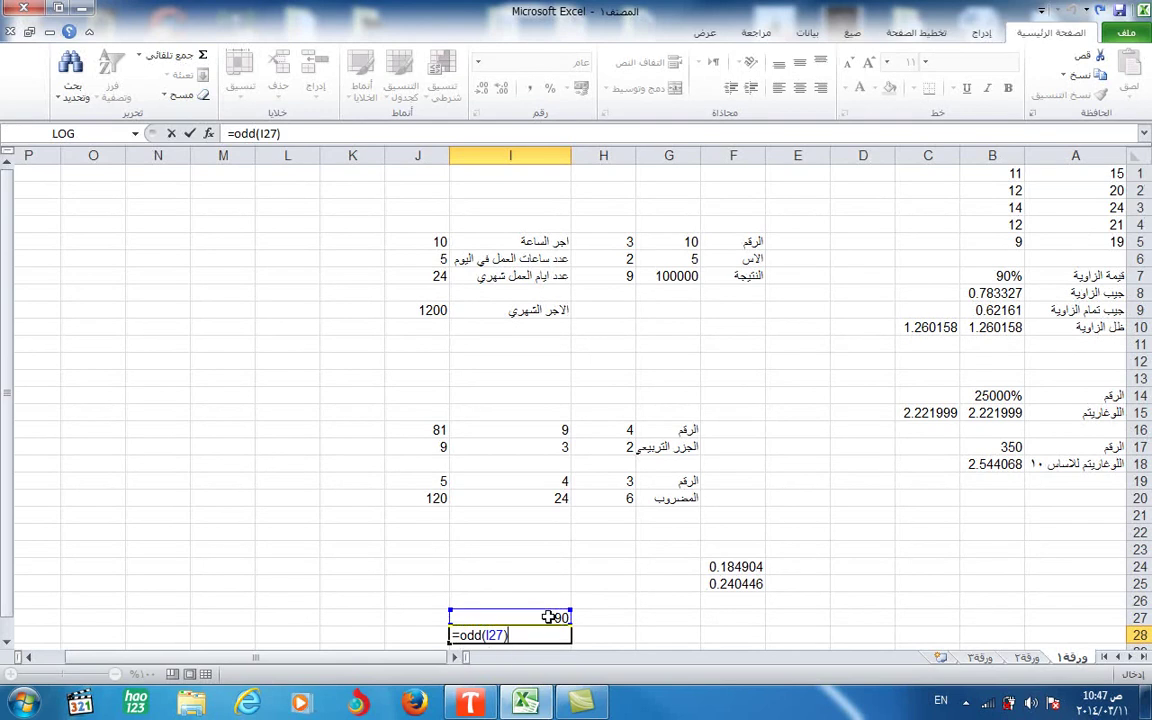
{"action": "key", "text": "Return"}
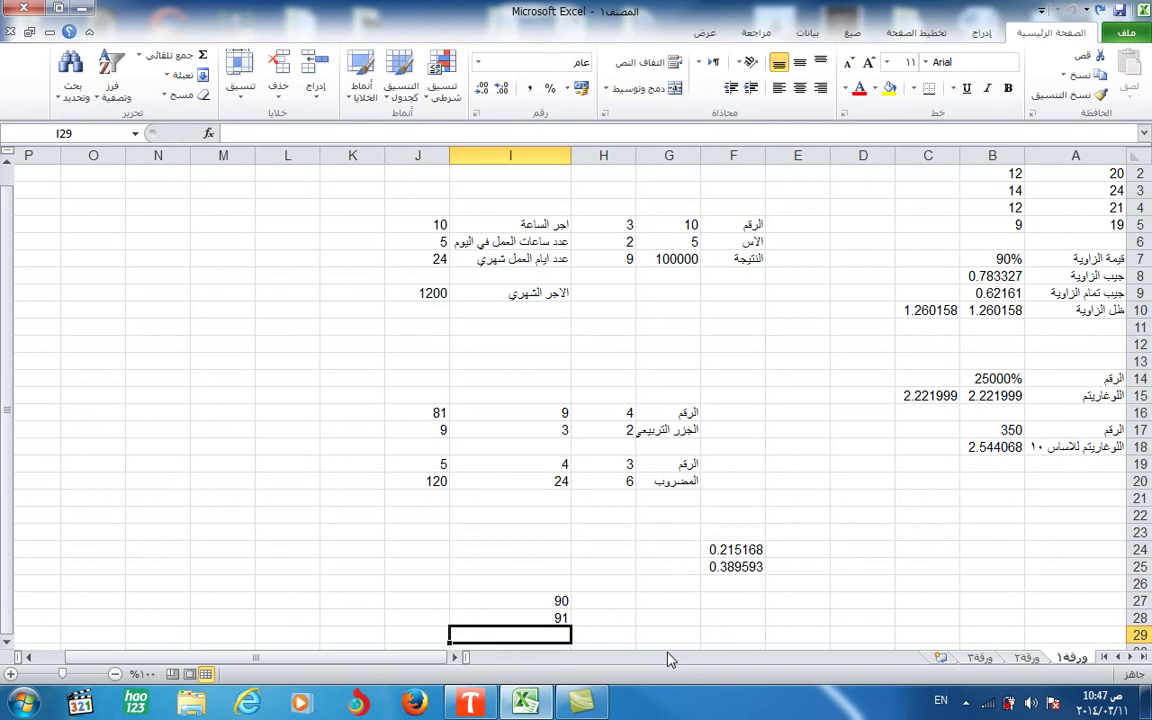
Enter =EVEN(I27) in I29 and =EVEN(I28) in I30, returning 90 and 92
{"action": "type", "text": "=e"}
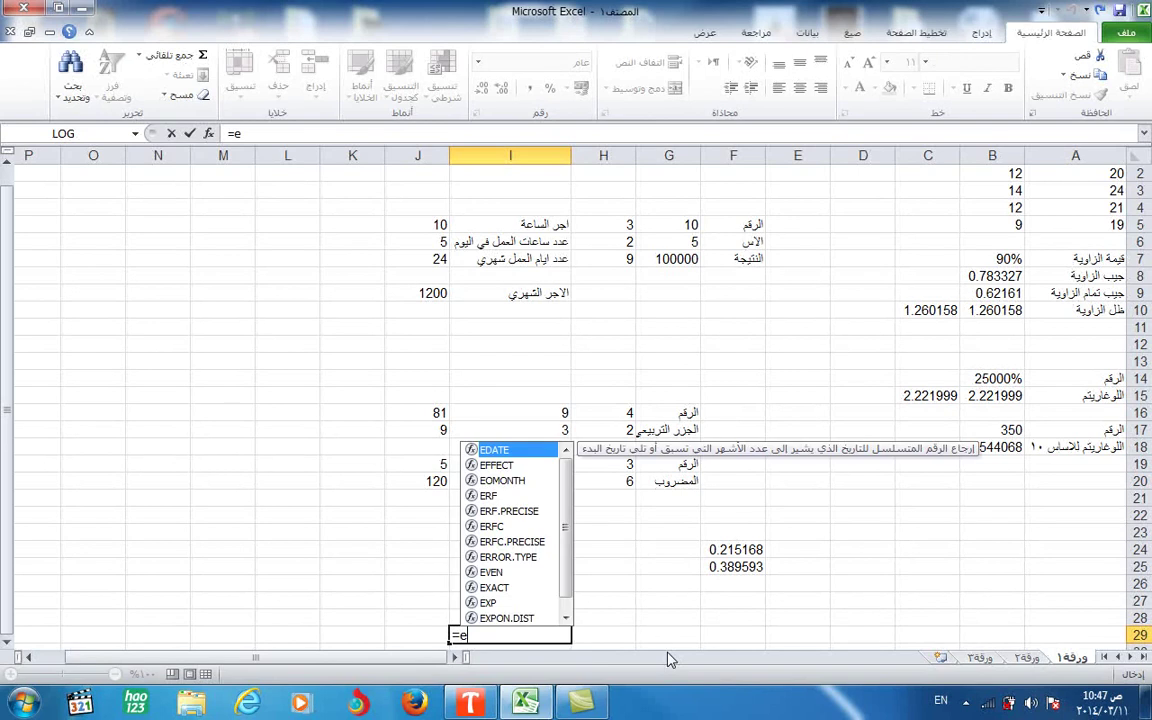
{"action": "type", "text": "ven"}
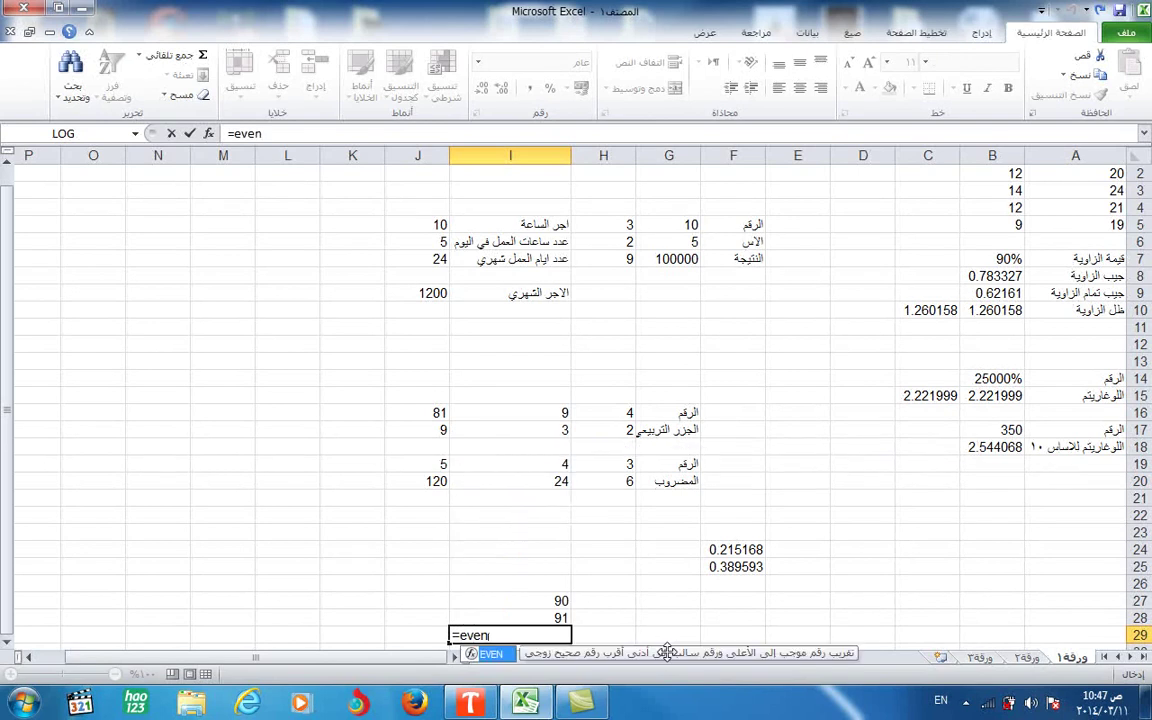
{"action": "type", "text": "("}
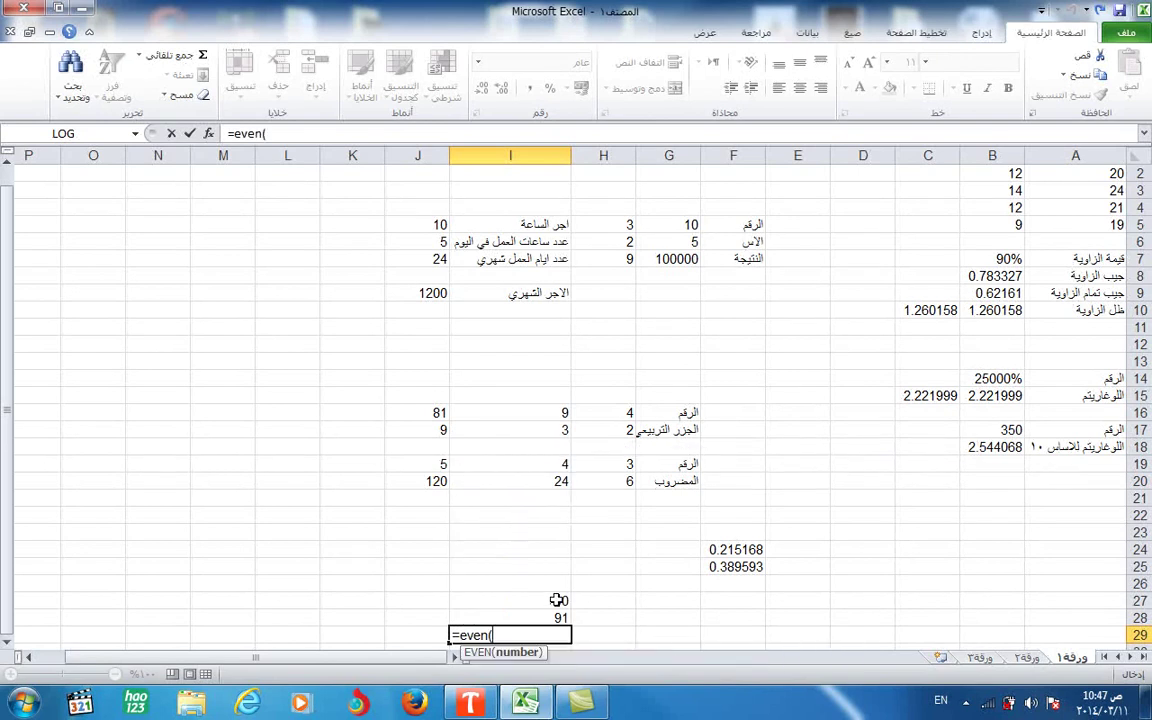
{"action": "left_click", "coordinate": [547, 601]}
{"action": "type", "text": ")"}
{"action": "key", "text": "Return"}
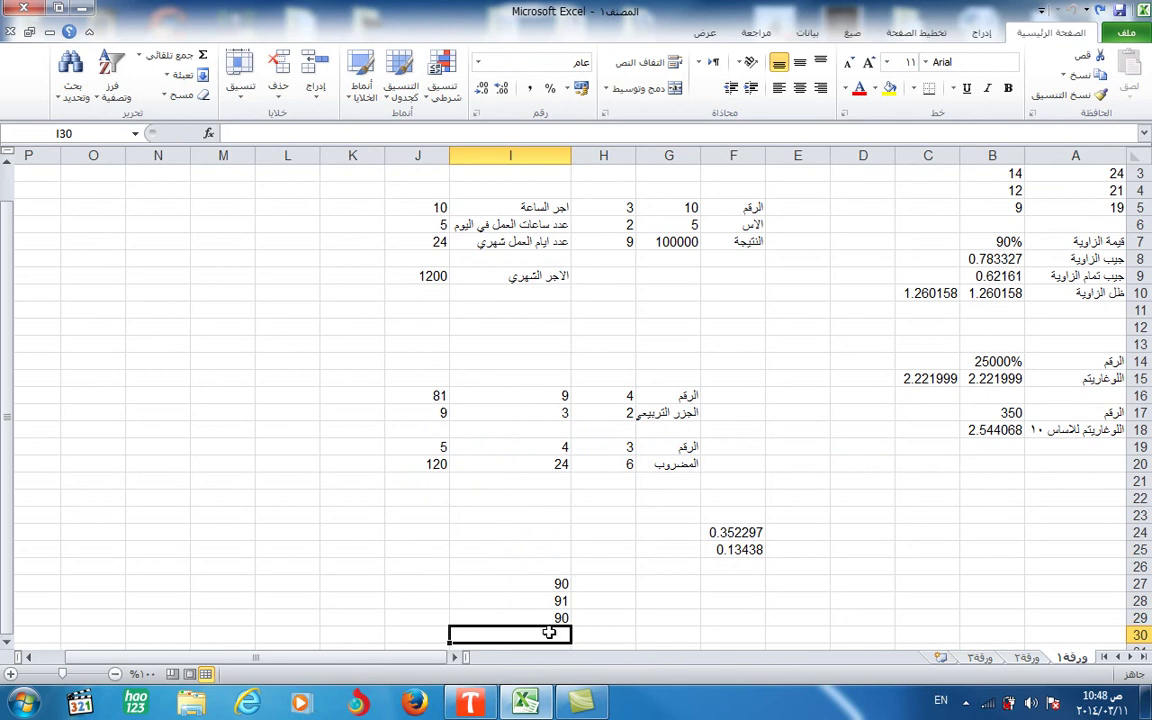
{"action": "type", "text": "="}
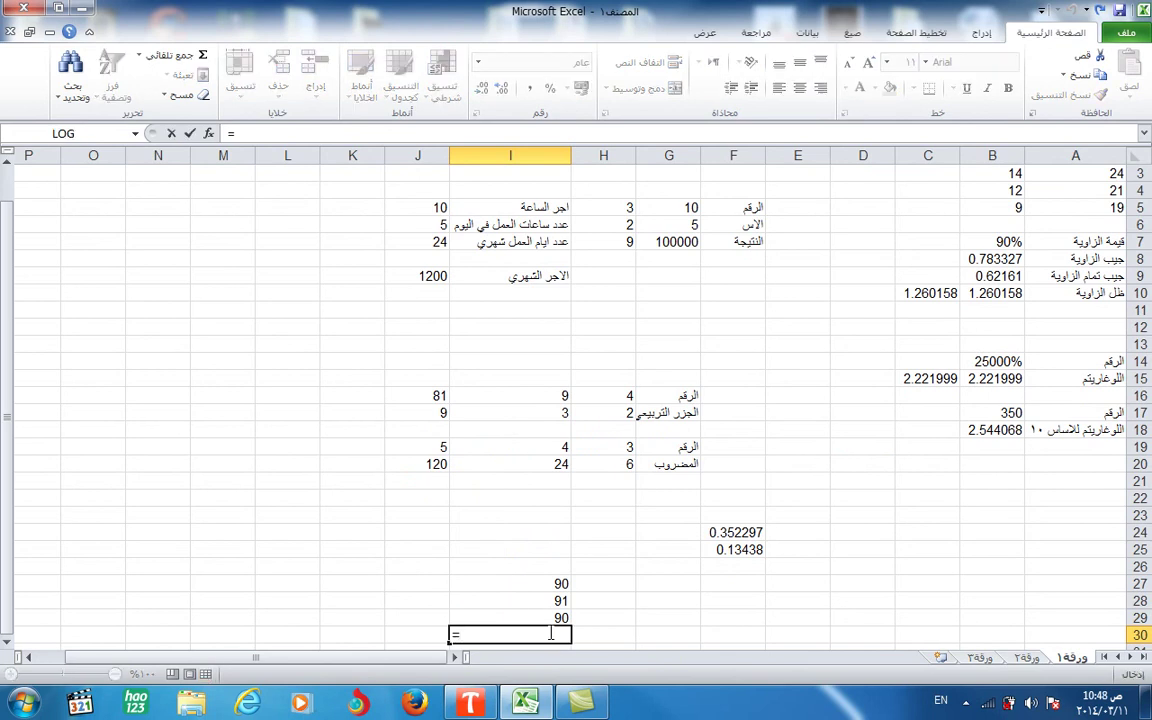
{"action": "type", "text": "even"}
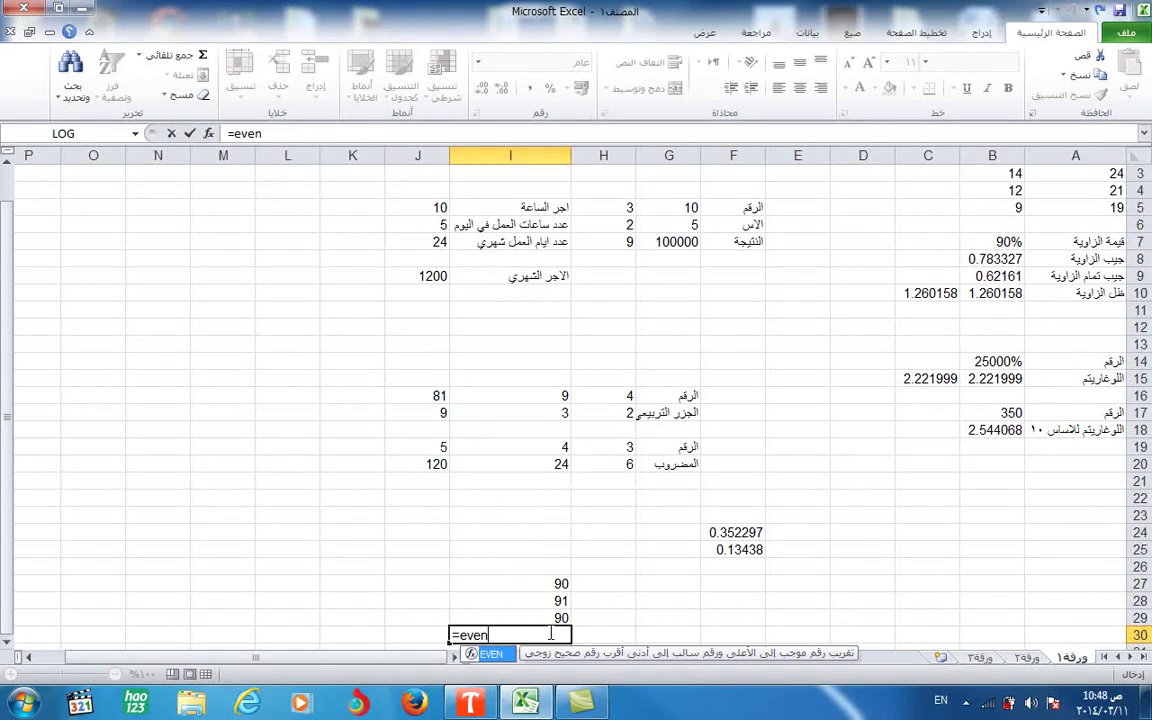
{"action": "type", "text": "("}
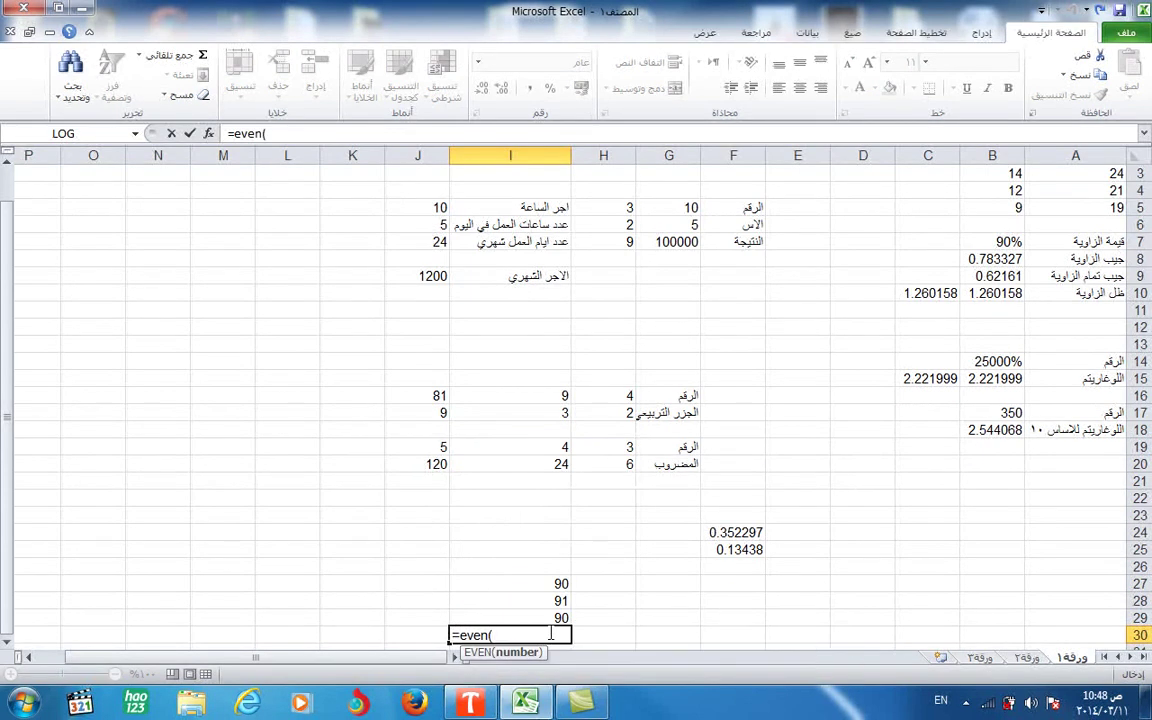
{"action": "left_click", "coordinate": [545, 603]}
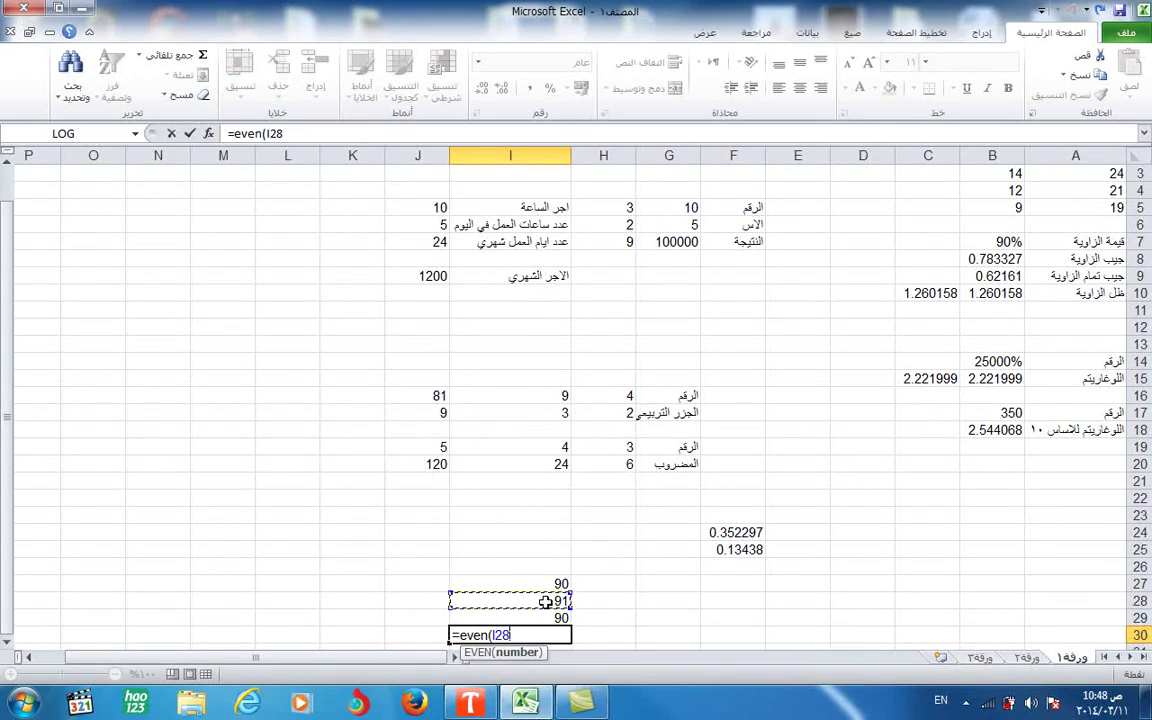
{"action": "type", "text": ")"}
{"action": "key", "text": "Return"}
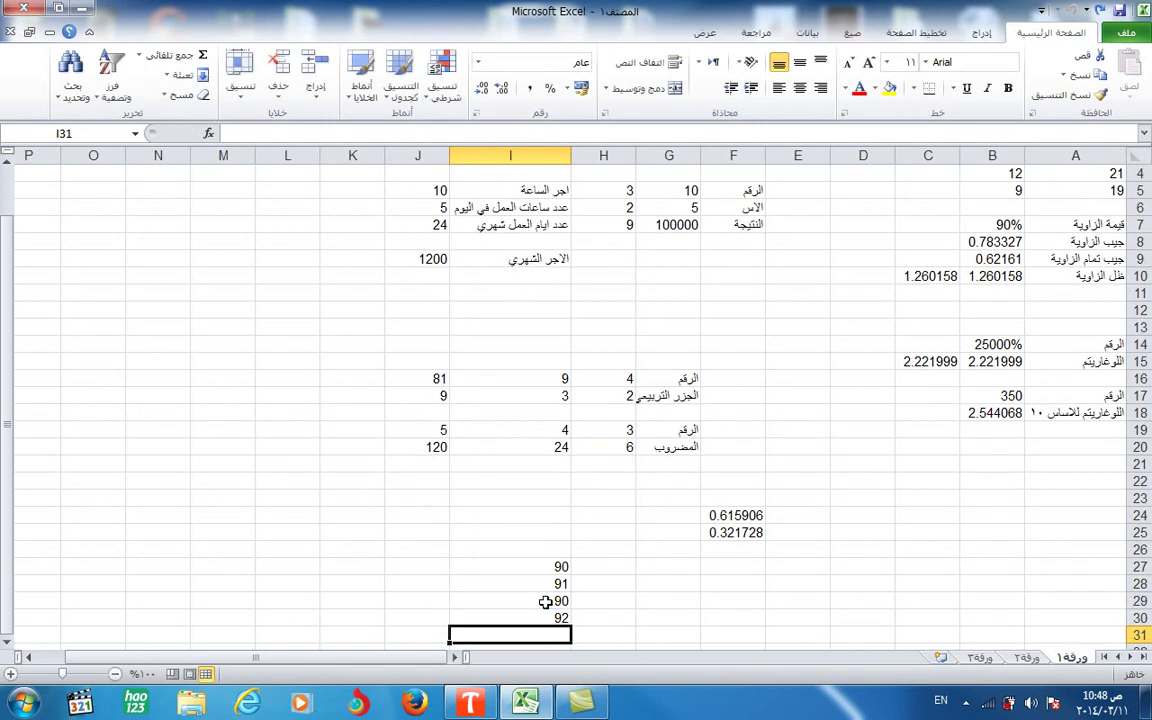
{"action": "left_click", "coordinate": [620, 602]}
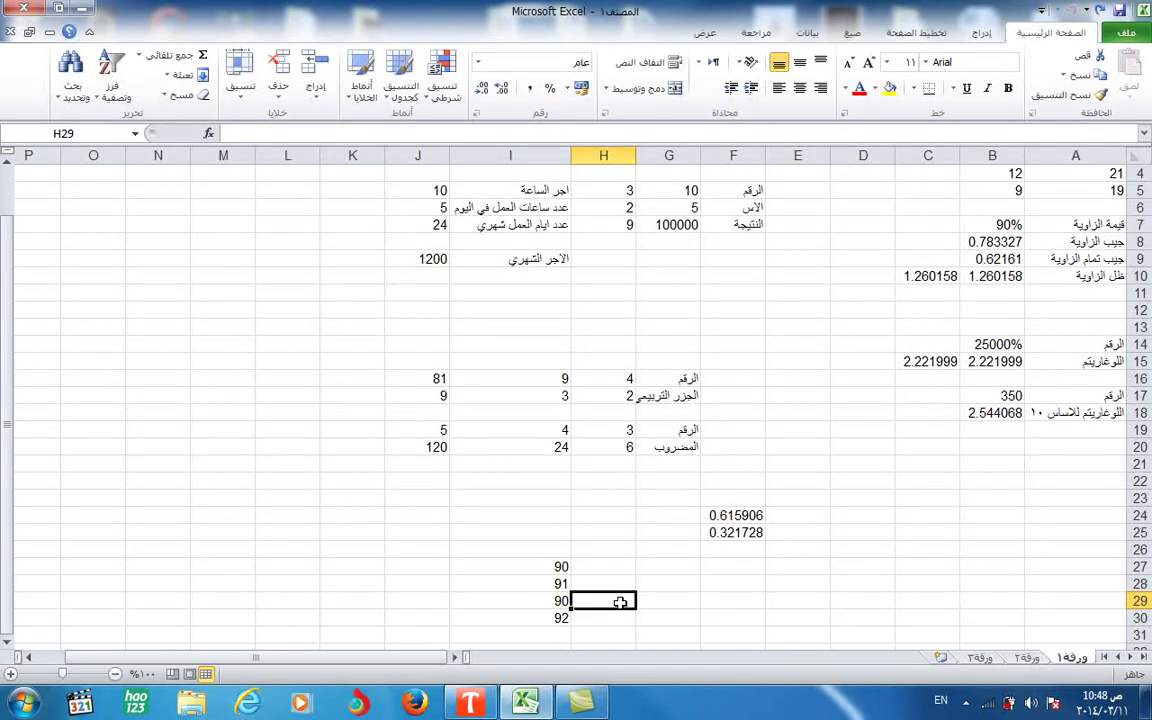
Type 76.98 in M13 and enter =TRUNC(M13;1) in M14 to get 76.9
{"action": "left_click", "coordinate": [230, 328]}
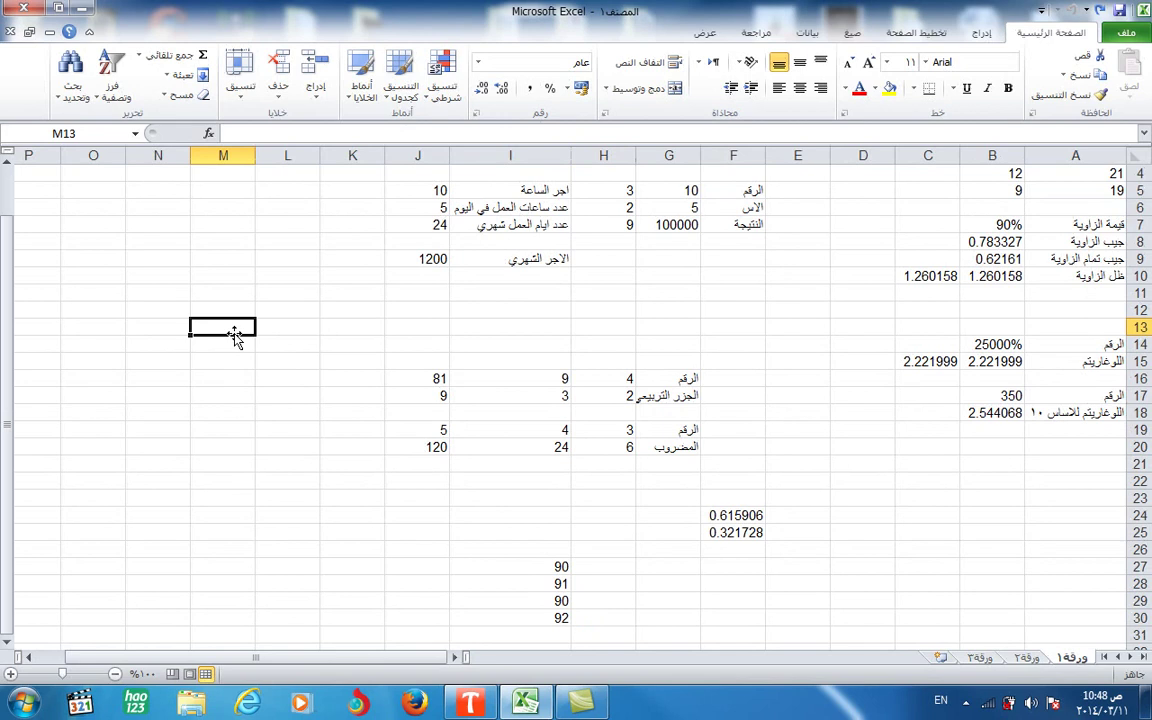
{"action": "type", "text": "7"}
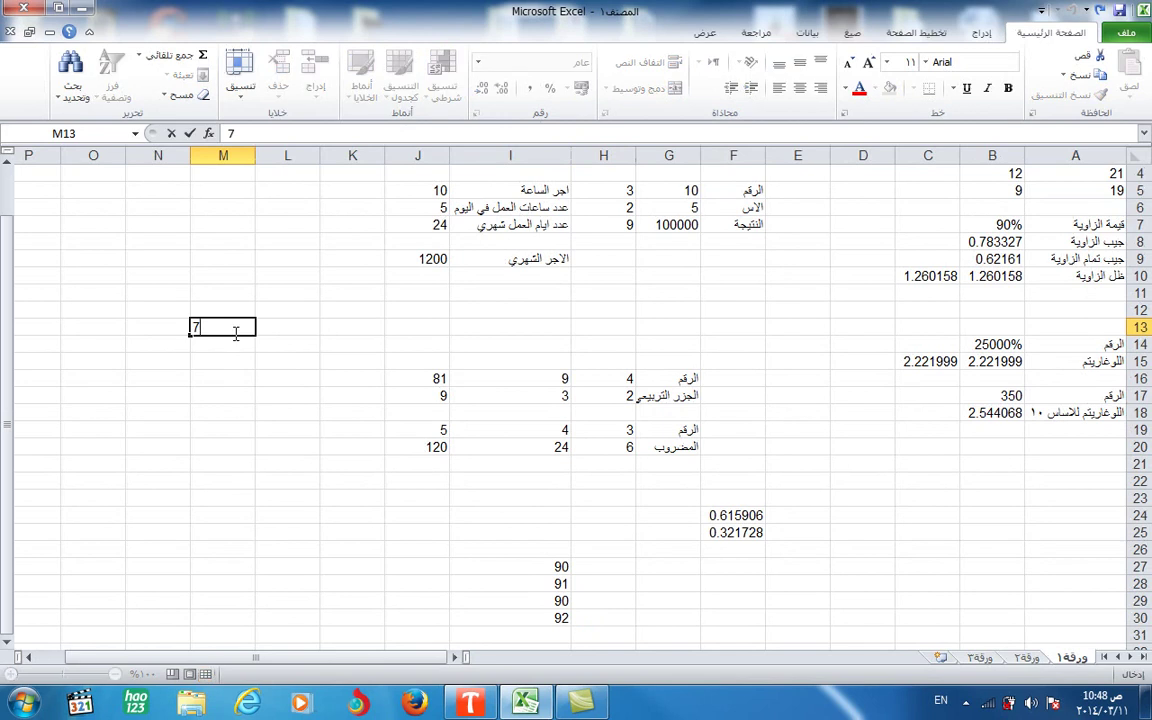
{"action": "type", "text": "6."}
{"action": "type", "text": "98"}
{"action": "key", "text": "Return"}
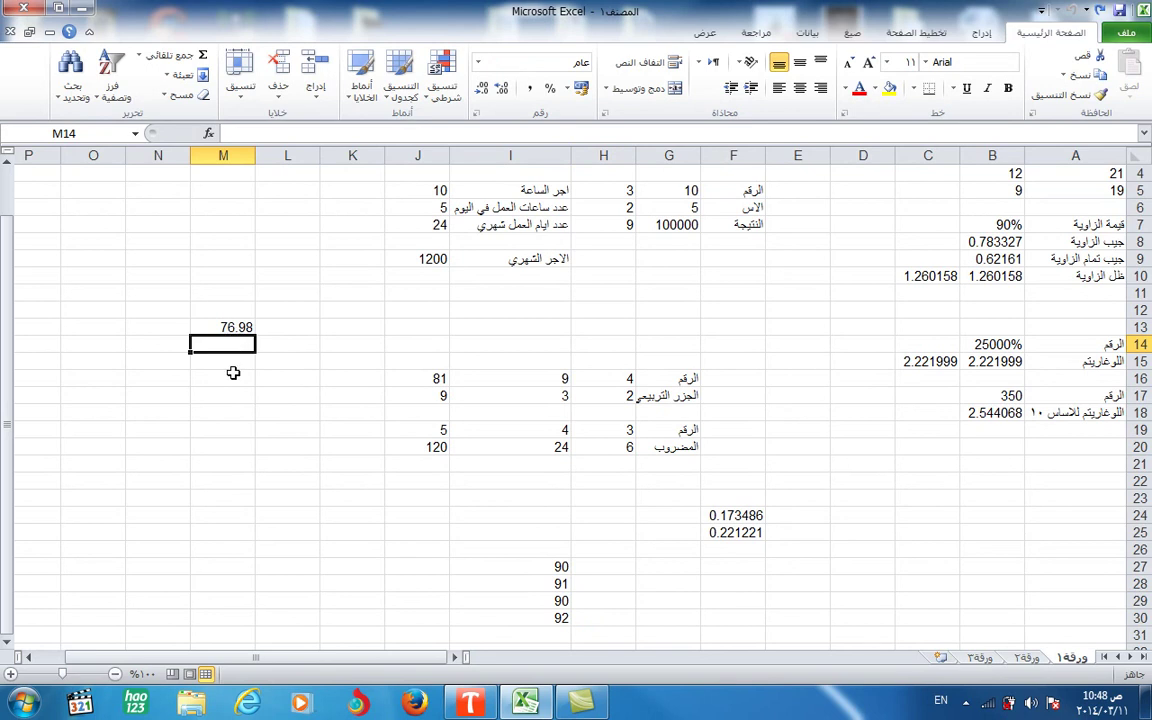
{"action": "type", "text": "="}
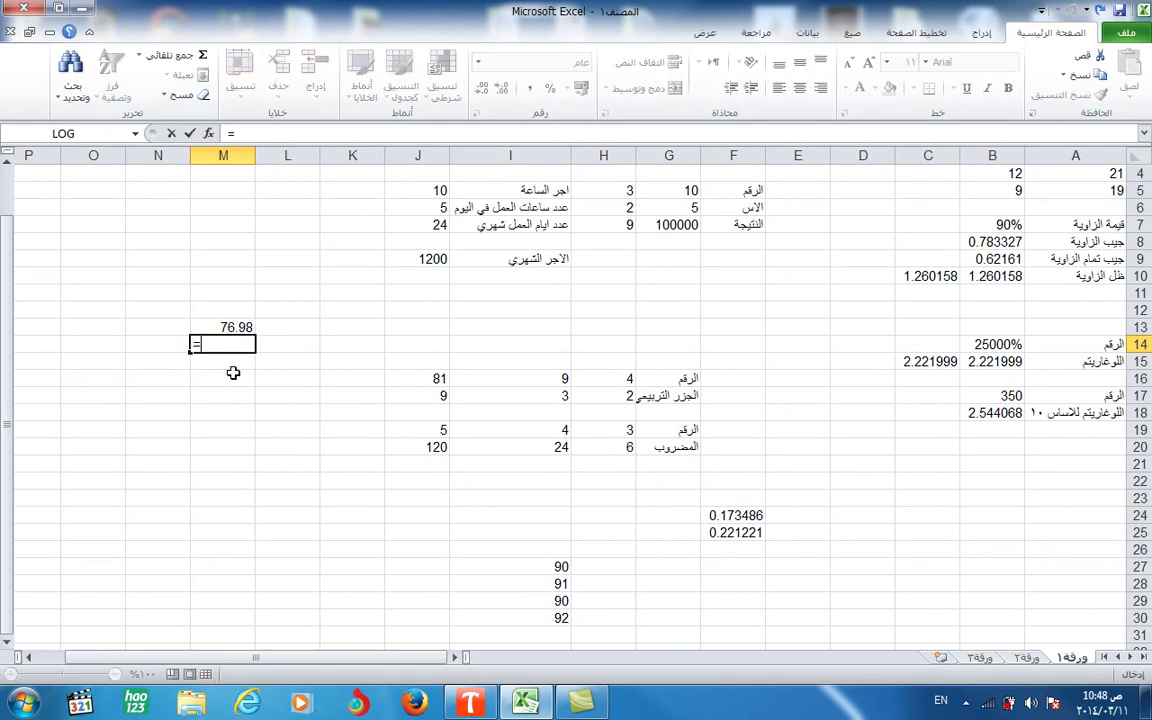
{"action": "type", "text": "trunc"}
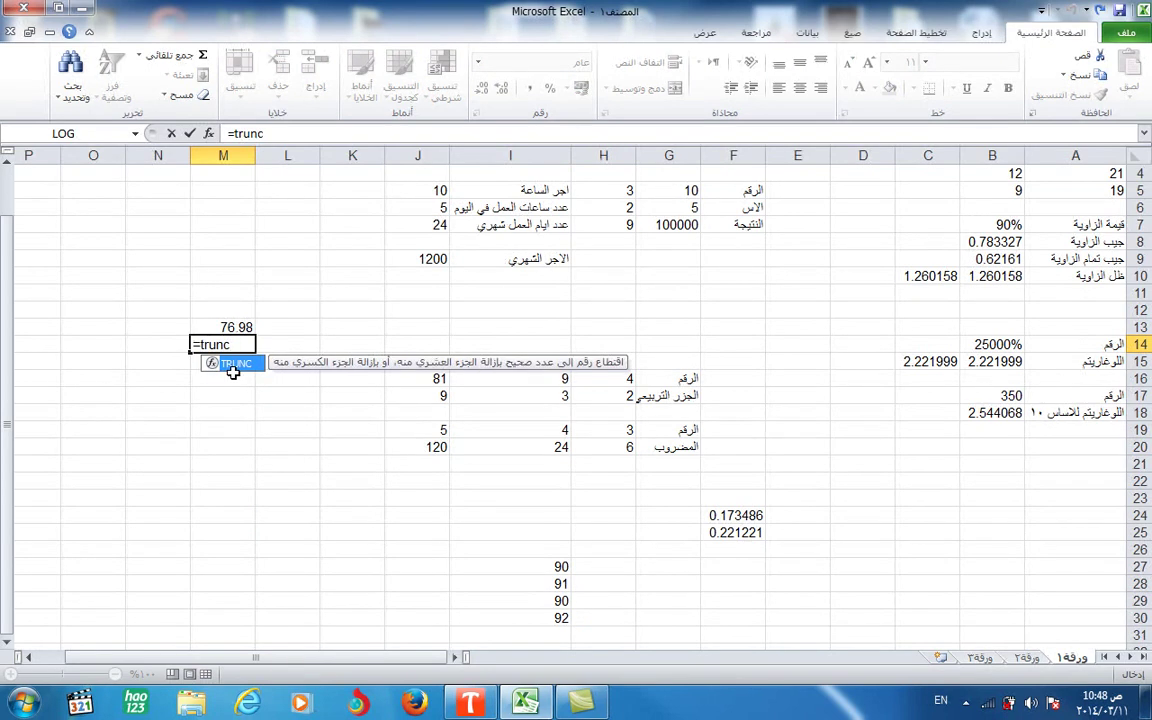
{"action": "type", "text": "("}
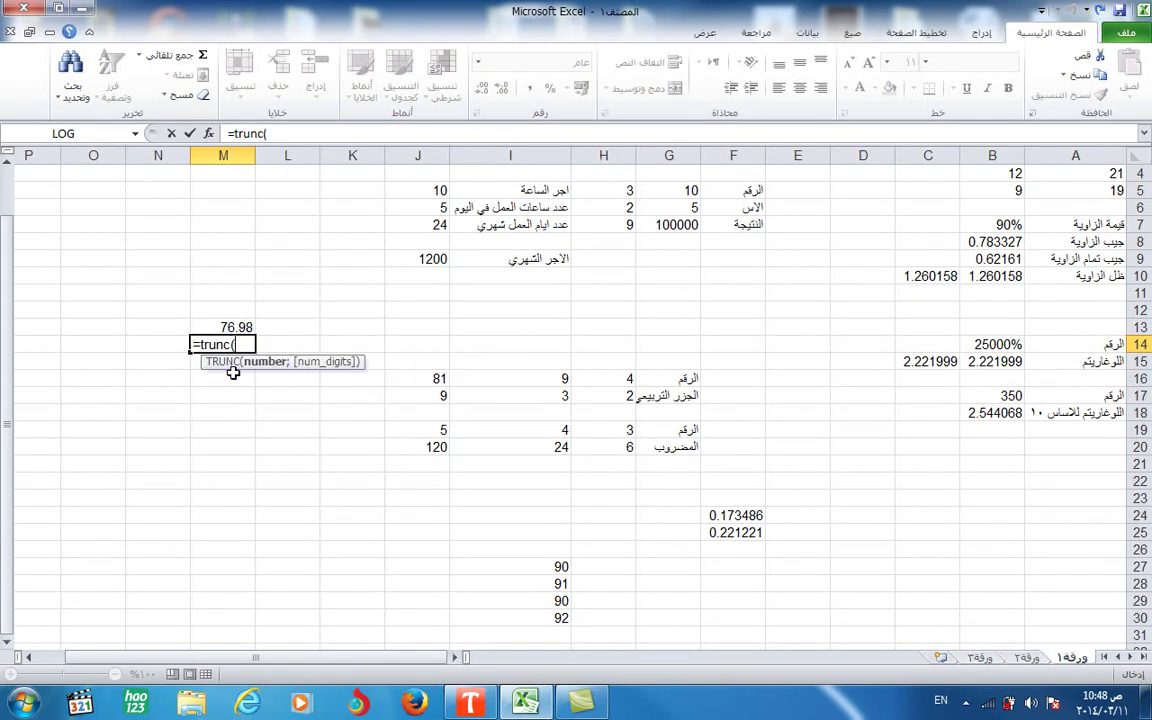
{"action": "left_click", "coordinate": [209, 330]}
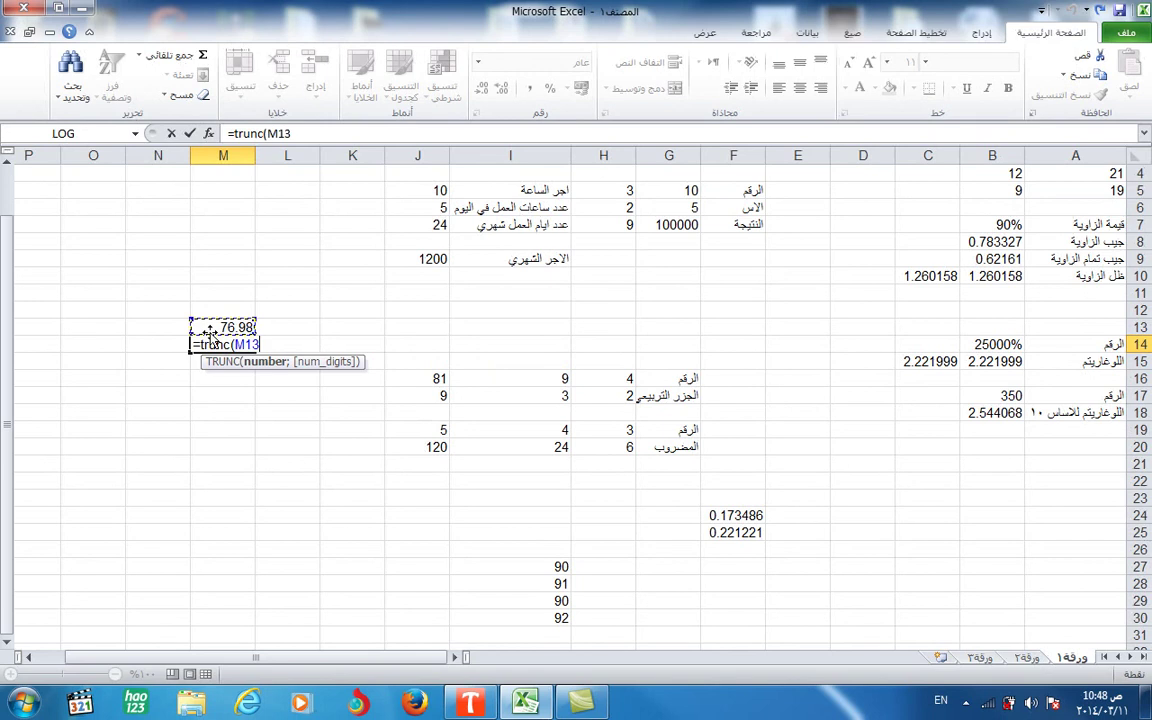
{"action": "type", "text": ";"}
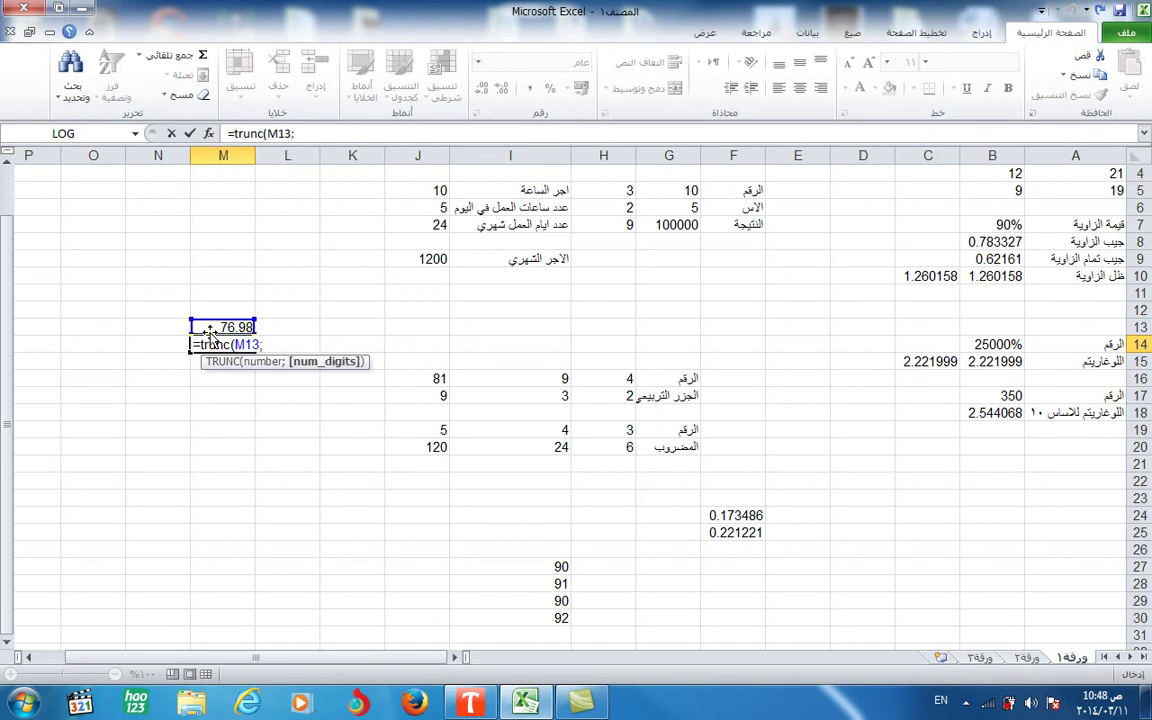
{"action": "type", "text": "1"}
{"action": "type", "text": ")"}
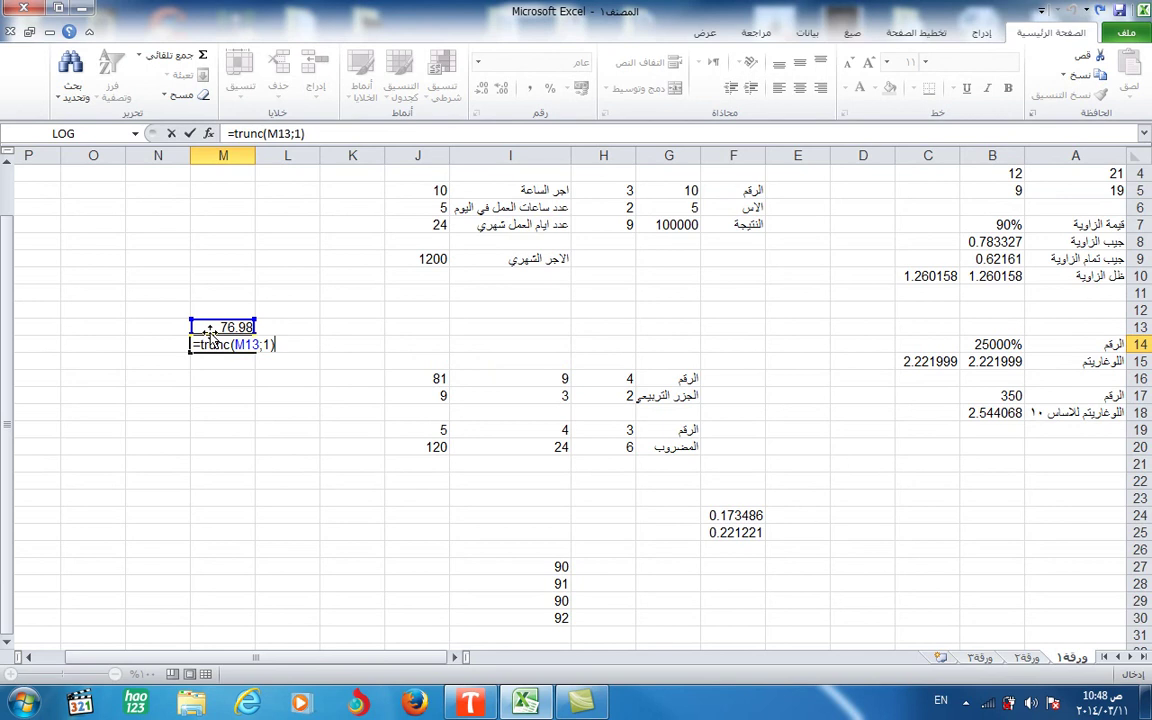
{"action": "key", "text": "Return"}
{"action": "left_click", "coordinate": [220, 342]}
{"action": "left_click", "coordinate": [231, 415]}
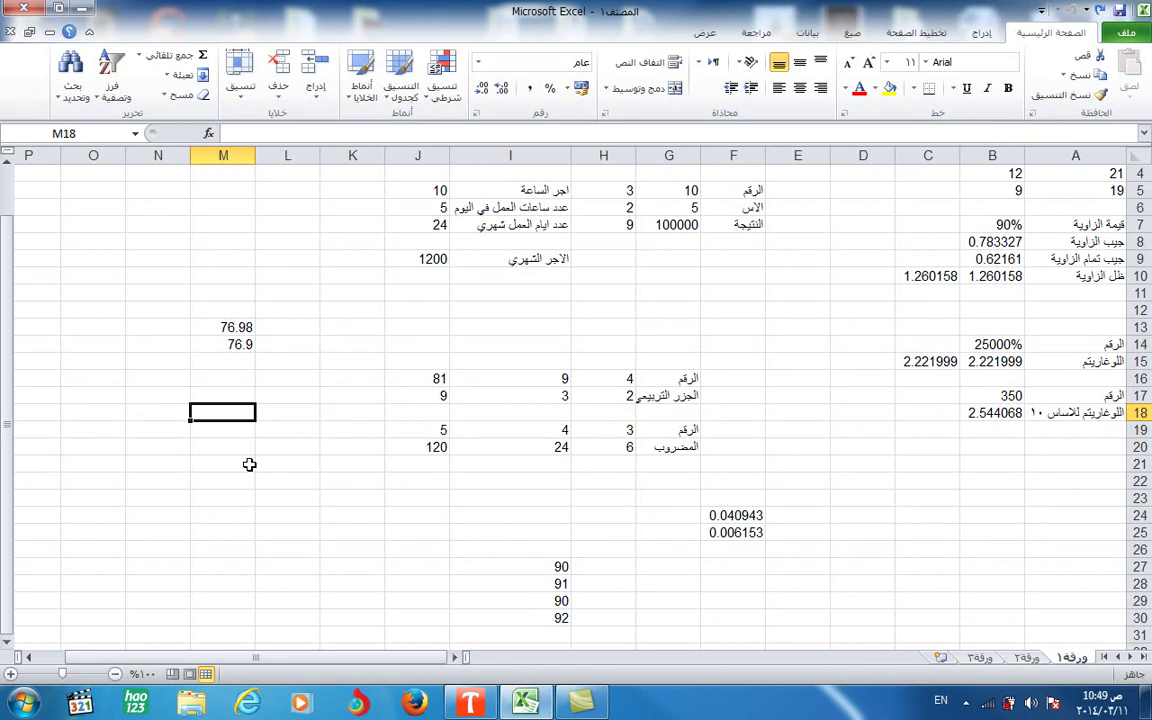
Enter =ROMAN(8) in M18 and =ROMAN(3) in M22, showing VIII and III
{"action": "type", "text": "=rom"}
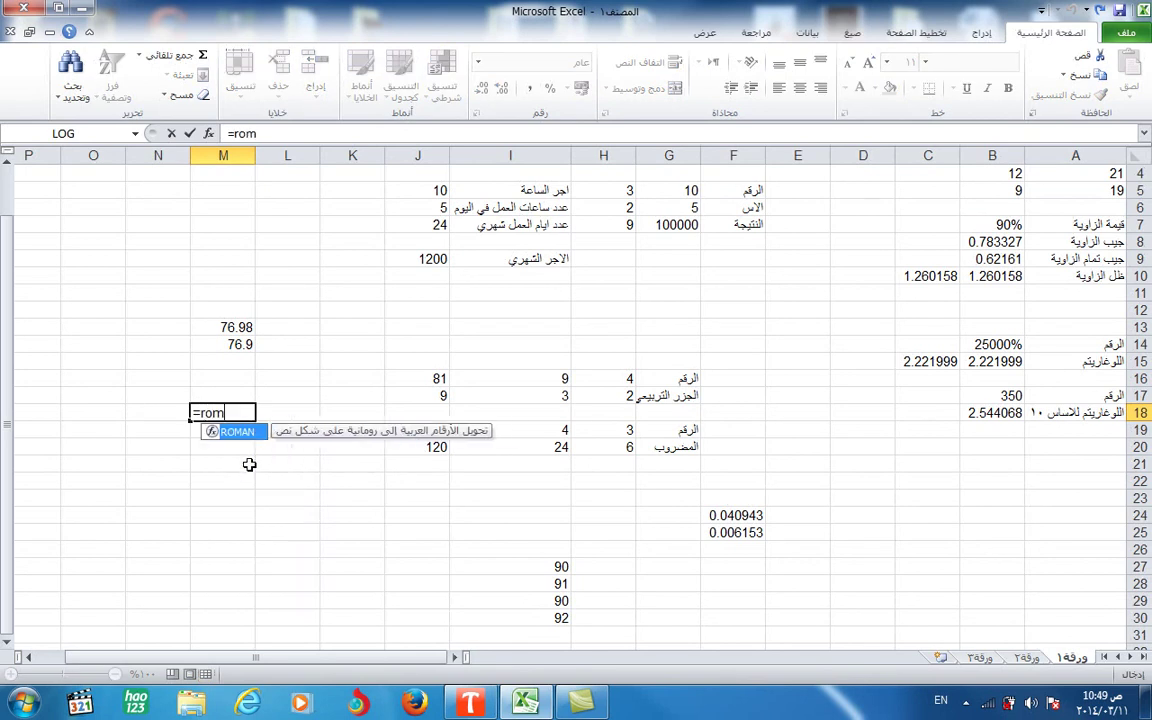
{"action": "type", "text": "an"}
{"action": "type", "text": "("}
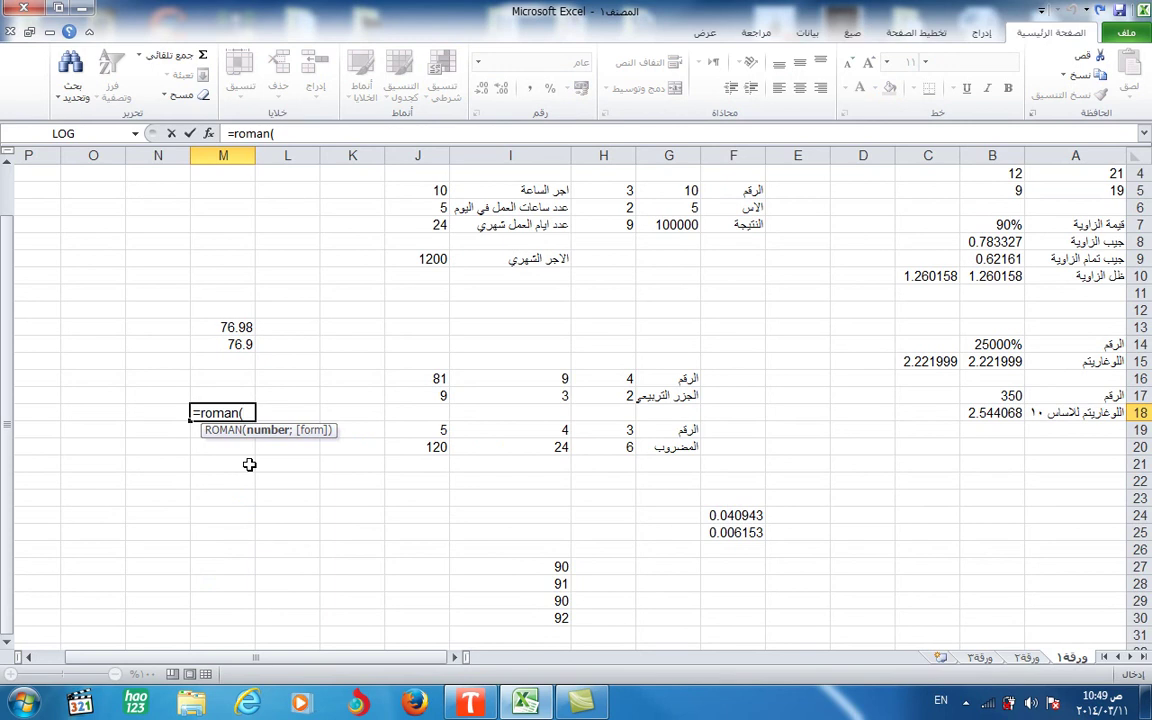
{"action": "type", "text": "8)"}
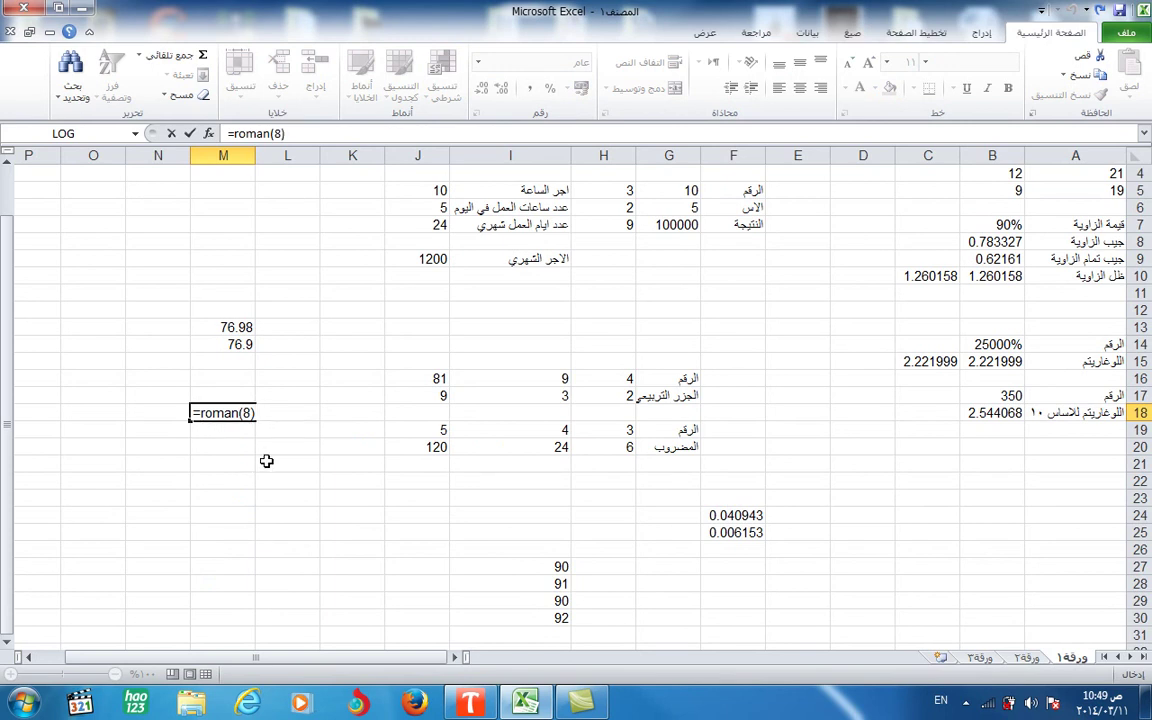
{"action": "key", "text": "ctrl+Return"}
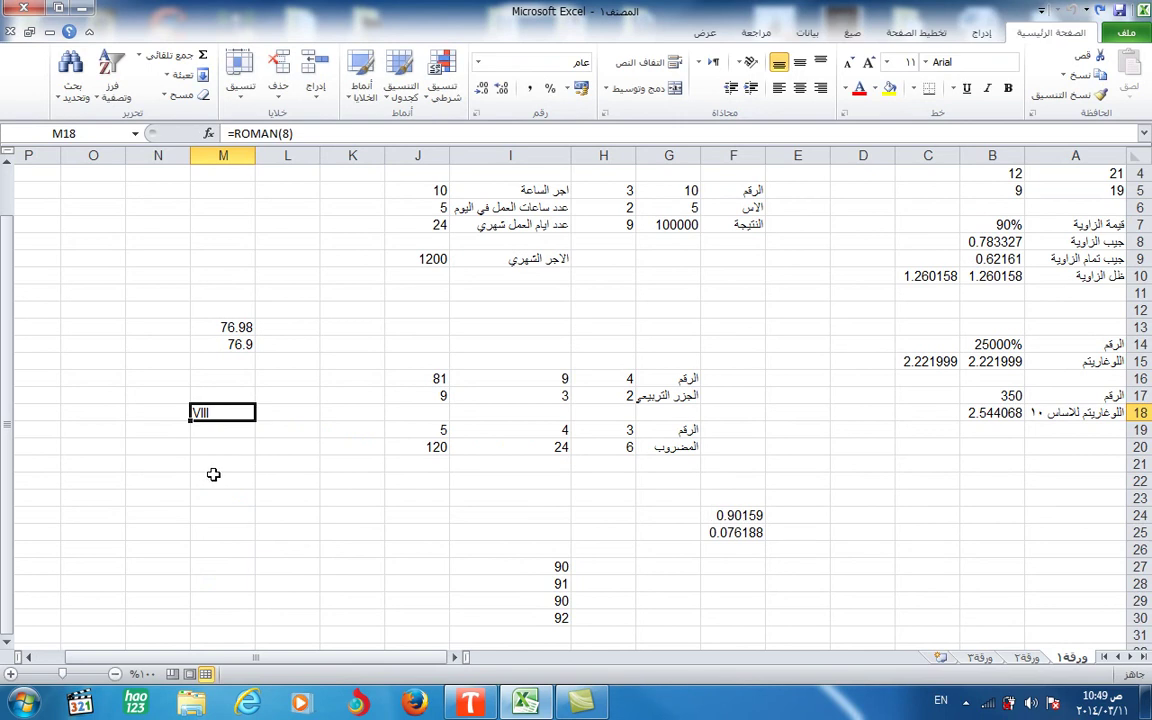
{"action": "left_click", "coordinate": [217, 479]}
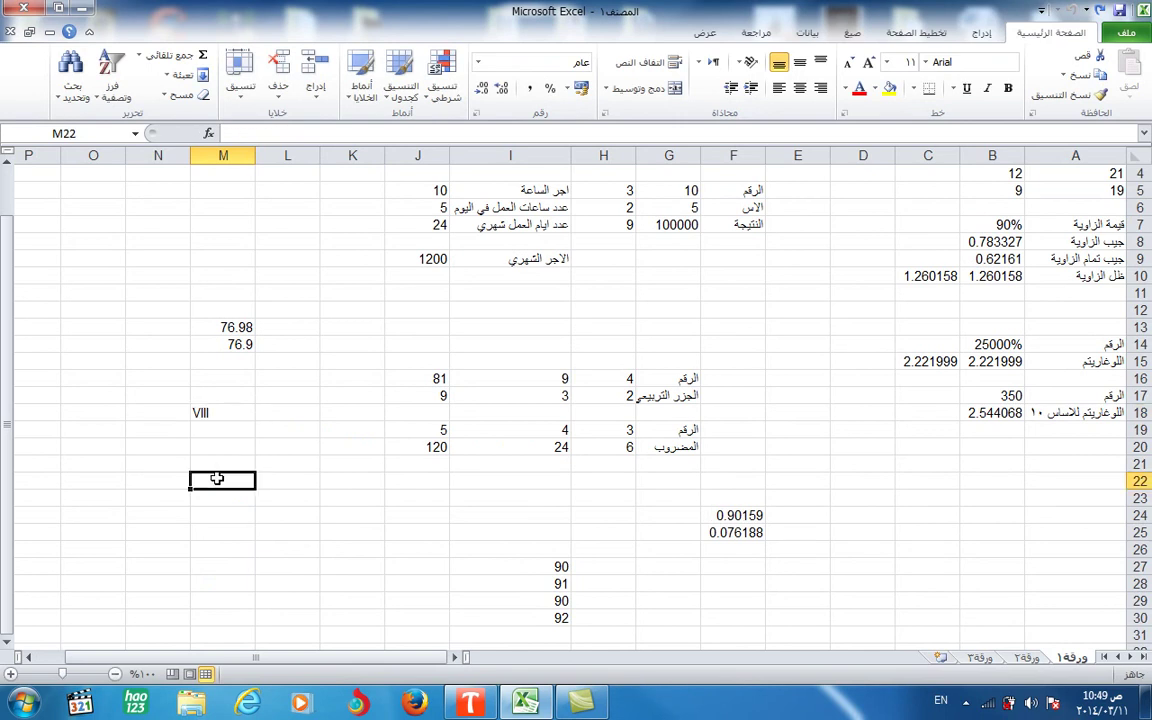
{"action": "type", "text": "=ro"}
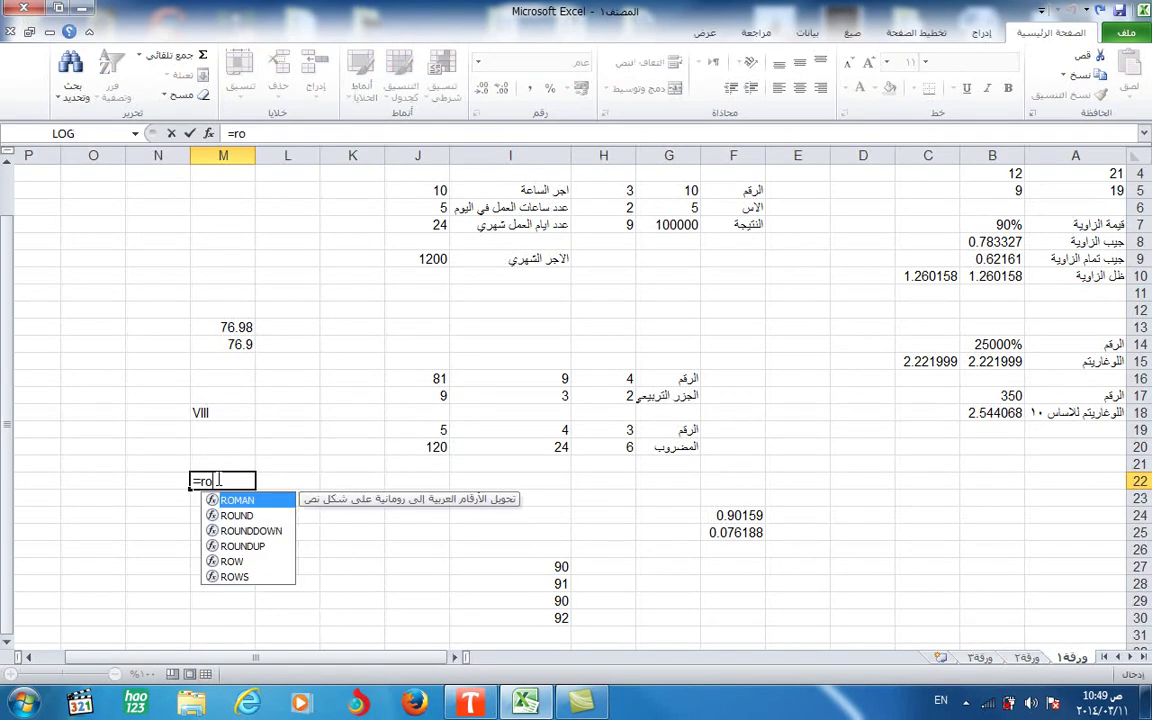
{"action": "type", "text": "man"}
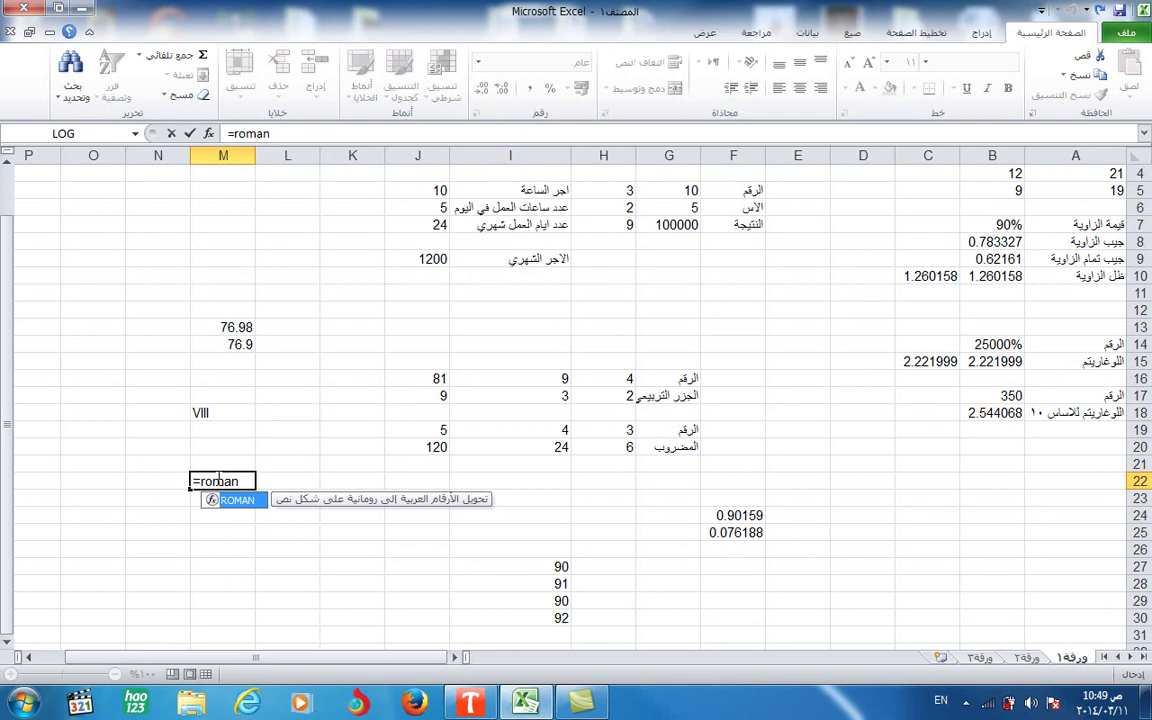
{"action": "type", "text": "(3"}
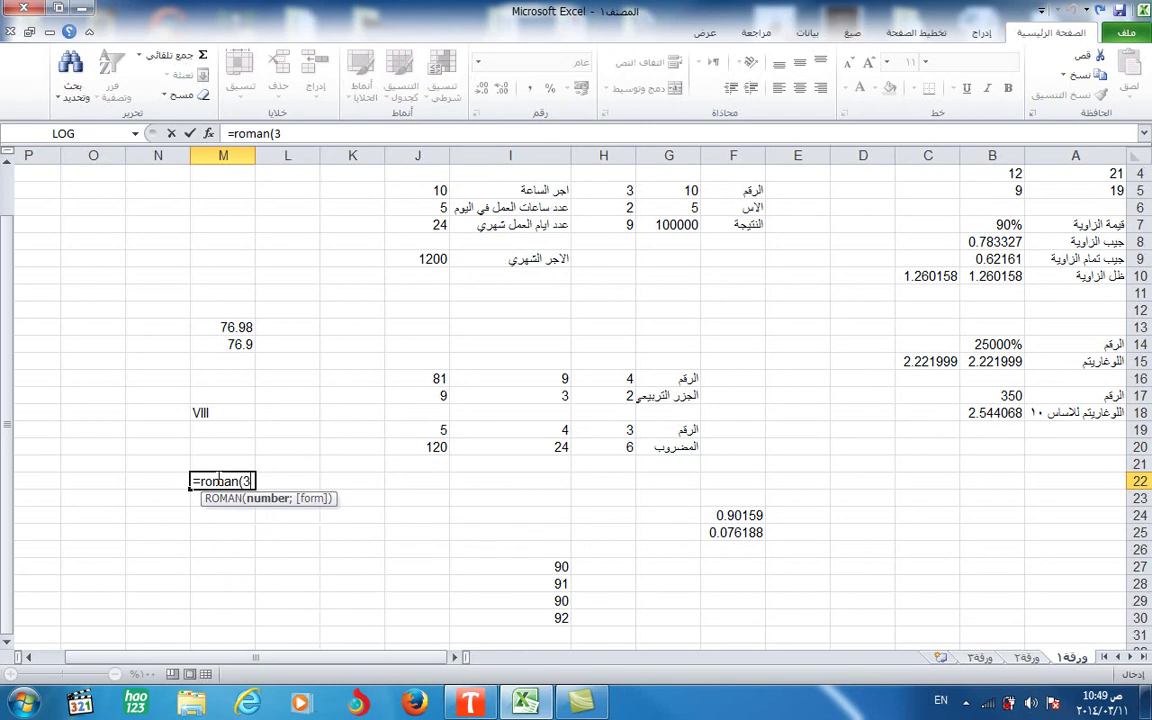
{"action": "type", "text": ")"}
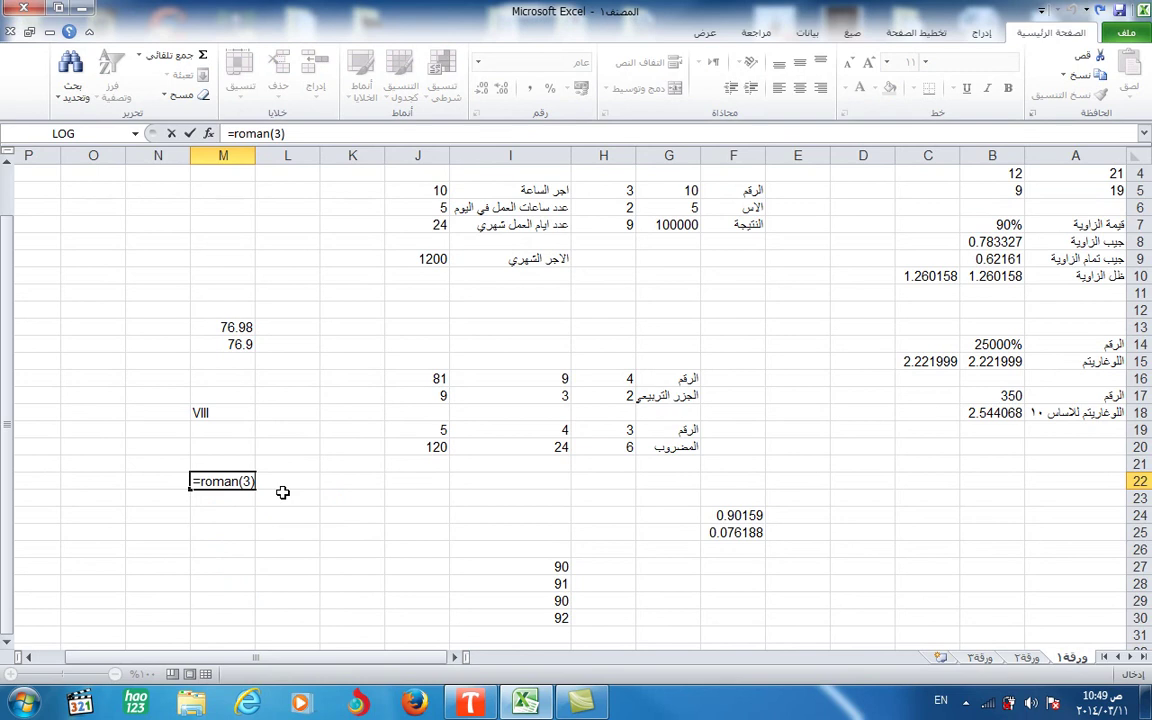
{"action": "key", "text": "Return"}
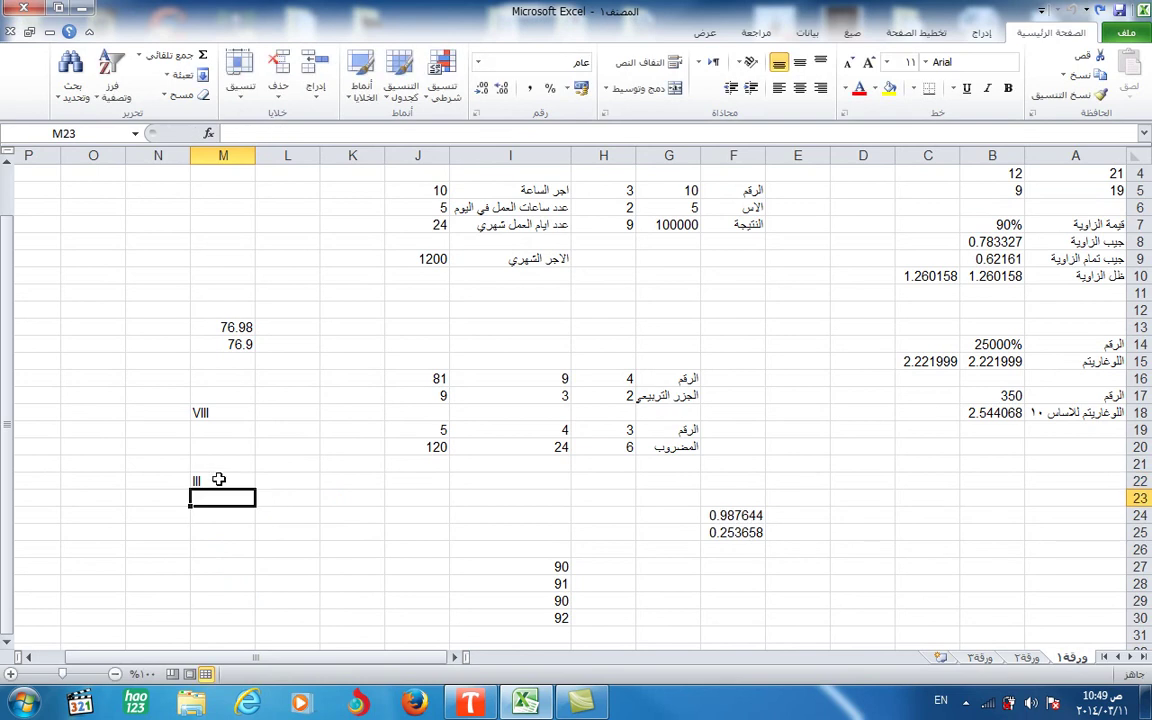
{"action": "left_click", "coordinate": [384, 533]}
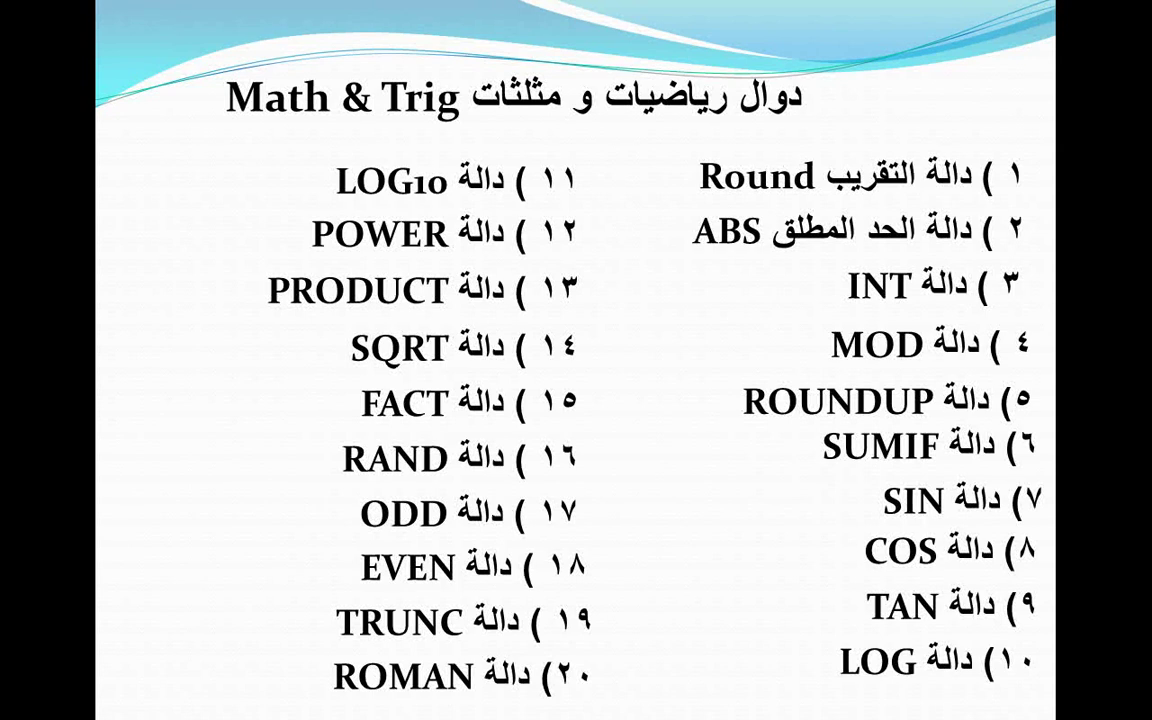
Advance the slideshow to the closing credits slide
{"action": "key", "text": "Right"}
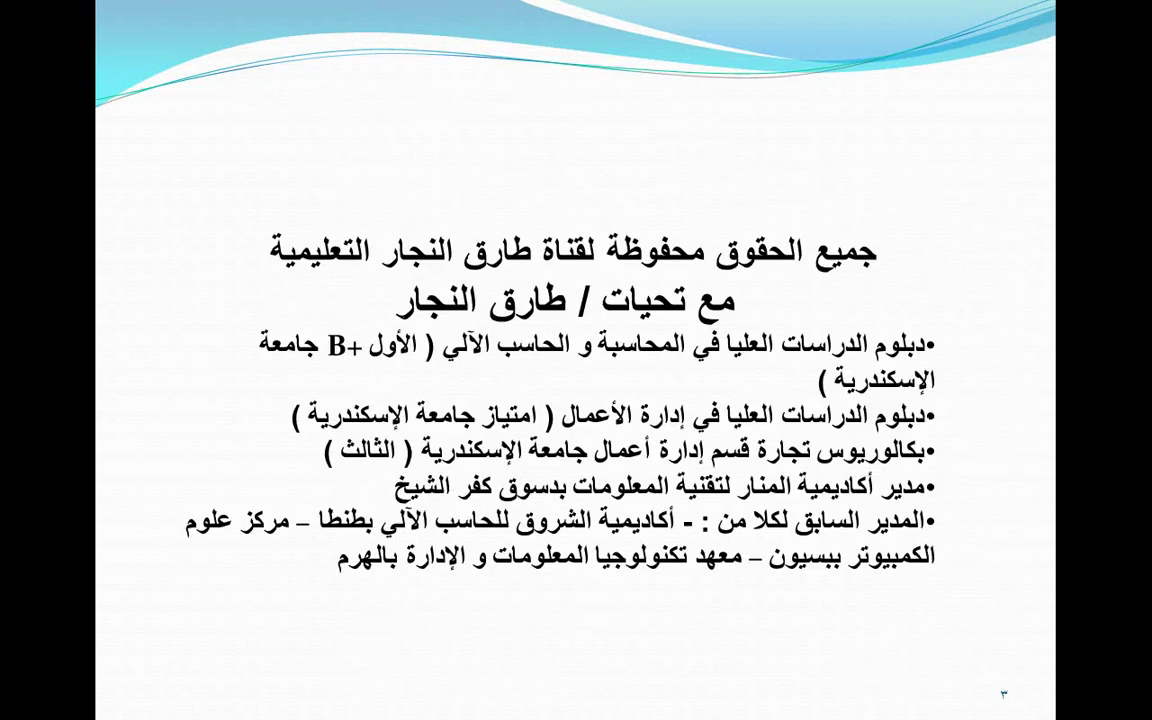